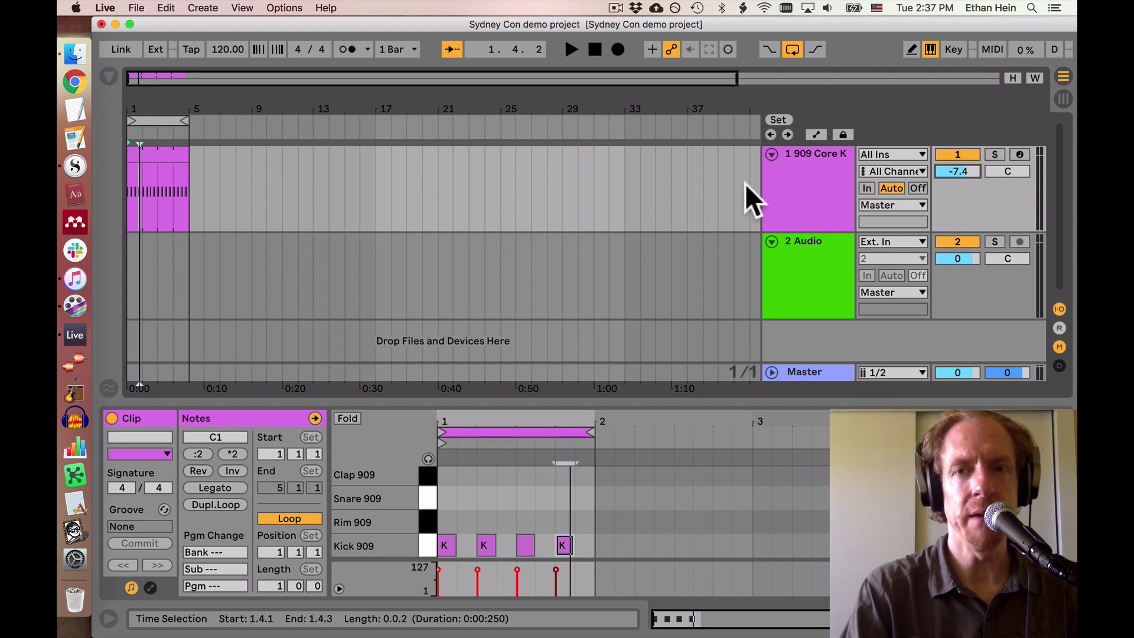
Play the four-bar kick drum clip on the 909 Core Kit track to review the beat
click(790, 192)
click(799, 257)
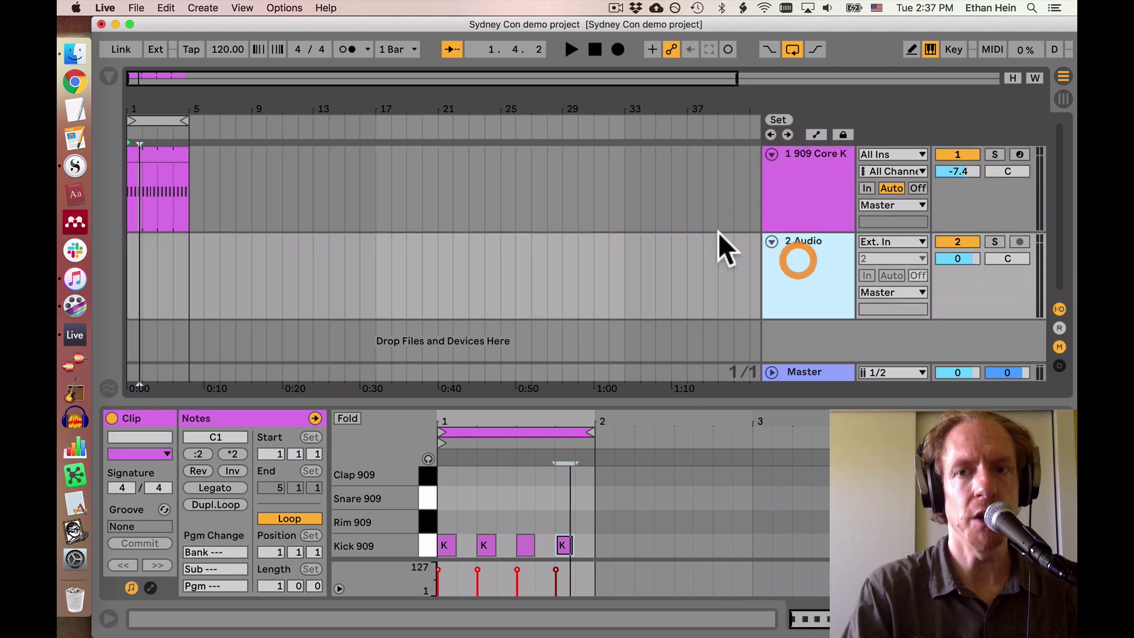
click(147, 152)
click(146, 152)
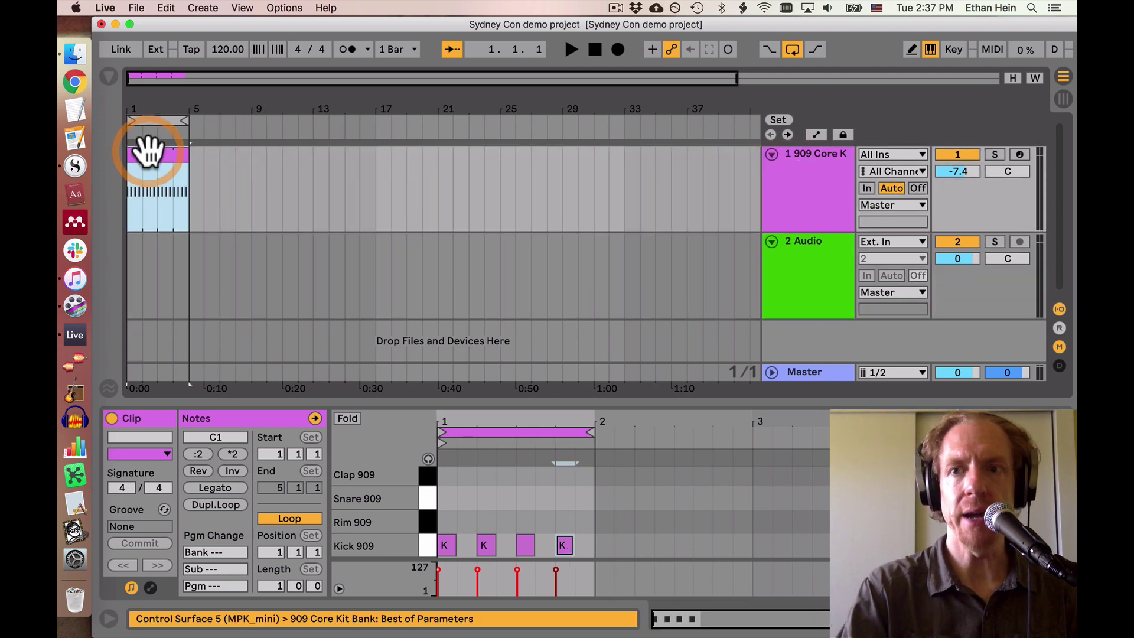
key(space)
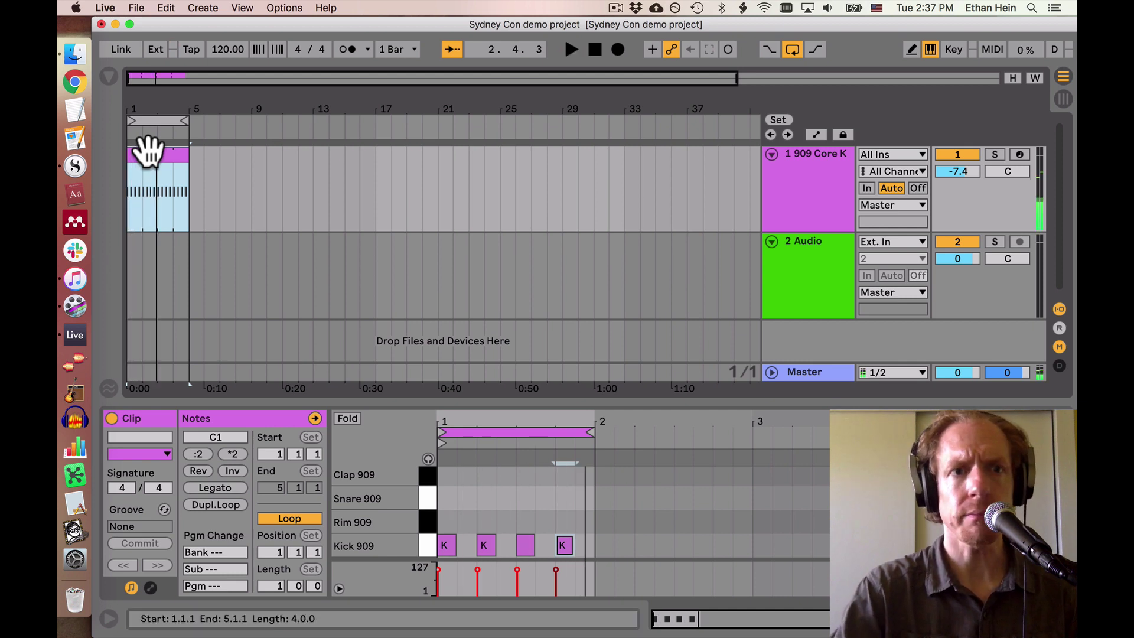
drag(148, 111, 162, 165)
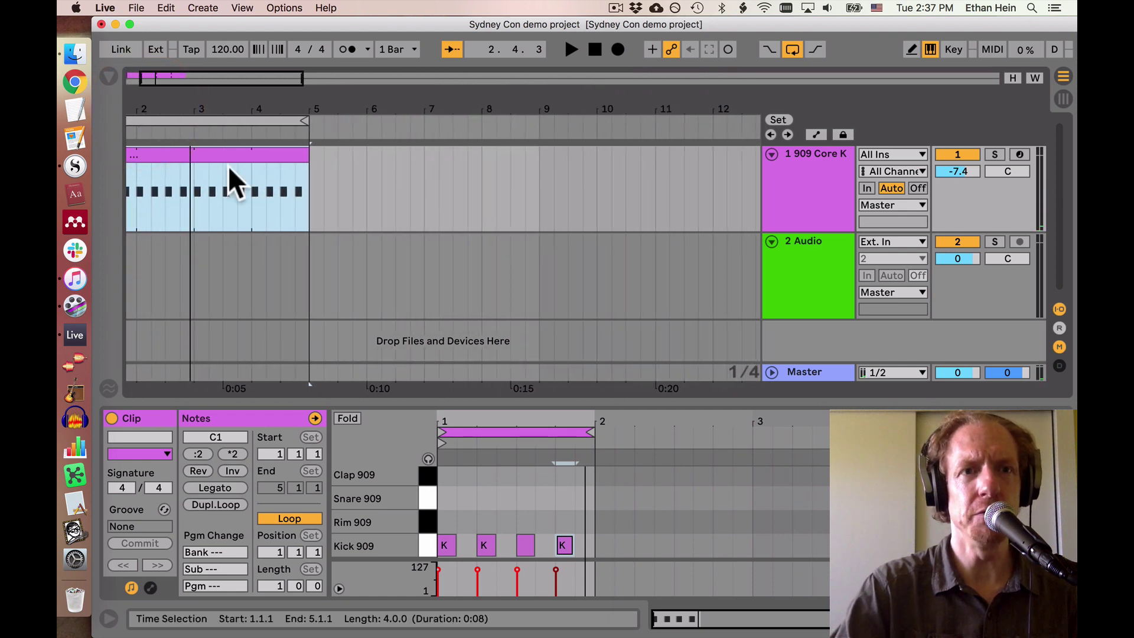
drag(198, 116, 186, 106)
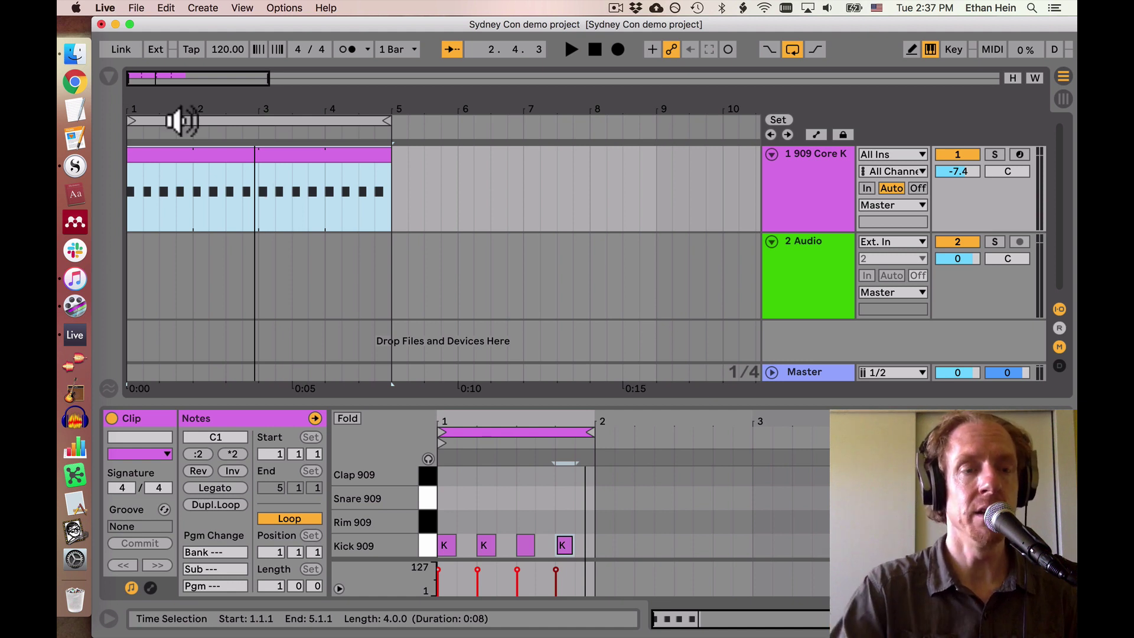
Switch to iTunes and bring the song Rainbow Connection onto the empty audio track in Live, starting at bar 1
click(75, 278)
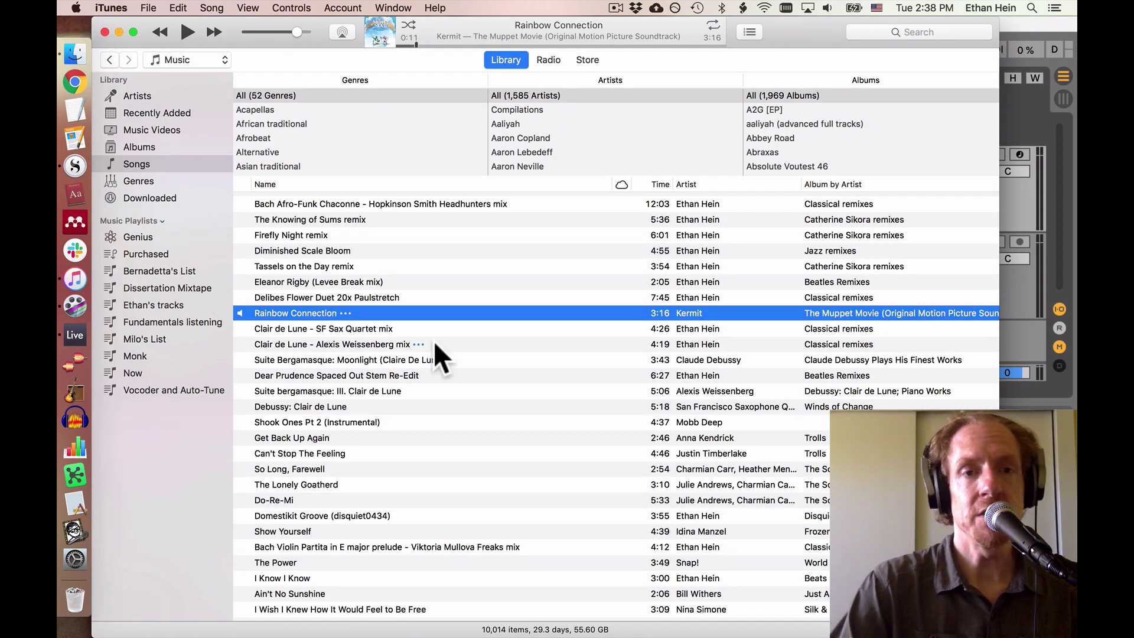
scroll(434, 341, up, 2)
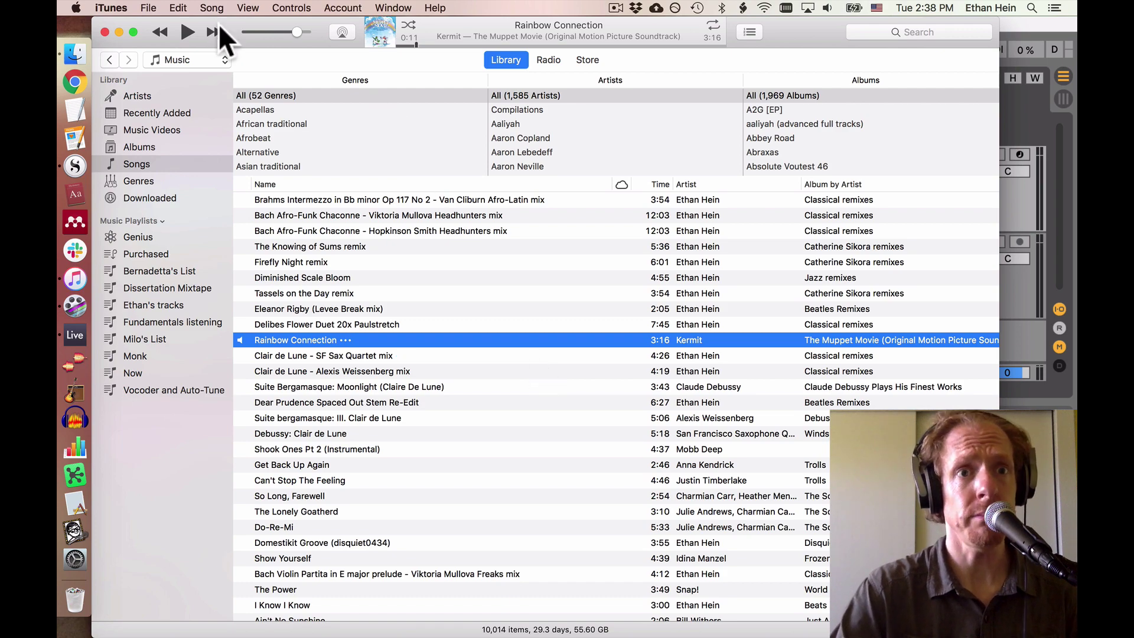
drag(231, 19, 678, 274)
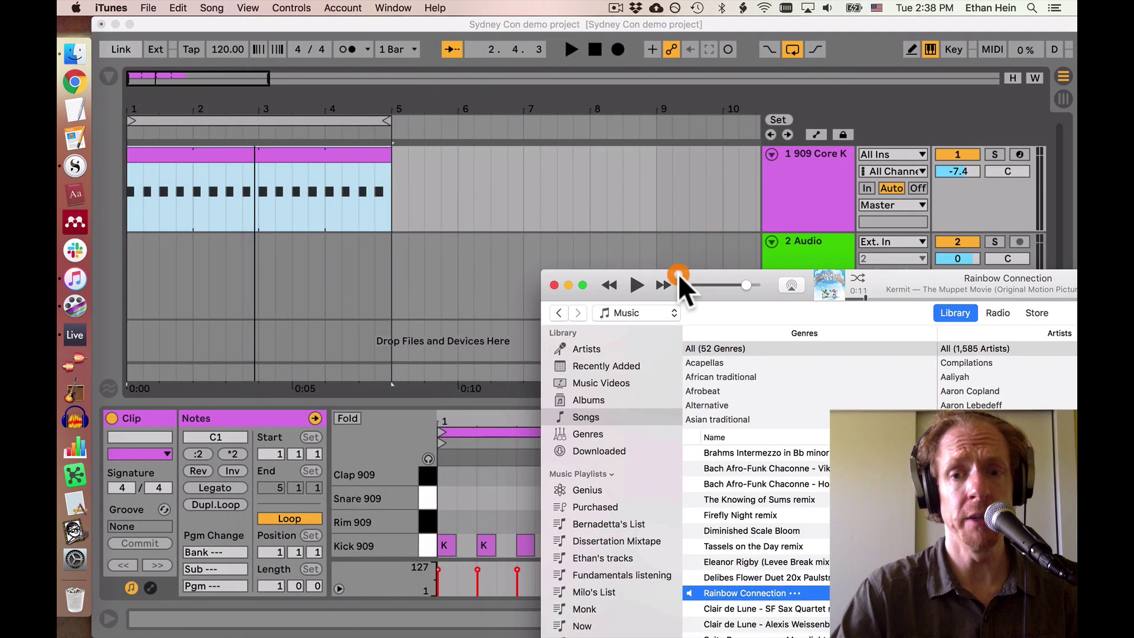
drag(735, 591, 129, 254)
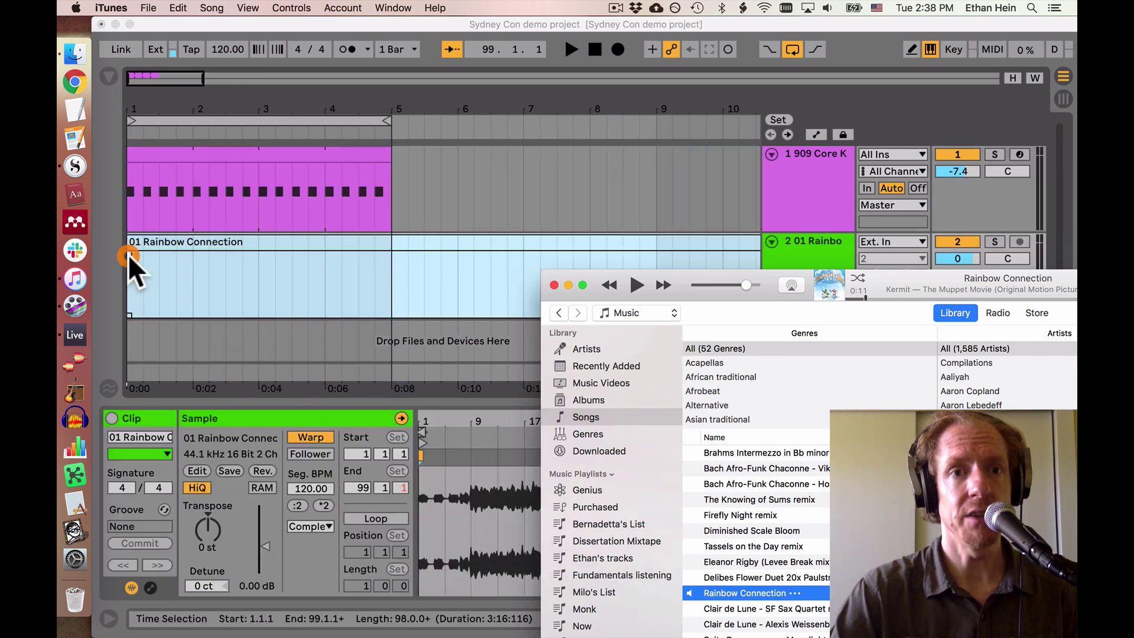
Turn off warping for the Rainbow Connection clip, and mute and collapse the 909 drum track
click(222, 243)
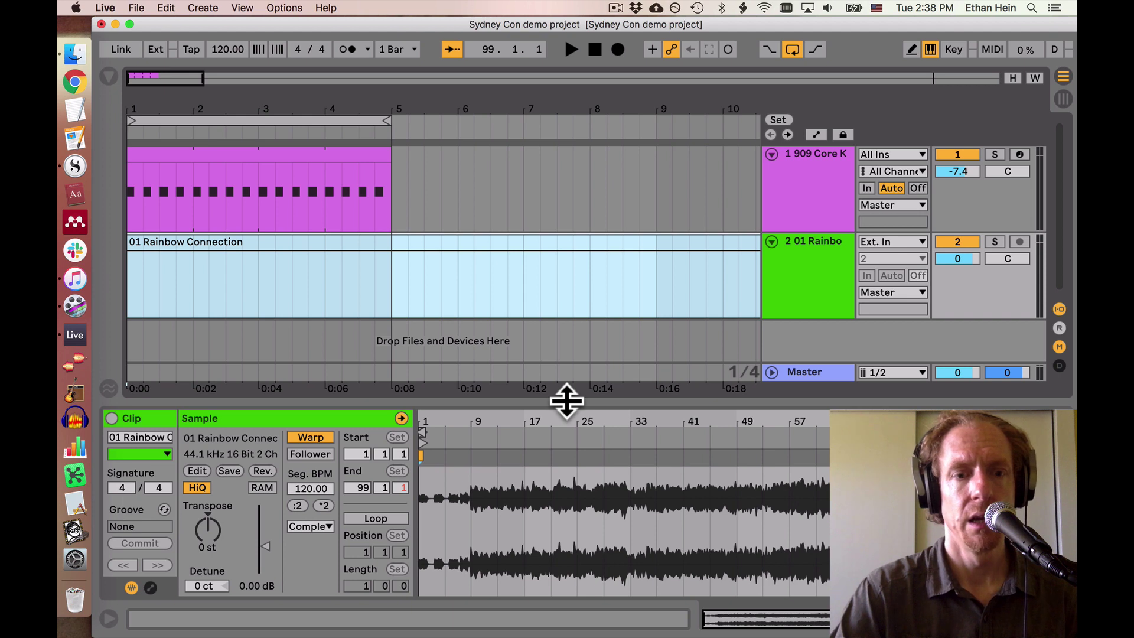
click(304, 438)
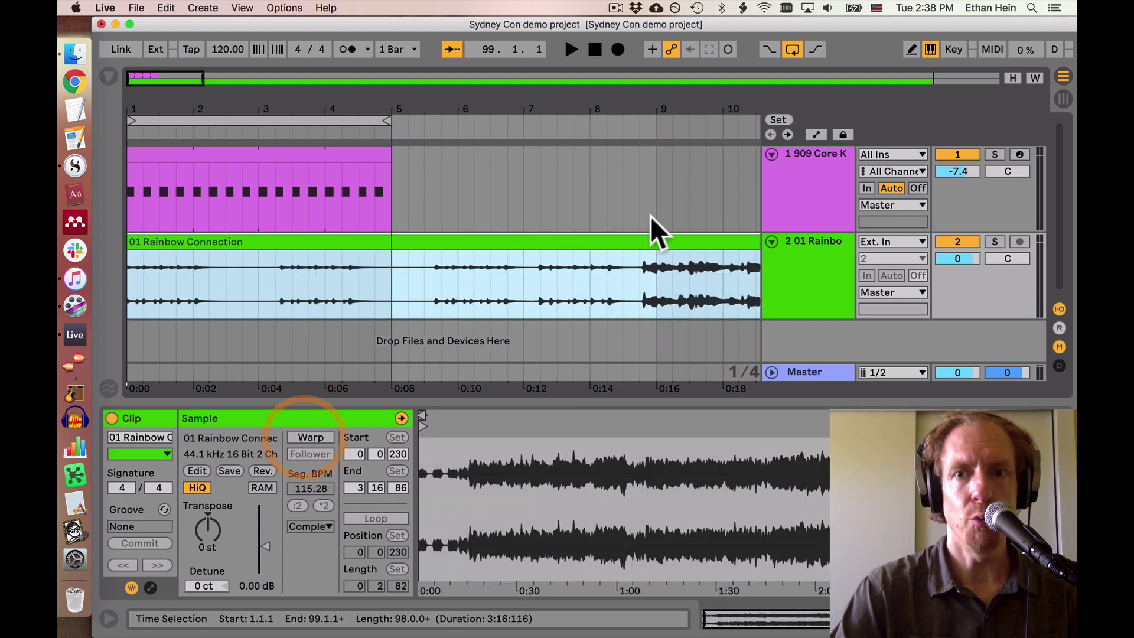
click(772, 154)
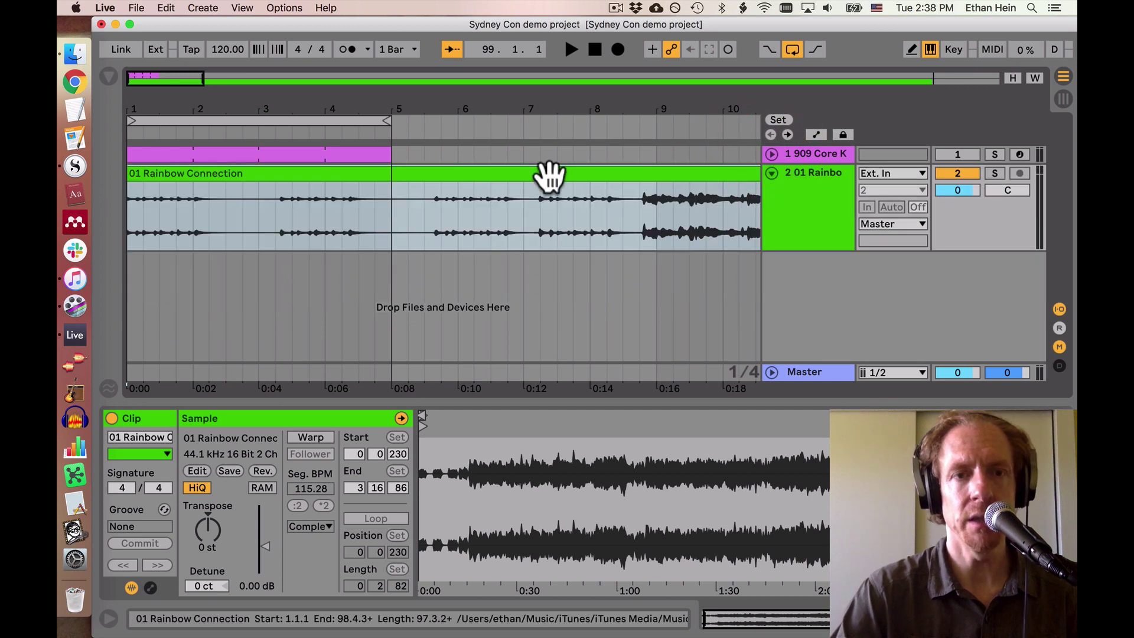
Play Rainbow Connection unwarped from its beginning with the arrangement loop switched off
key(space)
click(795, 48)
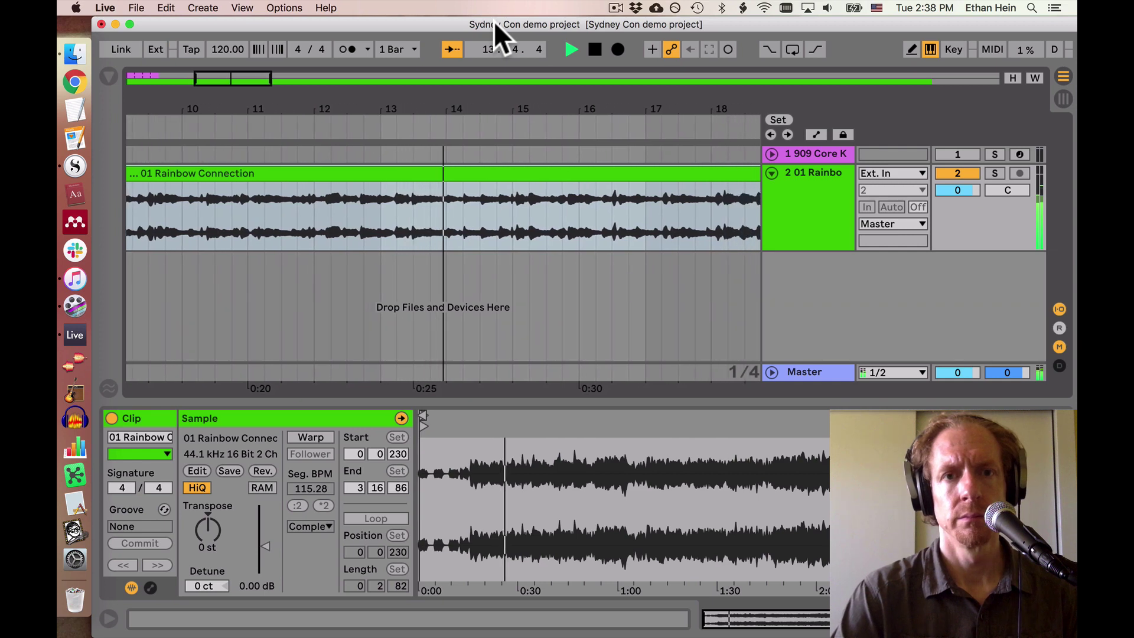
key(space)
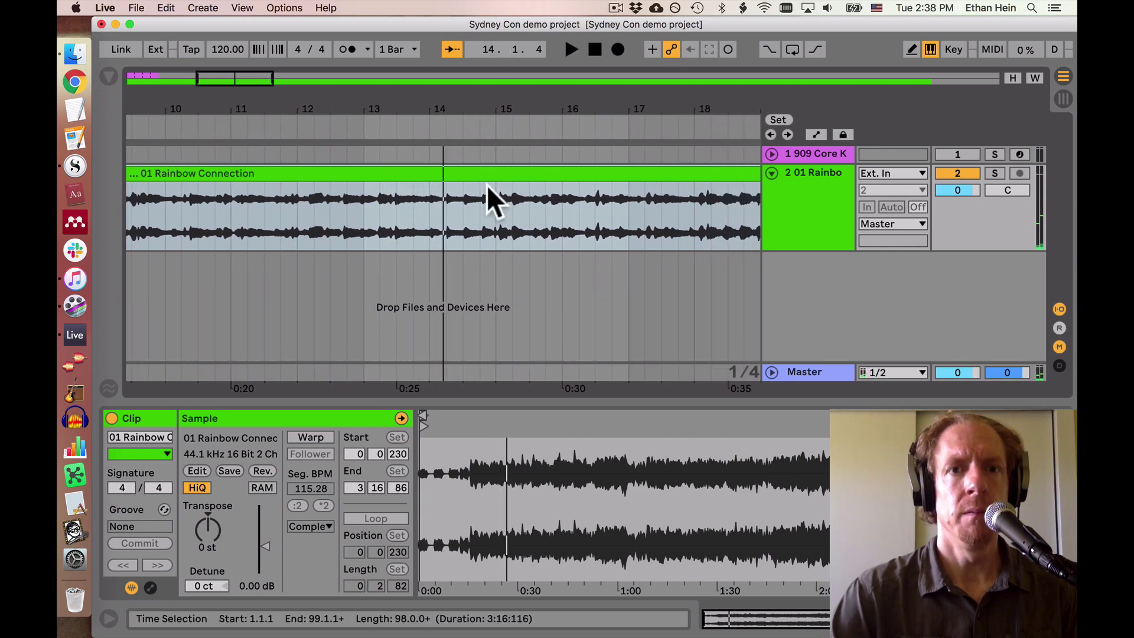
Set the Rainbow Connection clip's start marker exactly on the banjo note at 0:09:559 and play from there to check it
scroll(488, 187, left, 10)
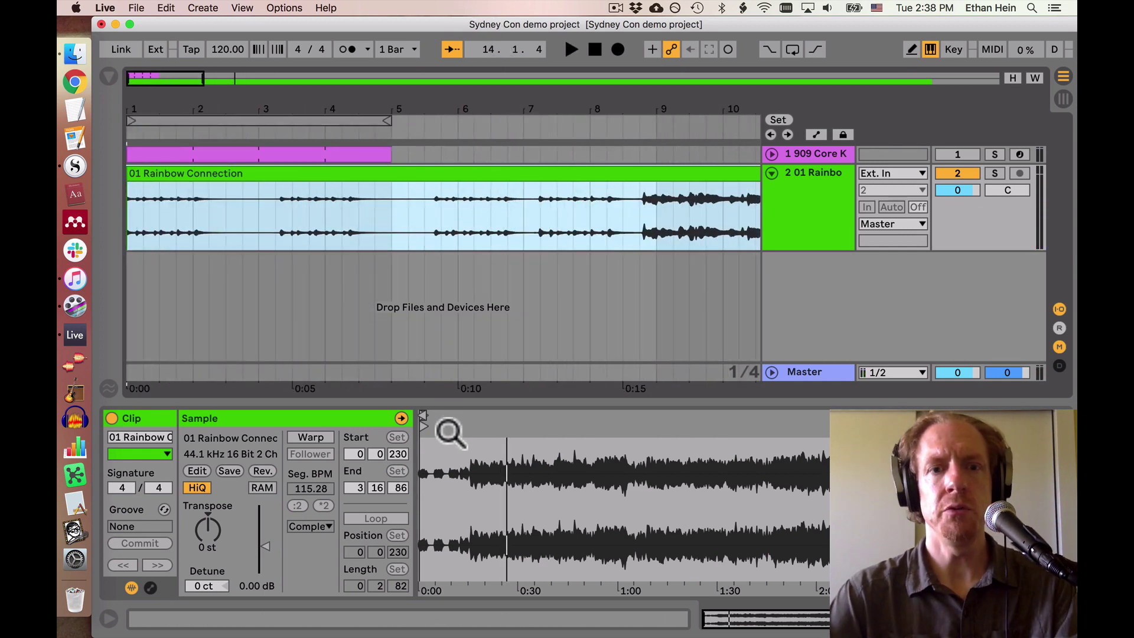
drag(451, 431, 570, 489)
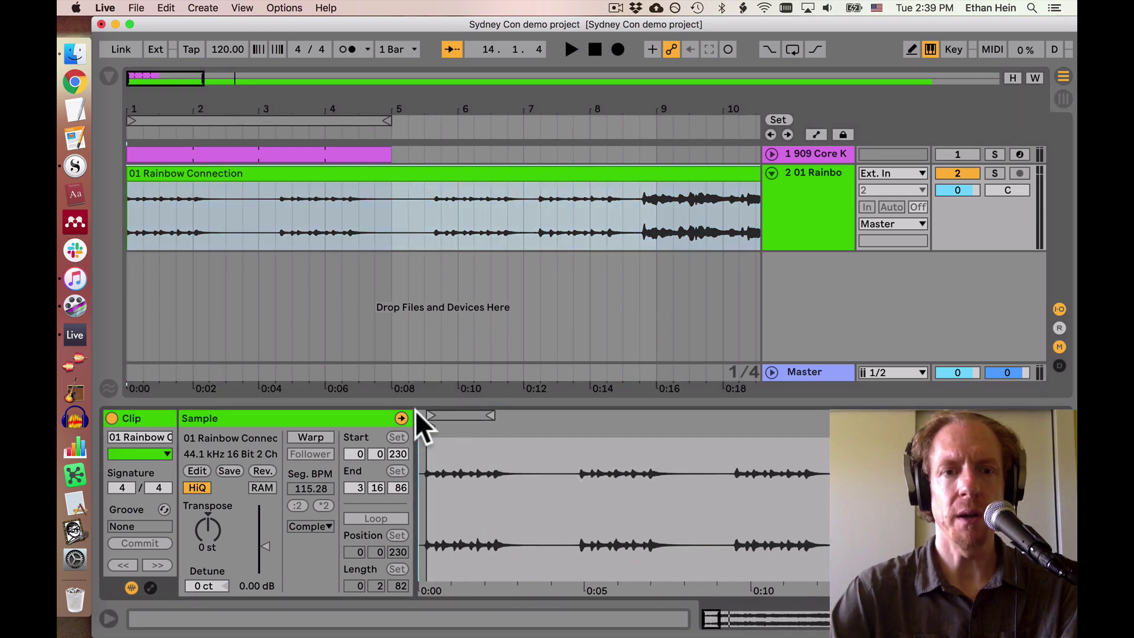
mouse_move(436, 425)
mouse_down()
mouse_move(519, 463)
mouse_move(734, 469)
mouse_up()
drag(760, 426, 762, 430)
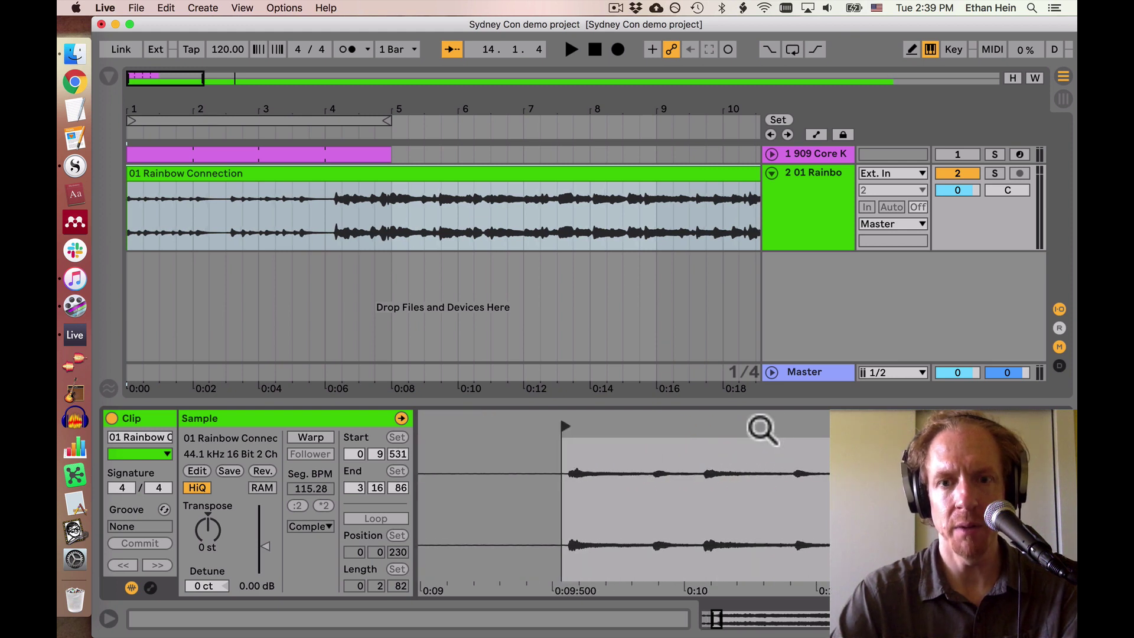
drag(567, 427, 573, 426)
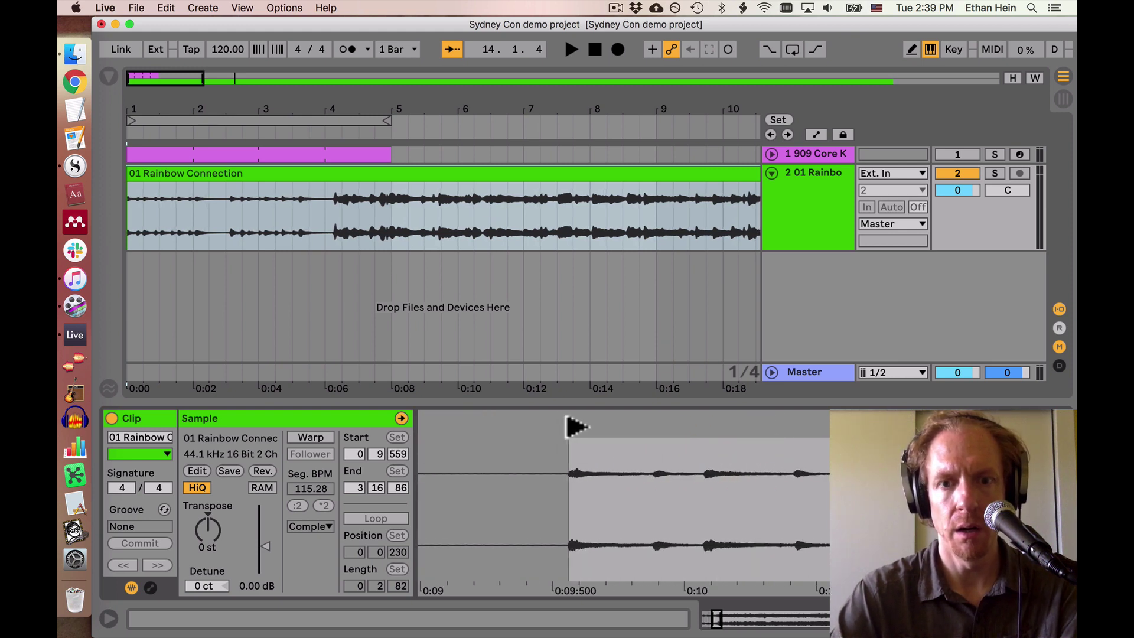
key(space)
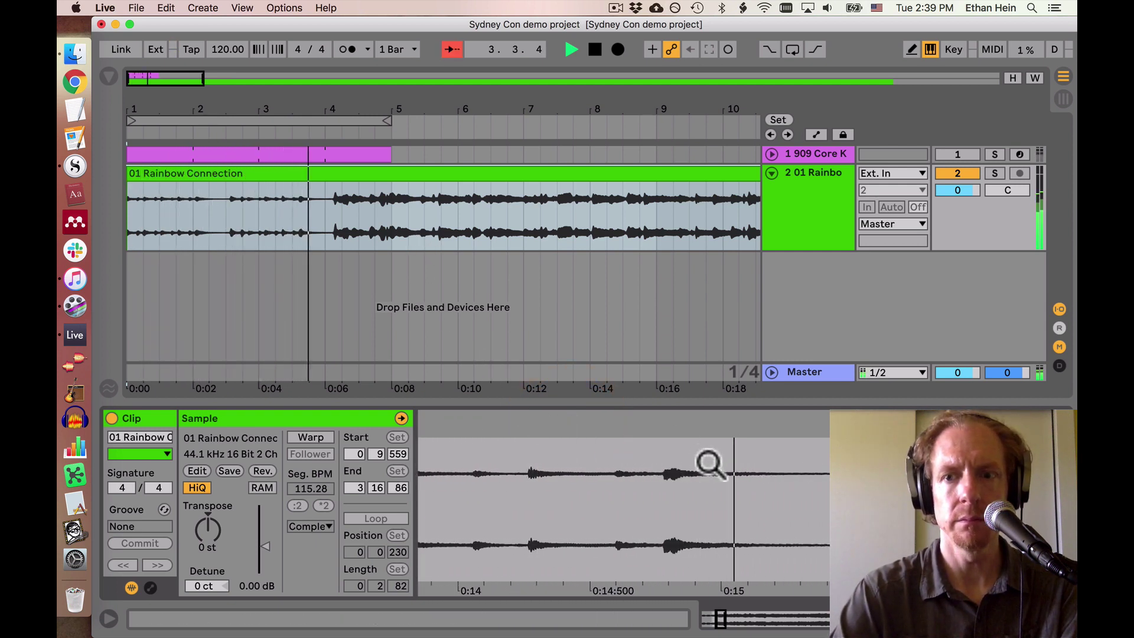
key(space)
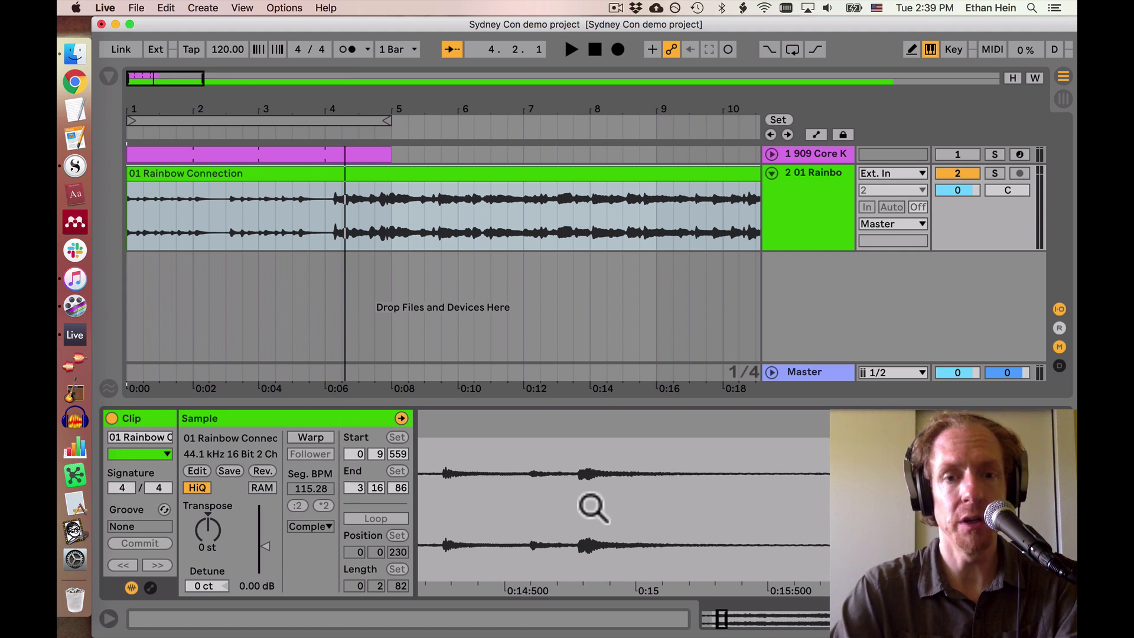
Turn warping back on for the song clip and pin the second measure's downbeat to bar 2 with a warp marker
scroll(593, 507, left, 10)
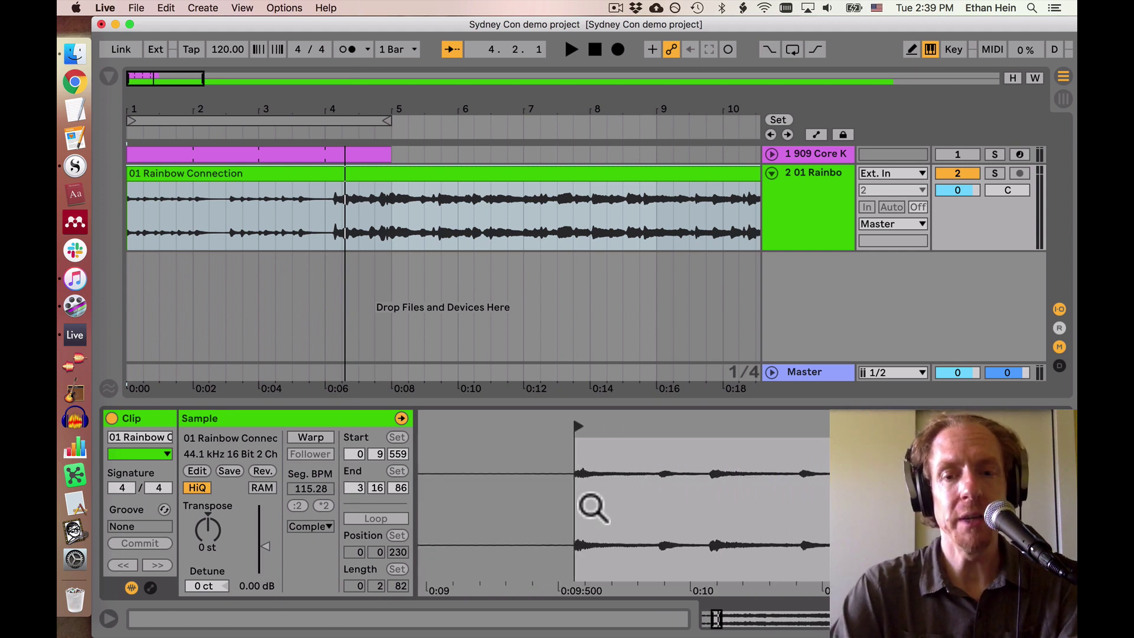
scroll(593, 507, right, 2)
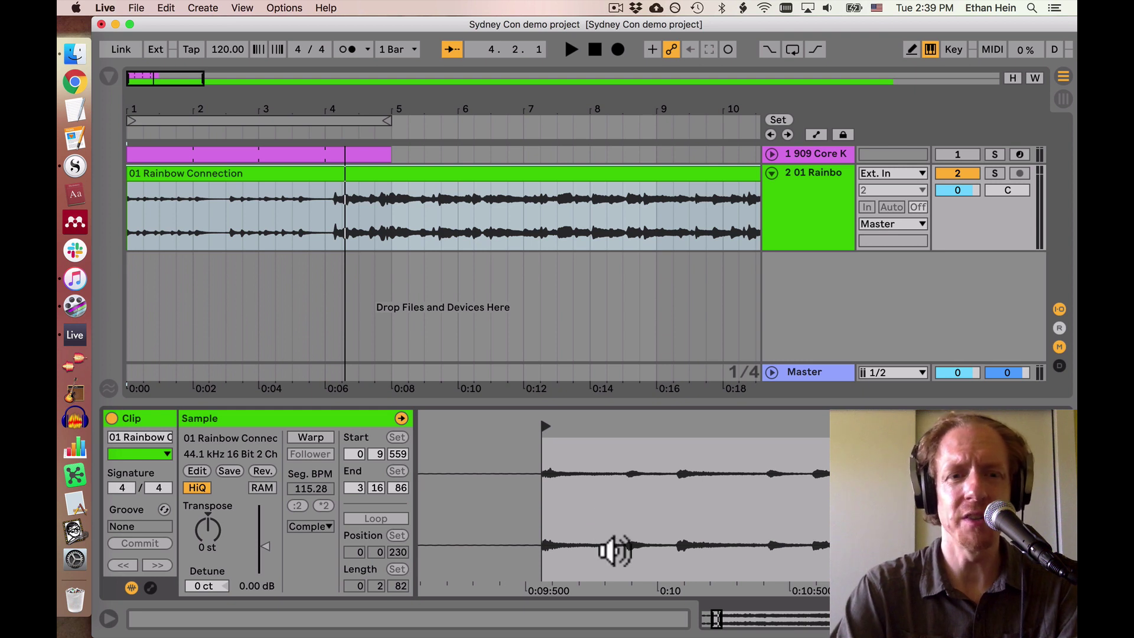
click(307, 438)
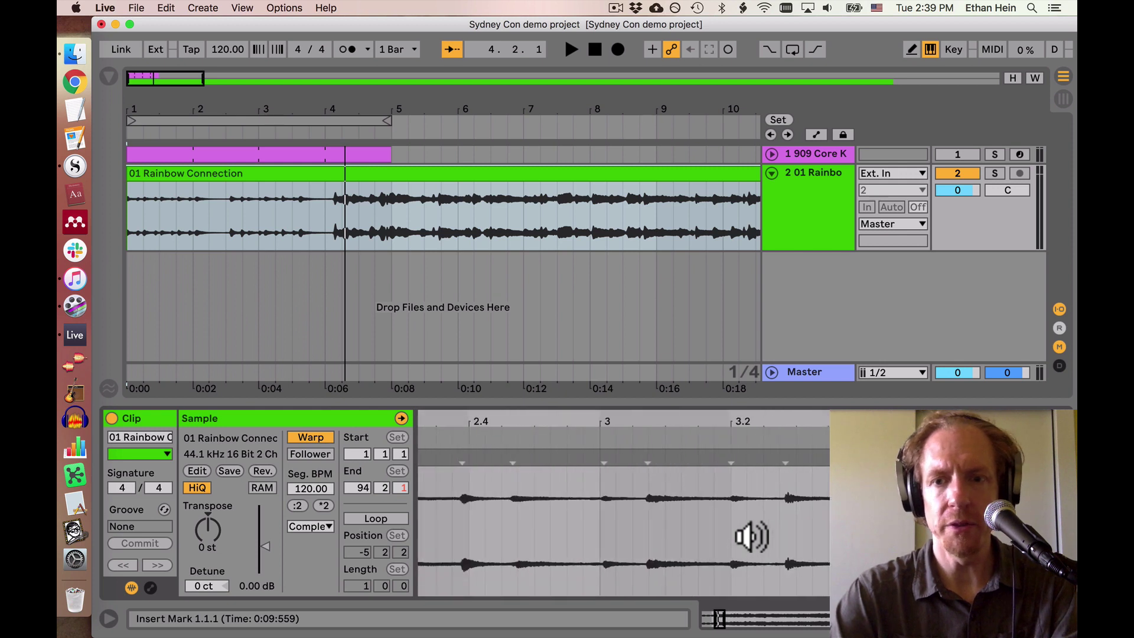
scroll(751, 536, left, 8)
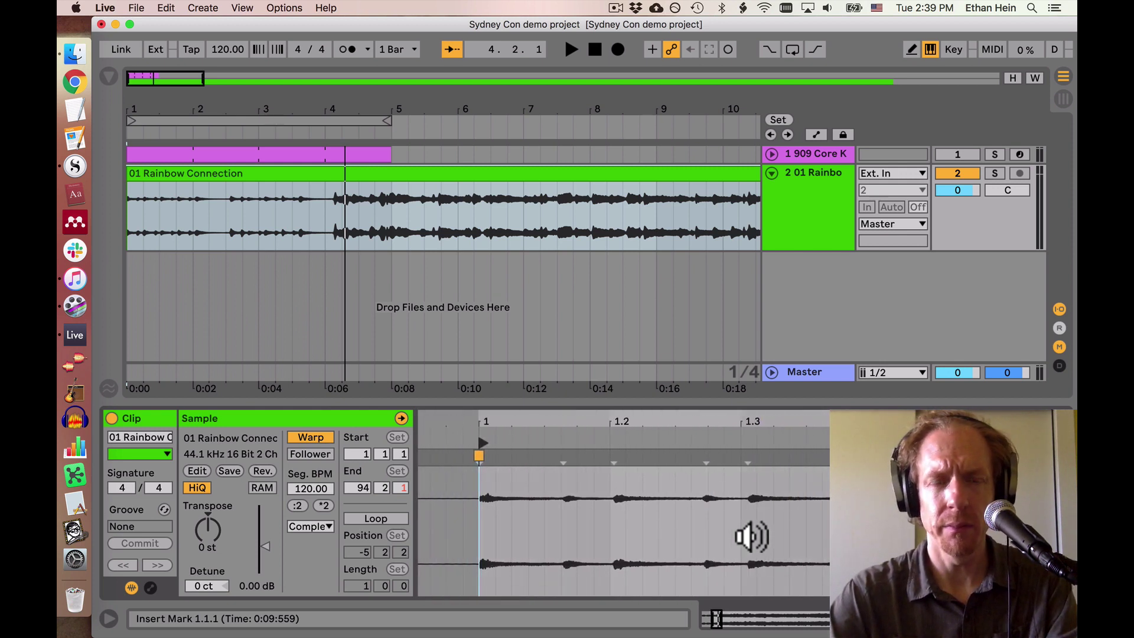
scroll(752, 537, left, 5)
key(space)
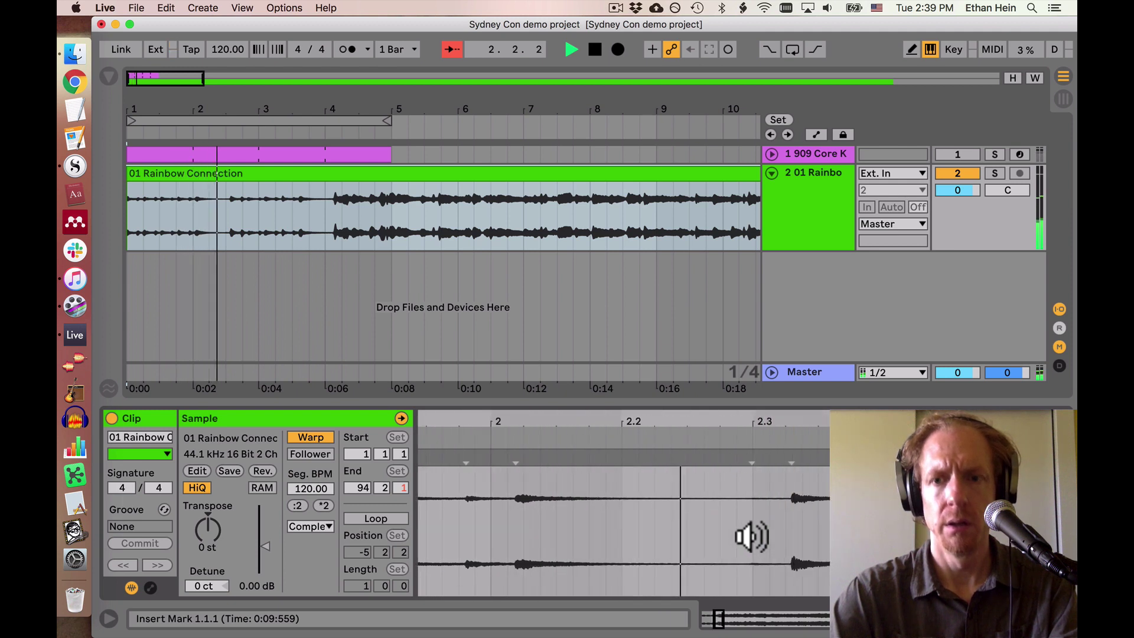
key(space)
mouse_move(656, 463)
mouse_down()
mouse_move(443, 456)
mouse_move(666, 451)
mouse_move(656, 452)
mouse_up()
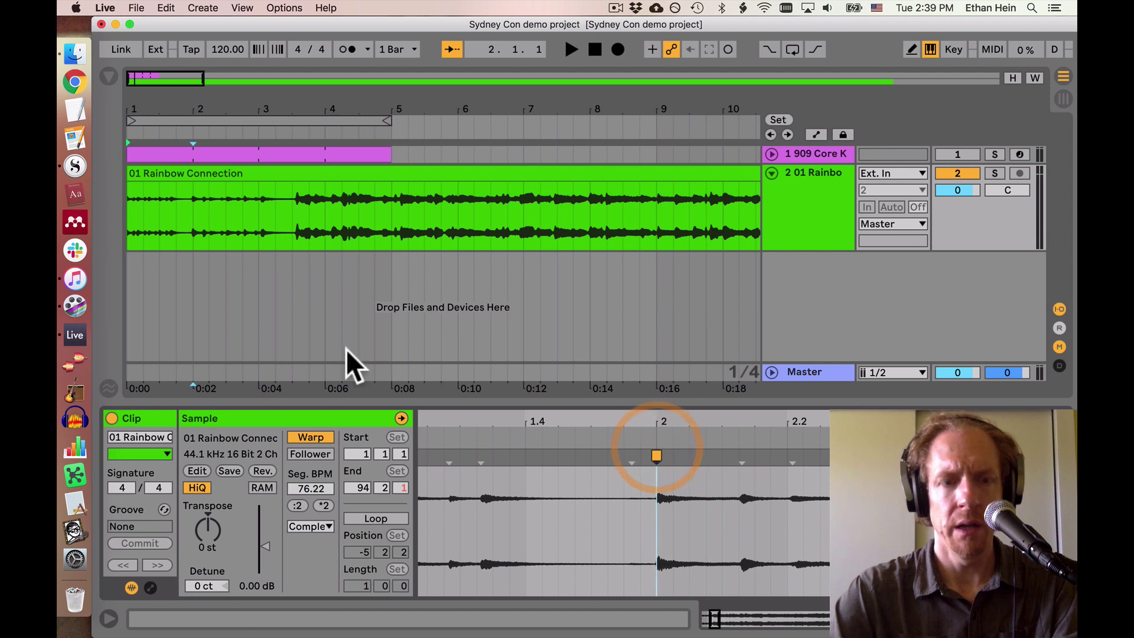
Set the project tempo to 77 BPM and play the song with the 909 drum track unmuted
click(215, 42)
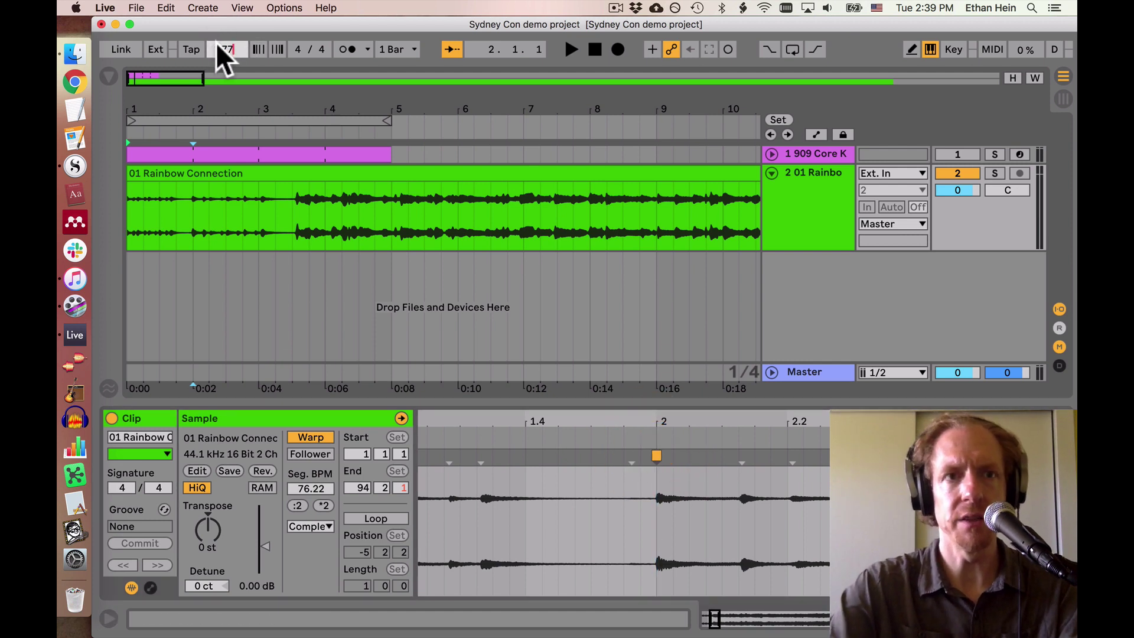
text(77)
key(Return)
key(space)
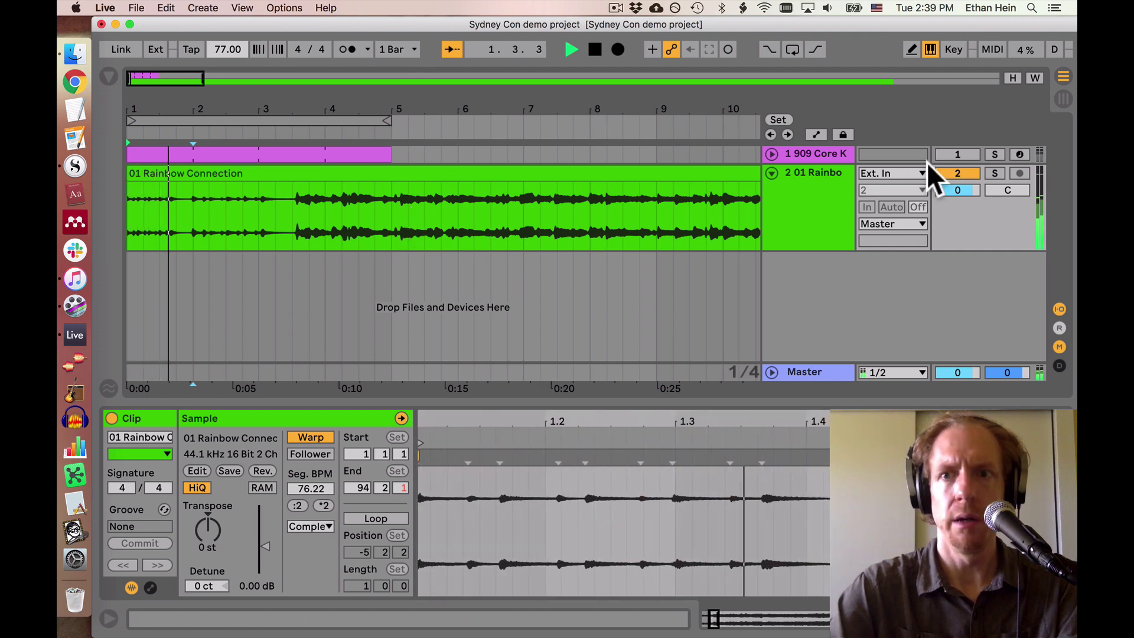
click(959, 153)
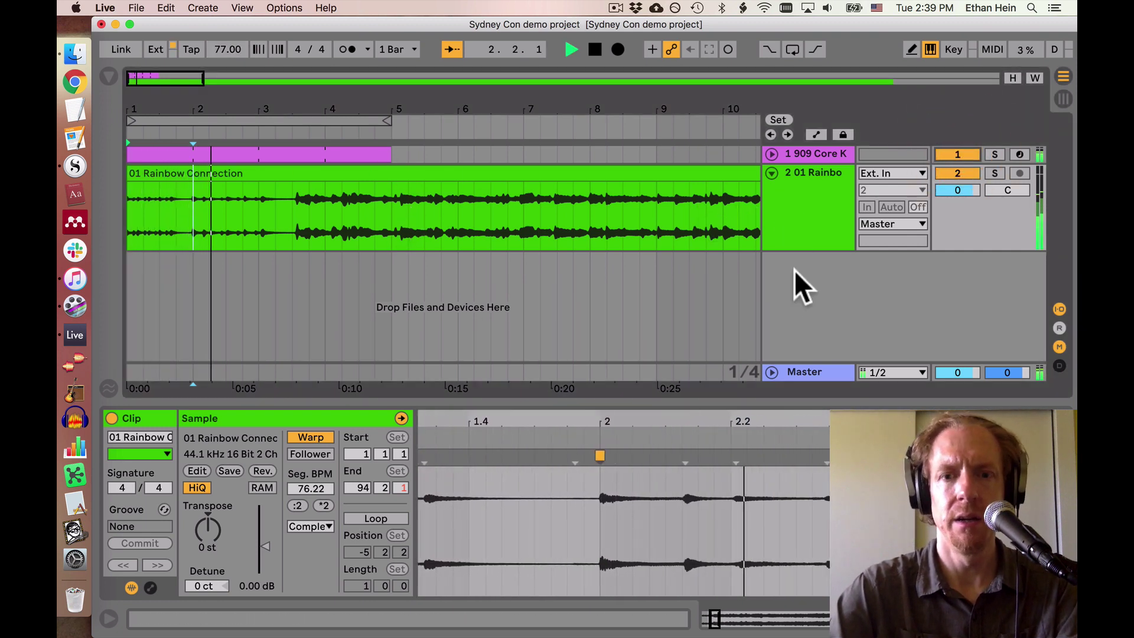
key(space)
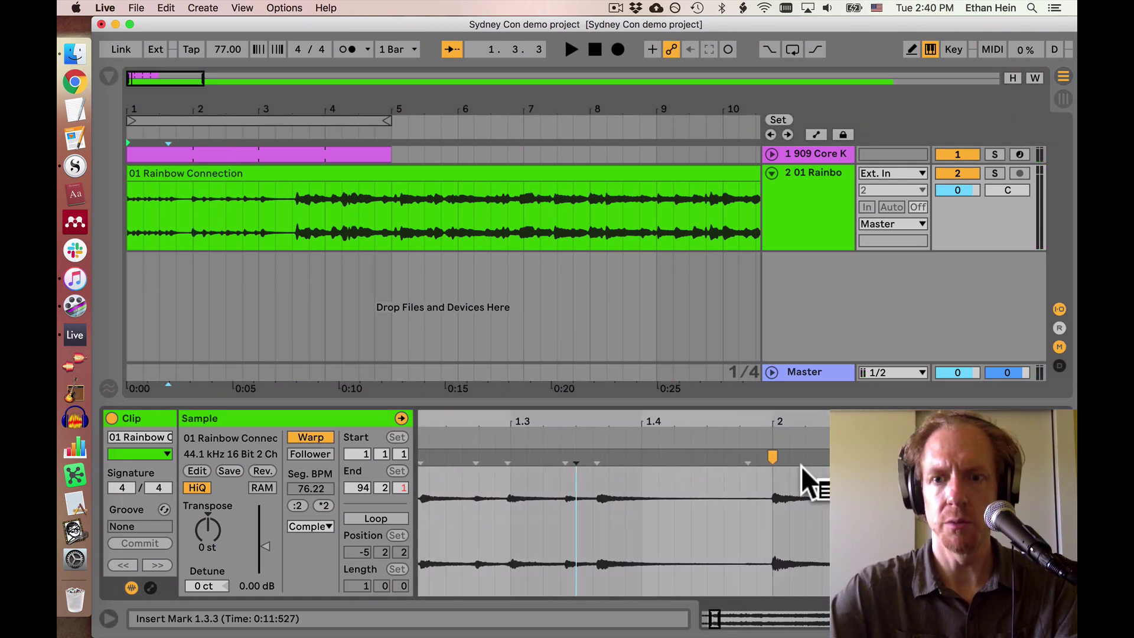
Warp the rest of Rainbow Connection from the bar 2 warp marker onward and play it against the drums
right_click(771, 454)
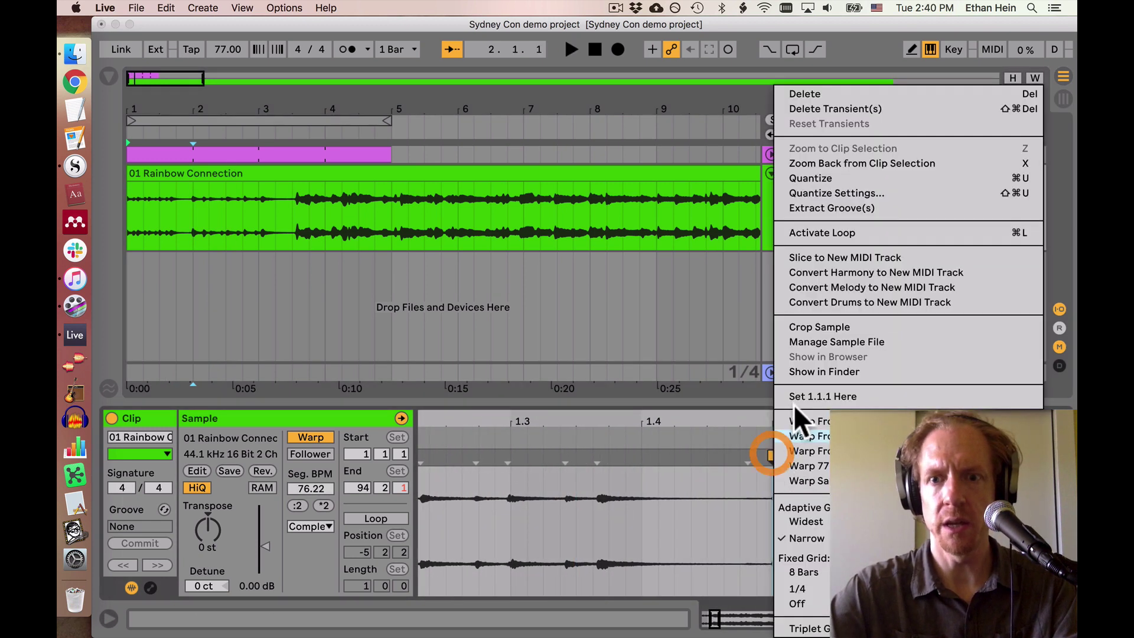
click(809, 464)
key(space)
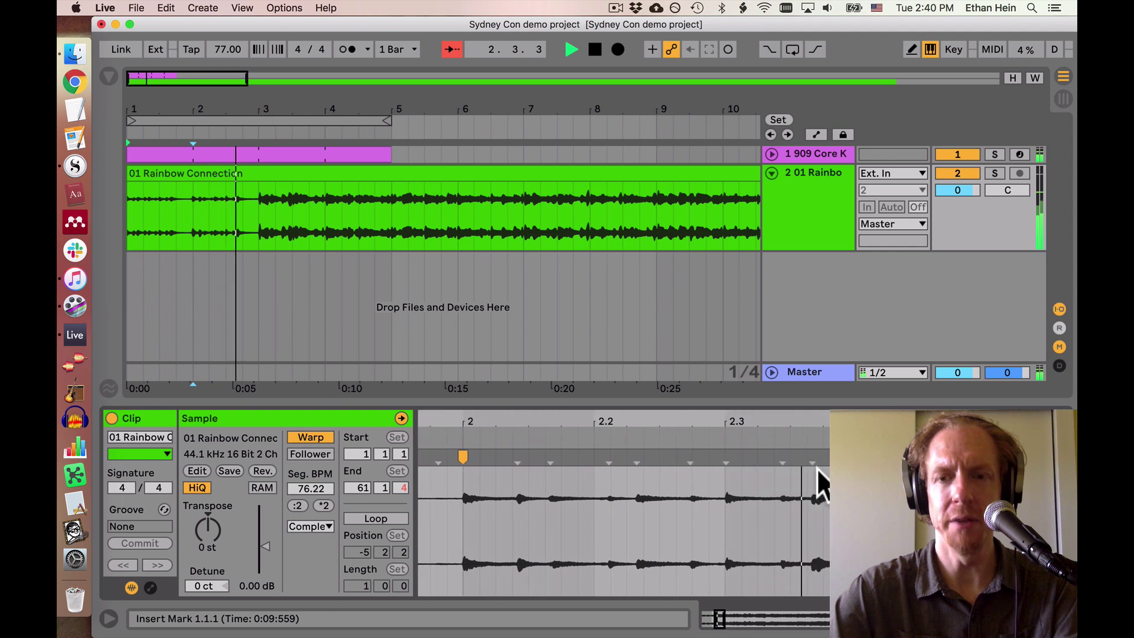
key(space)
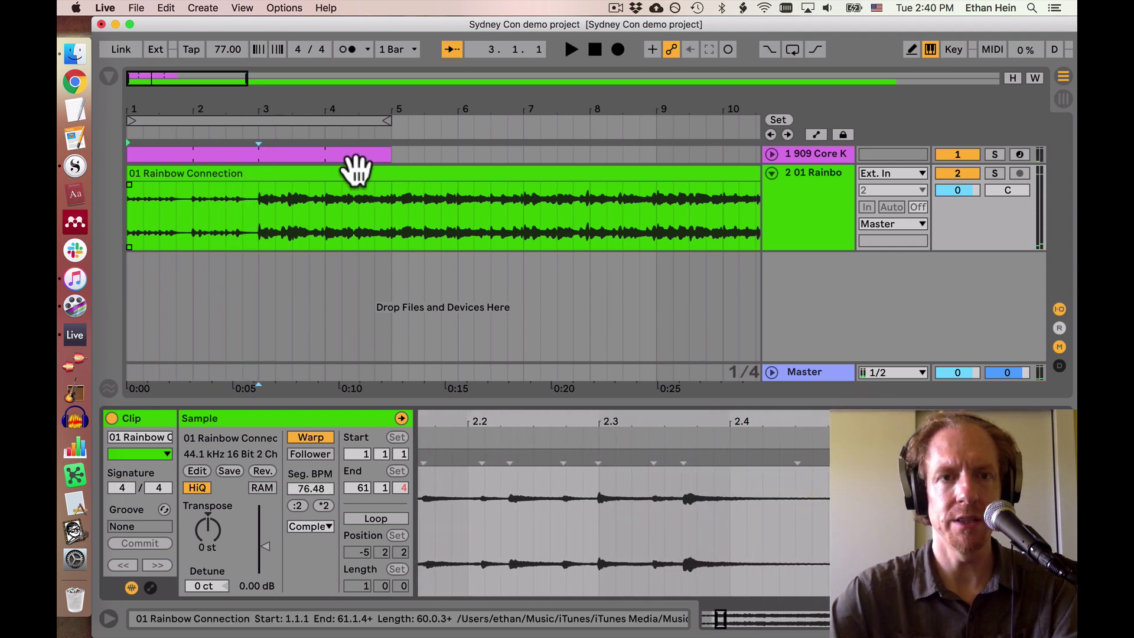
Add a Clap 909 note on beat 1.2 of the kick drum clip
click(344, 156)
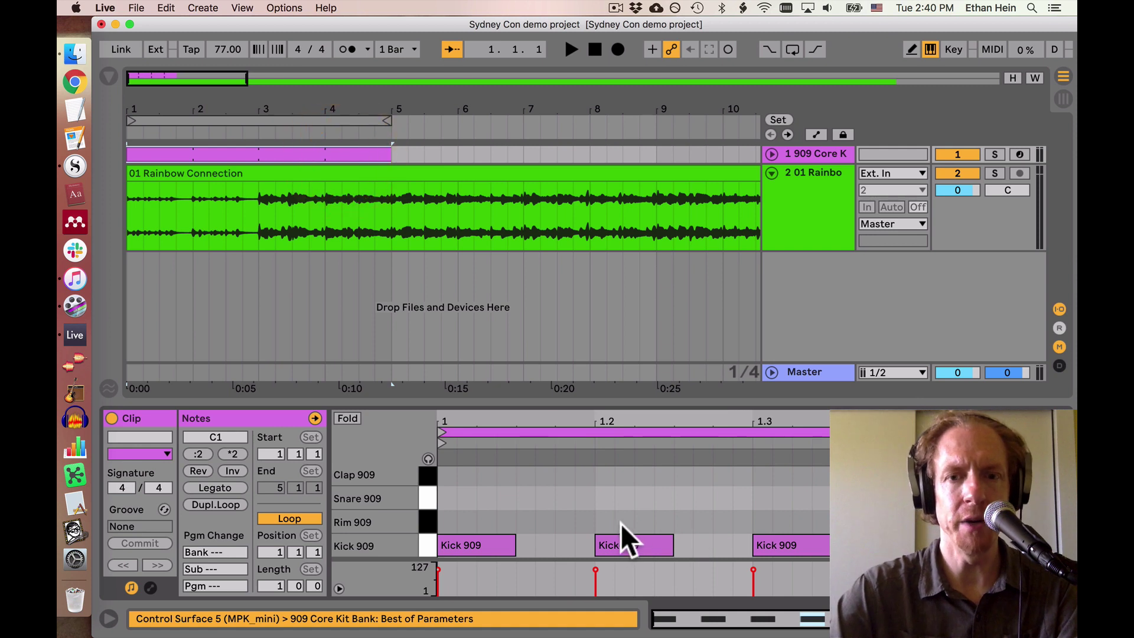
double_click(603, 485)
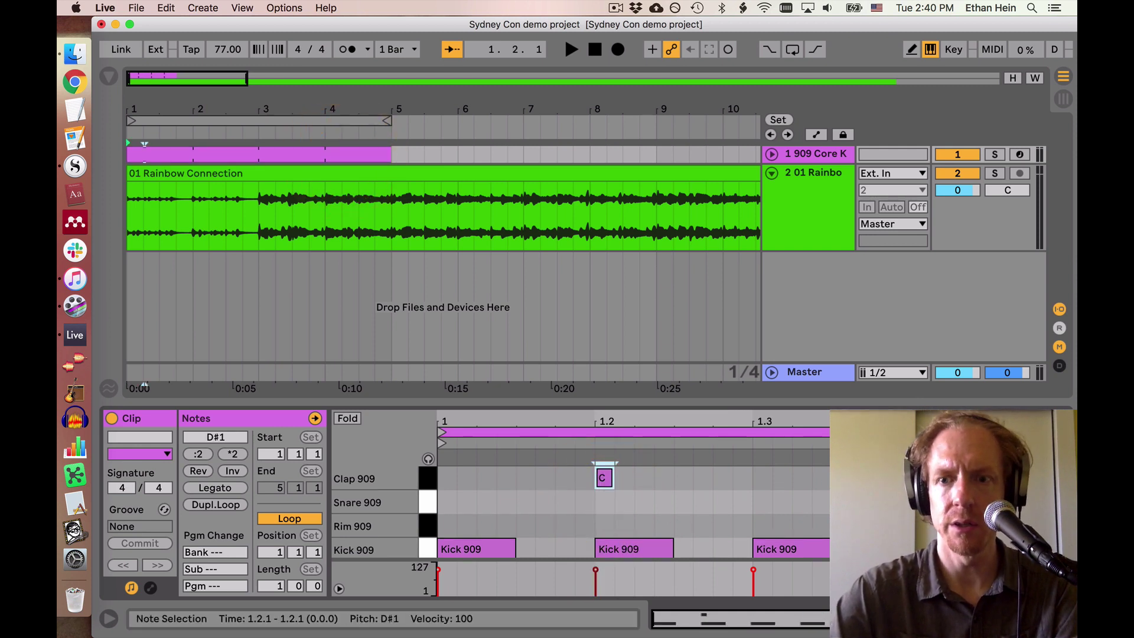
Play the song with the beat and delete the Kick 909 note on beat 1.3
key(space)
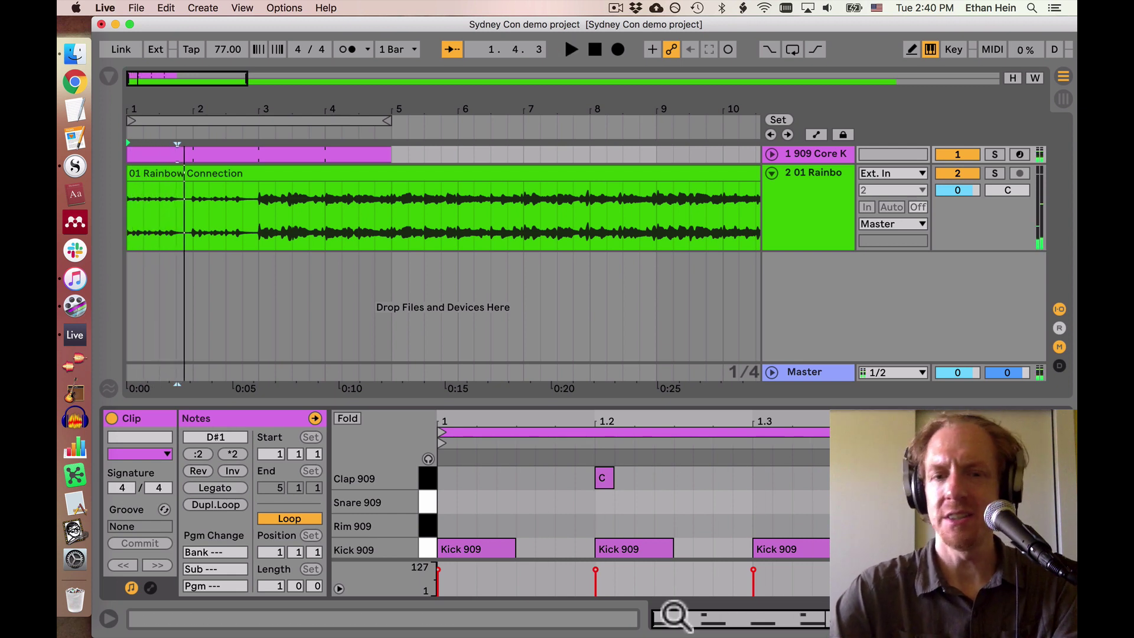
key(space)
click(648, 546)
click(797, 549)
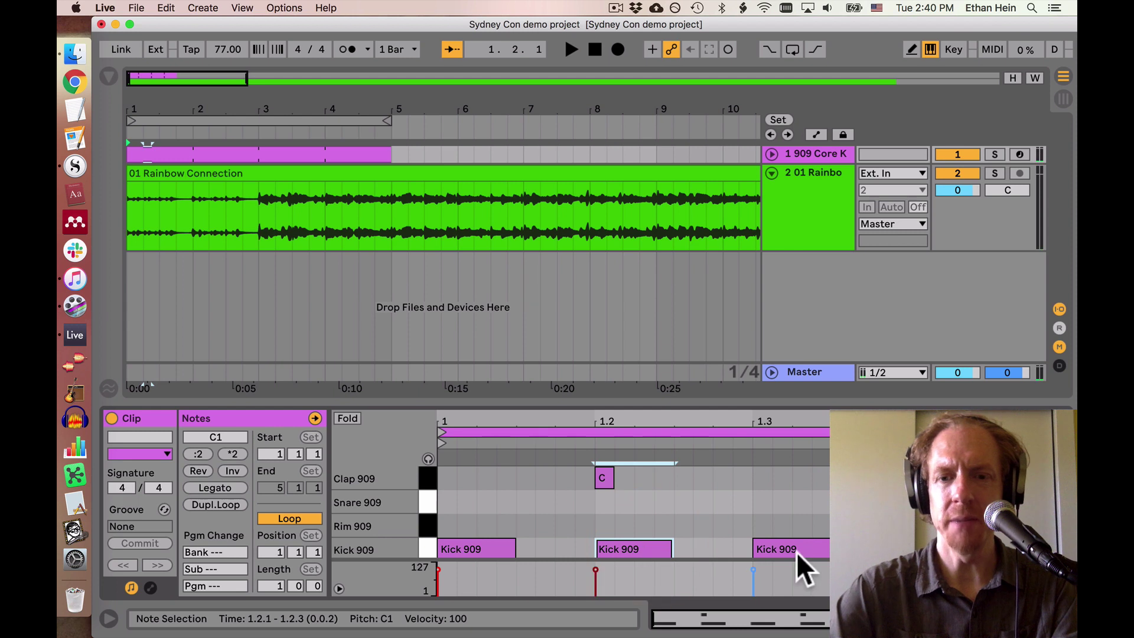
key(Delete)
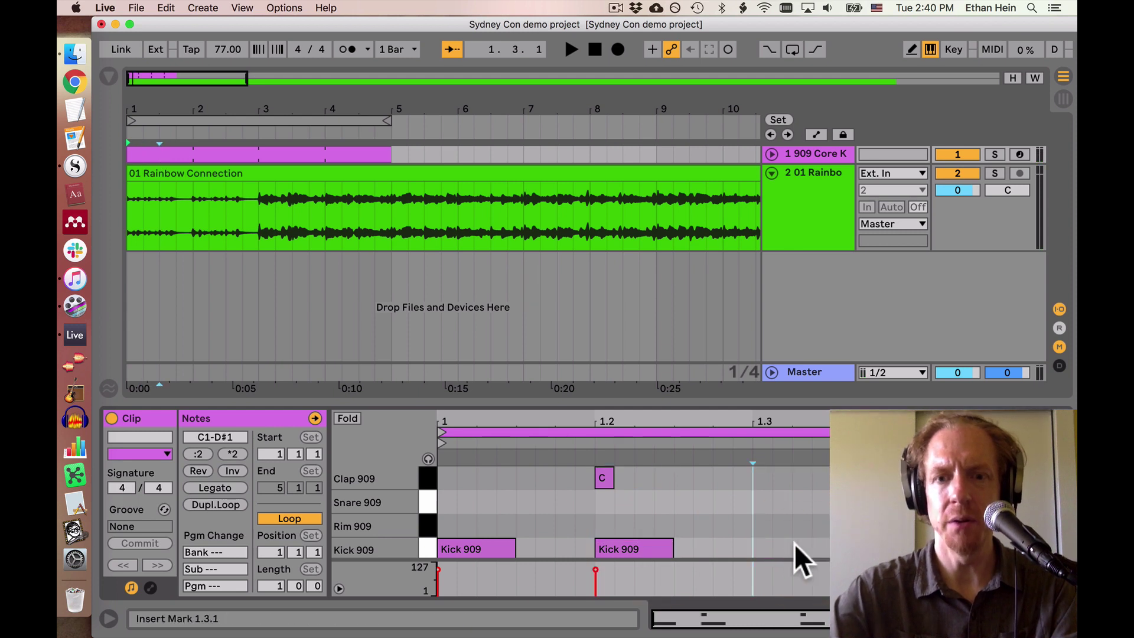
Move the Kick 909 note on beat 1.2 to 1.2.3 and the one on beat 1.4 to 1.3.3, playing the result
click(637, 537)
key(Right)
key(Right)
key(Right)
key(Right)
key(space)
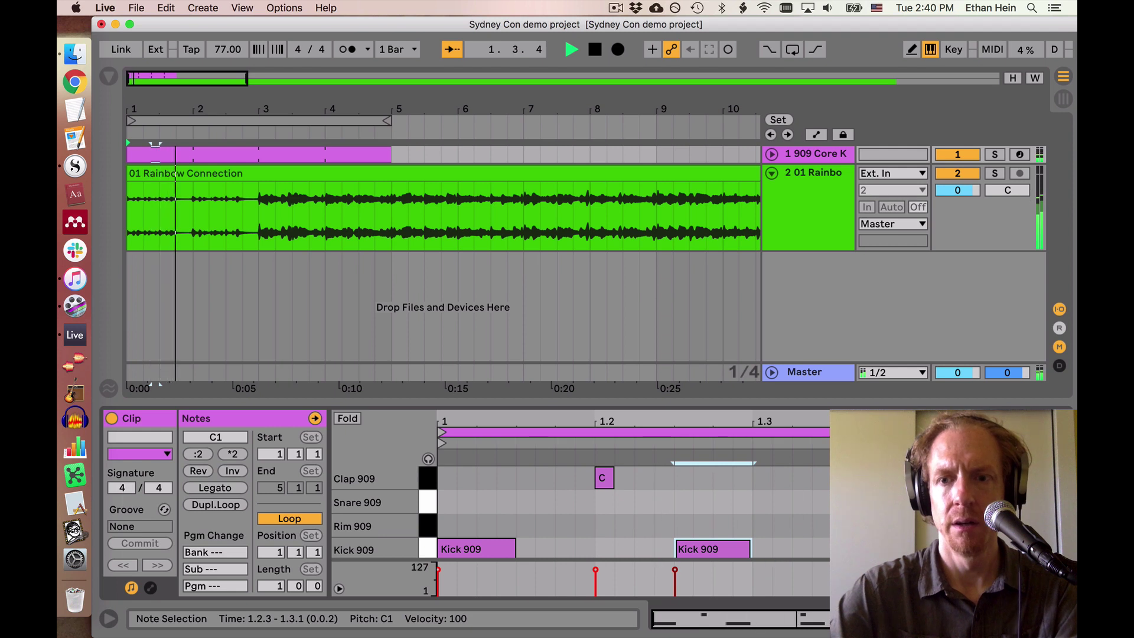
click(945, 549)
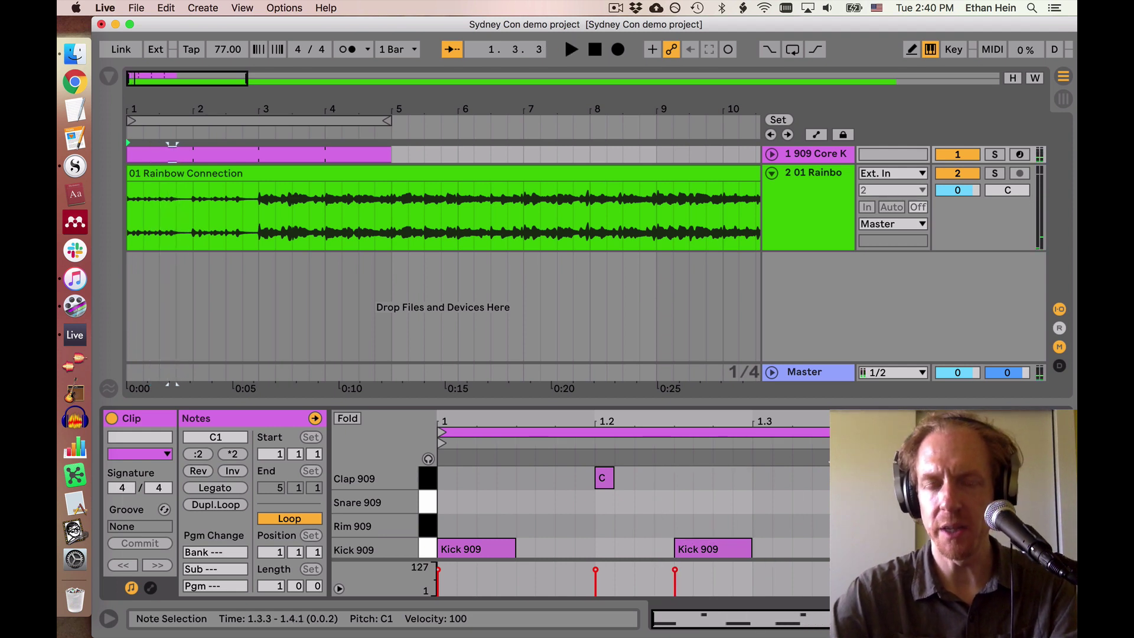
key(space)
Stop playback and add Hihat Closed 909 notes at 1.1.1 and 1.1.3 of the drum clip
scroll(649, 501, up, 2)
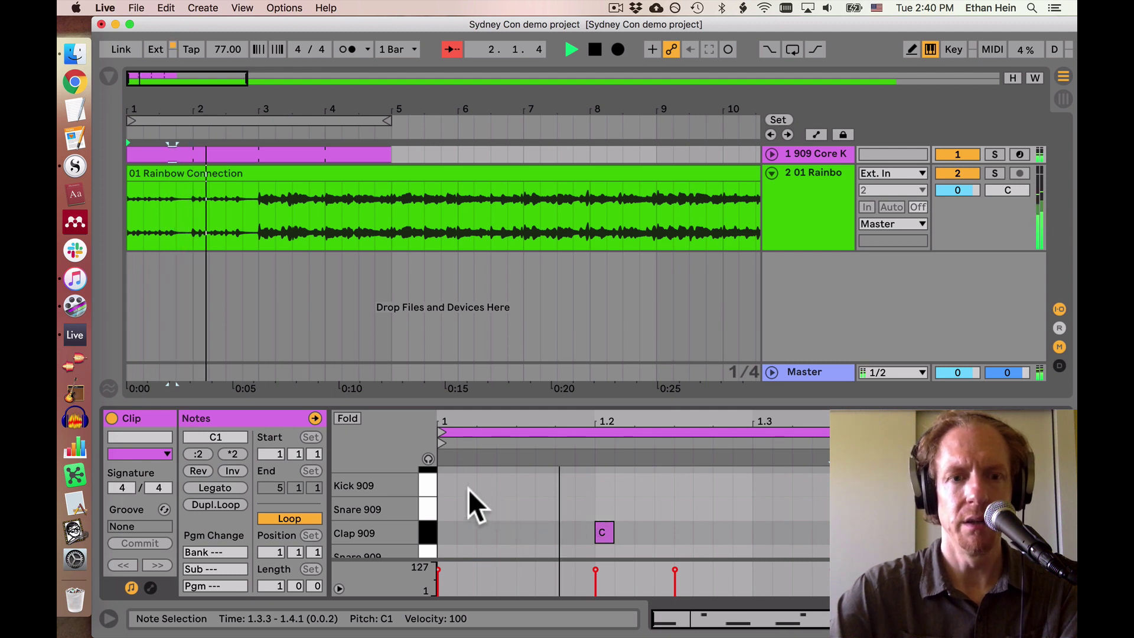
scroll(470, 488, up, 2)
key(space)
double_click(449, 488)
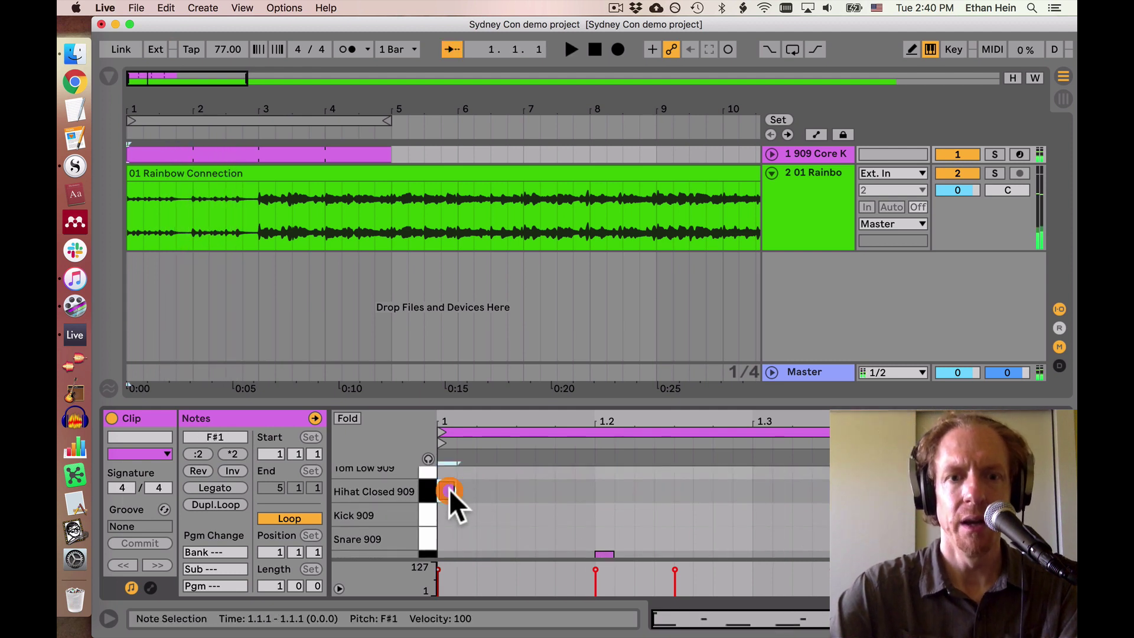
double_click(524, 491)
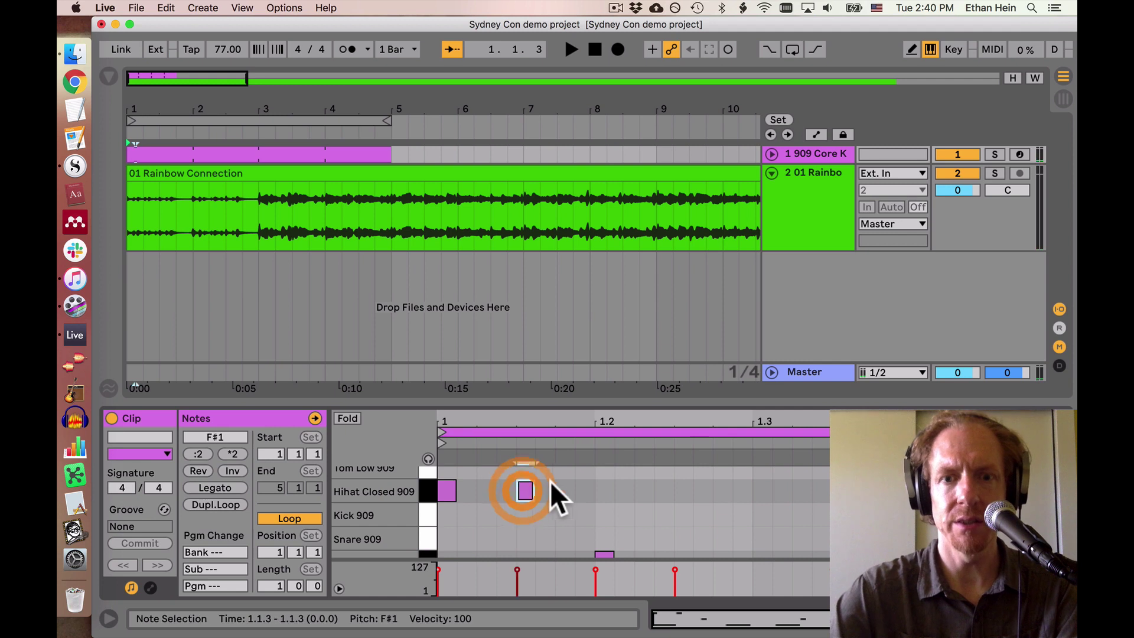
drag(584, 488, 379, 490)
key(super+d)
key(super+d)
key(super+d)
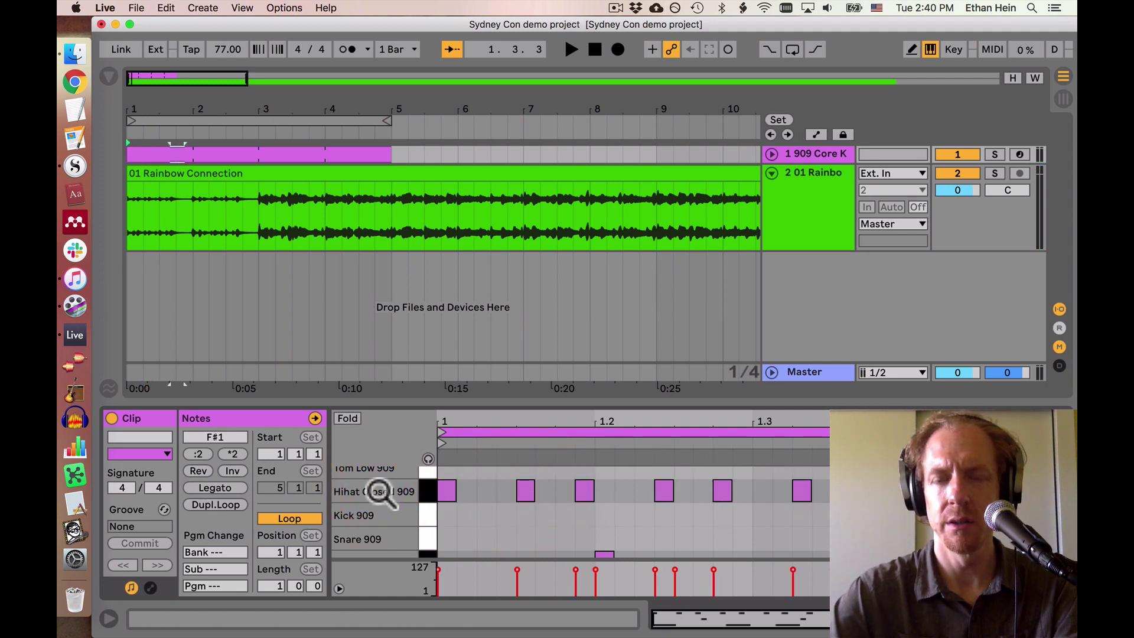
key(super+z)
key(super+z)
key(super+z)
Duplicate the pair of closed hi-hat notes onto the following beats from 1.2 and play the beat with the song
click(574, 485)
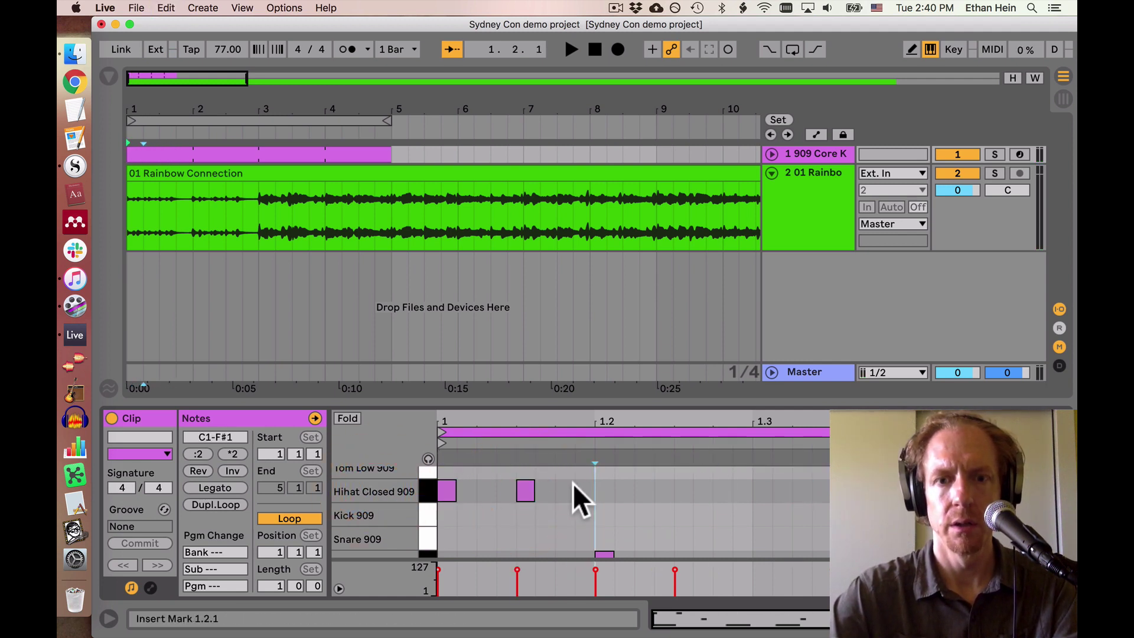
drag(573, 483, 413, 506)
key(super+d)
key(super+d)
key(space)
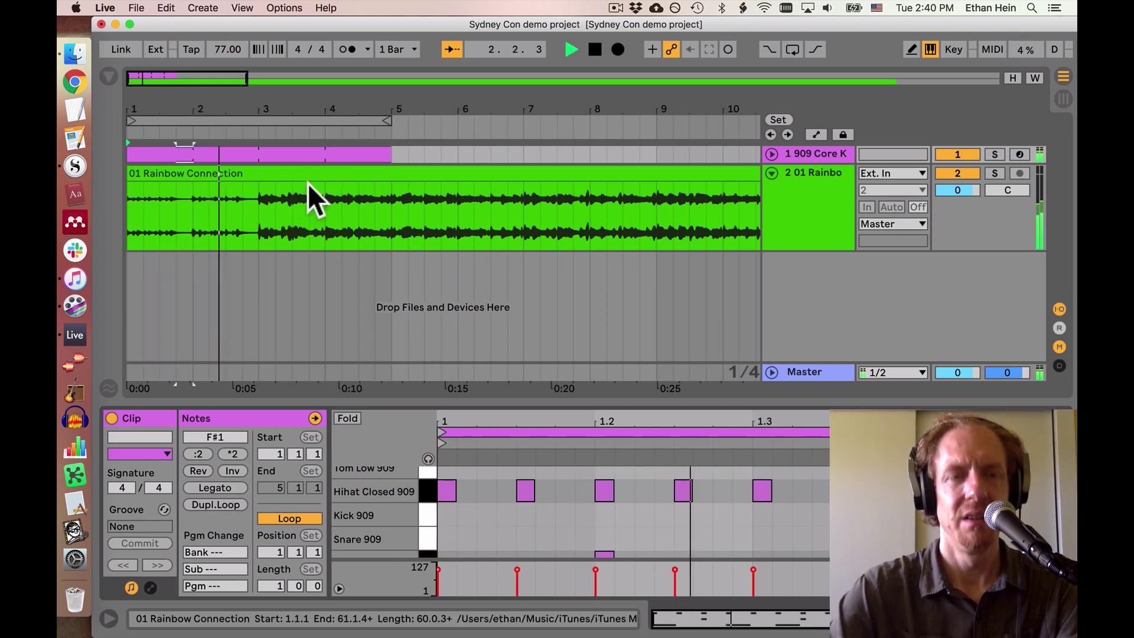
Pin the song's bar 4 downbeat with a warp marker and play from bar 3
click(260, 209)
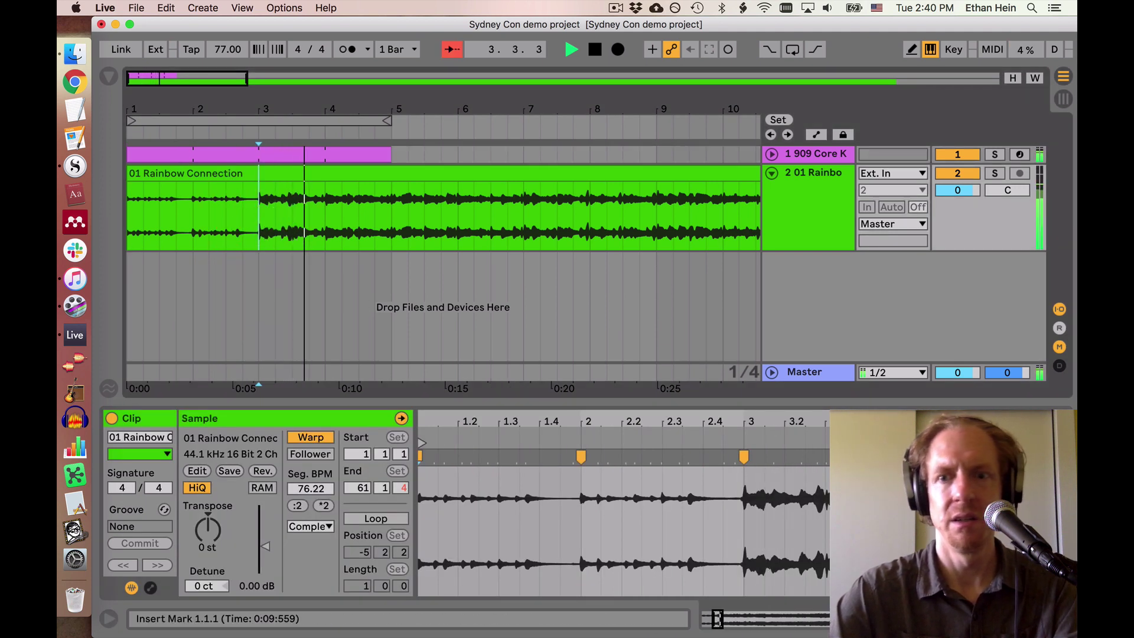
drag(910, 457, 907, 457)
scroll(624, 520, right, 2)
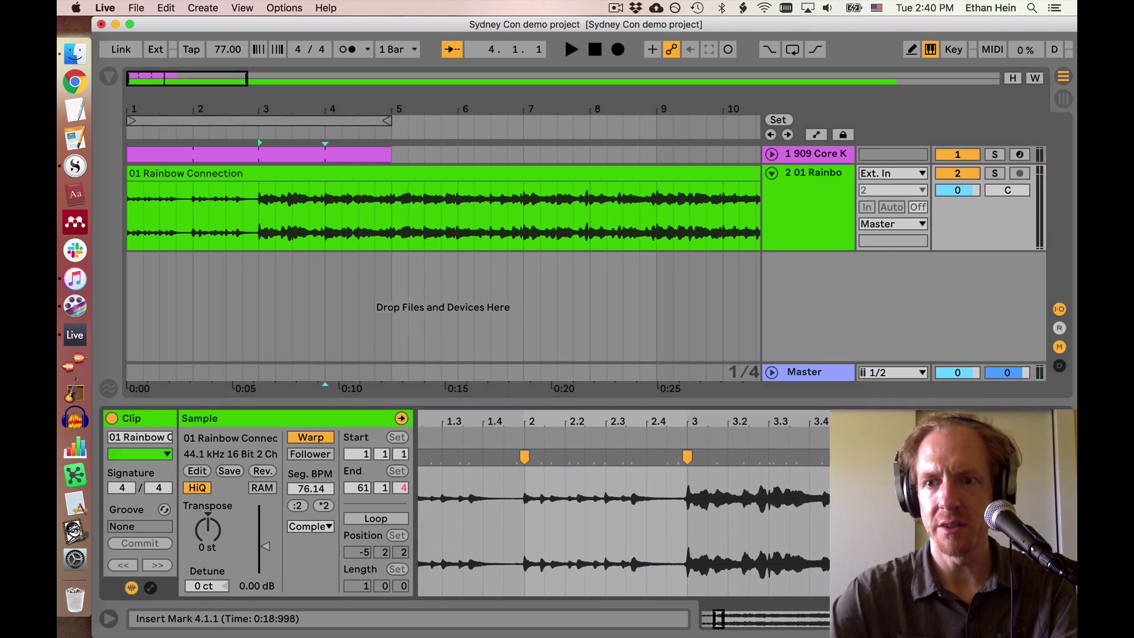
key(space)
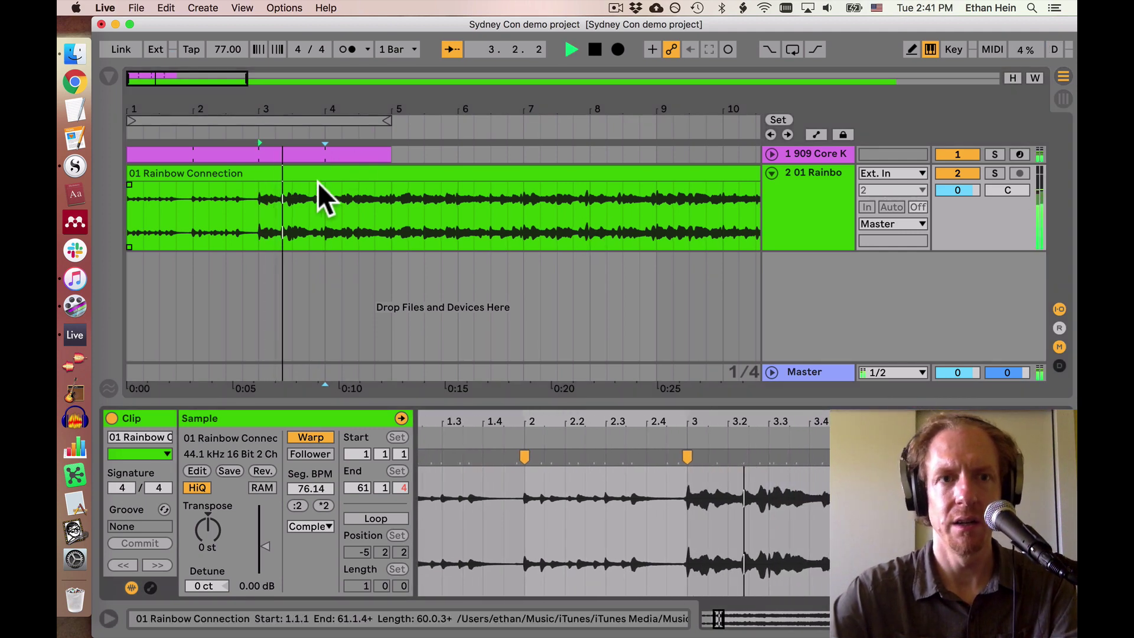
Loop the song from 3.1.1 to 5.1.1 and bring the waveform after bar 4 into view
drag(257, 212, 386, 197)
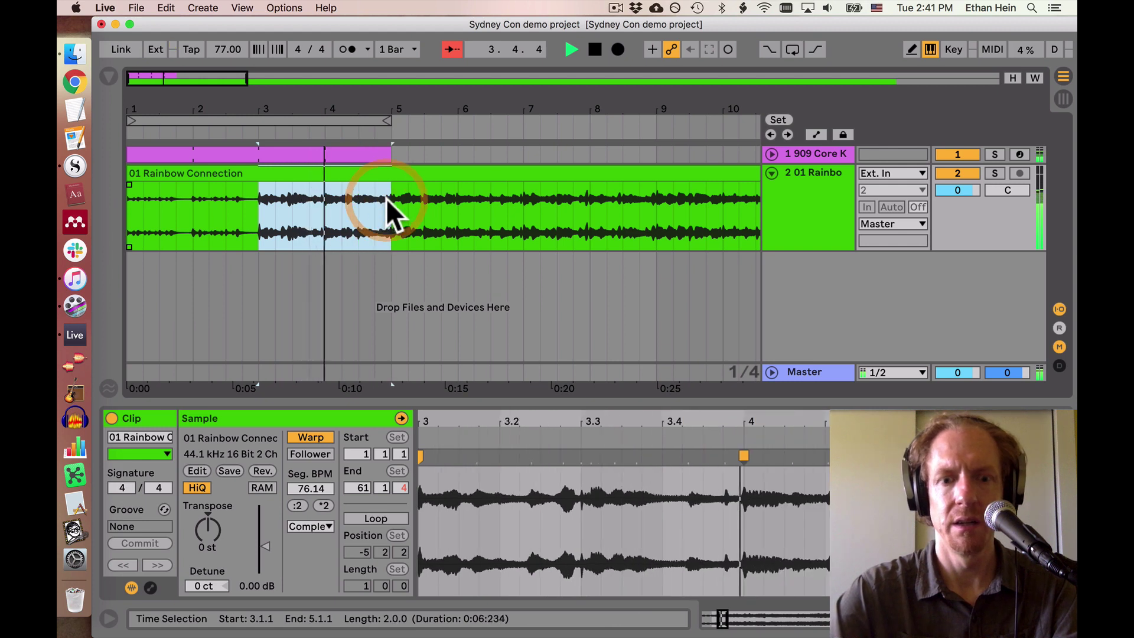
key(super+l)
drag(749, 490, 622, 490)
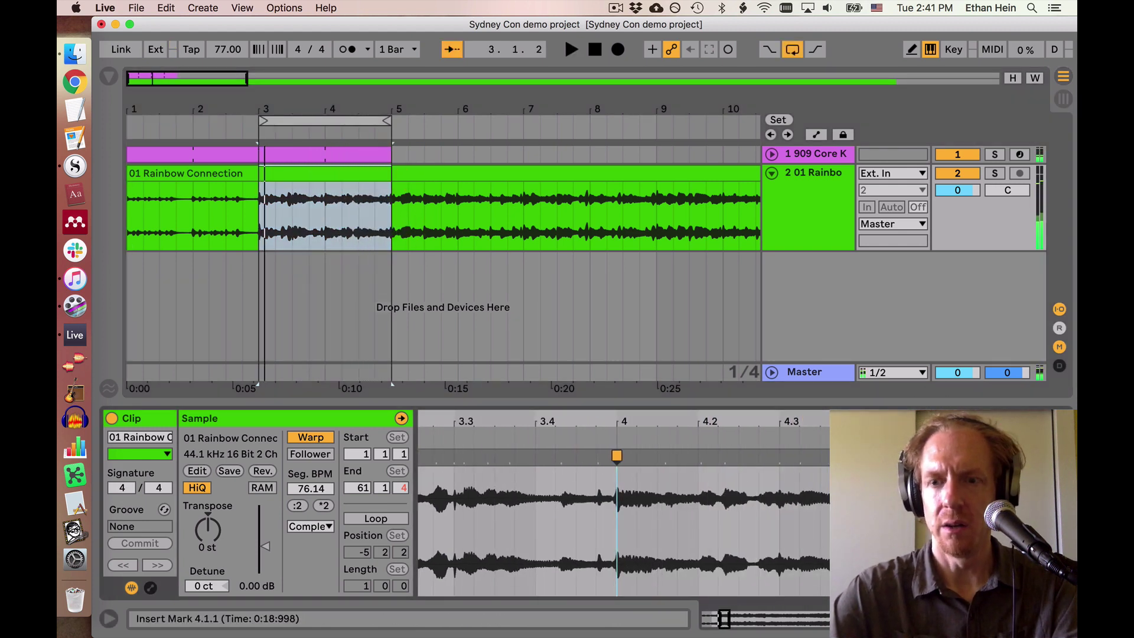
Split the Rainbow Connection clip at bar 5 and delete everything after it
click(387, 196)
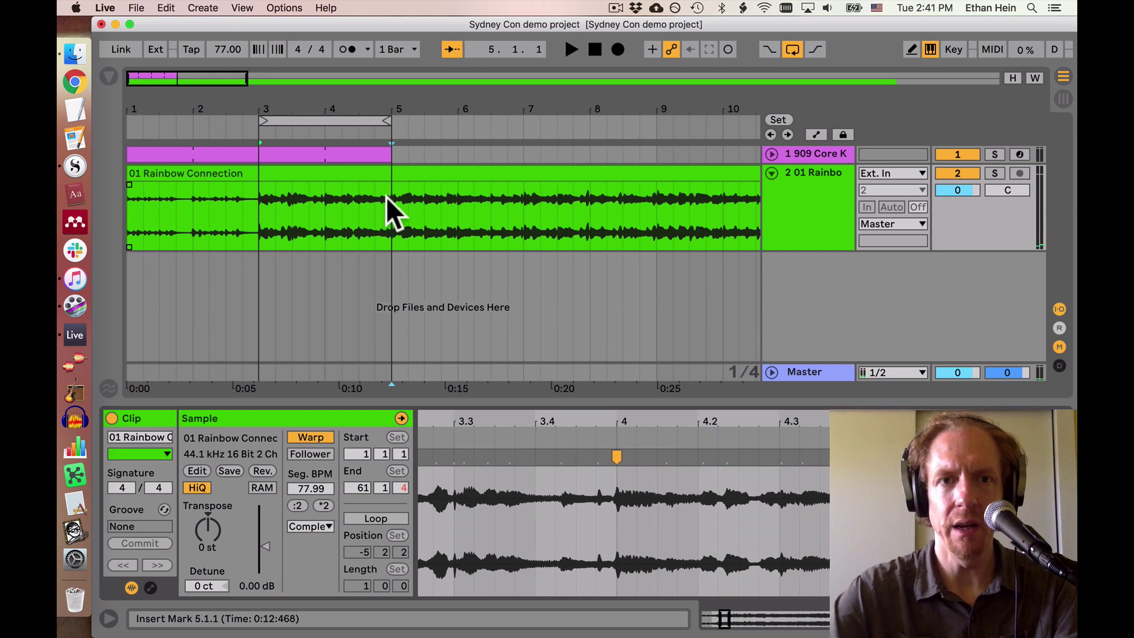
key(super+e)
click(423, 175)
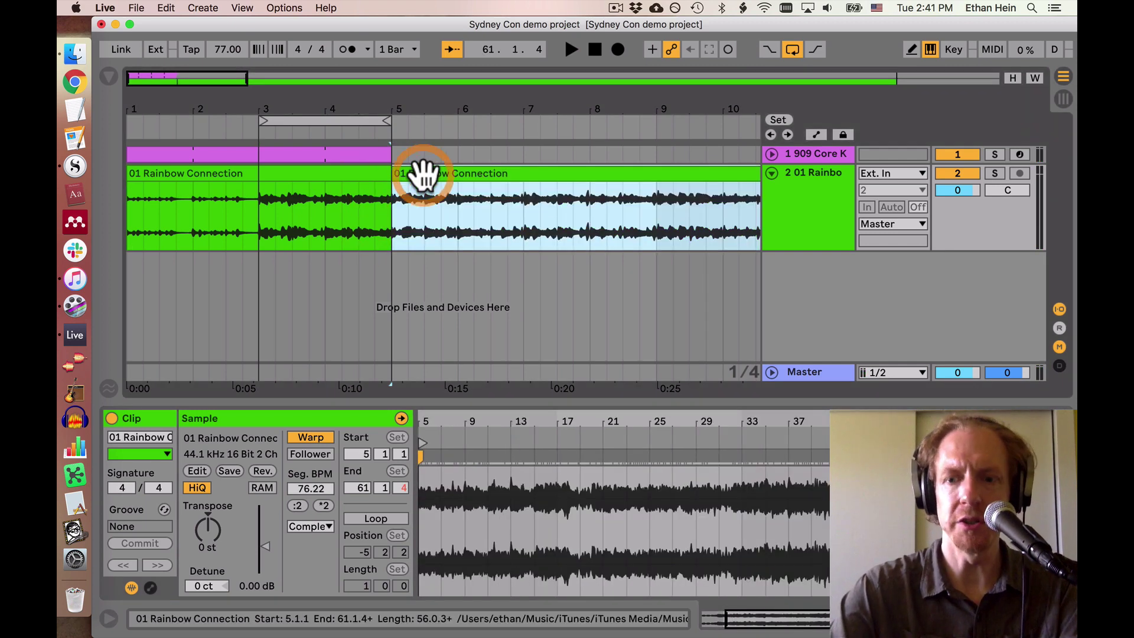
key(Delete)
Split the remaining song clip at bar 3 and play the second piece without looping
click(294, 173)
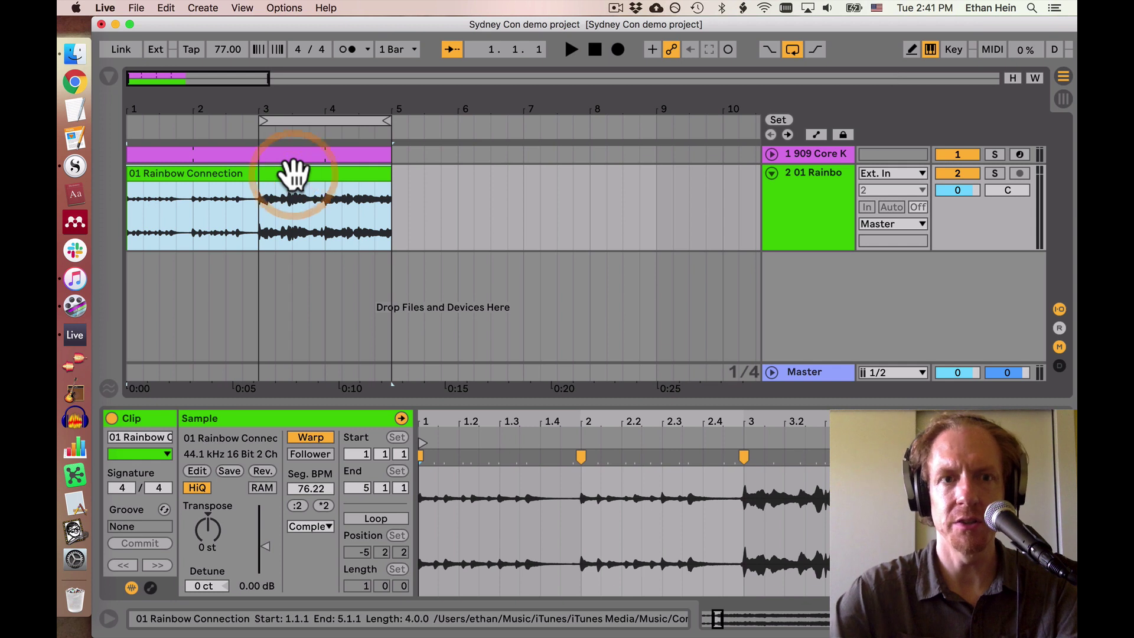
click(263, 220)
key(super+e)
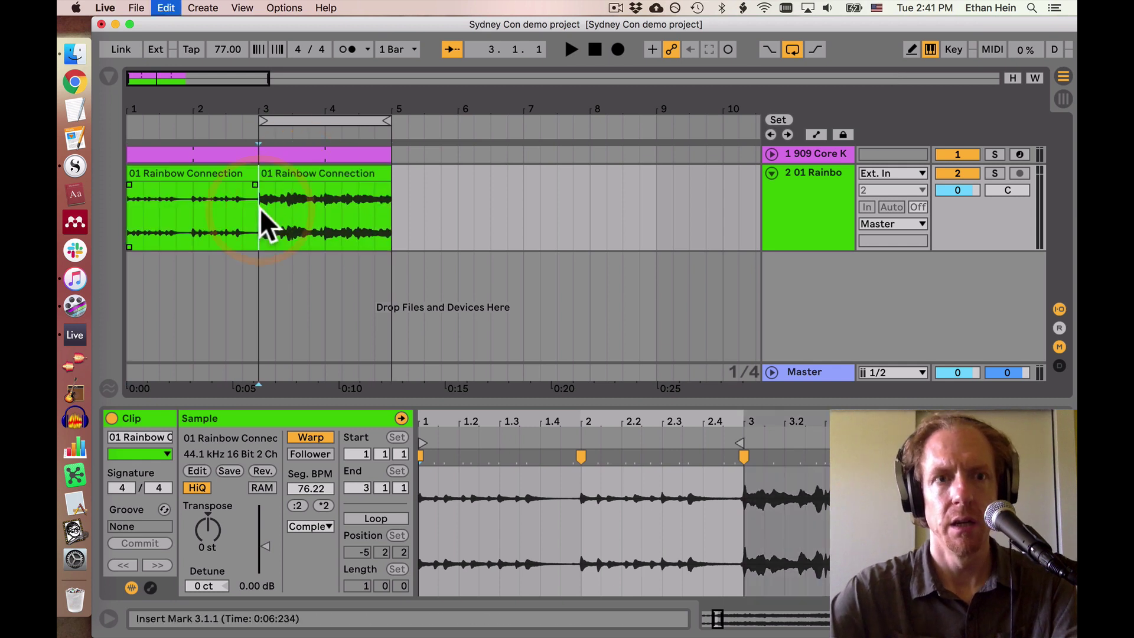
click(286, 169)
key(super+l)
key(space)
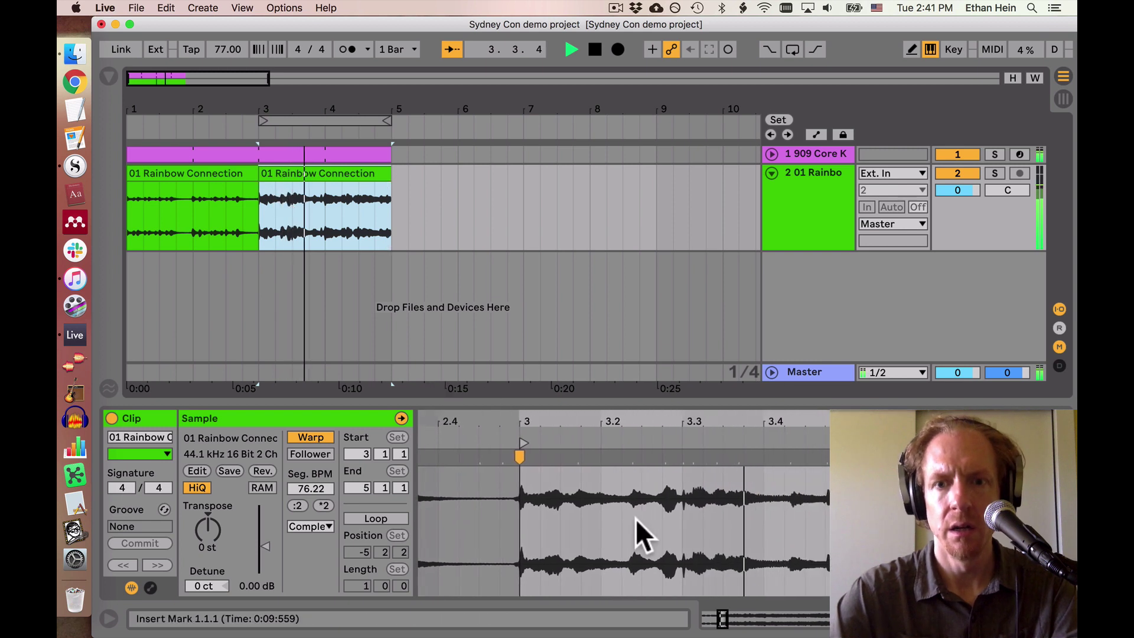
Stop playback, loop the song clip from bar 3 to bar 5, and play it
click(654, 509)
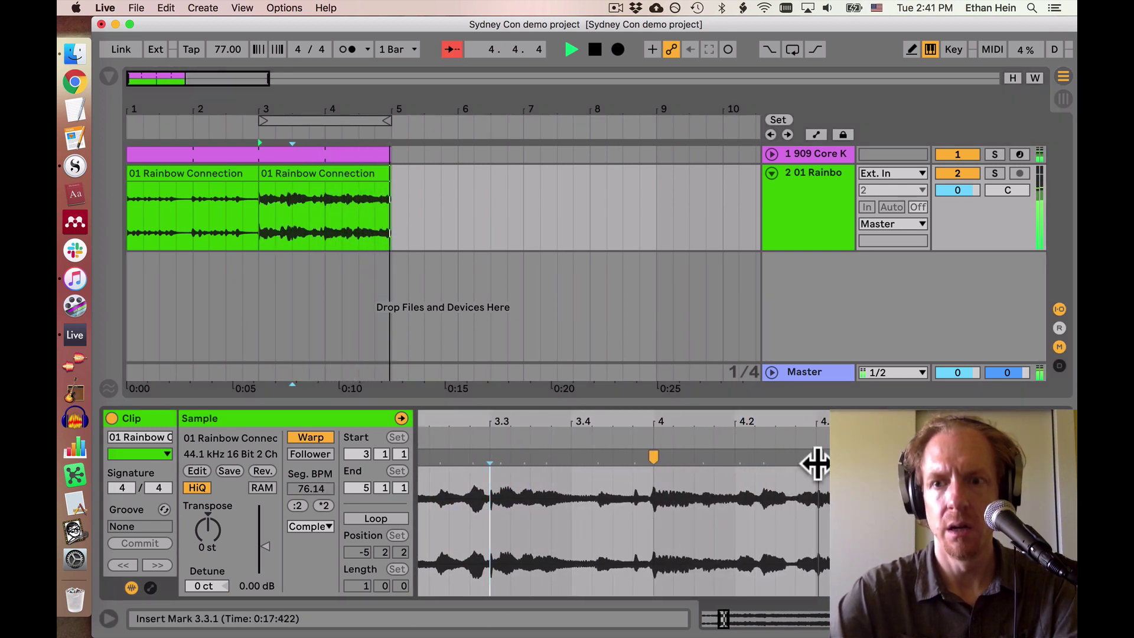
key(space)
click(366, 177)
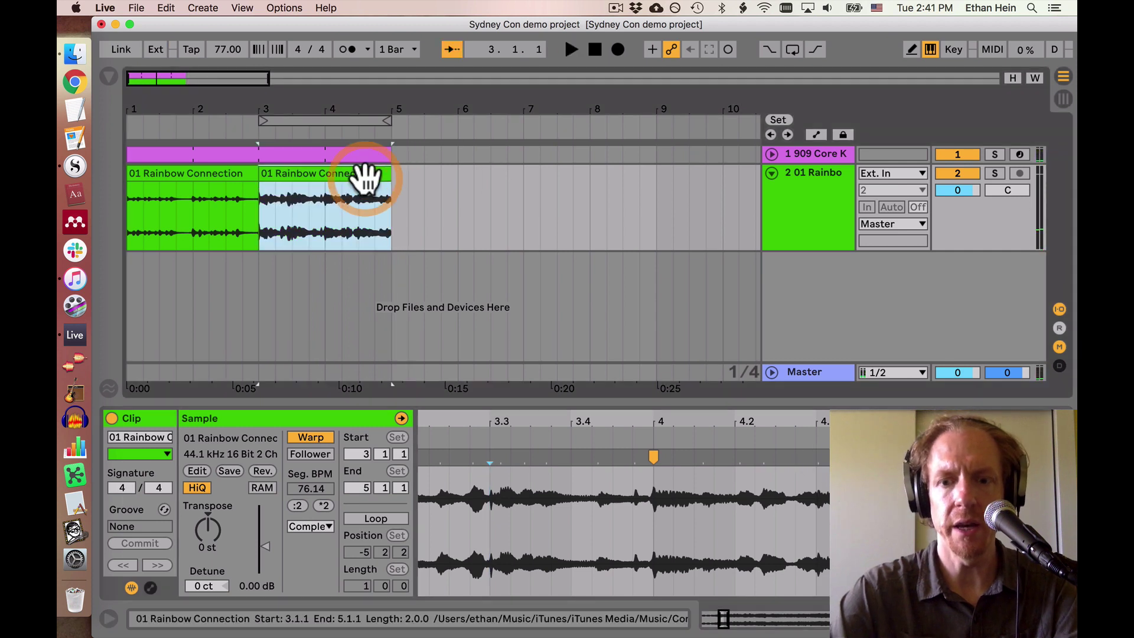
key(super+l)
key(space)
Pin beats 3.3 and 4.3 of the looped song clip to the grid with warp markers
click(763, 512)
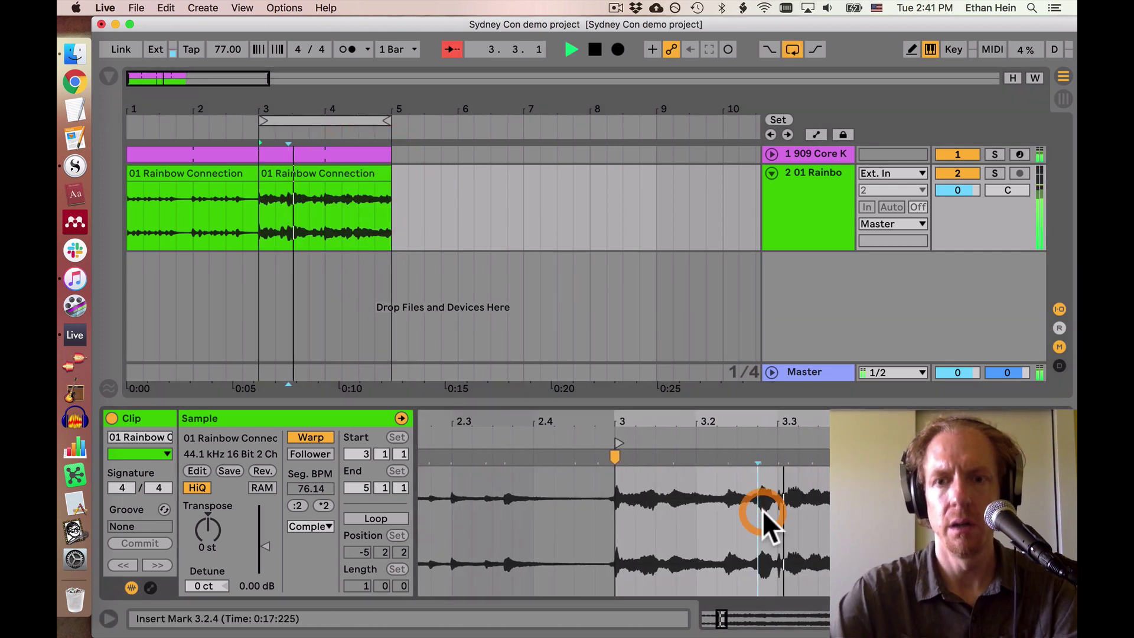
click(778, 454)
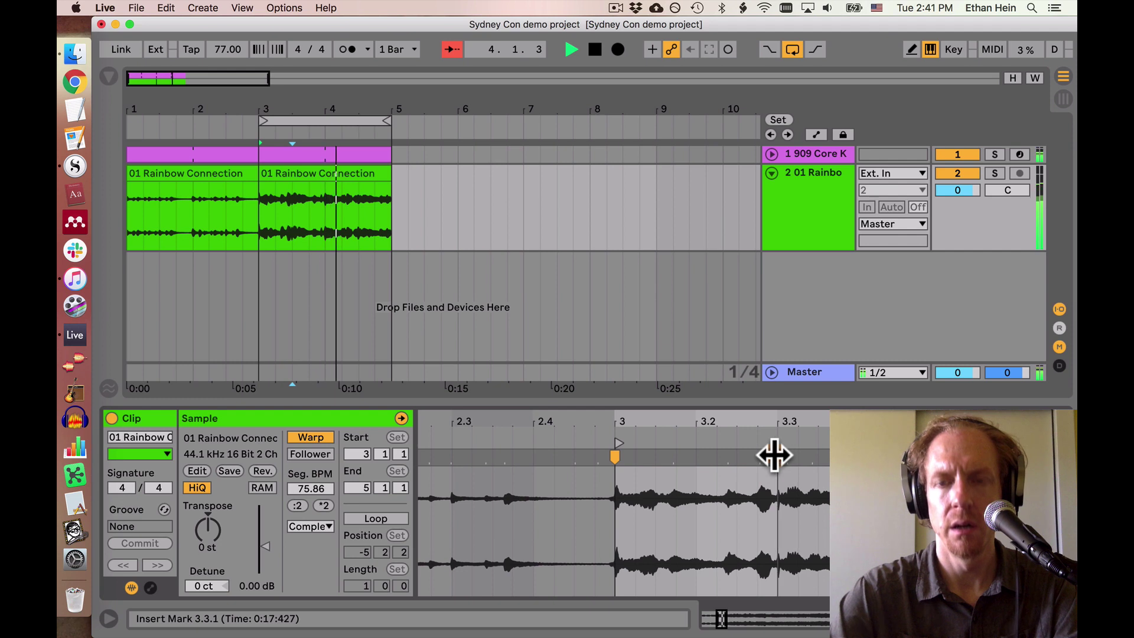
double_click(775, 454)
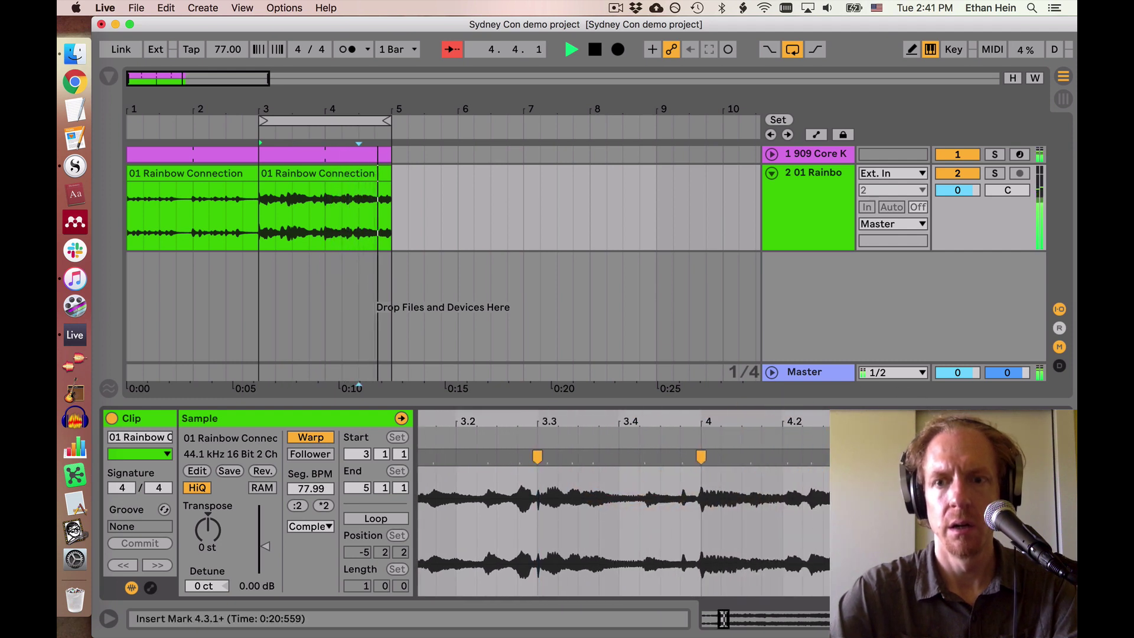
drag(867, 457, 865, 457)
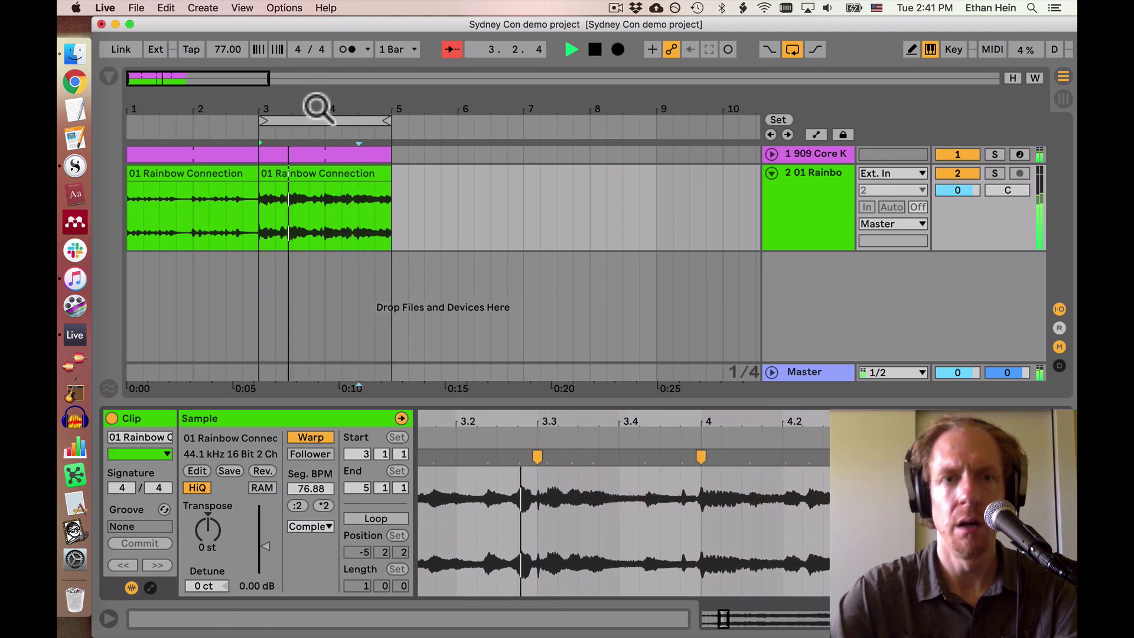
Select the song audio from 4.2.2 to 5.1.1 in the arrangement and stop playback
drag(317, 107, 317, 148)
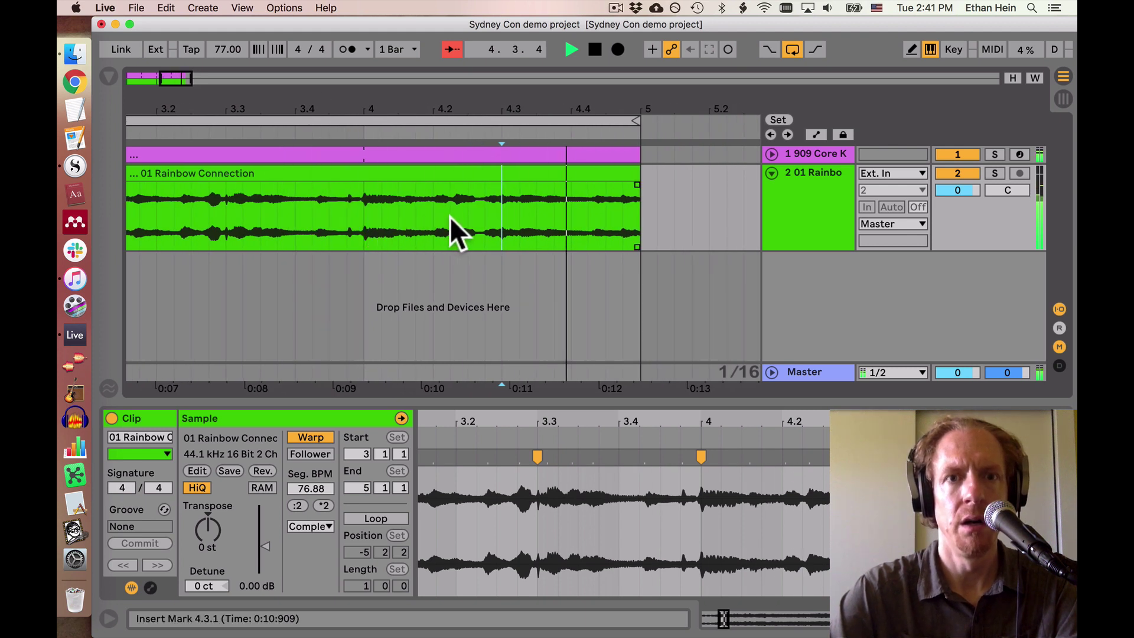
drag(449, 218, 639, 198)
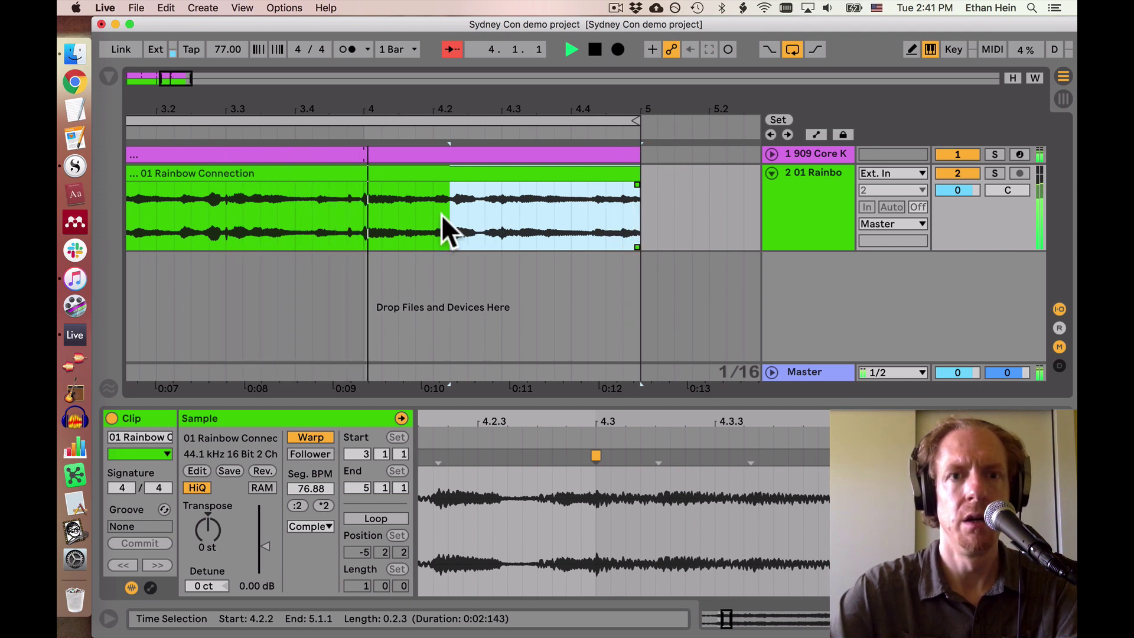
scroll(448, 214, left, 5)
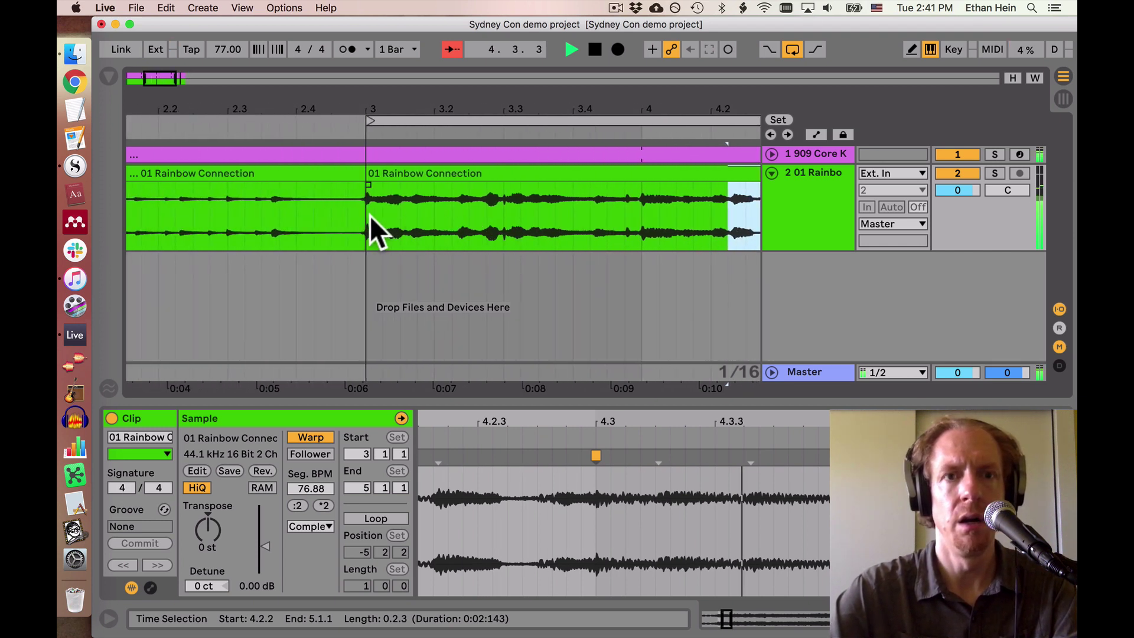
key(space)
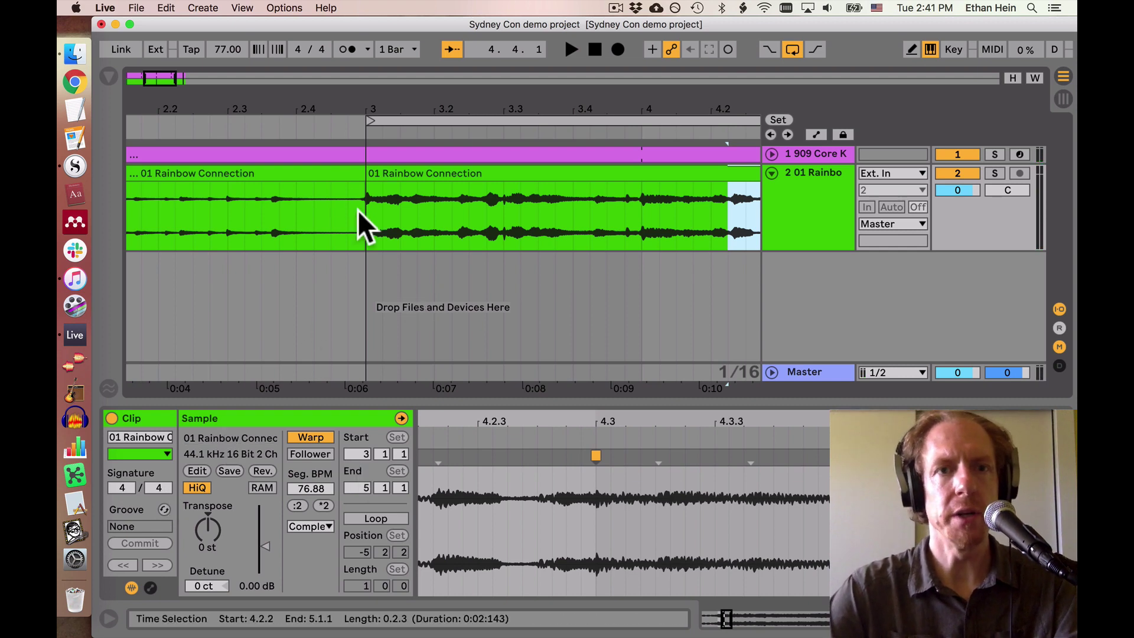
Add the Delay audio effect to the song track and set its filter to 1.50 kHz with a width of 3.18
click(108, 75)
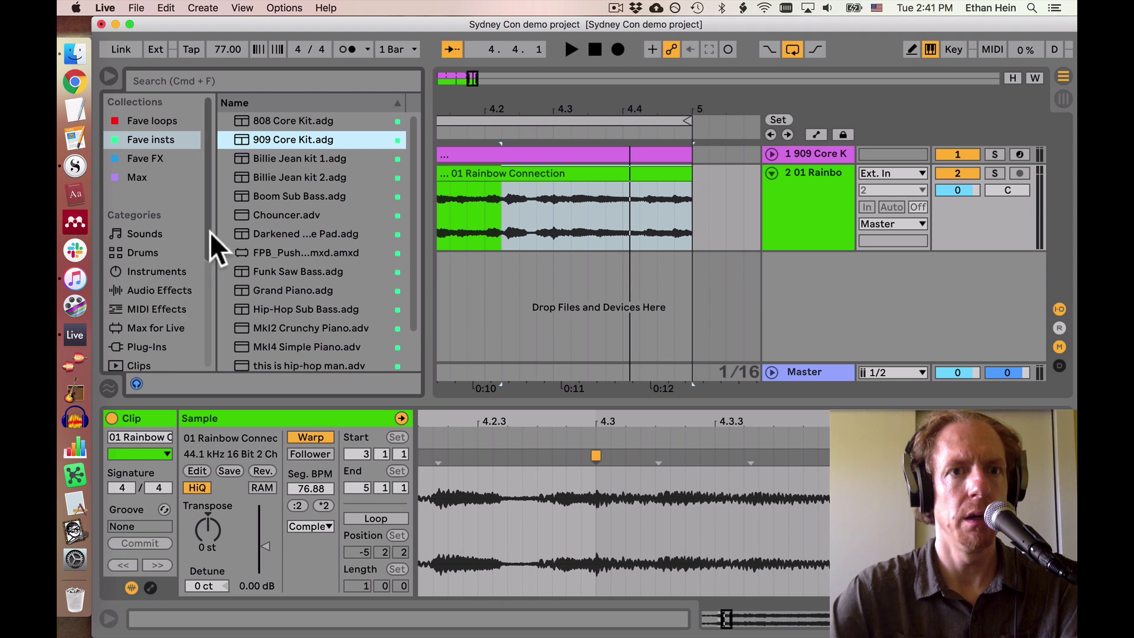
click(158, 286)
scroll(289, 219, down, 3)
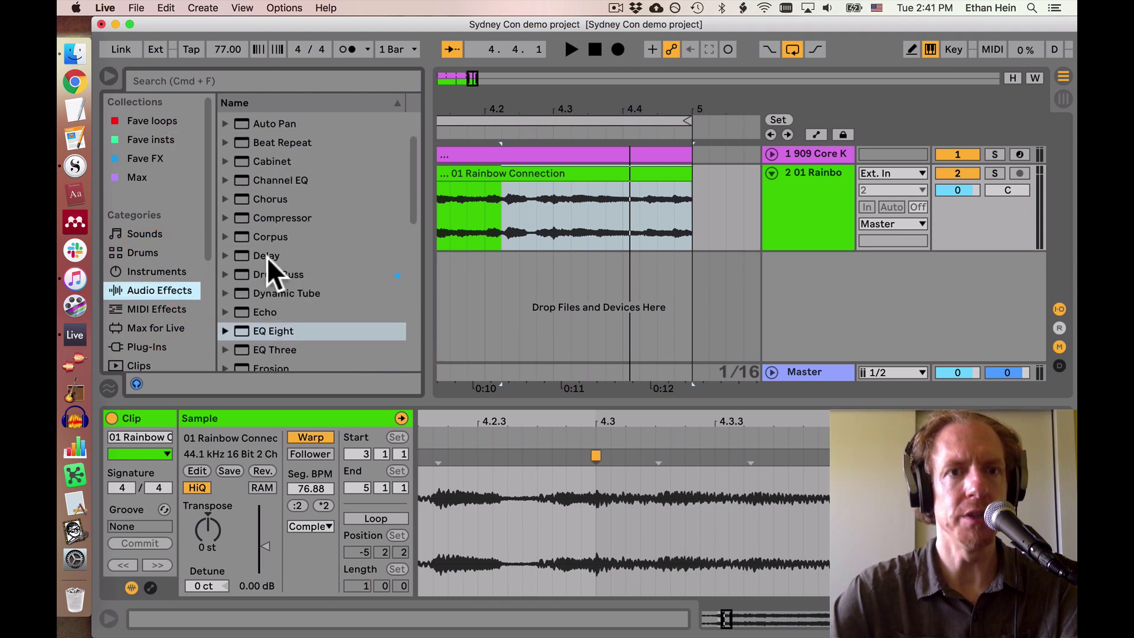
drag(267, 257, 569, 208)
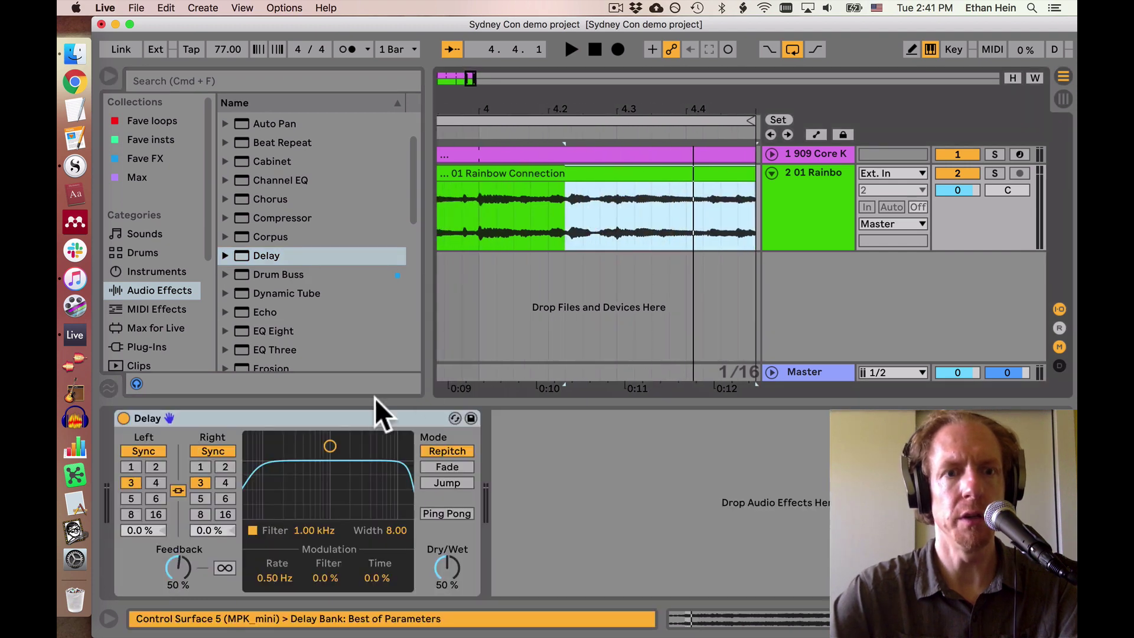
drag(332, 446, 341, 489)
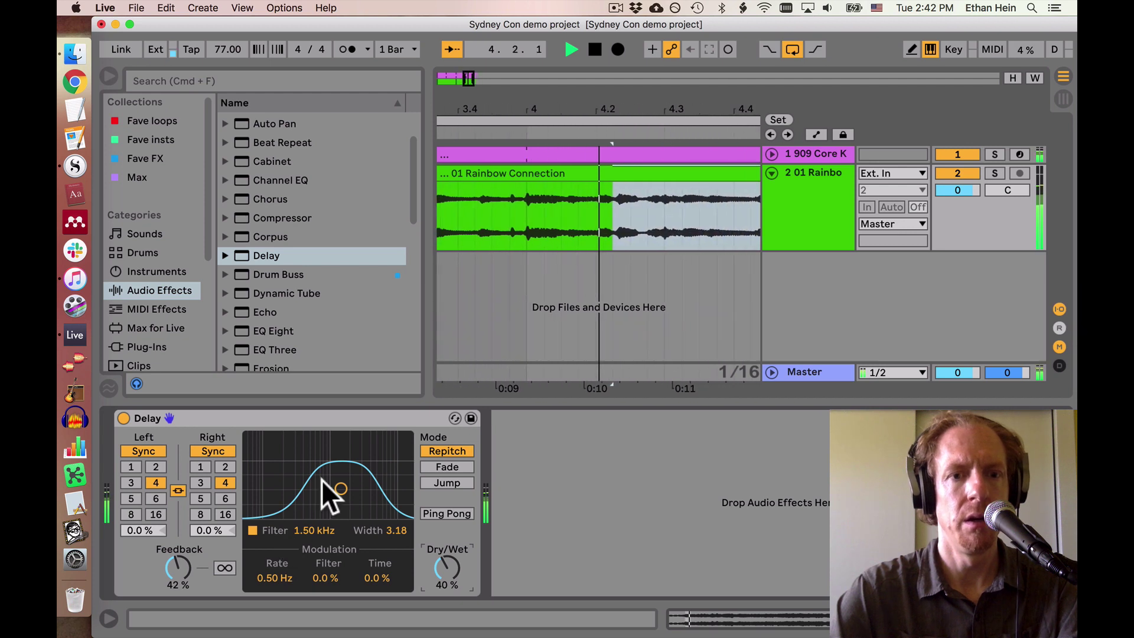
Set the Delay's filter width to 2.51, feedback and dry/wet to 27% each, and delay time to 2 sixteenths, and audition the loop
drag(335, 483, 335, 494)
drag(177, 567, 178, 582)
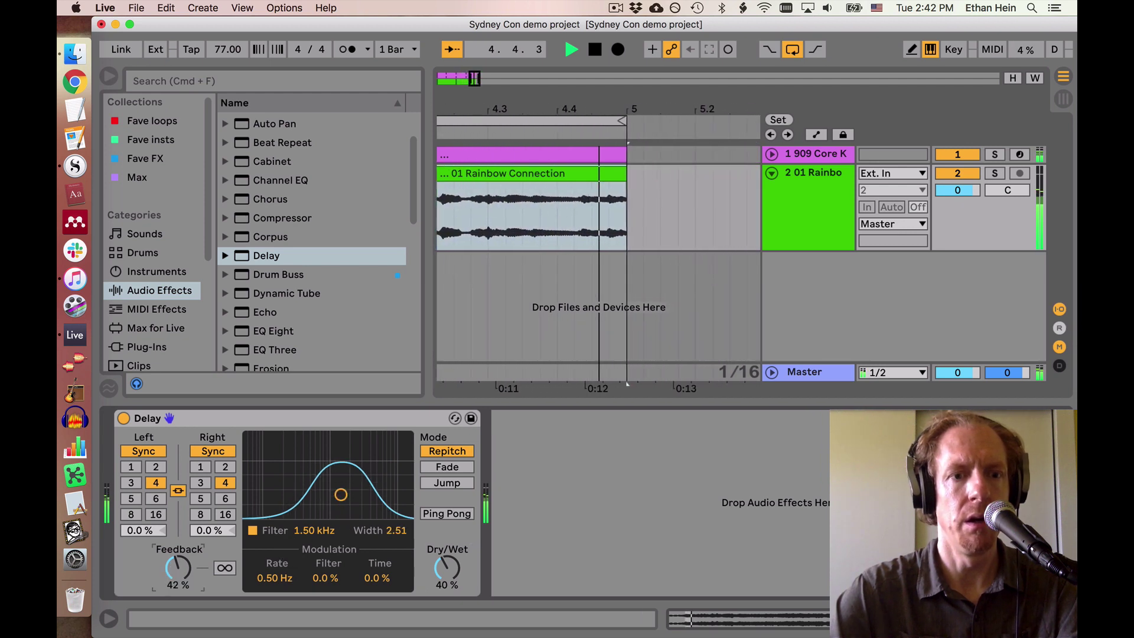
drag(426, 554, 444, 562)
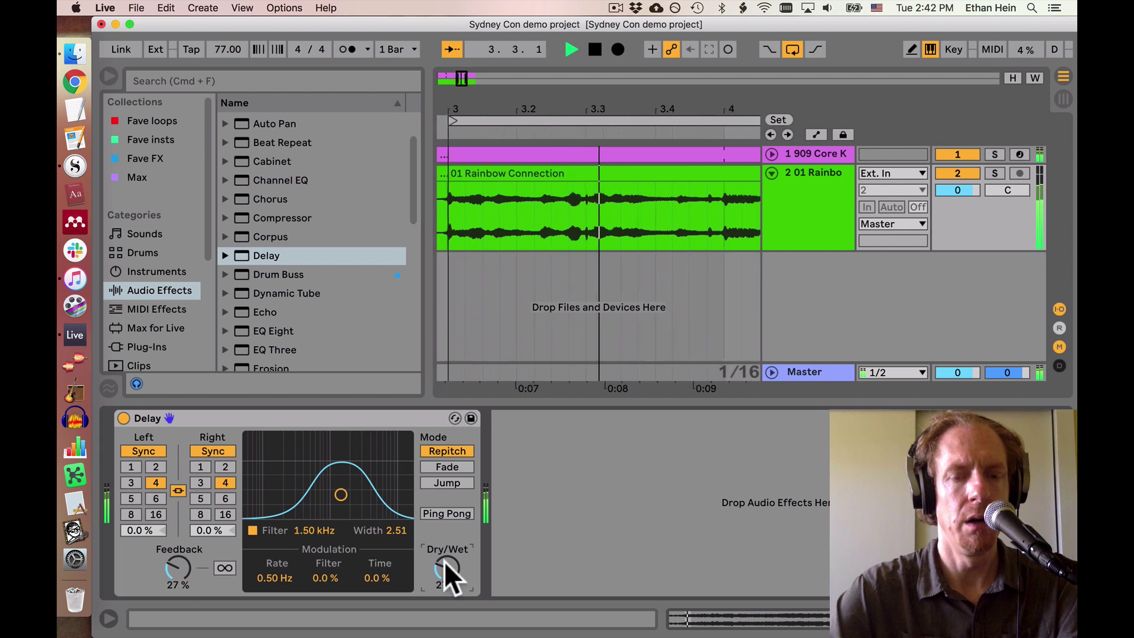
key(space)
click(158, 468)
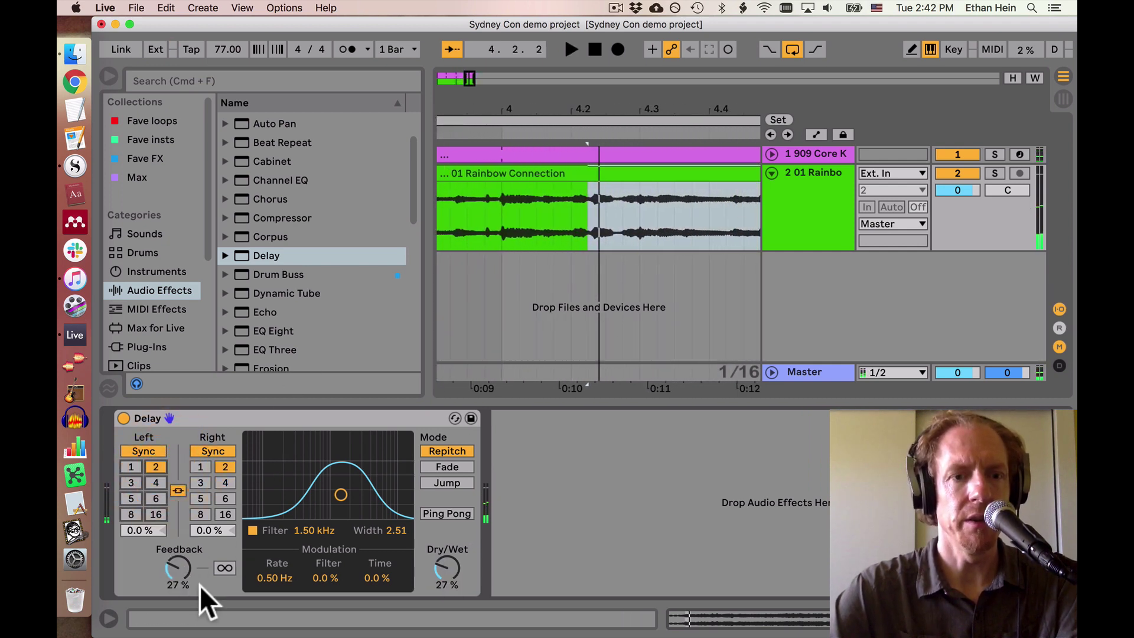
key(space)
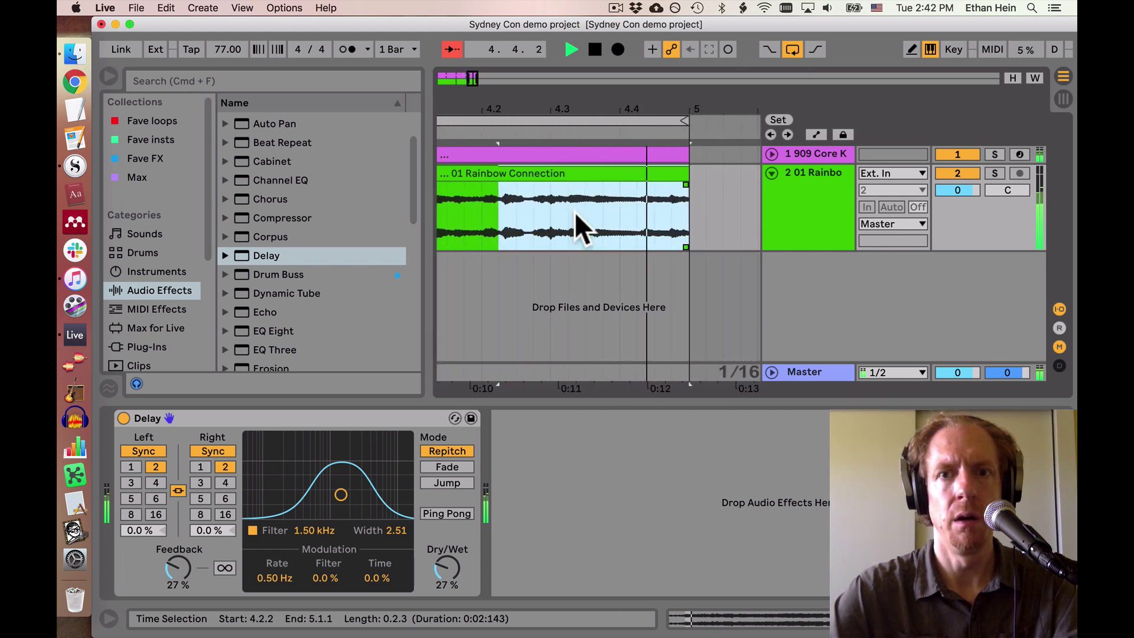
drag(512, 110, 512, 62)
scroll(541, 160, left, 5)
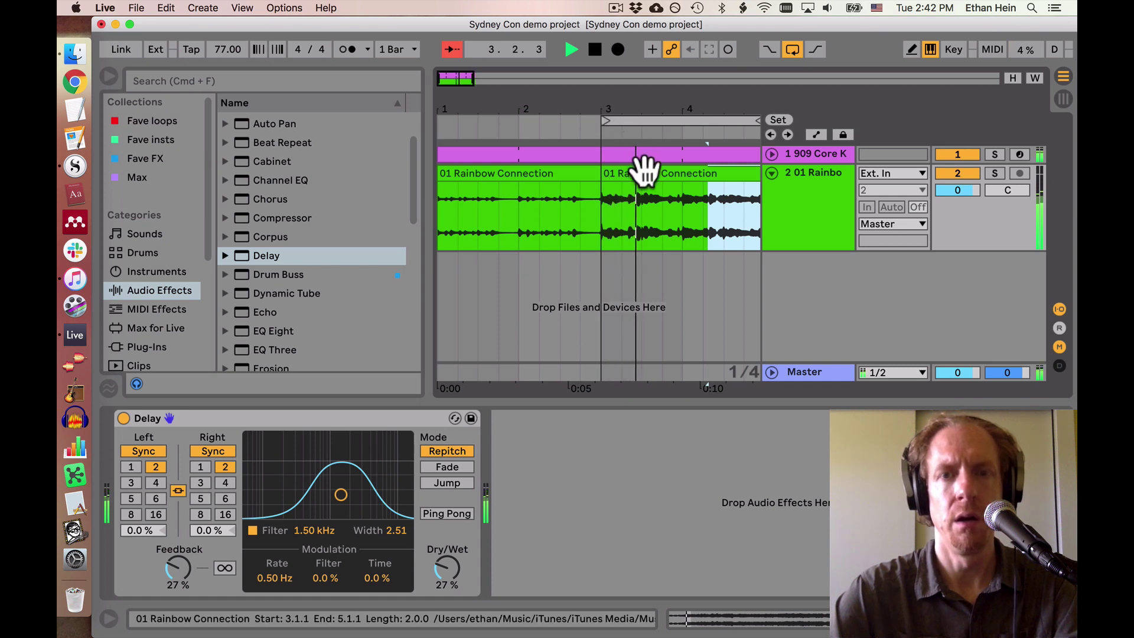
scroll(644, 171, right, 2)
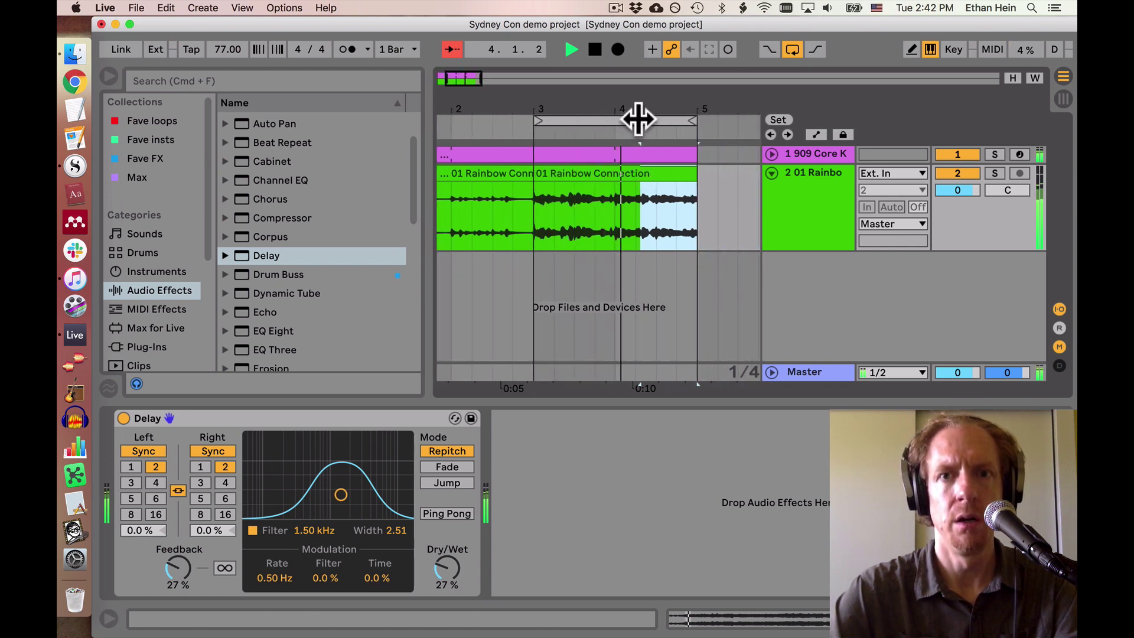
drag(645, 110, 622, 87)
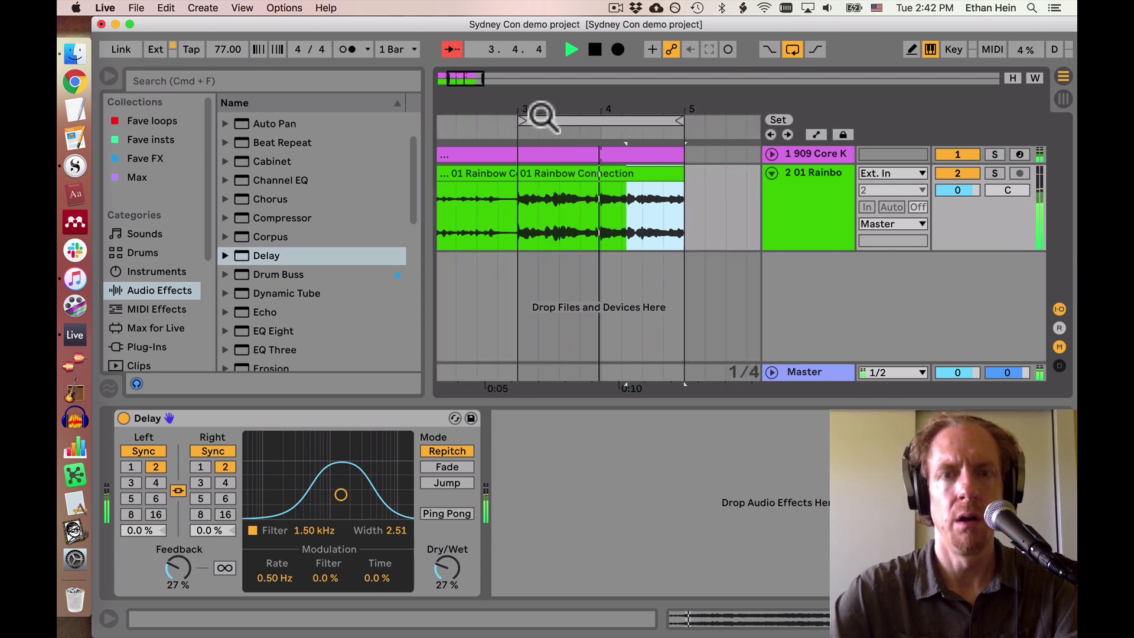
scroll(569, 182, left, 2)
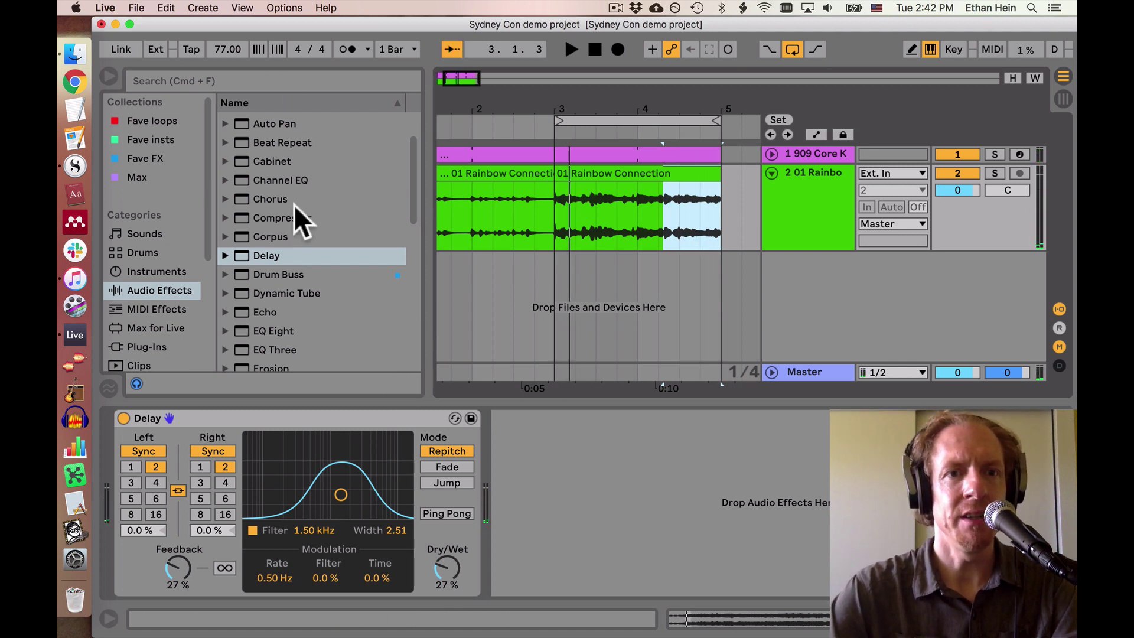
Add EQ Eight before the Delay and make band 1 a steep low cut at 206 Hz with a Q of 0.72
scroll(293, 205, down, 3)
mouse_move(278, 278)
mouse_down()
mouse_move(621, 210)
mouse_move(506, 337)
mouse_move(179, 491)
mouse_up()
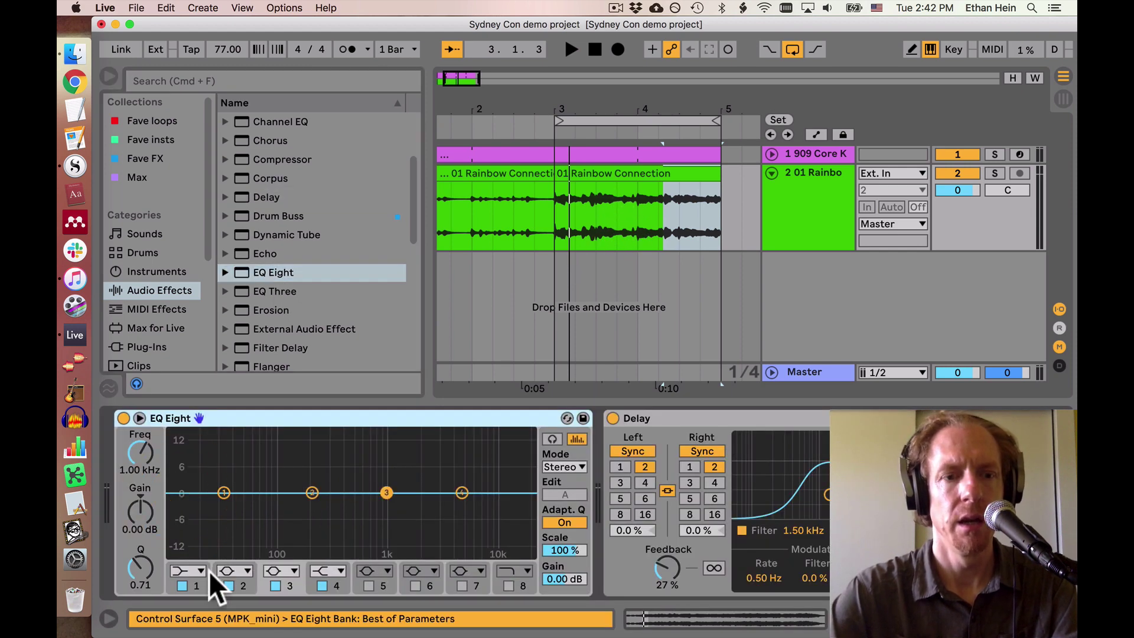
click(189, 572)
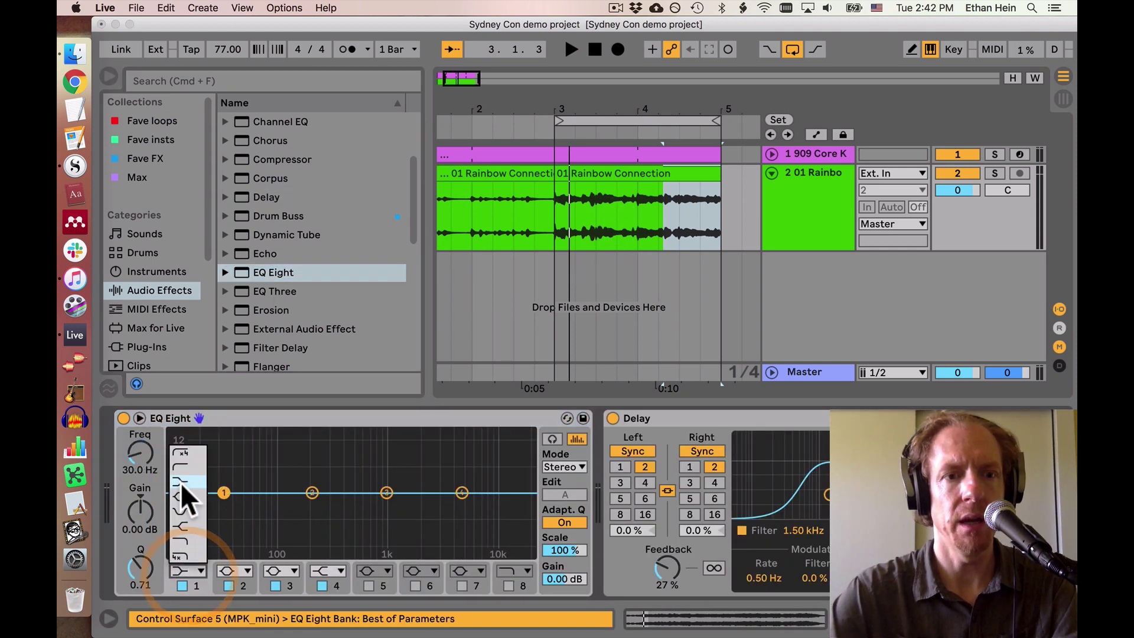
click(183, 452)
key(space)
drag(222, 505, 313, 508)
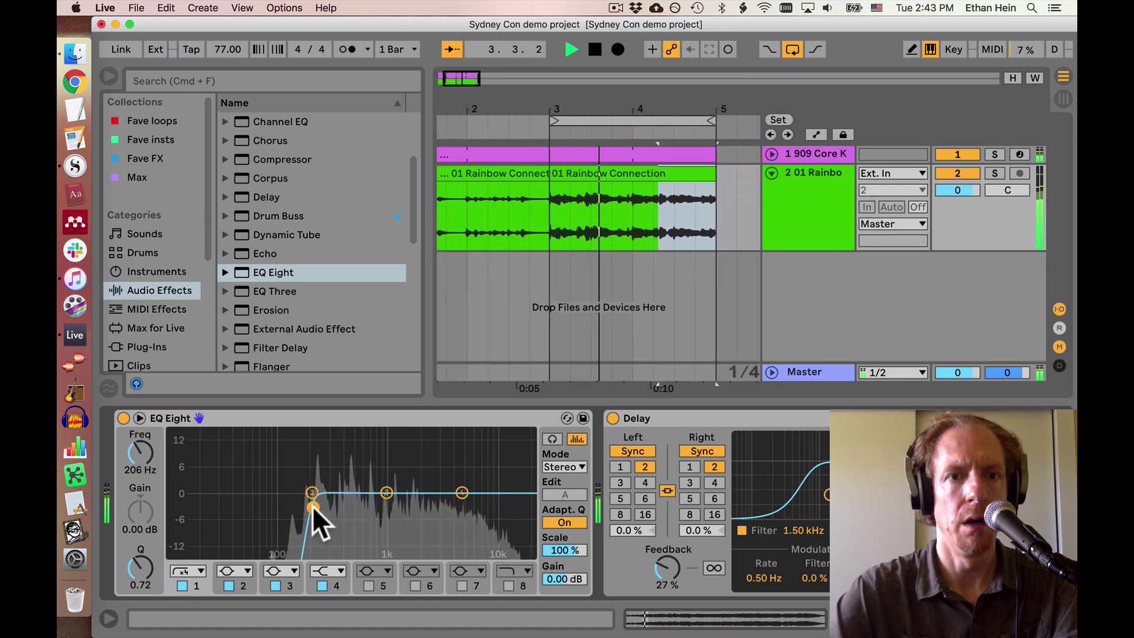
key(space)
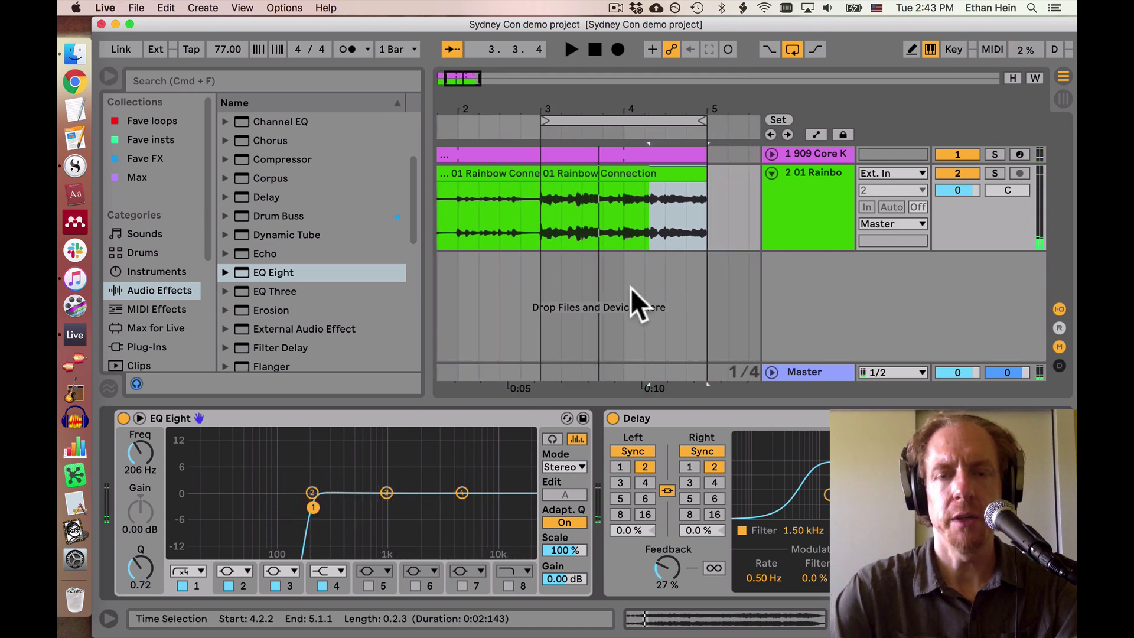
Insert a new MIDI track below the song and create an empty MIDI clip on it from bar 3 to bar 5
click(548, 267)
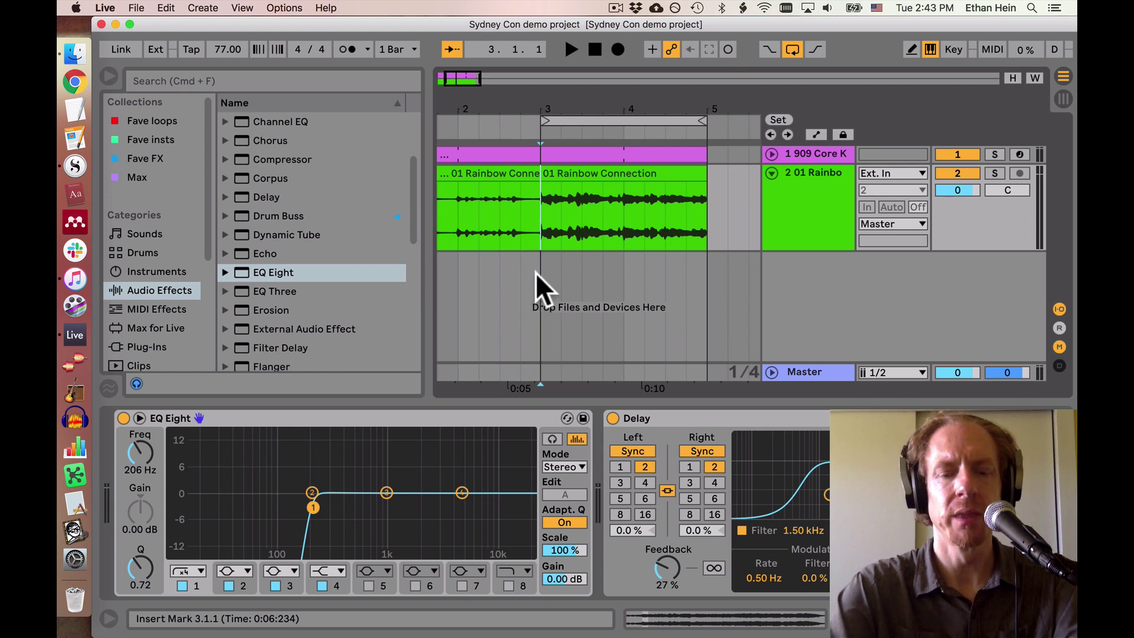
key(super+shift+t)
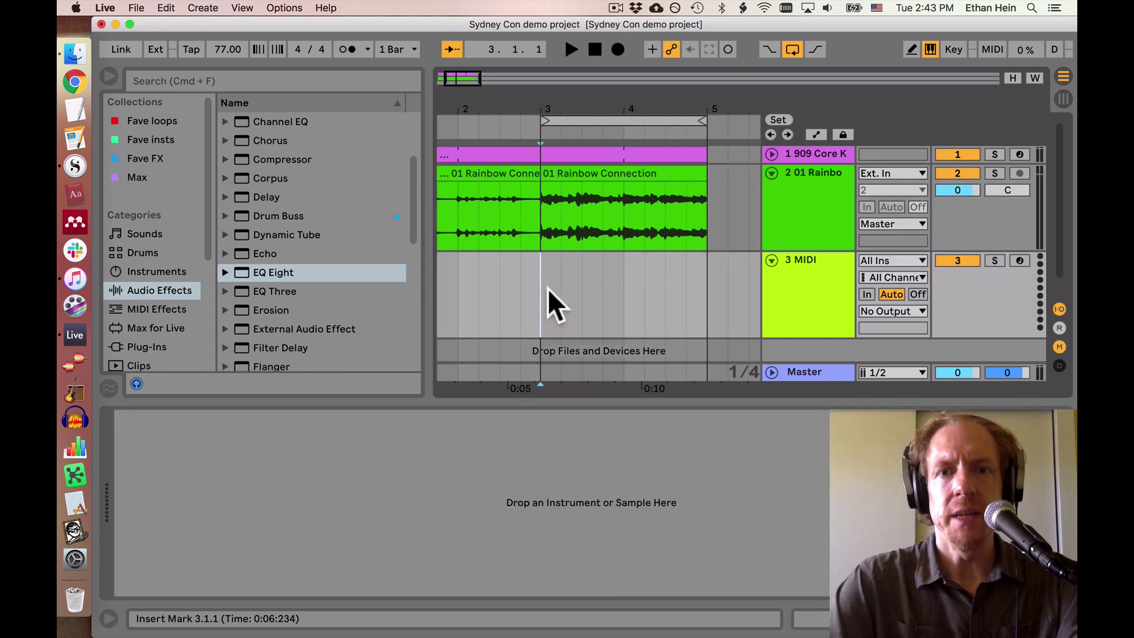
drag(547, 288, 703, 284)
key(super+shift+m)
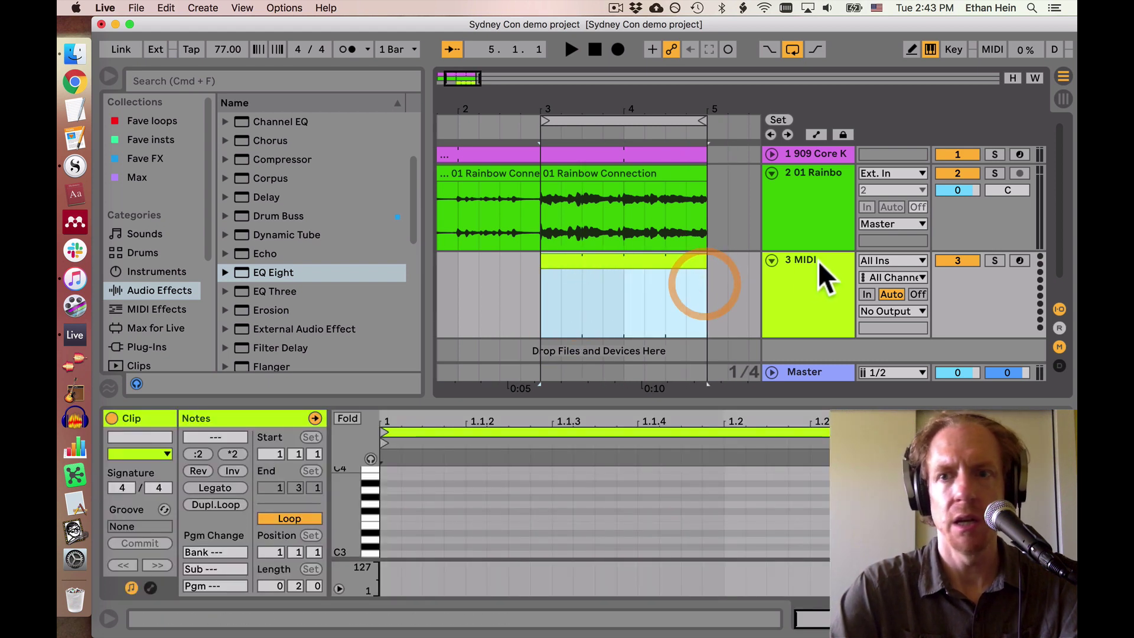
Rename the new MIDI track as bass
click(812, 276)
key(super+r)
text(bass)
key(Return)
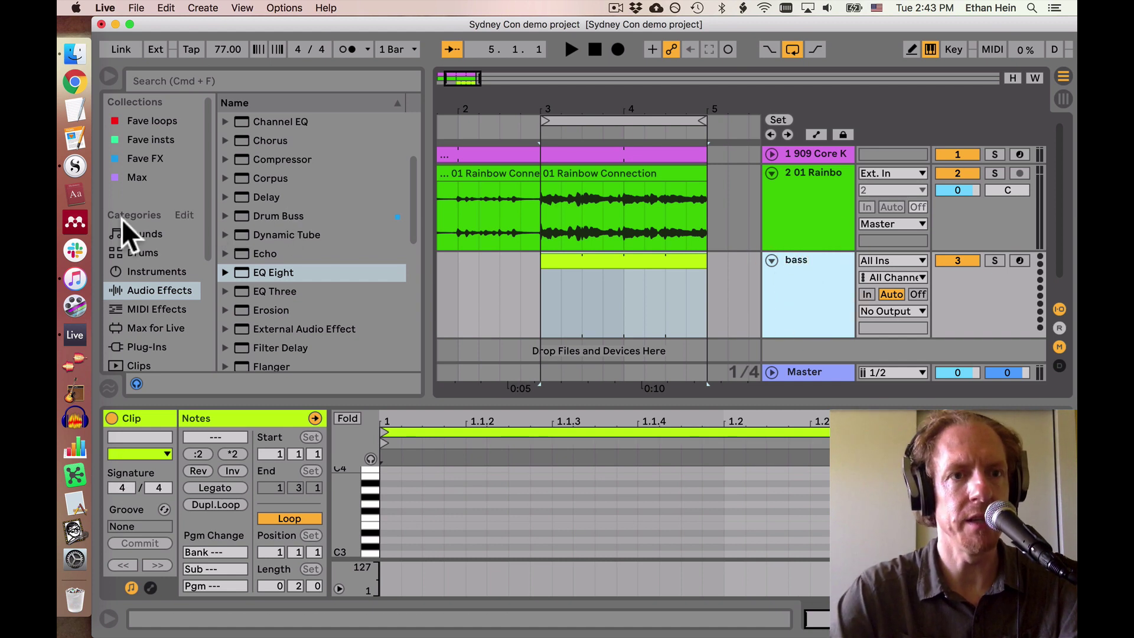
Load the Funk Saw Bass instrument from the Fave insts collection onto the bass track
click(152, 270)
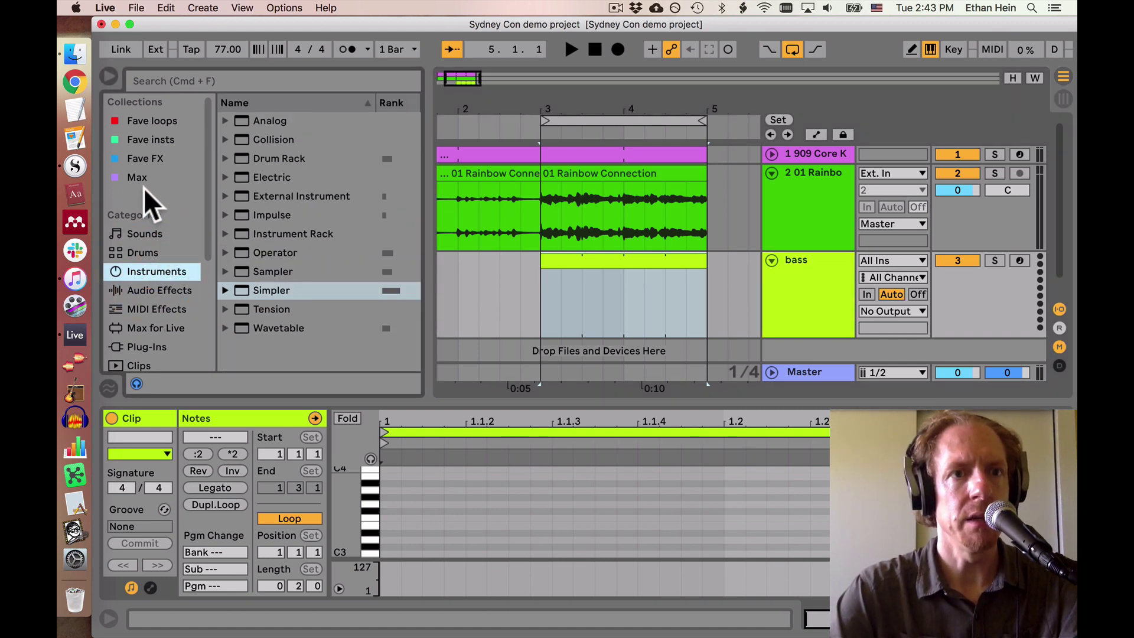
click(143, 140)
scroll(313, 154, down, 2)
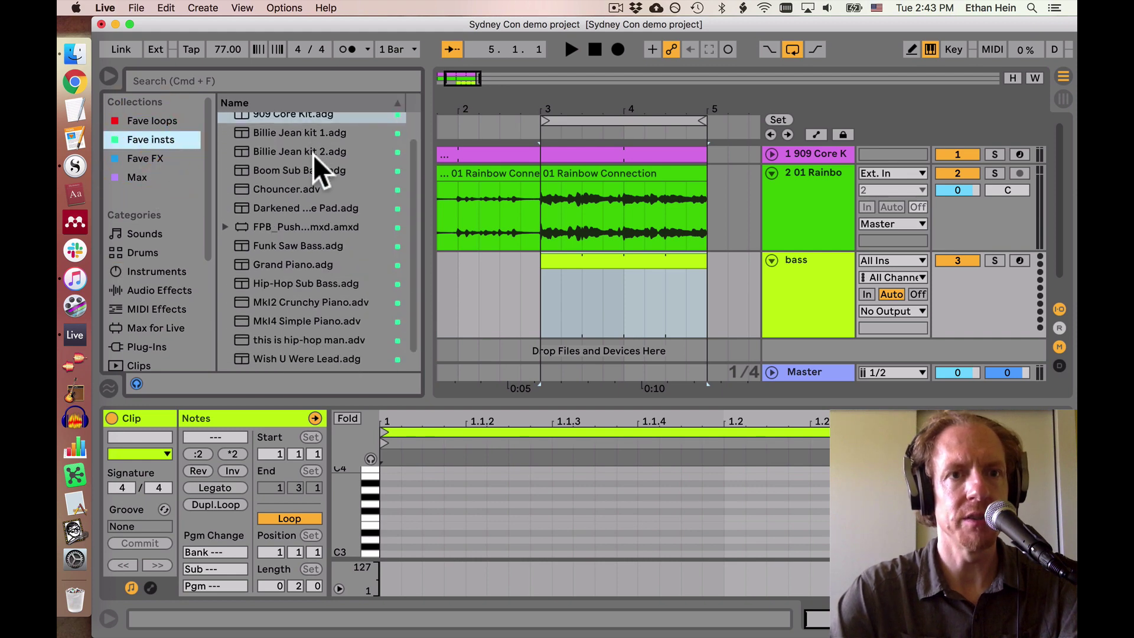
click(295, 230)
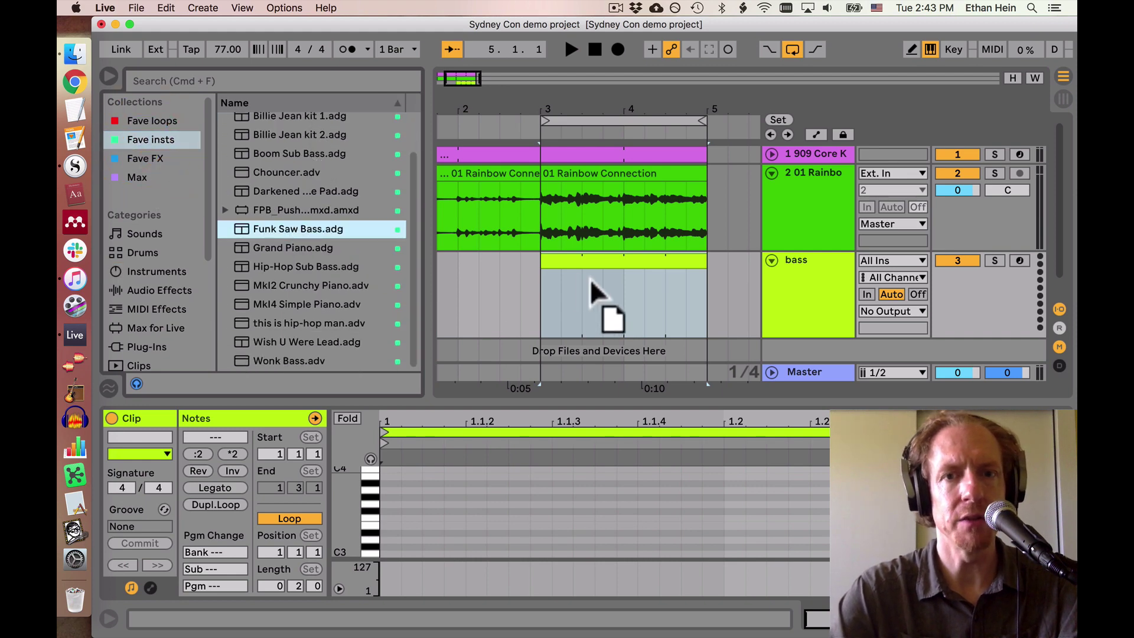
Enlarge the bass clip's note editor and add a one-beat C2 note at 1.1.1
click(578, 260)
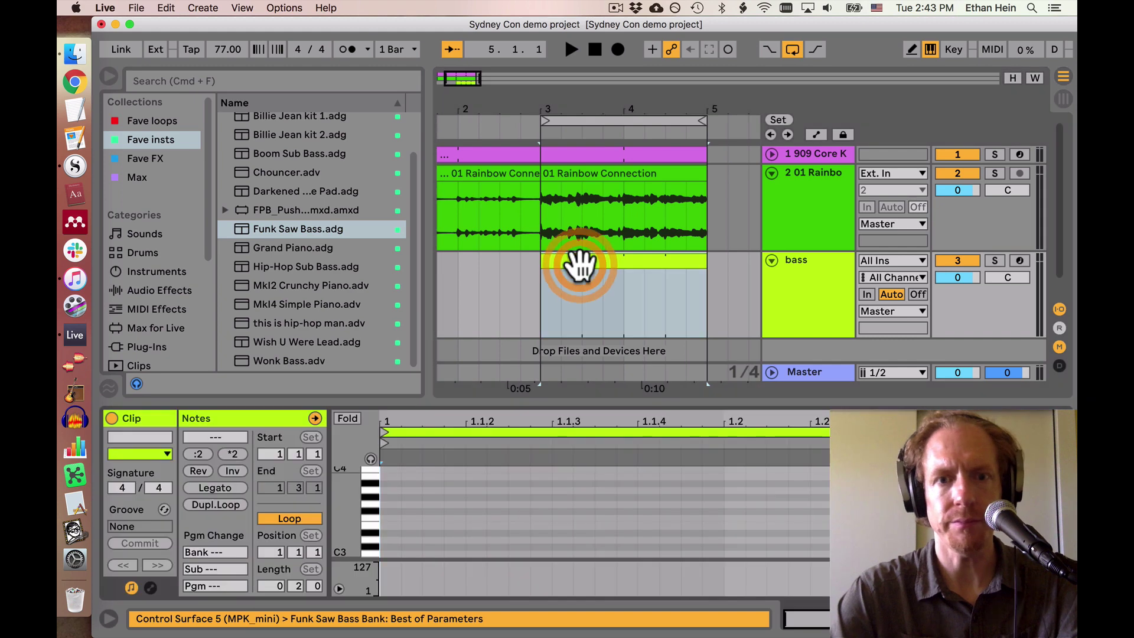
key(space)
drag(489, 402, 473, 187)
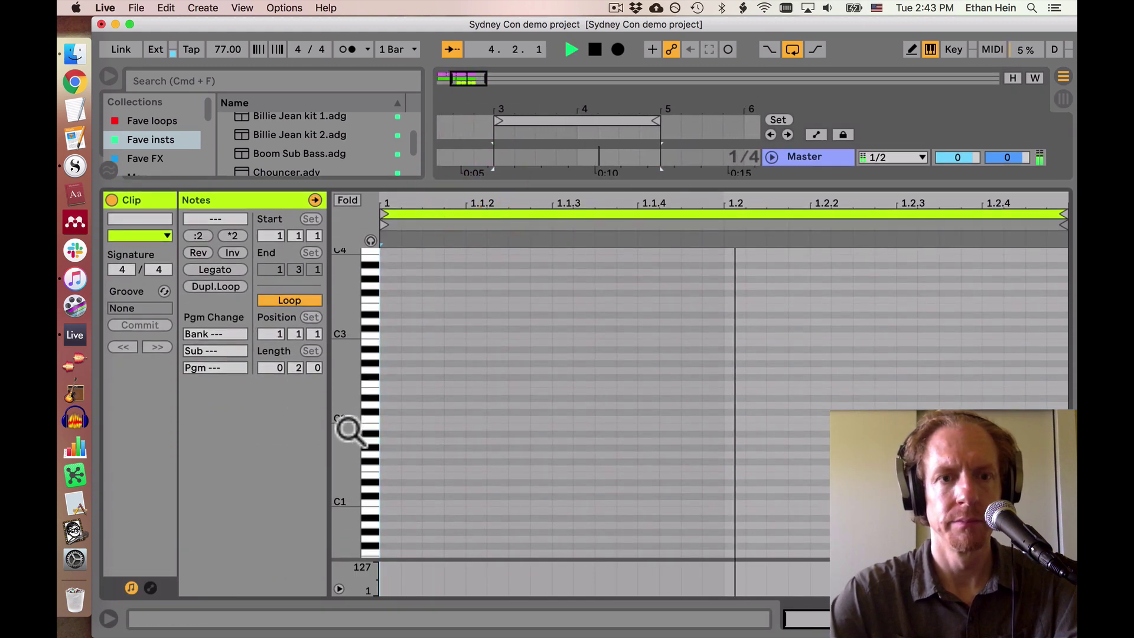
mouse_move(348, 429)
mouse_down()
mouse_move(396, 423)
mouse_move(395, 413)
mouse_move(703, 413)
mouse_move(736, 426)
mouse_move(714, 423)
mouse_up()
key(space)
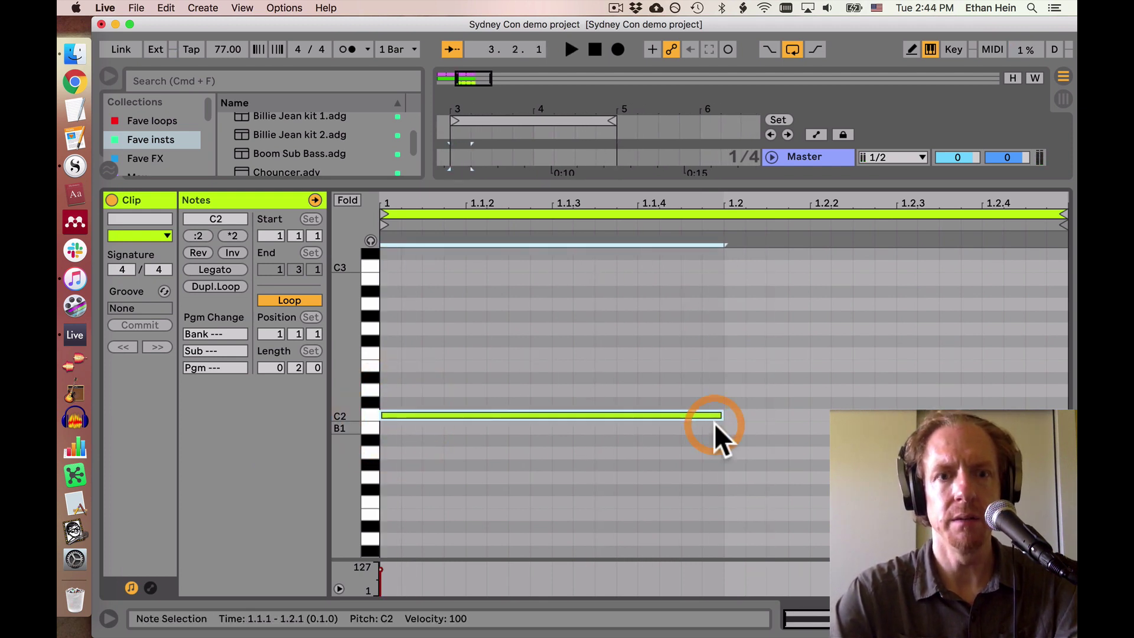
Transpose the bass note to A1 and play it against the loop
key(shift+Down)
key(space)
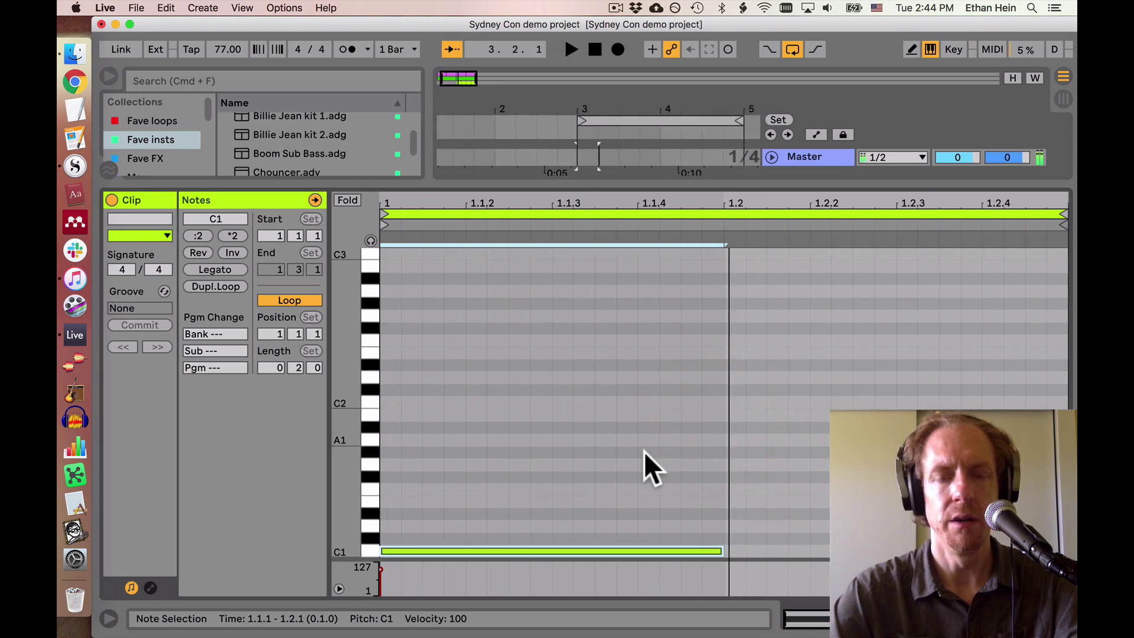
key(Up)
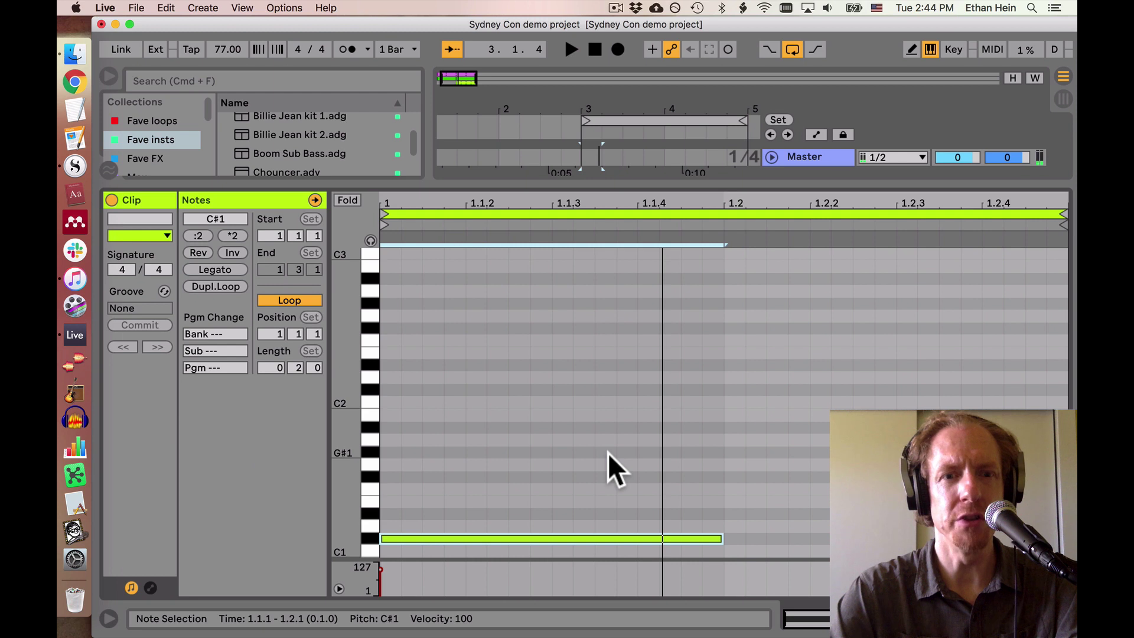
key(Up)
key(Up)
key(Up)
key(Up)
key(Up)
key(Up)
key(Up)
key(Up)
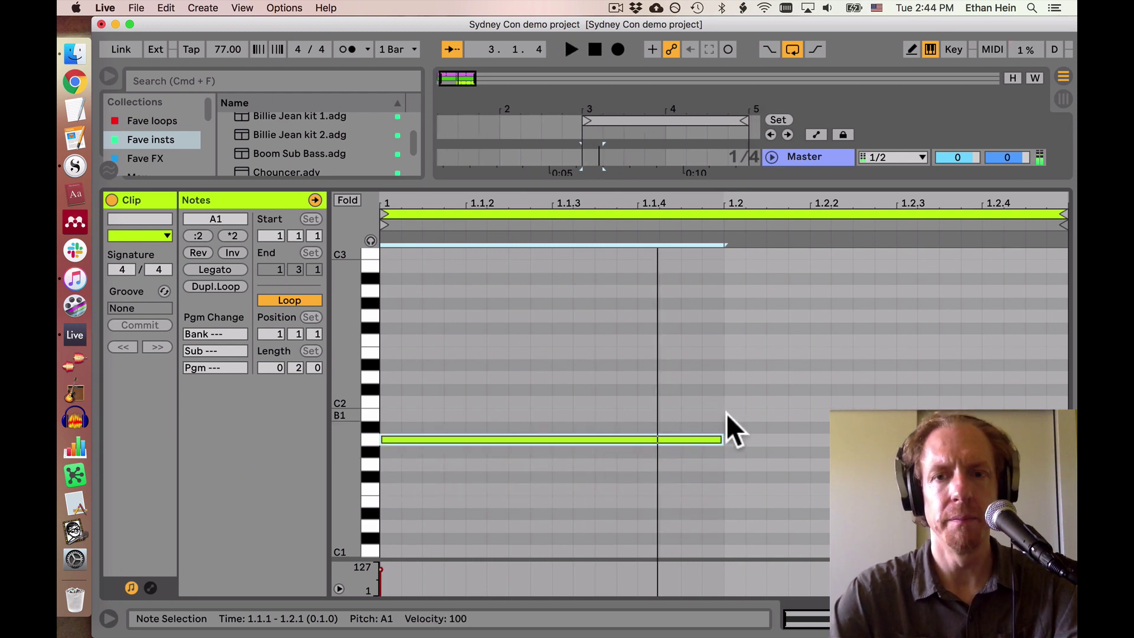
key(space)
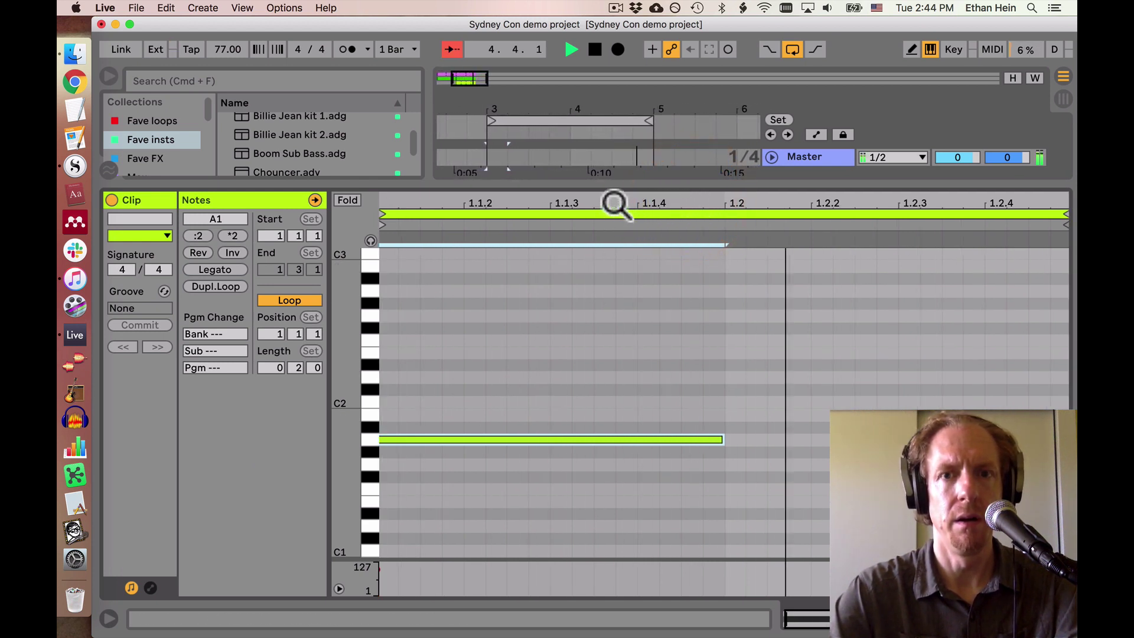
Set the bass clip's loop length to one bar (1.0.0) and restart playback
mouse_move(614, 203)
mouse_down()
mouse_move(618, 248)
mouse_move(618, 205)
mouse_up()
key(space)
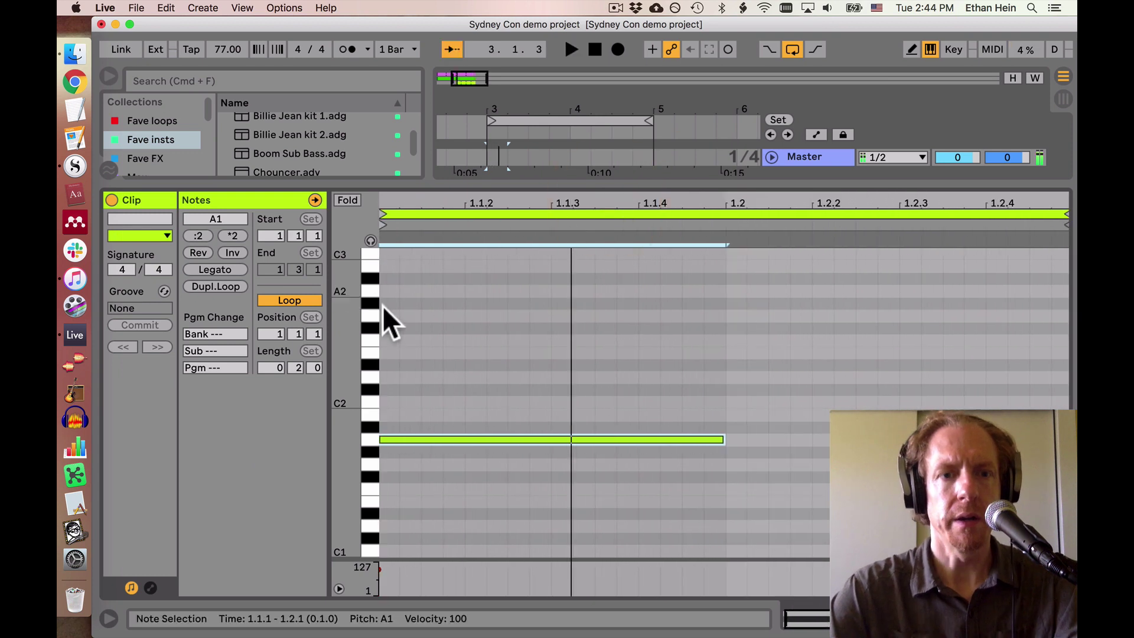
click(278, 368)
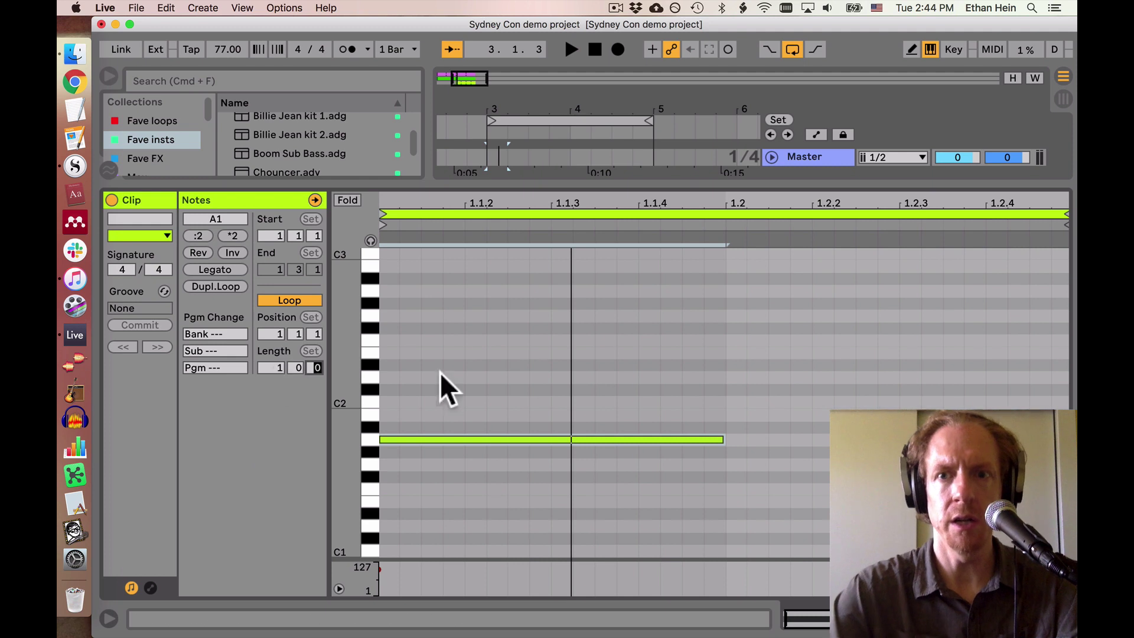
drag(571, 200, 571, 200)
key(space)
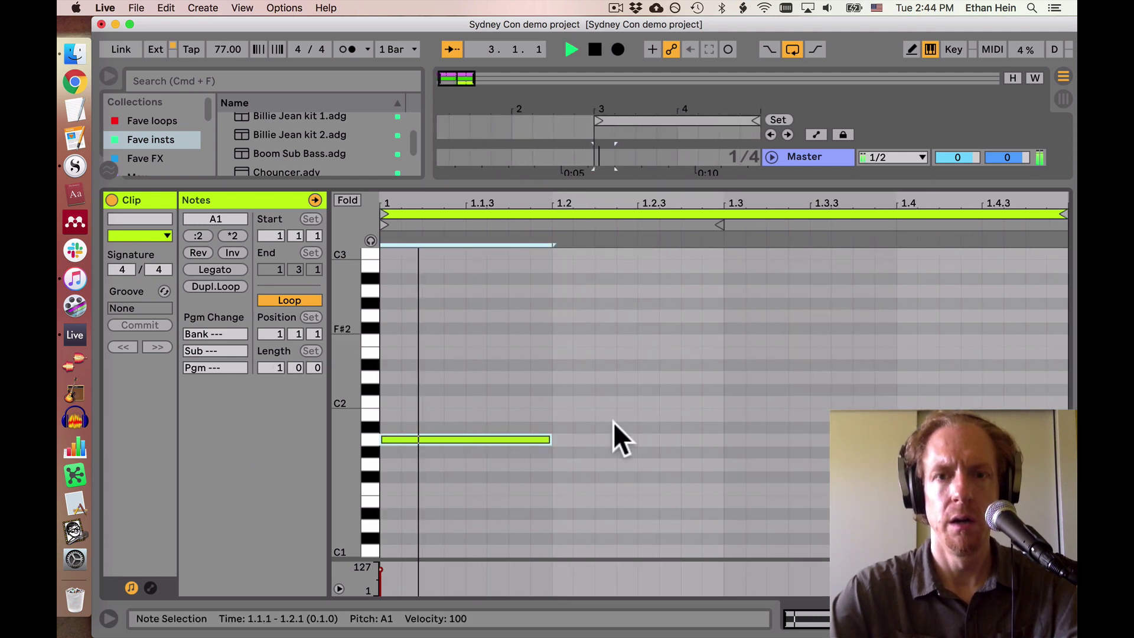
Shorten the A1 note to end at 1.1.3 and place a duplicate of it at 1.2.3
click(591, 443)
drag(549, 439, 480, 440)
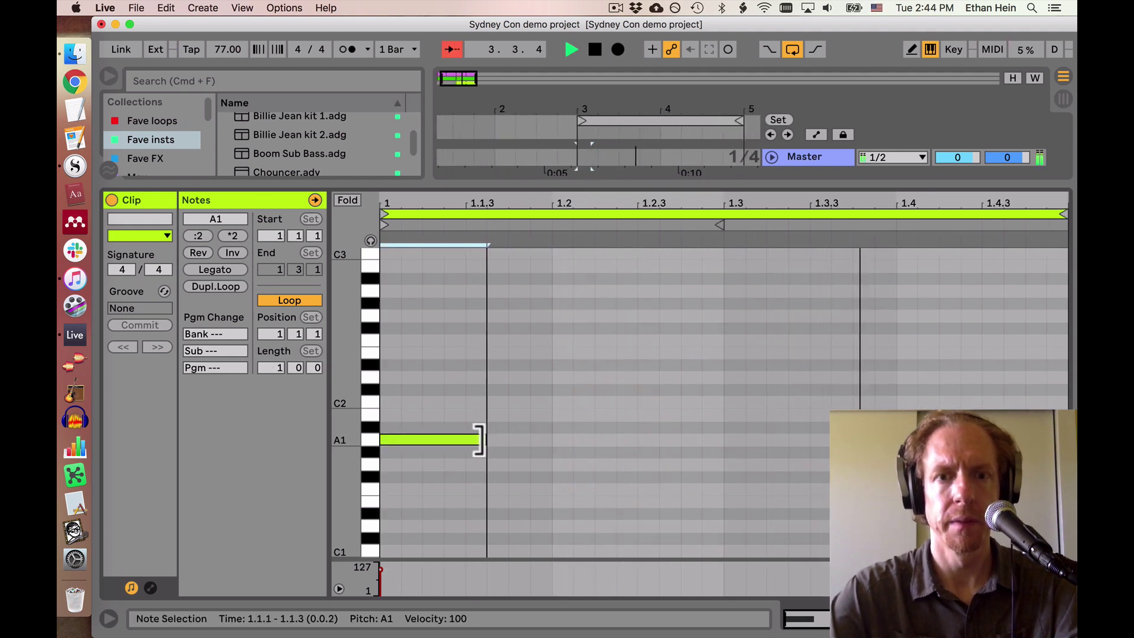
click(463, 437)
key(super+d)
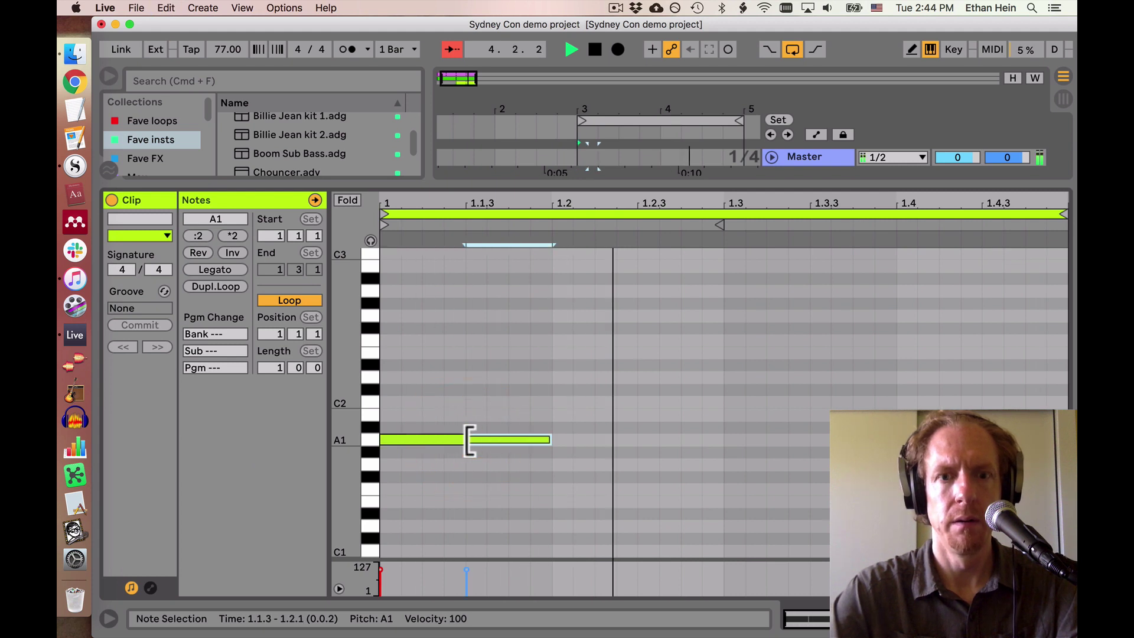
key(Right)
key(Right)
key(Right)
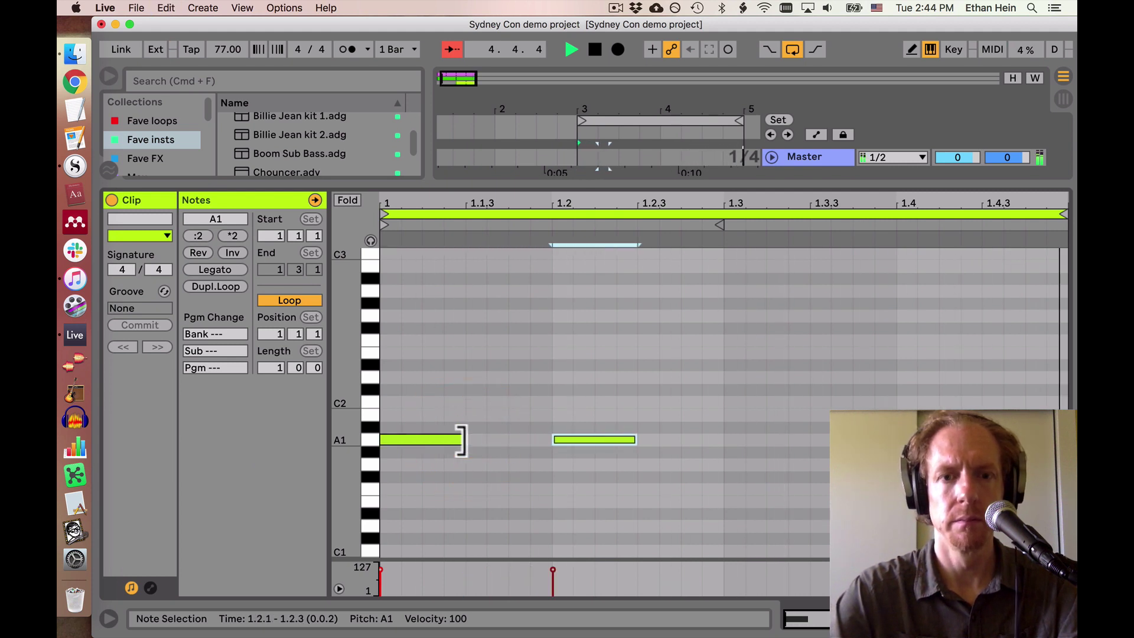
key(Right)
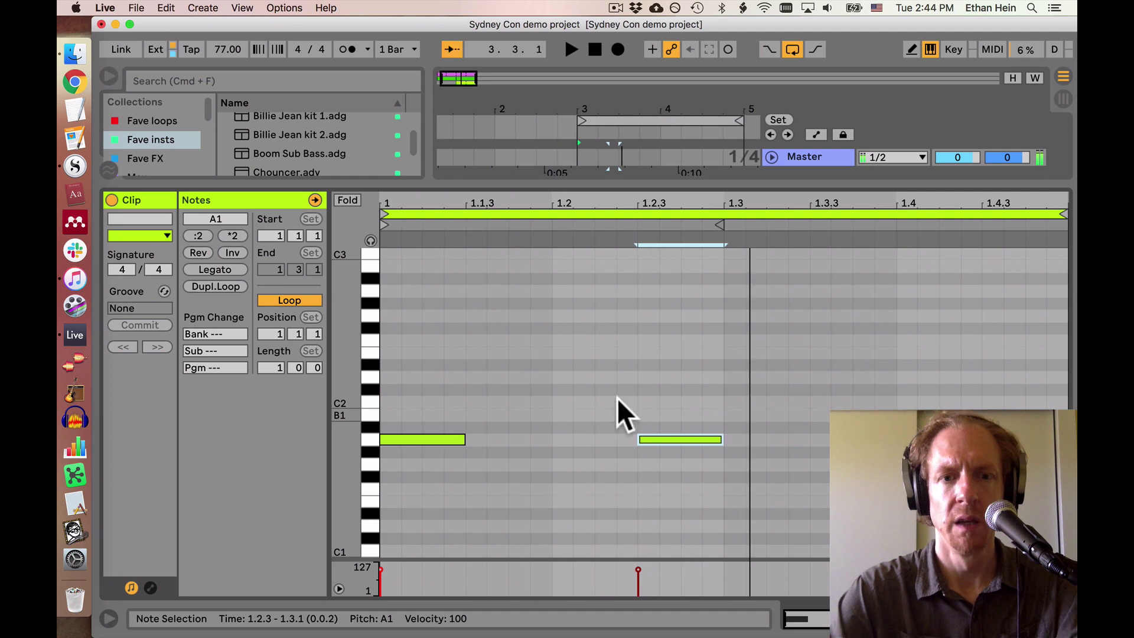
Transpose both bass notes down to E1 and play the loop
drag(403, 402, 800, 498)
key(Down)
key(Down)
key(Down)
key(Down)
key(Down)
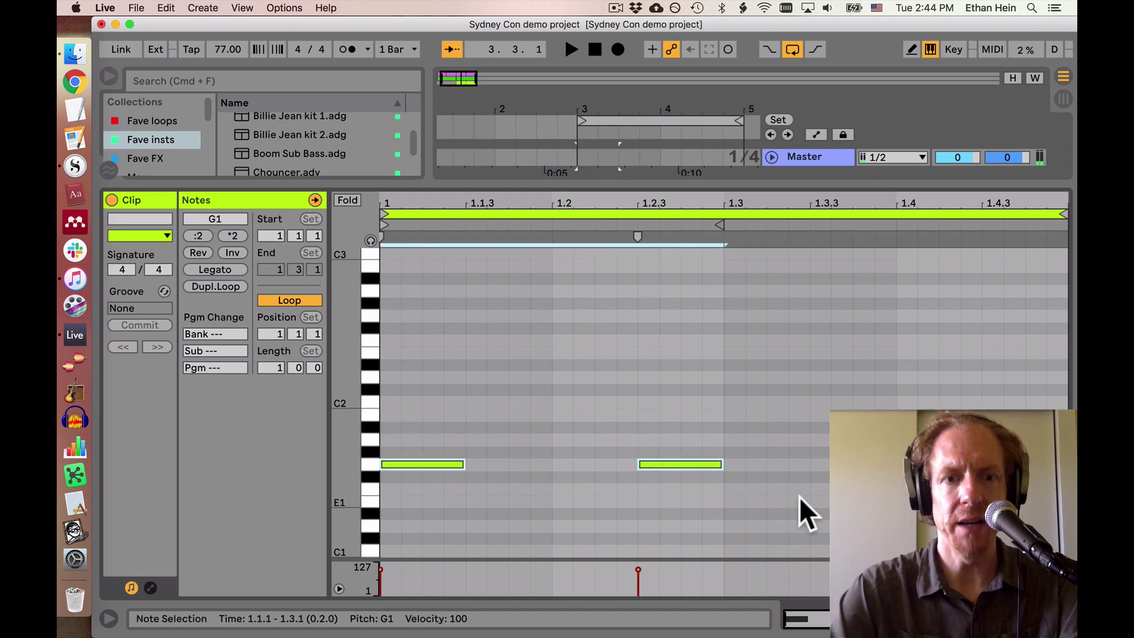
key(space)
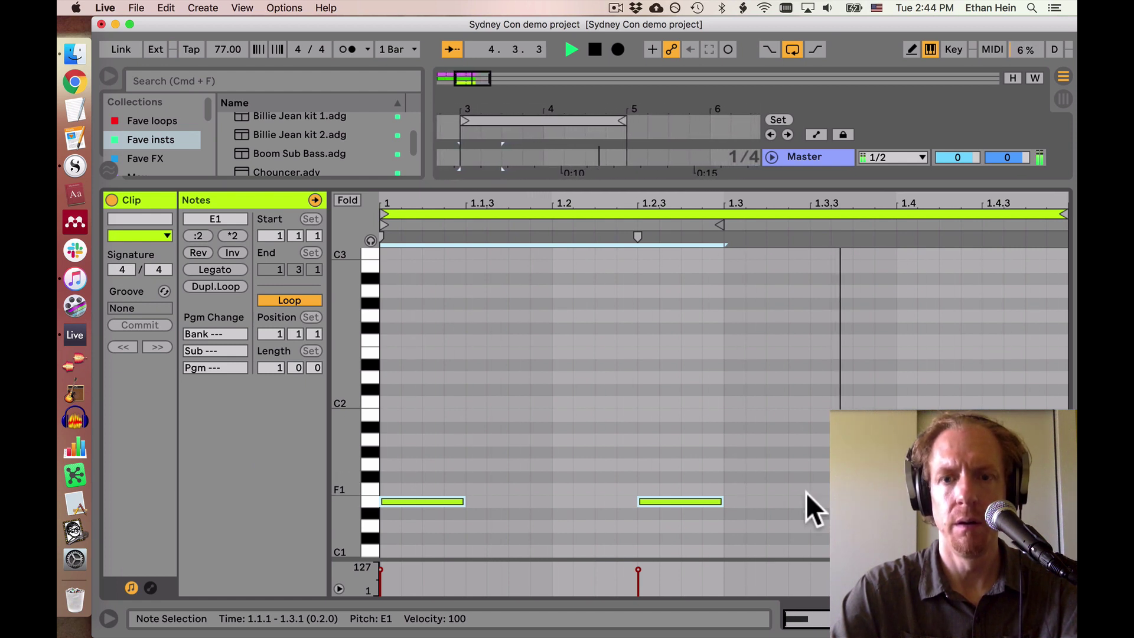
Lengthen the two E1 bass notes to end at 1.2.1 and 1.3.3, and add a half-beat E1 note at 1.4.1
drag(719, 501, 812, 500)
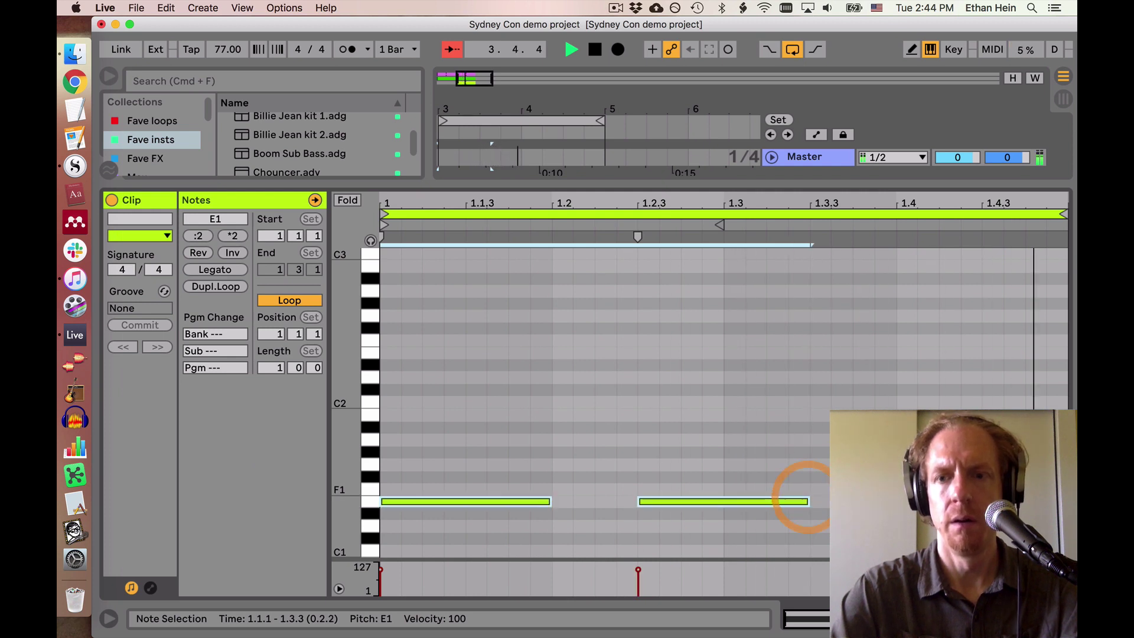
click(897, 503)
double_click(904, 502)
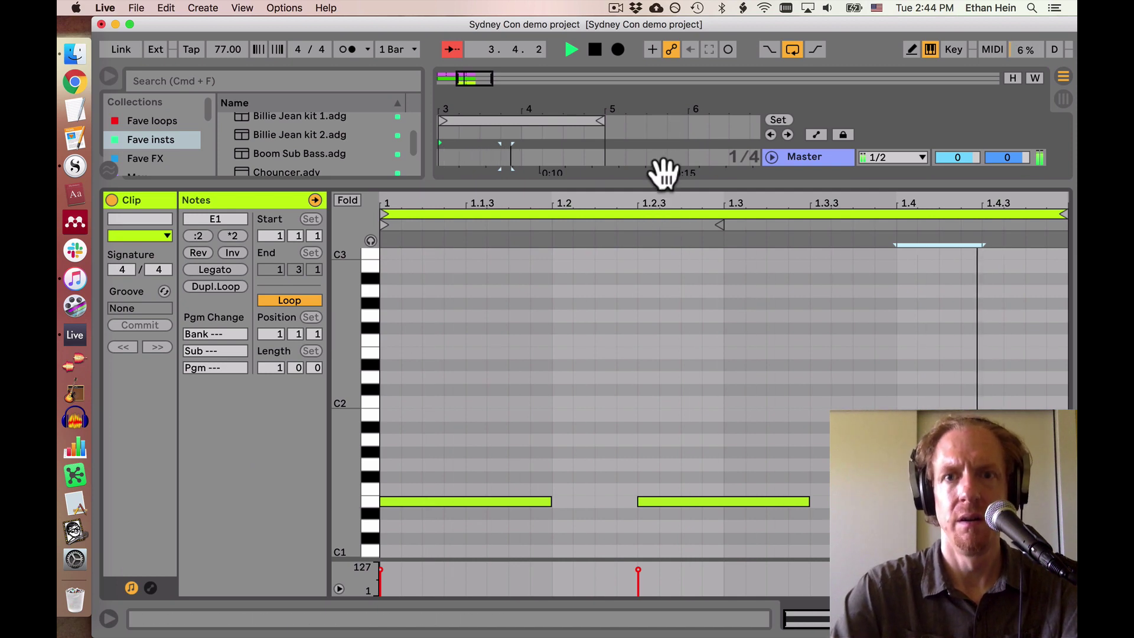
Lower the bass track's volume to -3.8 dB and stop playback
drag(663, 173, 671, 314)
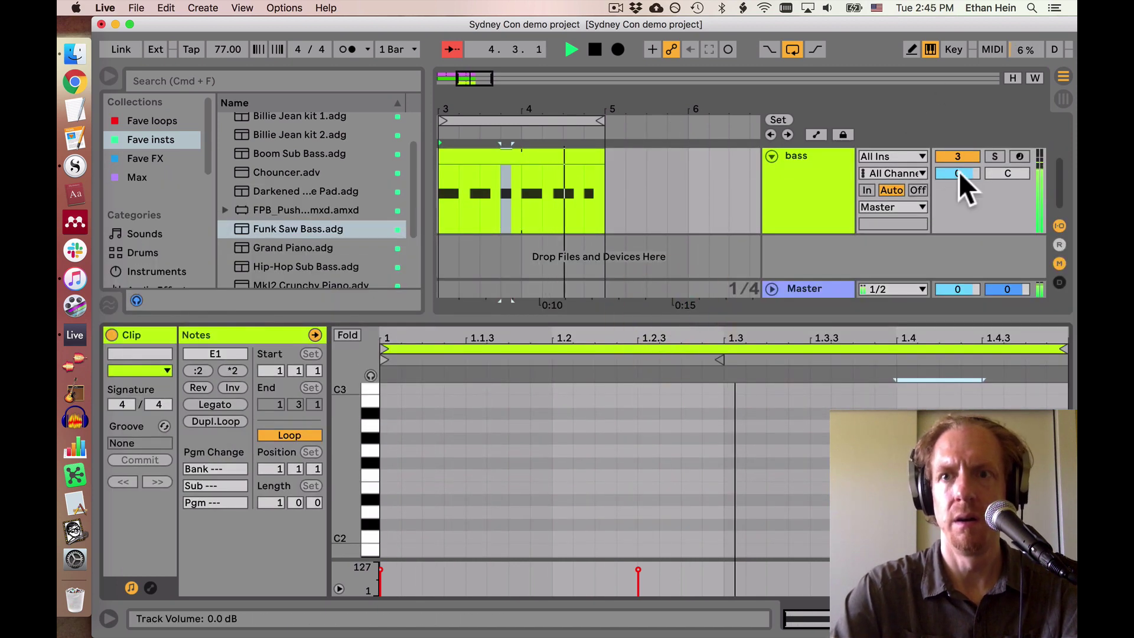
drag(959, 171, 958, 180)
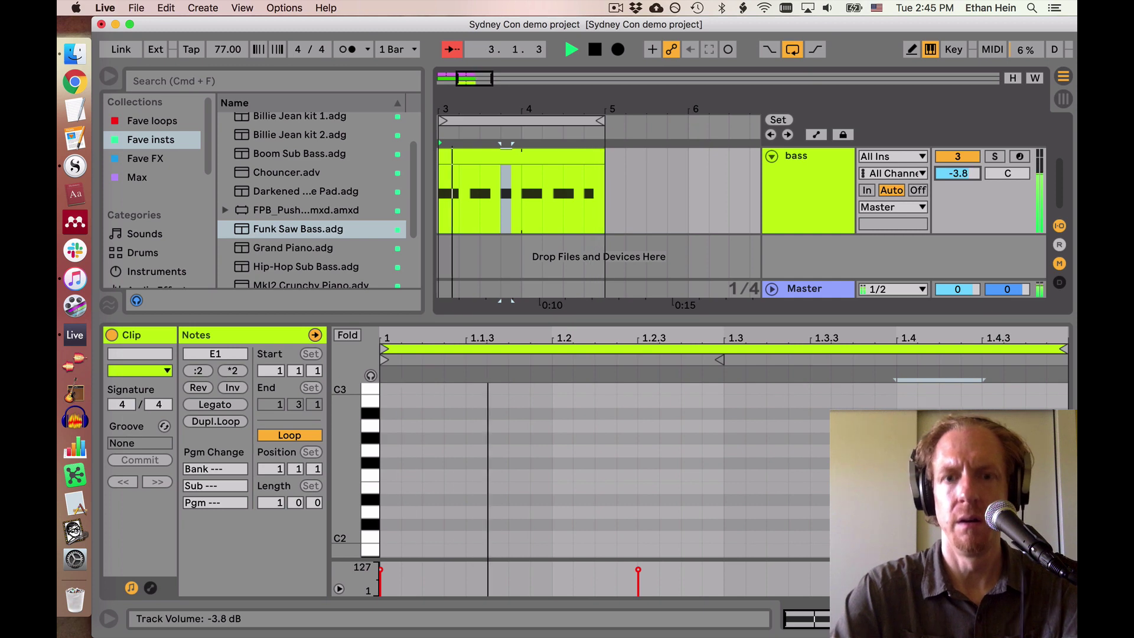
scroll(640, 186, up, 3)
key(space)
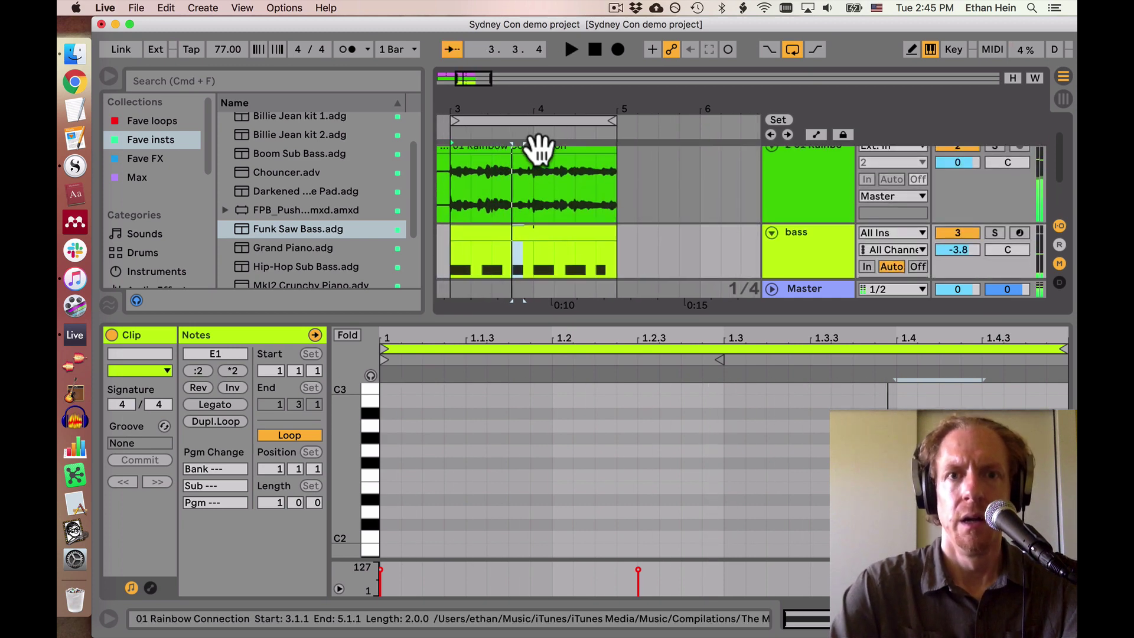
Quantize the whole Rainbow Connection audio clip of bars 3–4 and play the loop
click(539, 151)
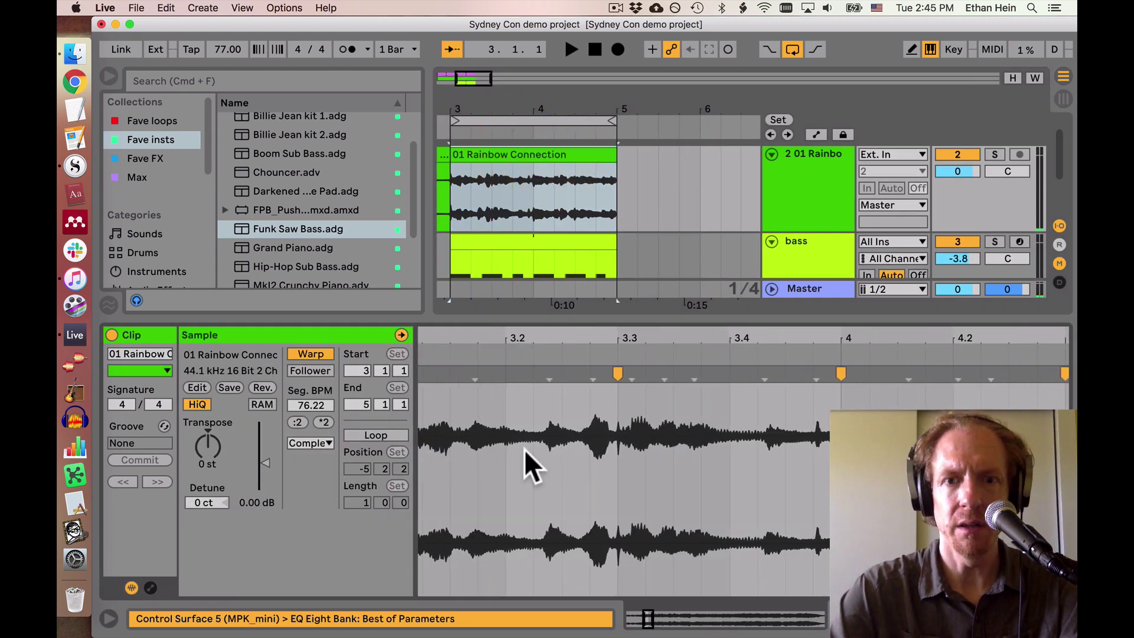
click(523, 449)
key(super+a)
key(super+u)
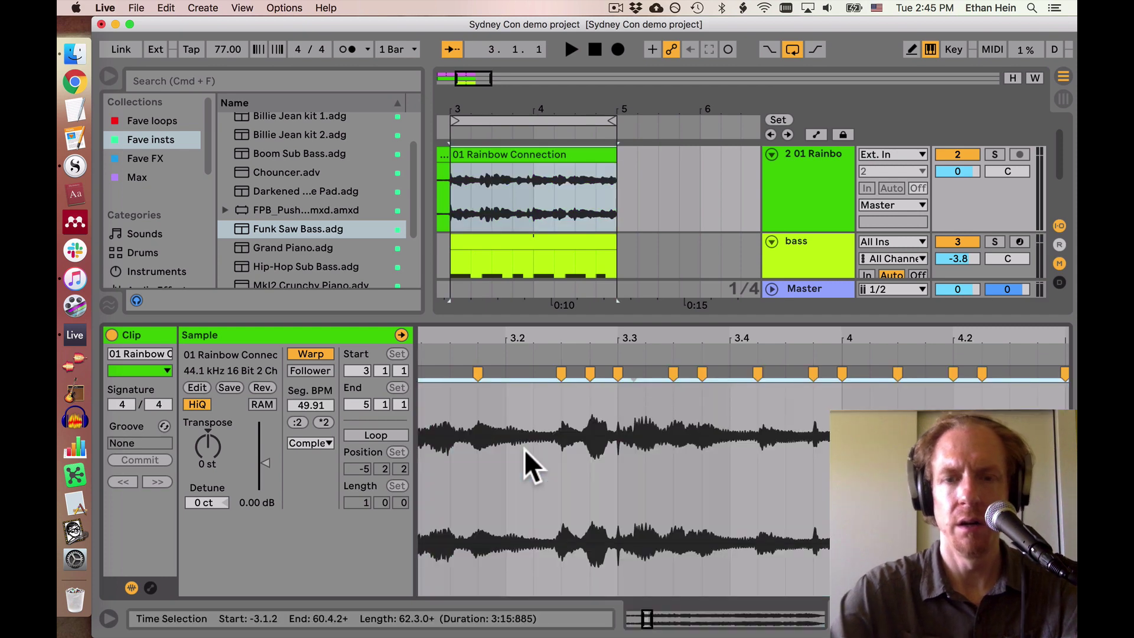
key(space)
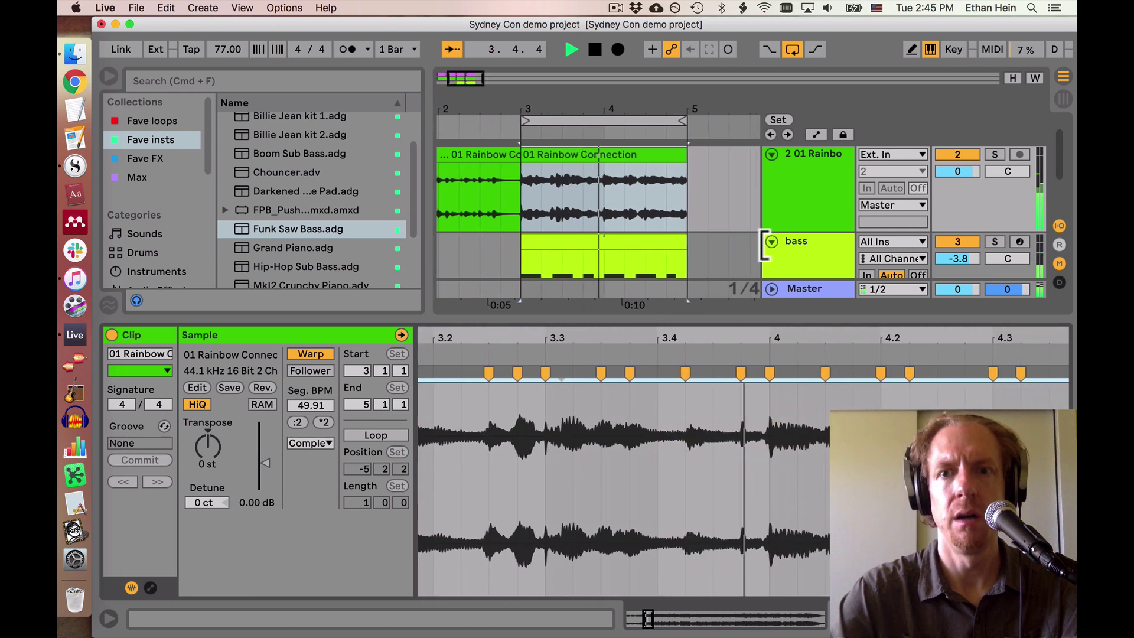
Move the bass track above the Rainbow Connection track and open the bass clip's notes
click(791, 248)
drag(792, 248, 799, 162)
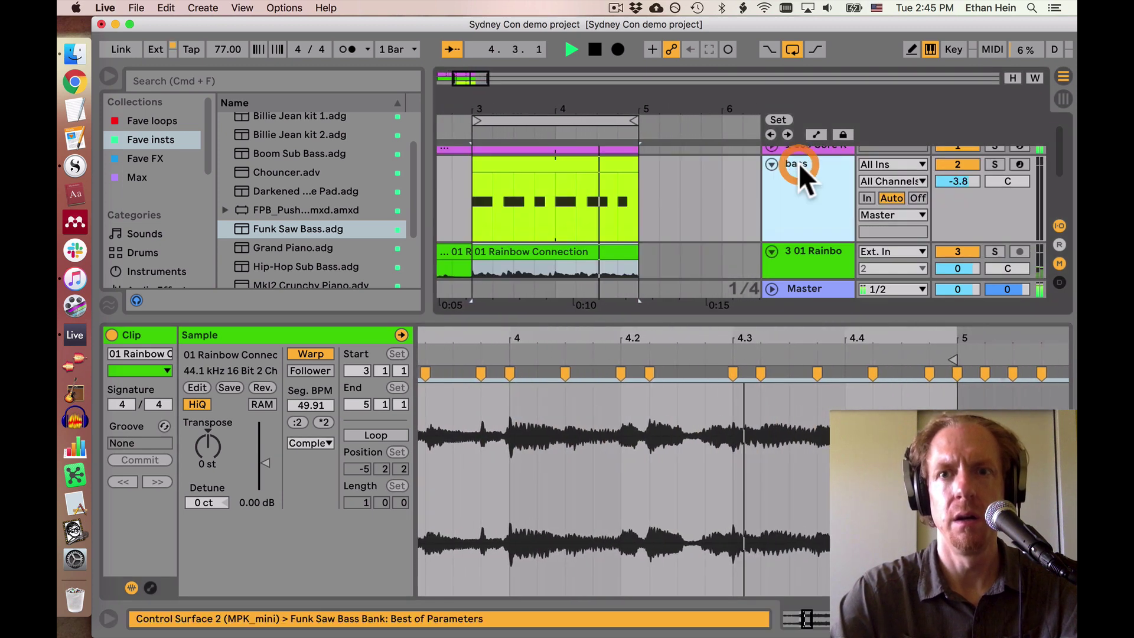
click(532, 153)
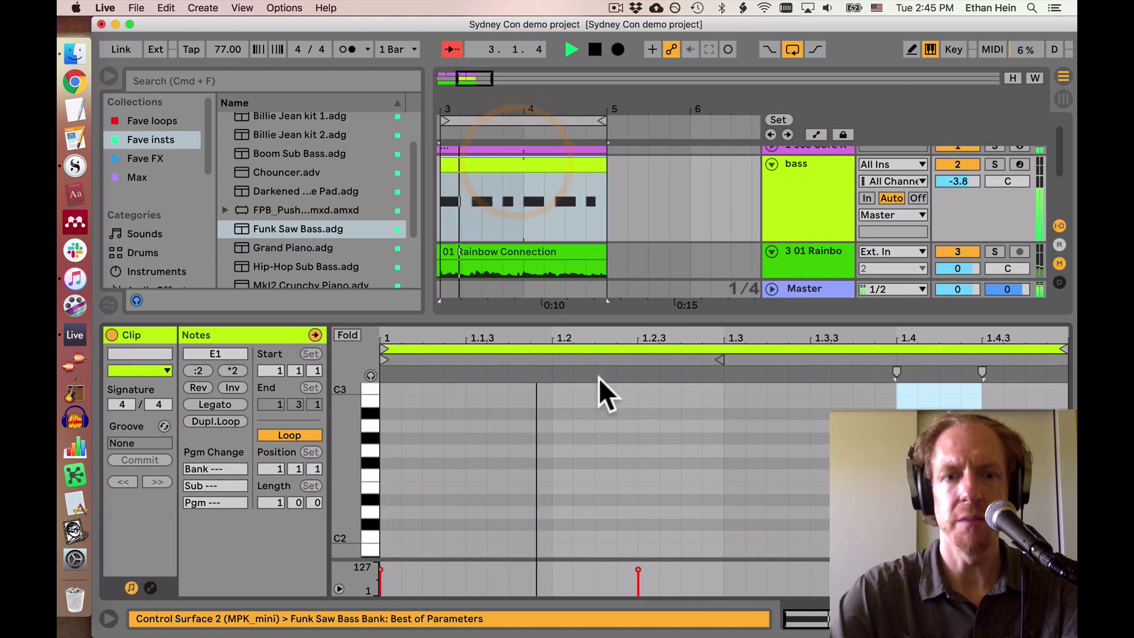
Fold the note editor to the used pitches and shorten the second E1 note to end at 1.3.1
click(348, 335)
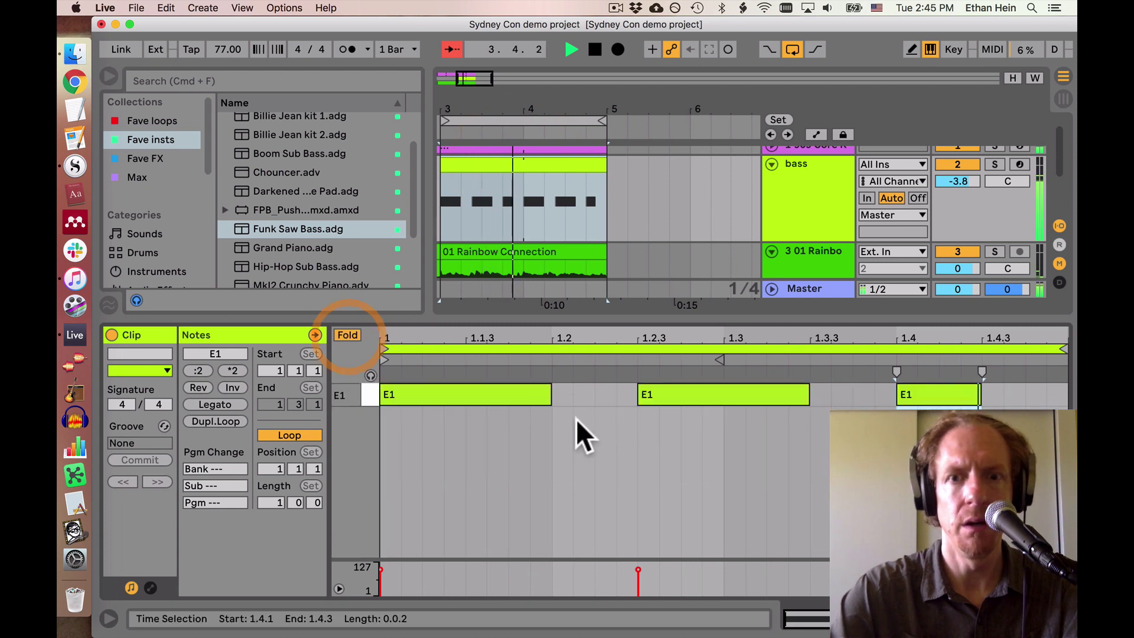
click(557, 395)
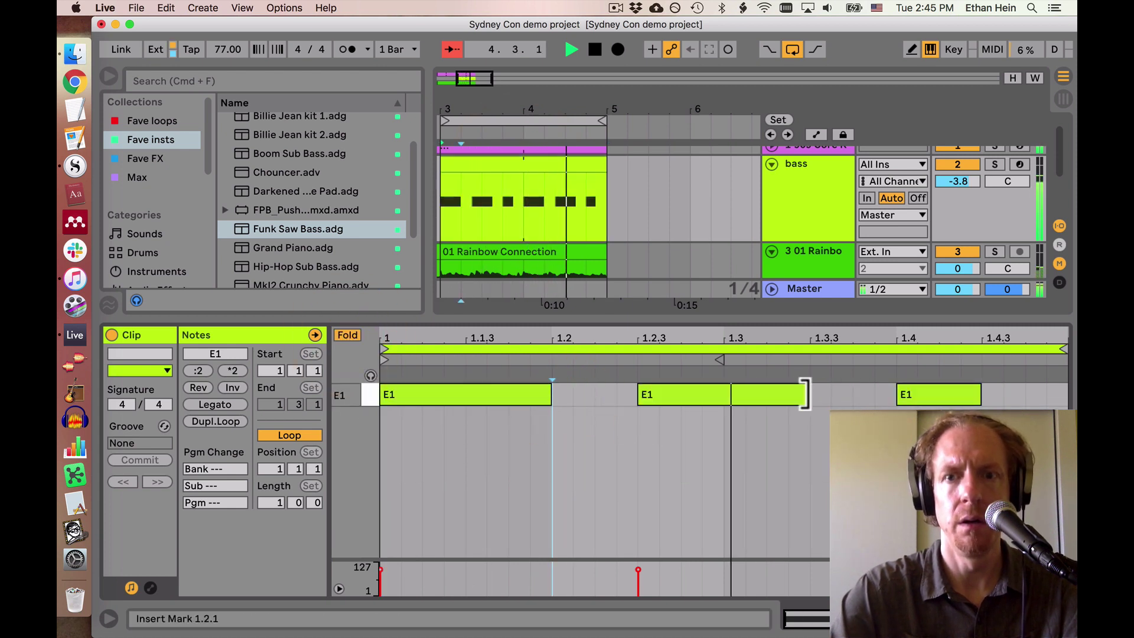
drag(805, 394, 717, 400)
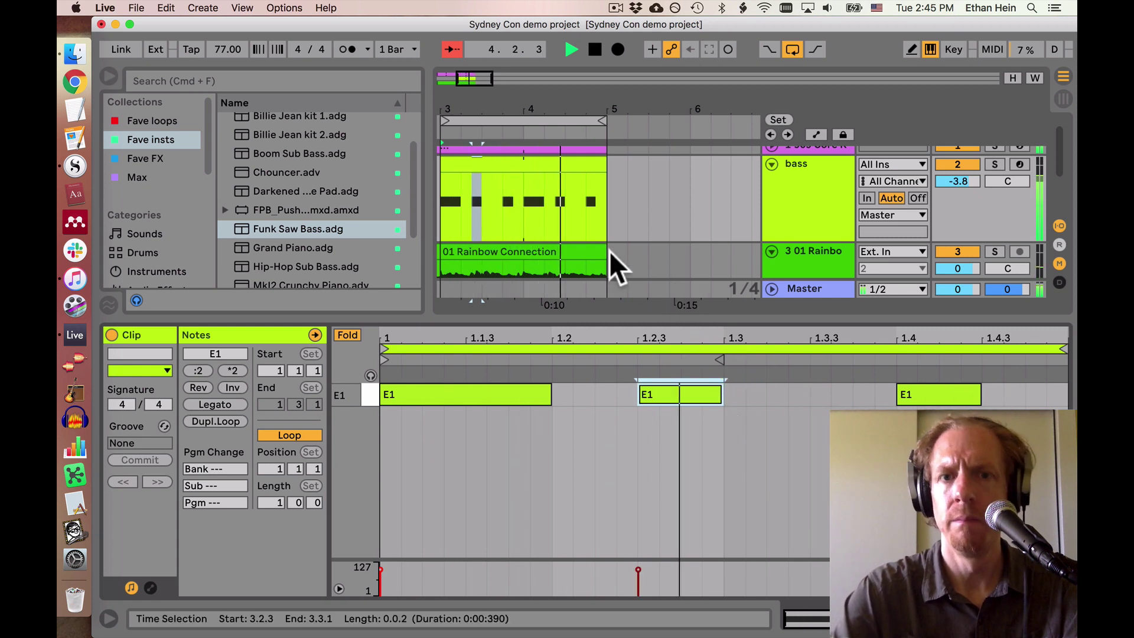
Stop playback and solo the Rainbow Connection track
click(831, 214)
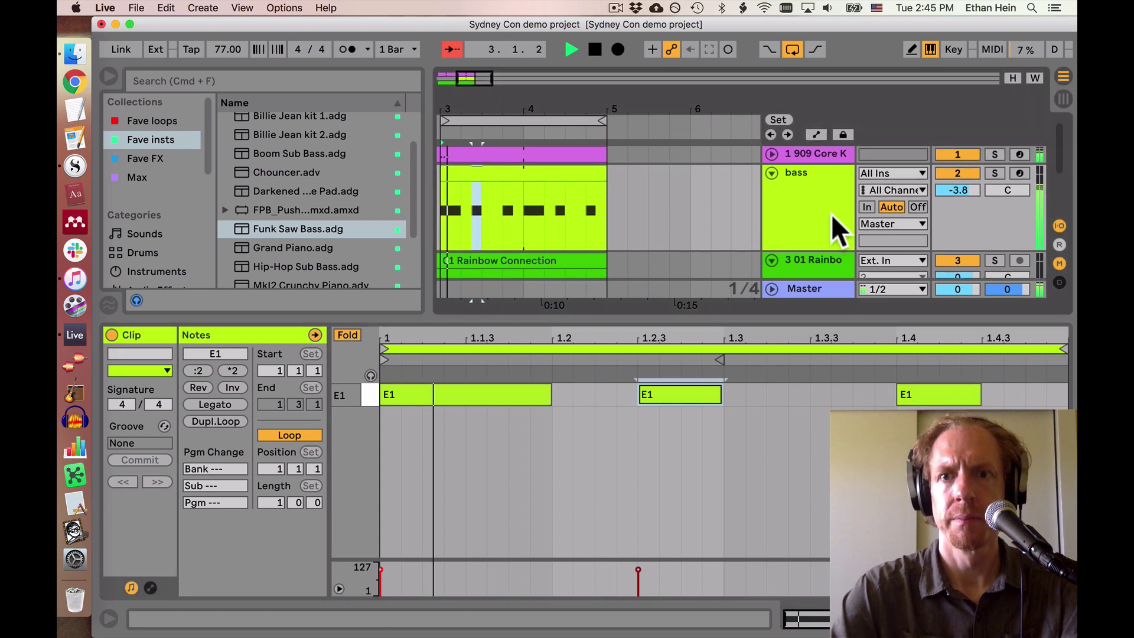
scroll(555, 211, down, 2)
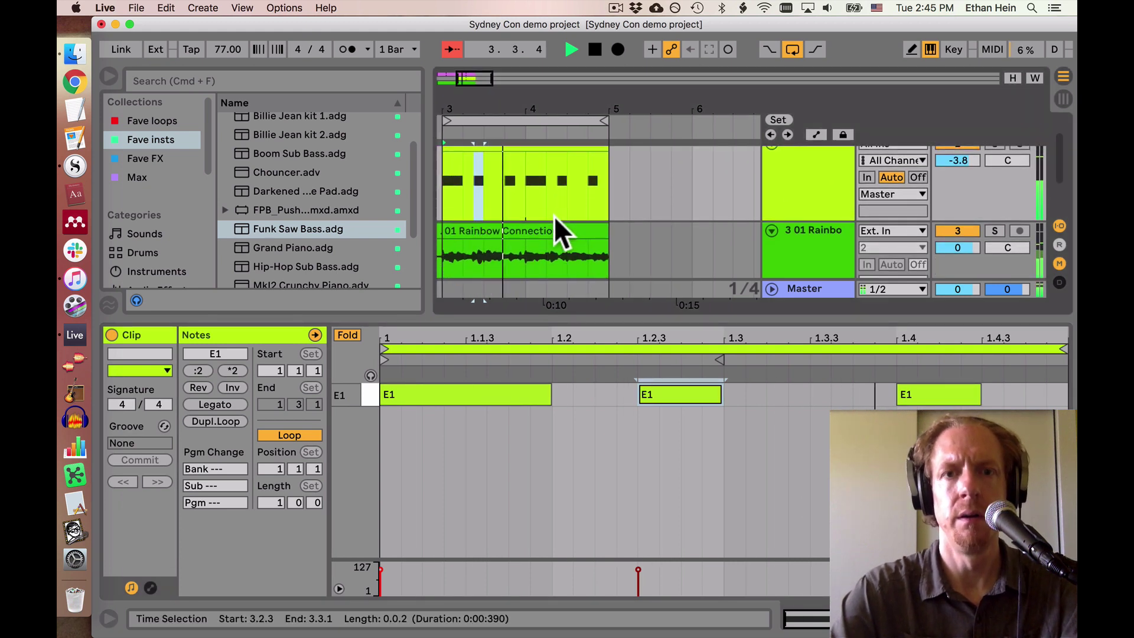
scroll(546, 223, down, 1)
key(space)
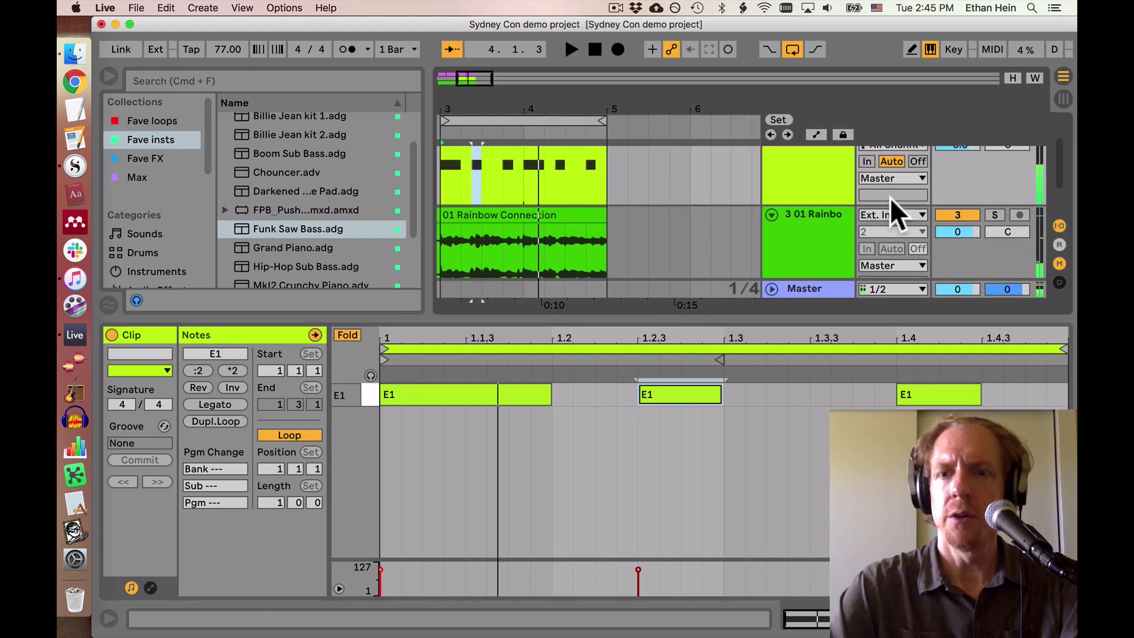
click(996, 216)
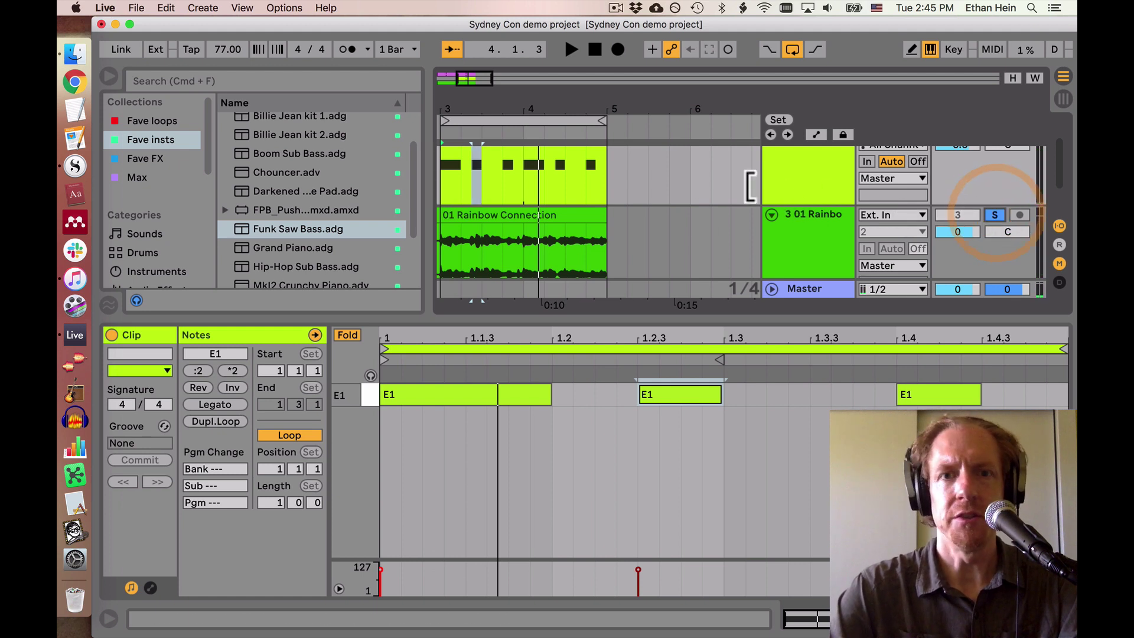
Play the soloed Rainbow Connection clip from 3.1.1 to hear its first half bar
drag(460, 107, 460, 178)
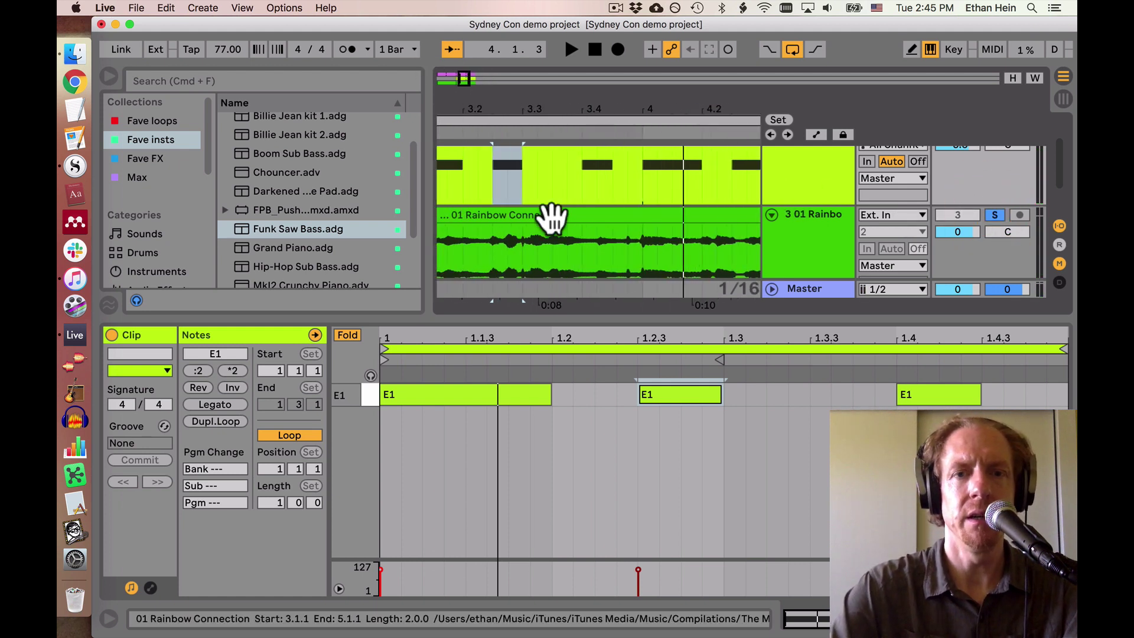
scroll(556, 227, left, 4)
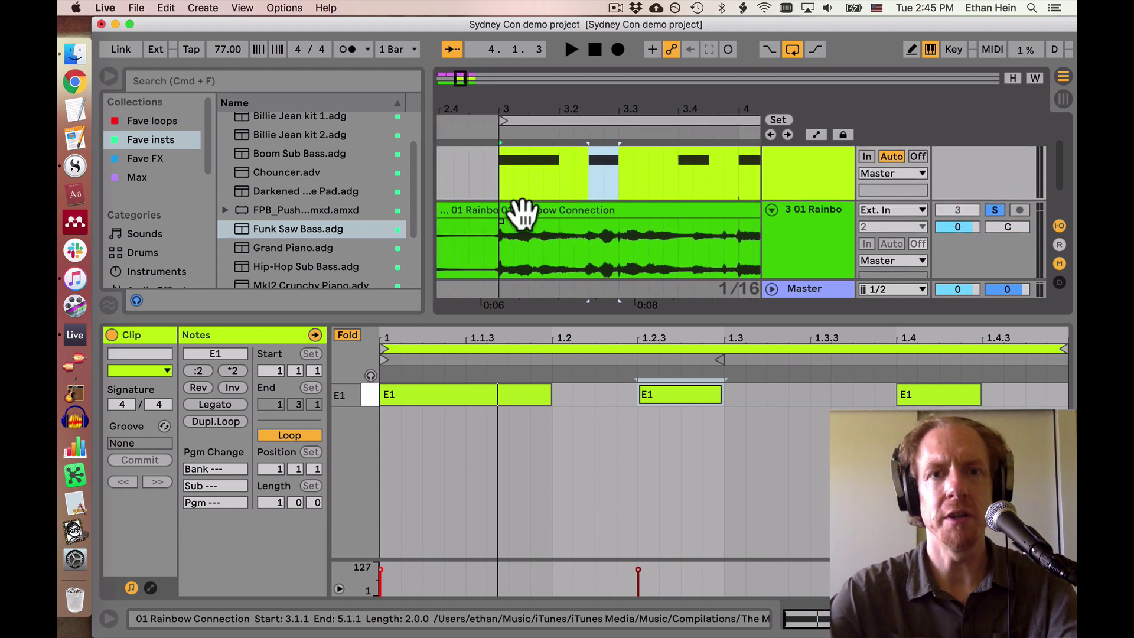
click(501, 238)
key(space)
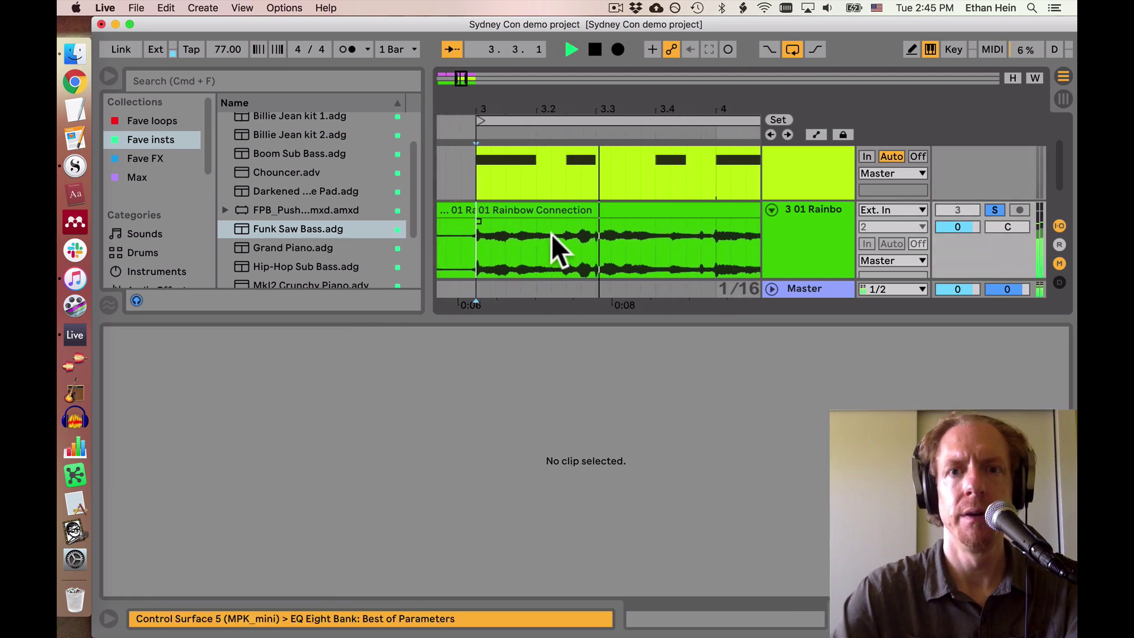
key(space)
Hide the browser, loop the Rainbow Connection audio from 3.1.1 to 3.3.1, and play it
drag(556, 112, 556, 127)
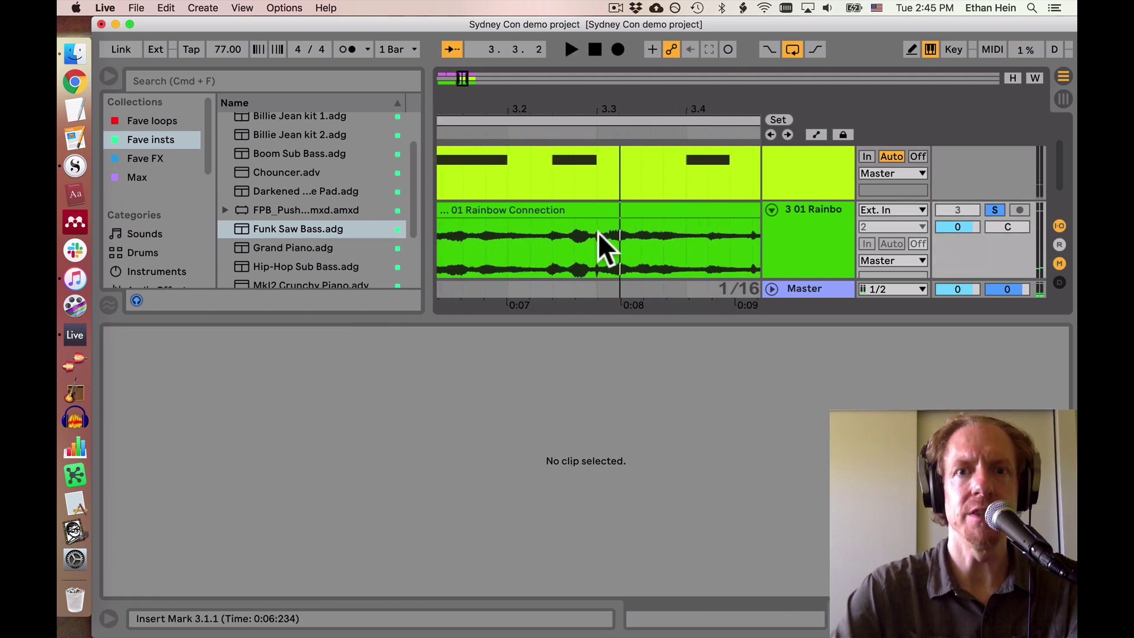
drag(596, 230, 404, 250)
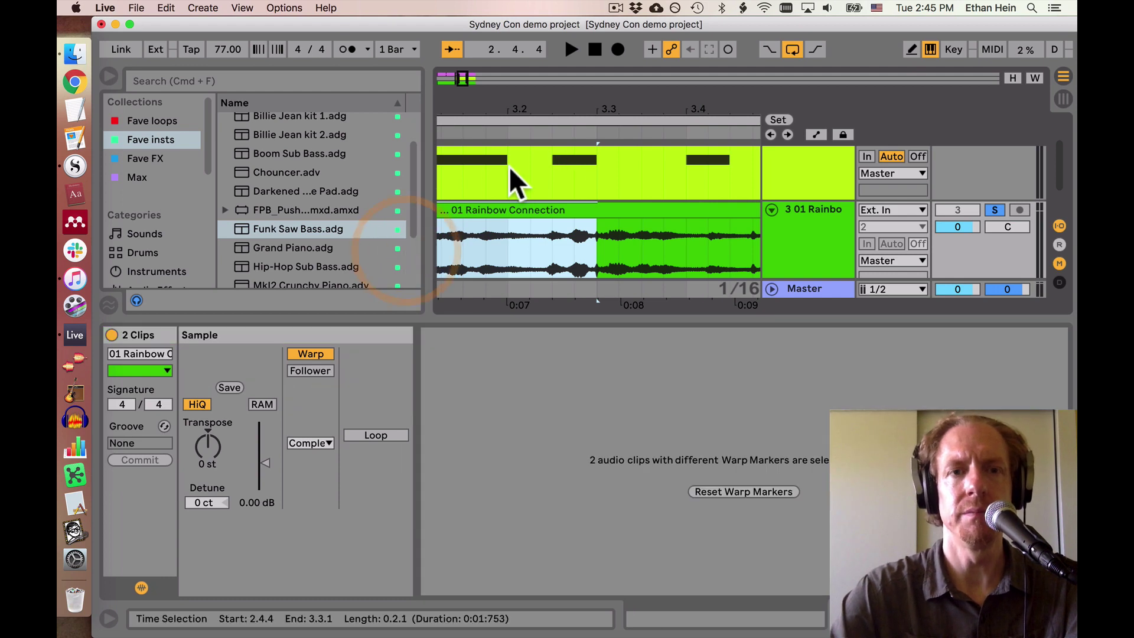
click(110, 72)
scroll(413, 159, left, 3)
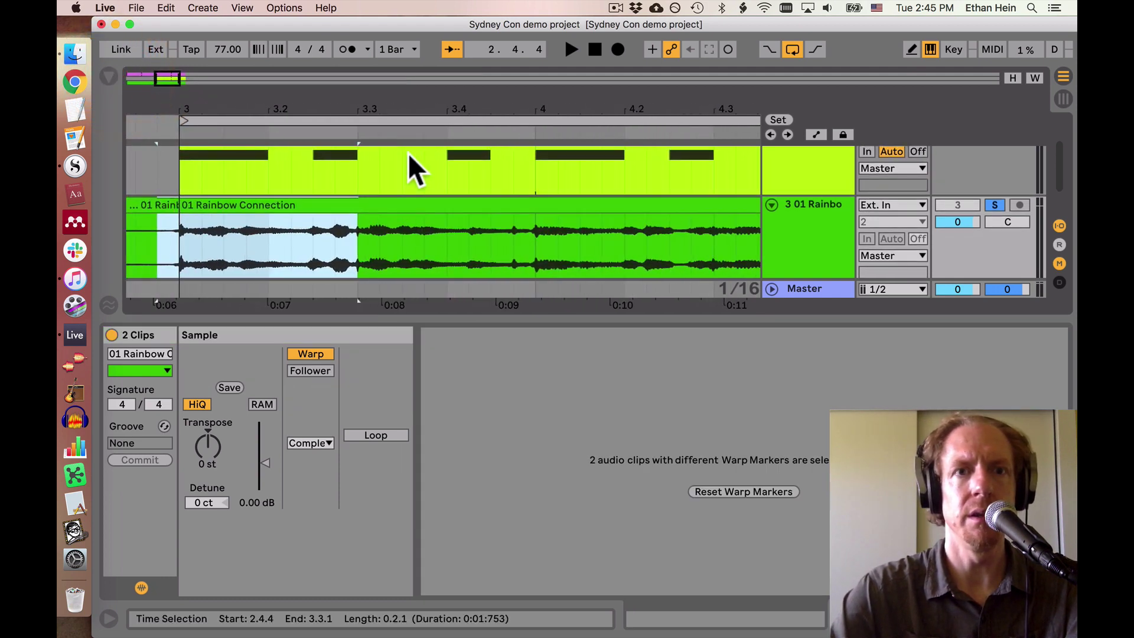
drag(202, 234, 374, 222)
key(space)
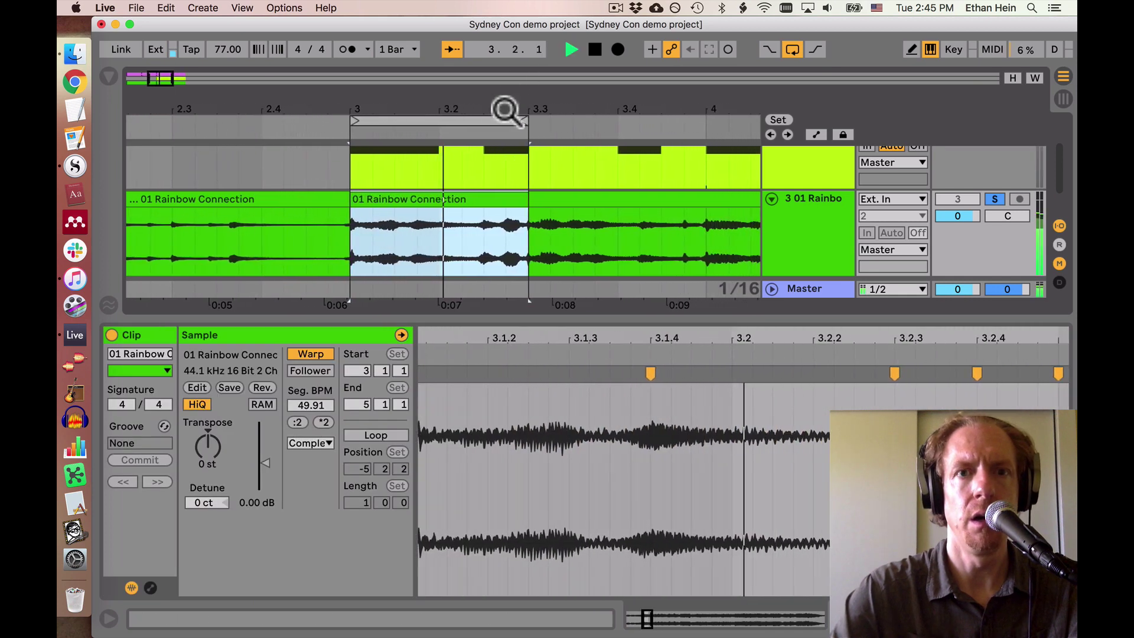
Delete the Rainbow Connection audio from just after 3.2.1 to just after 3.2.3
drag(445, 99, 444, 152)
click(436, 234)
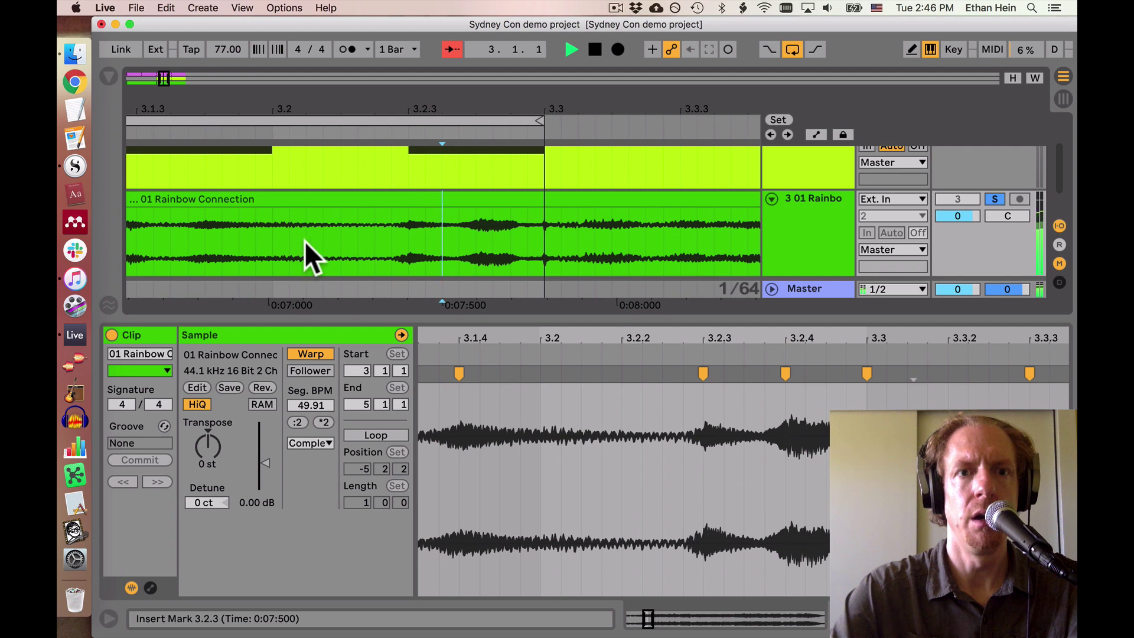
drag(305, 239, 455, 232)
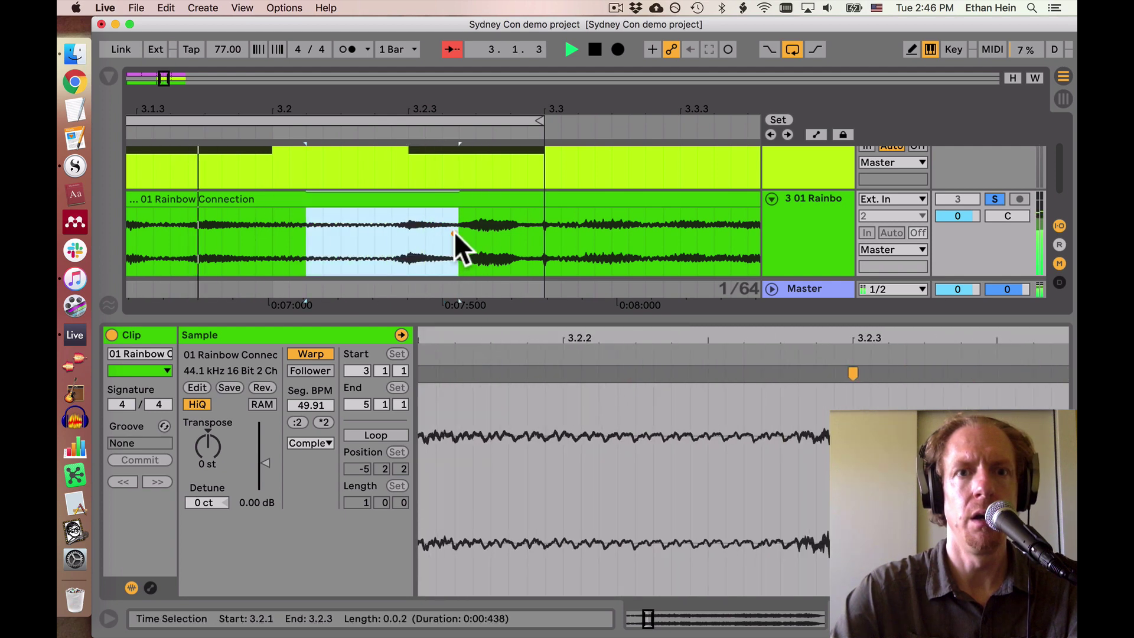
key(Delete)
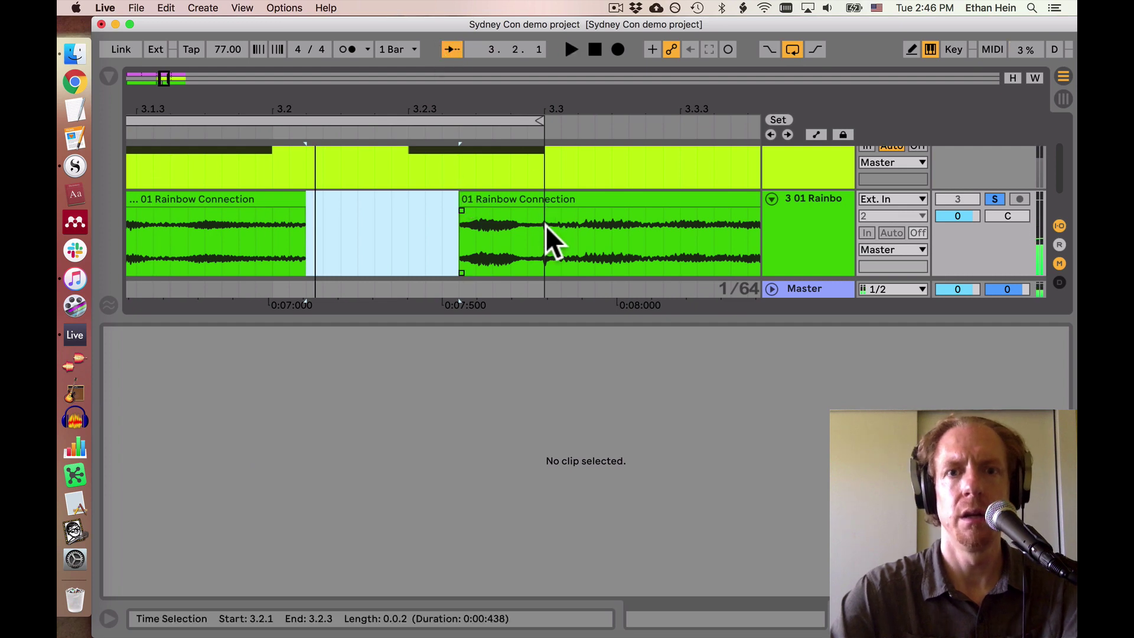
Loop the Rainbow Connection audio from 3.3.1 to 4.1.1 and listen to it
click(547, 240)
scroll(544, 237, right, 10)
scroll(544, 236, down, 2)
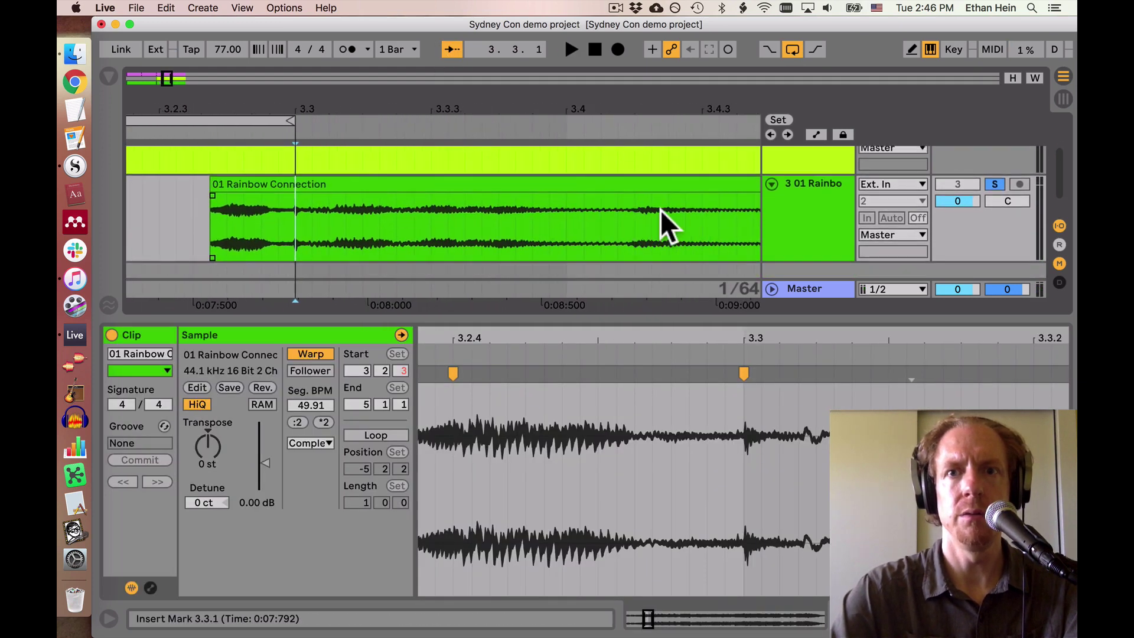
scroll(658, 219, right, 1)
scroll(658, 219, up, 1)
shift+click(696, 224)
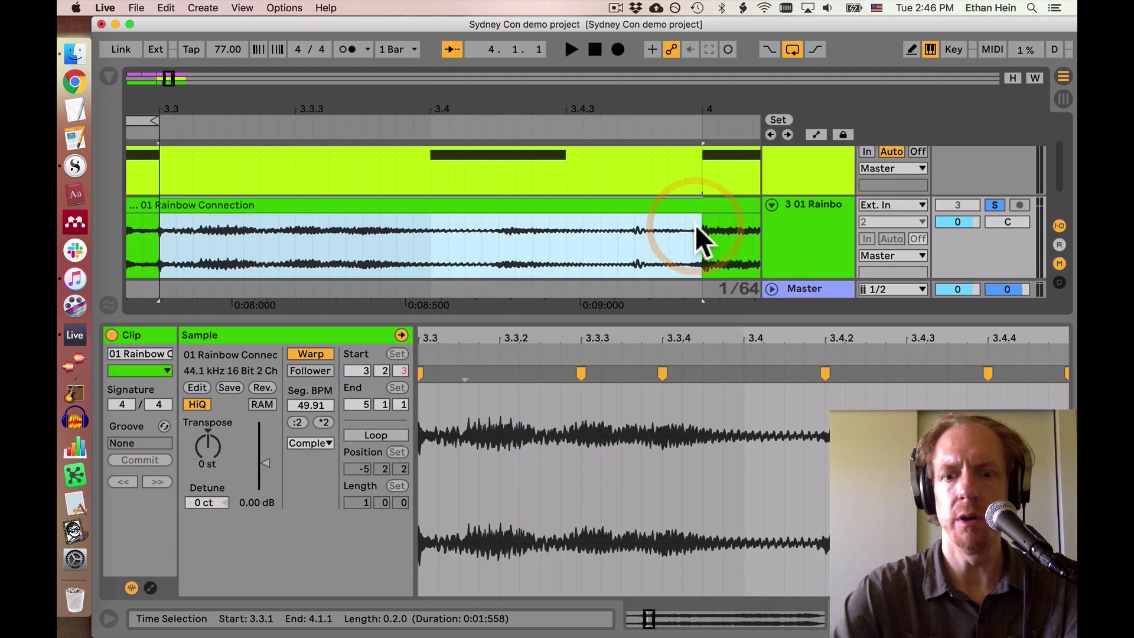
key(super+l)
key(space)
key(space)
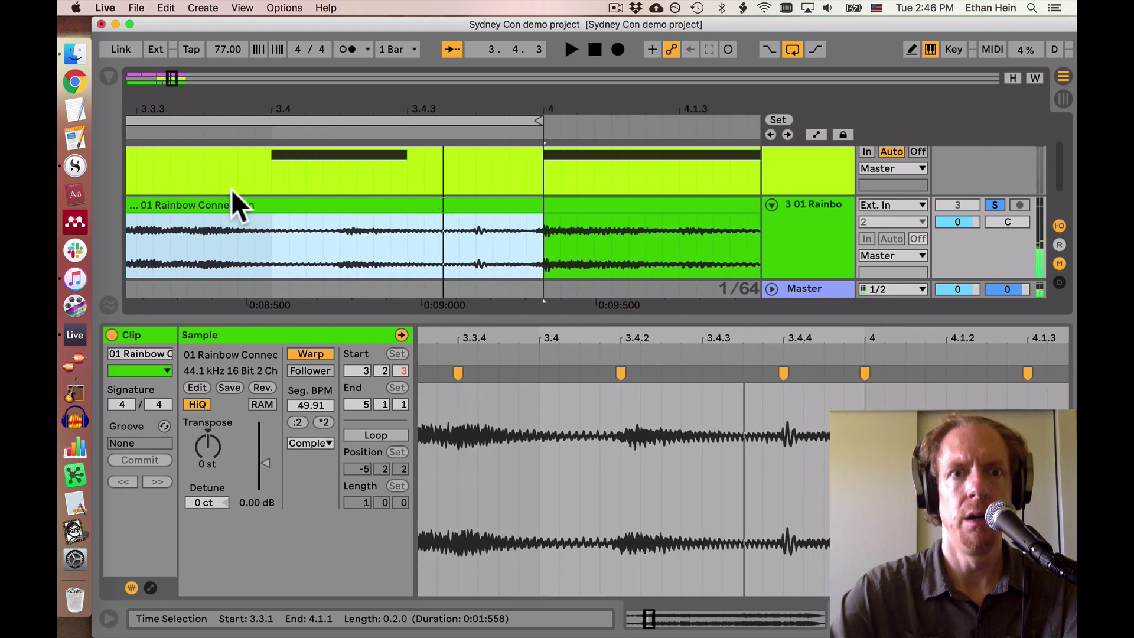
Delete the Rainbow Connection audio from 3.4.1 to 4.1.1 and play back the edited section
drag(274, 243, 544, 248)
key(Delete)
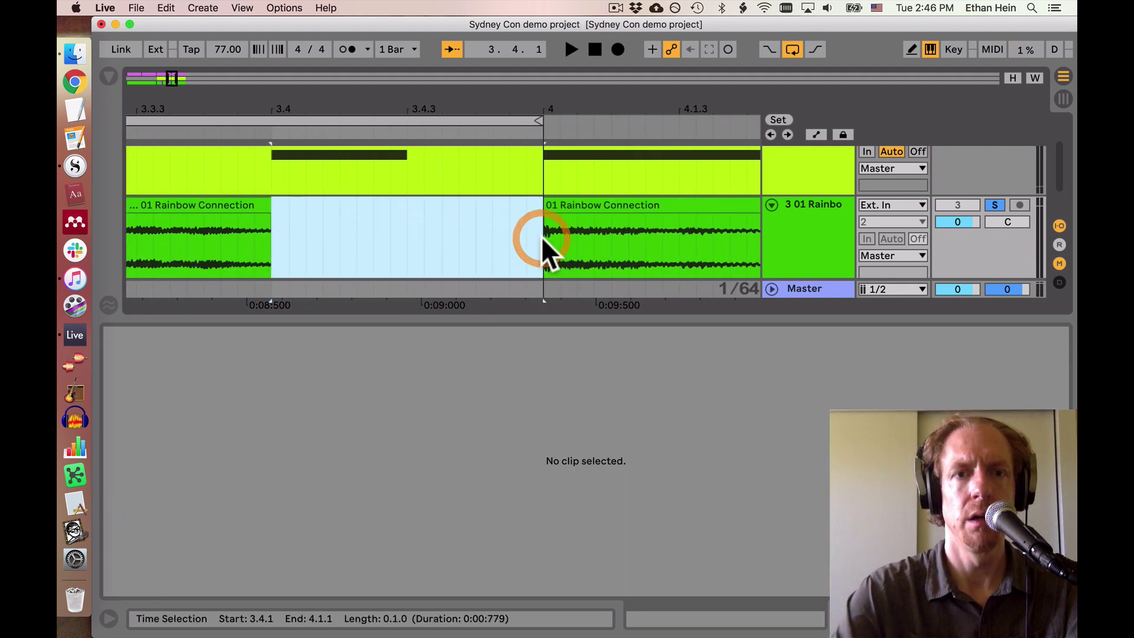
key(space)
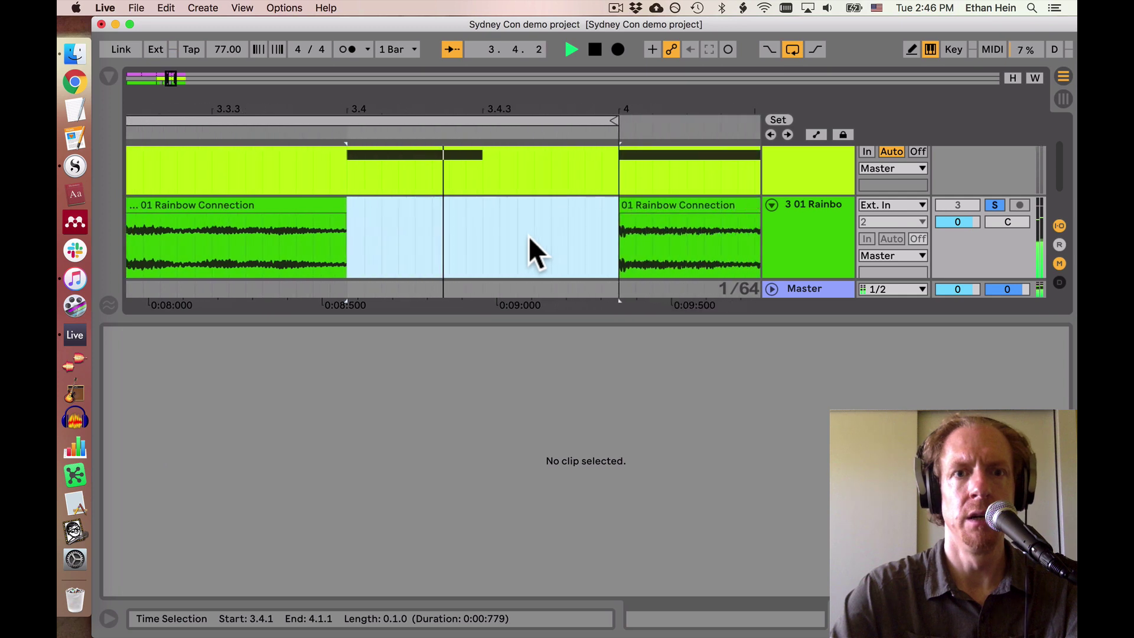
key(space)
Loop the Rainbow Connection audio from 4.1.1 to 4.3.1 and play it
drag(441, 108, 441, 65)
click(572, 253)
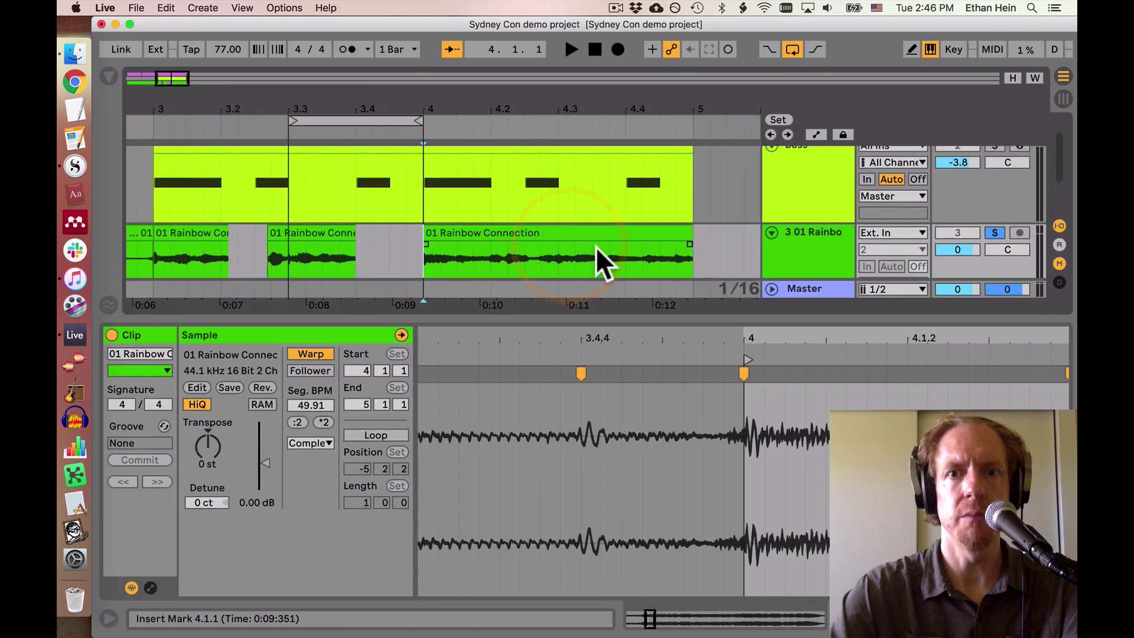
shift+click(566, 254)
key(super+l)
key(space)
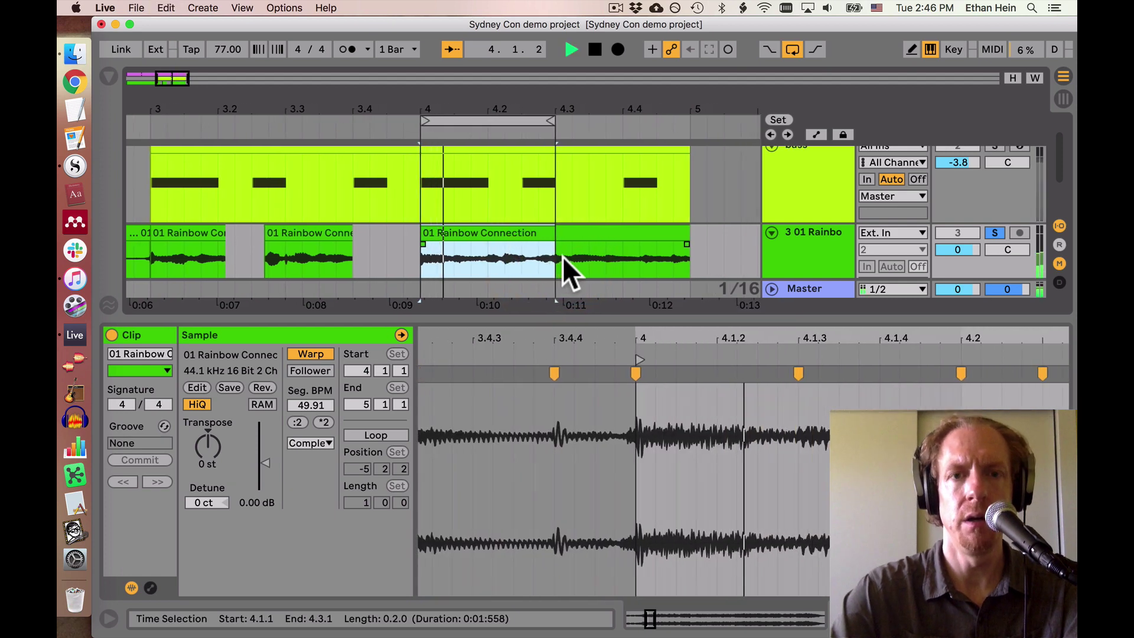
scroll(504, 237, down, 3)
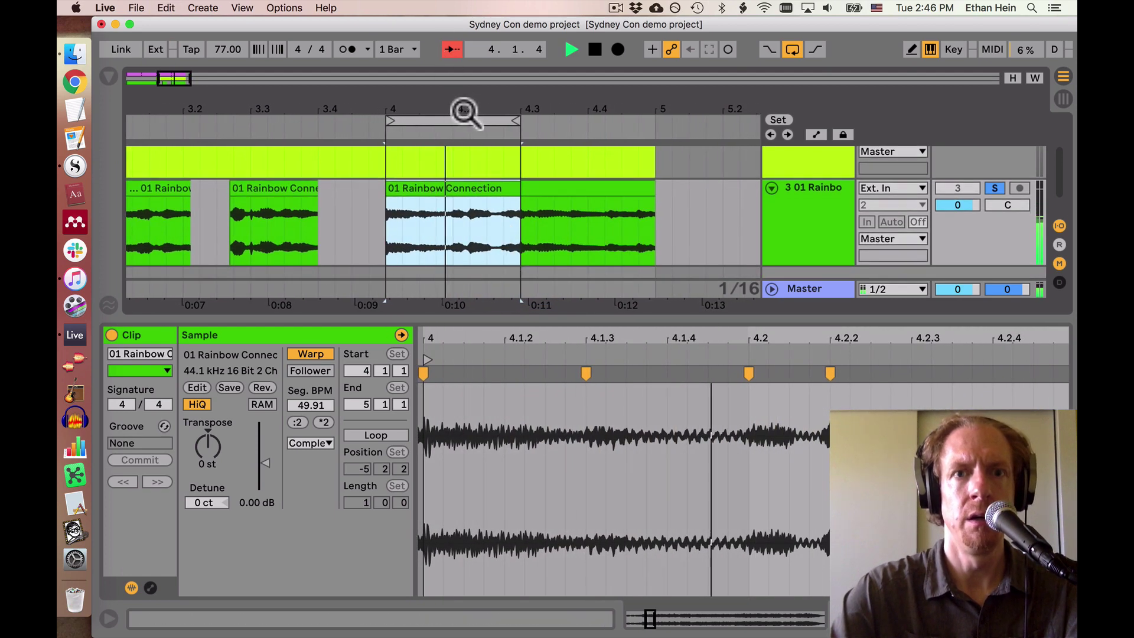
Loop the Rainbow Connection audio from 4.3.1 to 5.1.1 and play it
drag(462, 110, 462, 152)
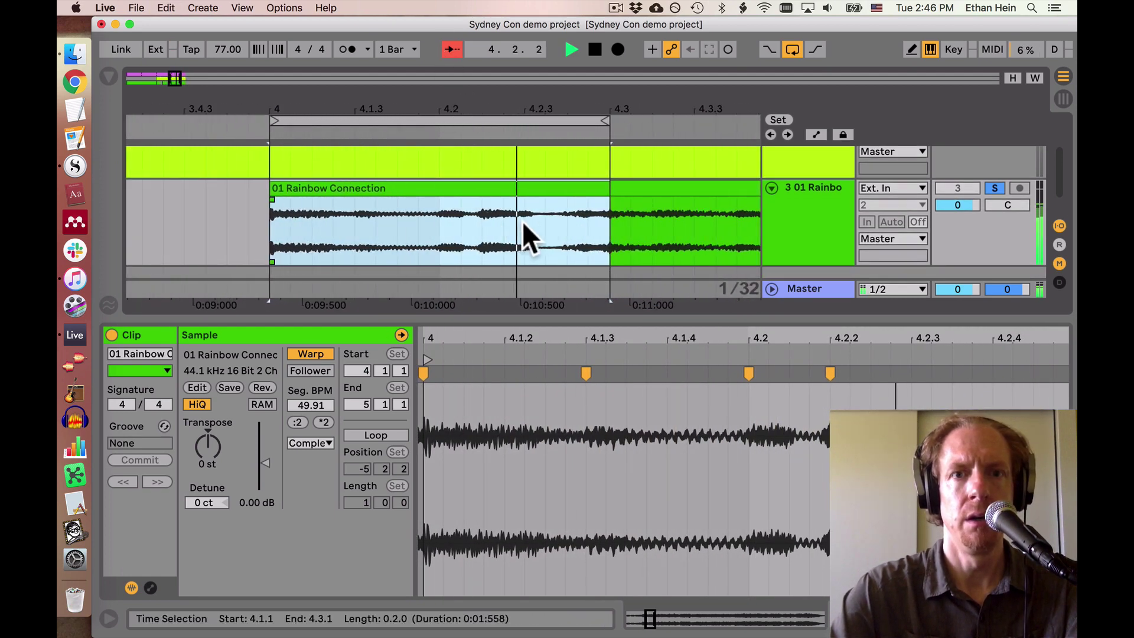
key(space)
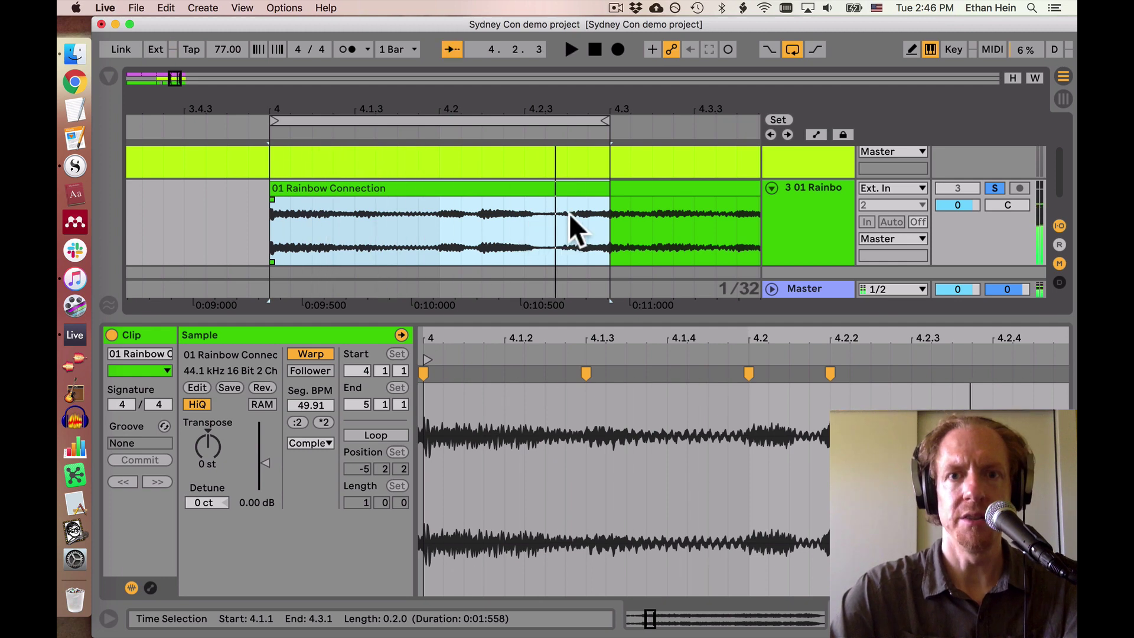
scroll(544, 236, right, 3)
click(506, 243)
scroll(506, 243, right, 5)
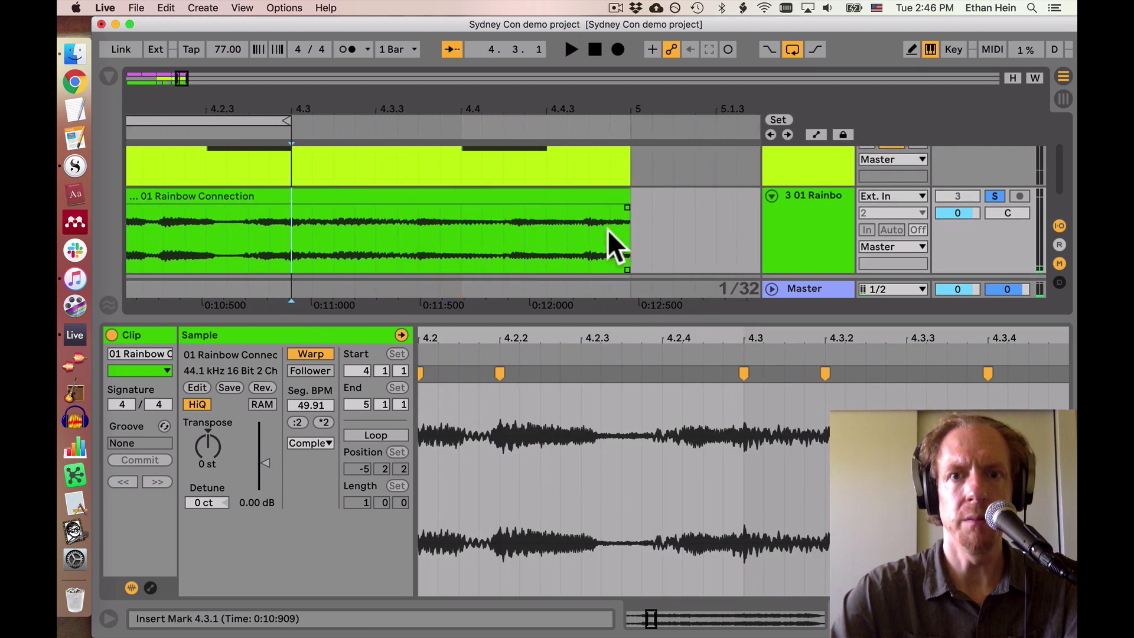
shift+click(629, 234)
key(super+l)
key(space)
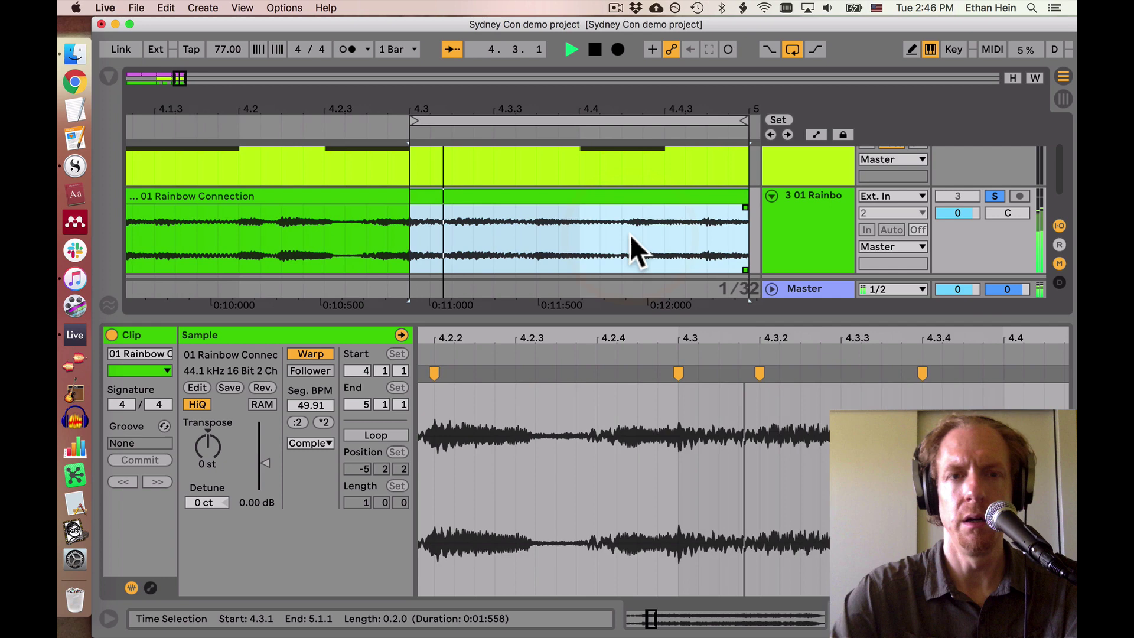
Delete the Rainbow Connection audio from 4.3.4 to 4.4.3, then extend the preceding clip's end to about 4.4.1
click(444, 233)
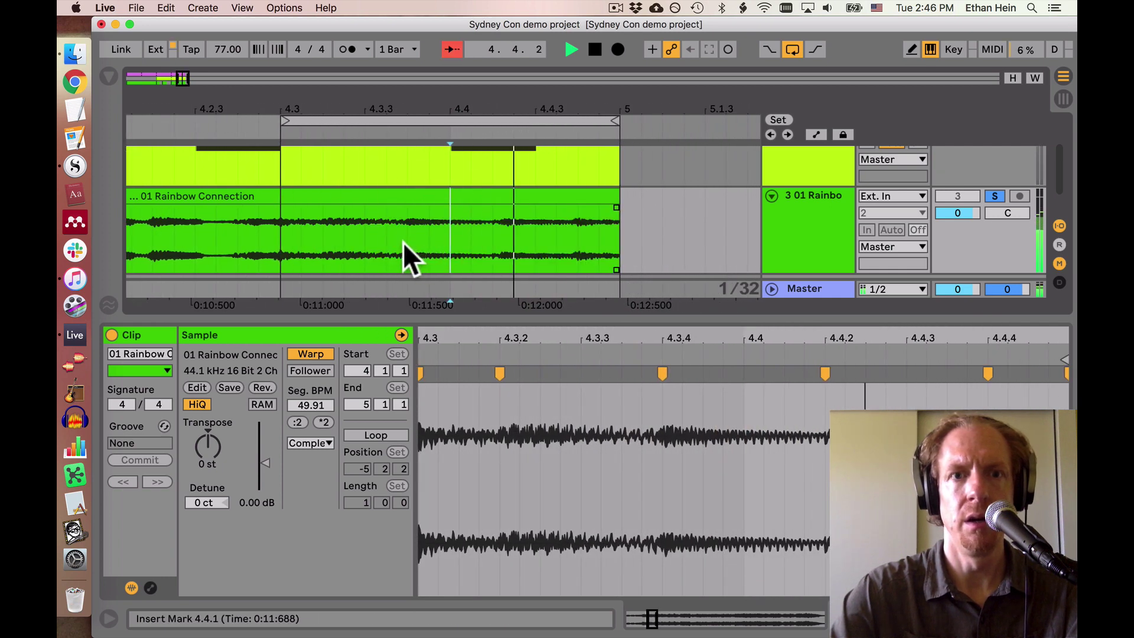
drag(403, 242, 559, 234)
key(Delete)
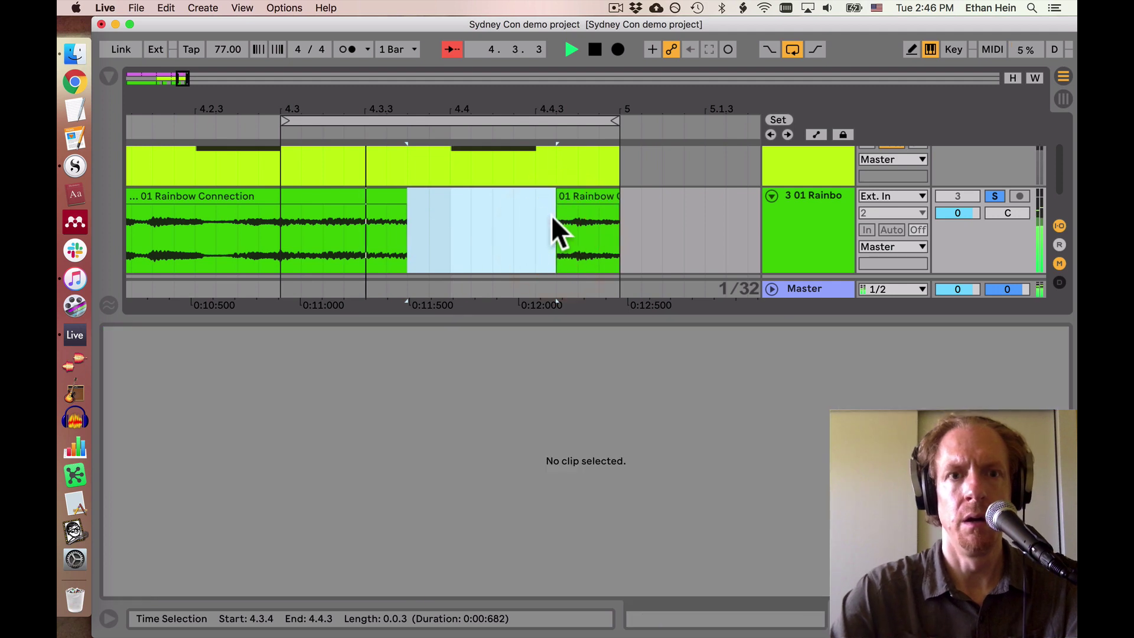
drag(406, 195, 467, 196)
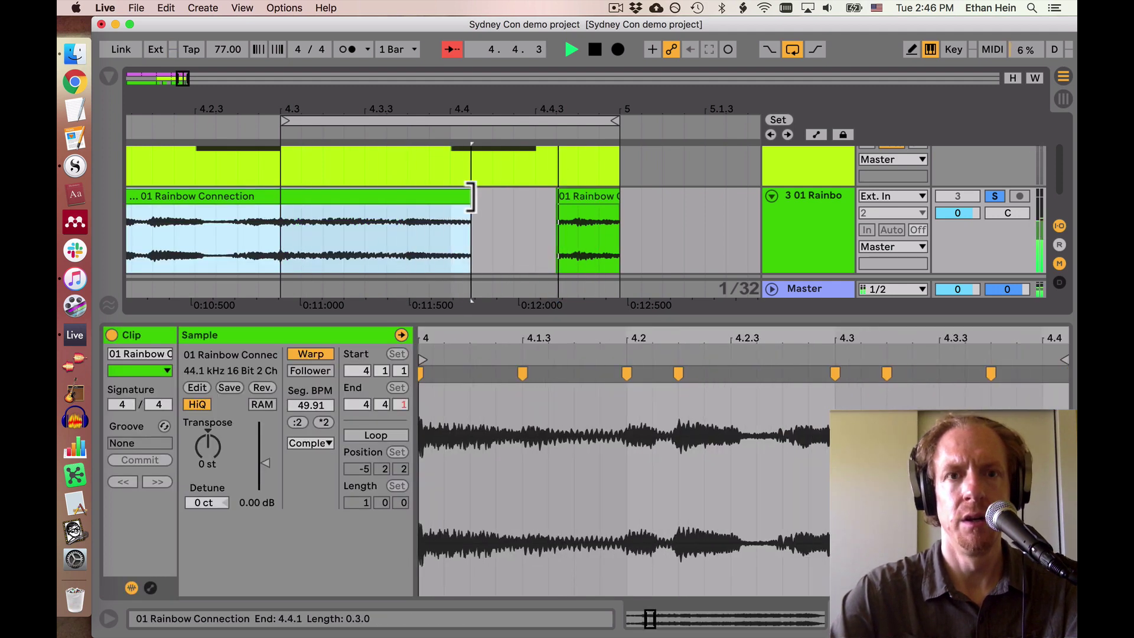
Loop the arrangement from 3.1.1 to 5.1.1 and play back the edited sample
key(space)
drag(426, 103, 278, 122)
click(264, 135)
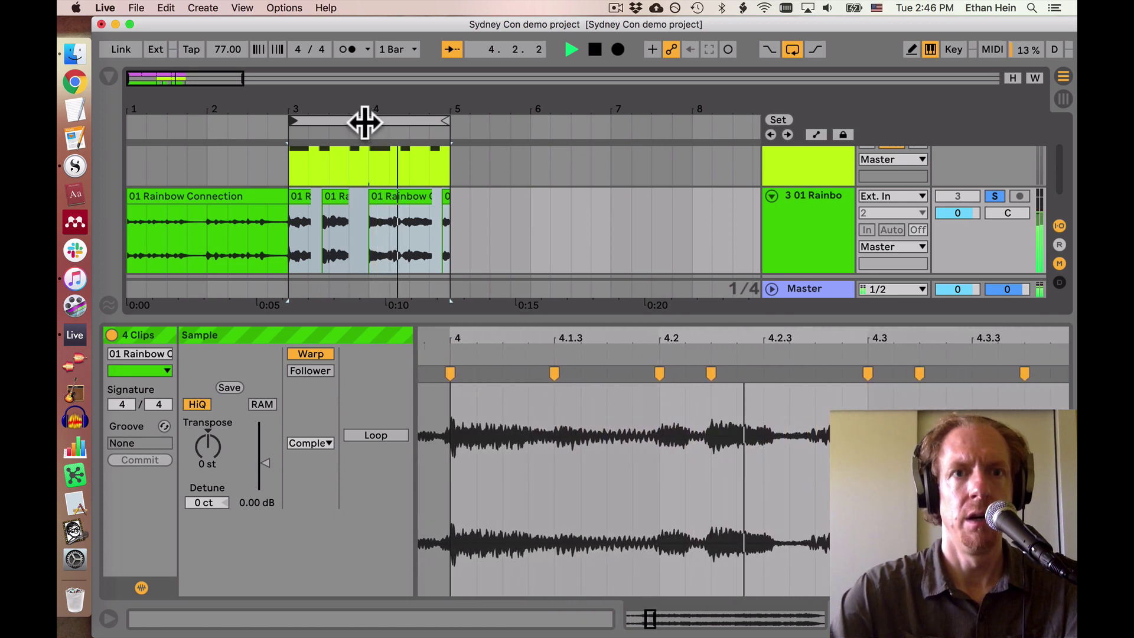
Extend the start of the Rainbow Connection clip at bar 4 to just after 3.4.4
key(z)
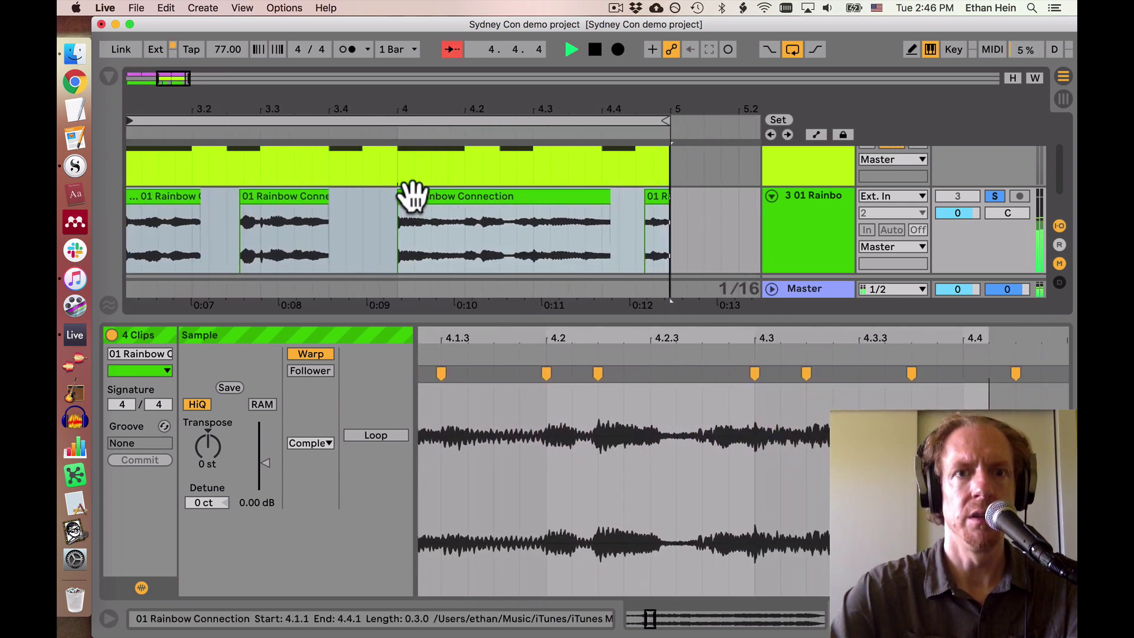
drag(398, 101, 398, 106)
drag(411, 206, 384, 206)
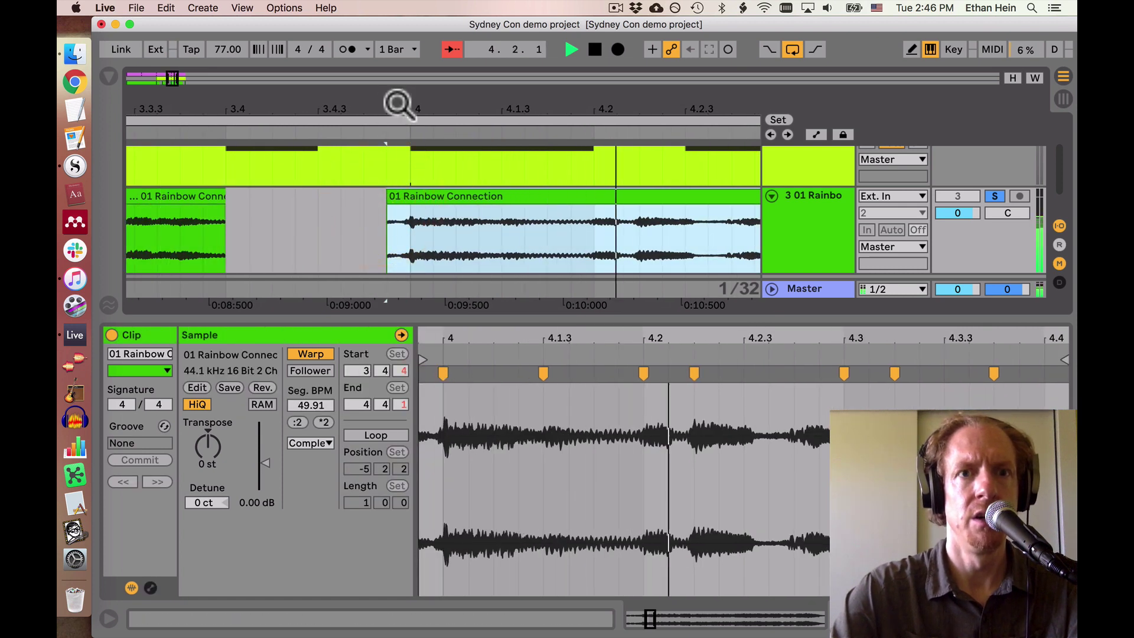
drag(397, 101, 399, 104)
drag(385, 207, 401, 207)
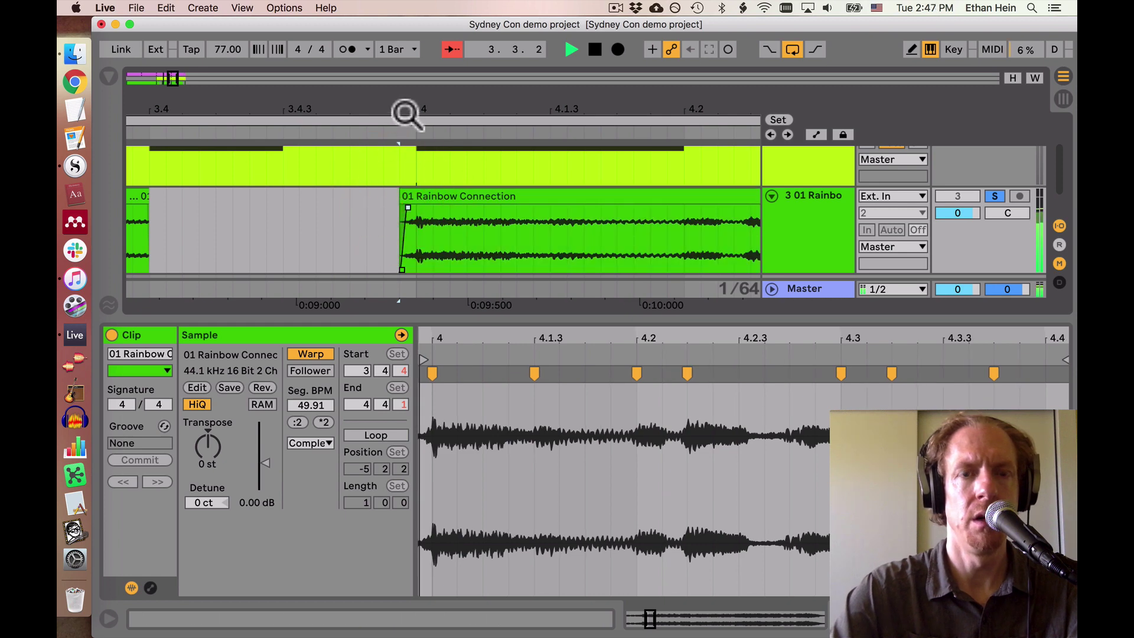
Unsolo the Rainbow Connection track and set the bass track's volume to -6.7 dB
drag(405, 111, 405, 83)
scroll(867, 188, up, 3)
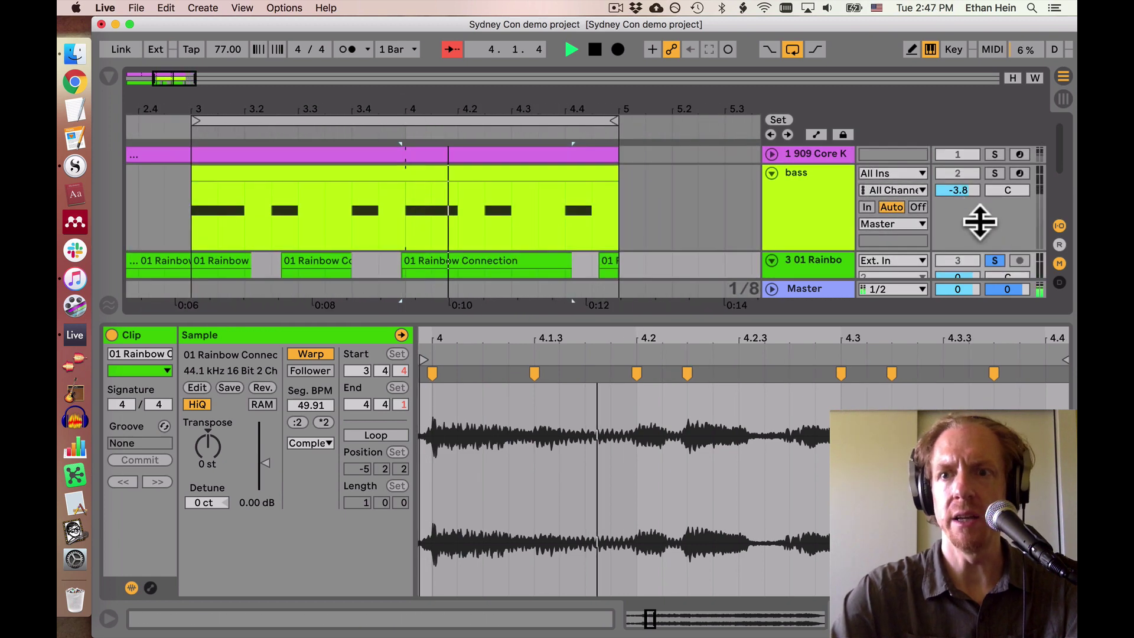
click(993, 261)
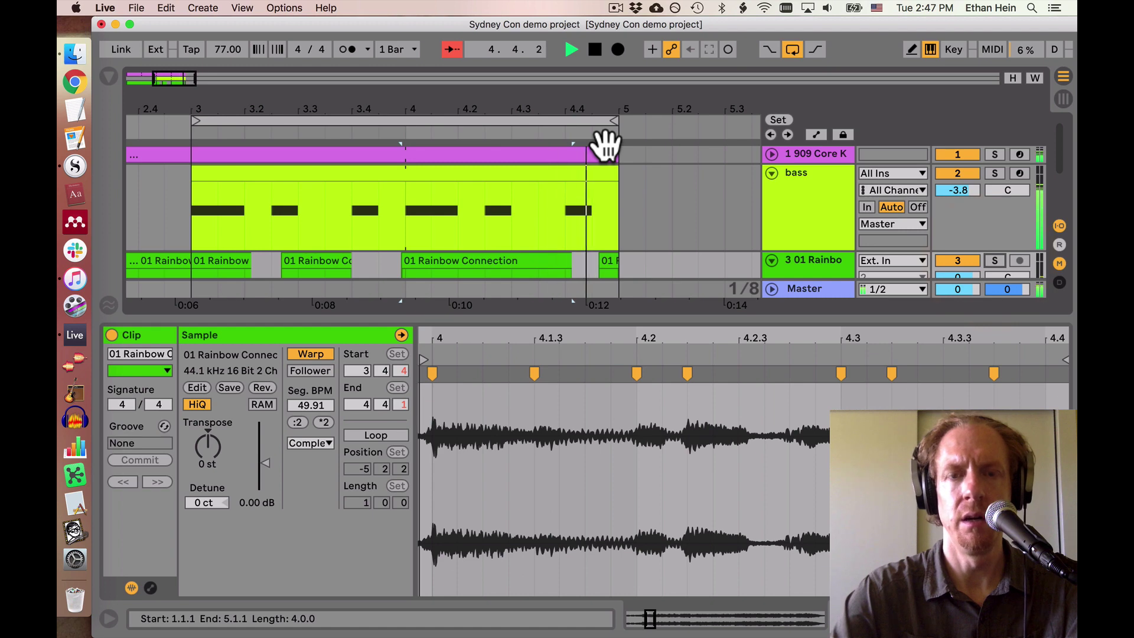
scroll(728, 177, down, 3)
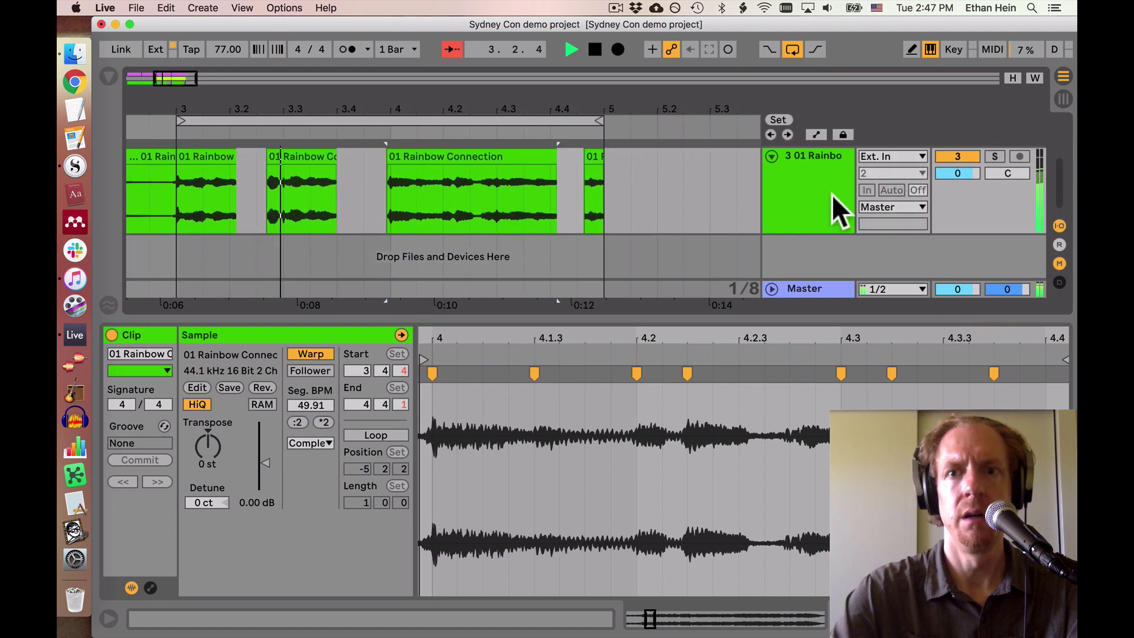
scroll(796, 197, up, 3)
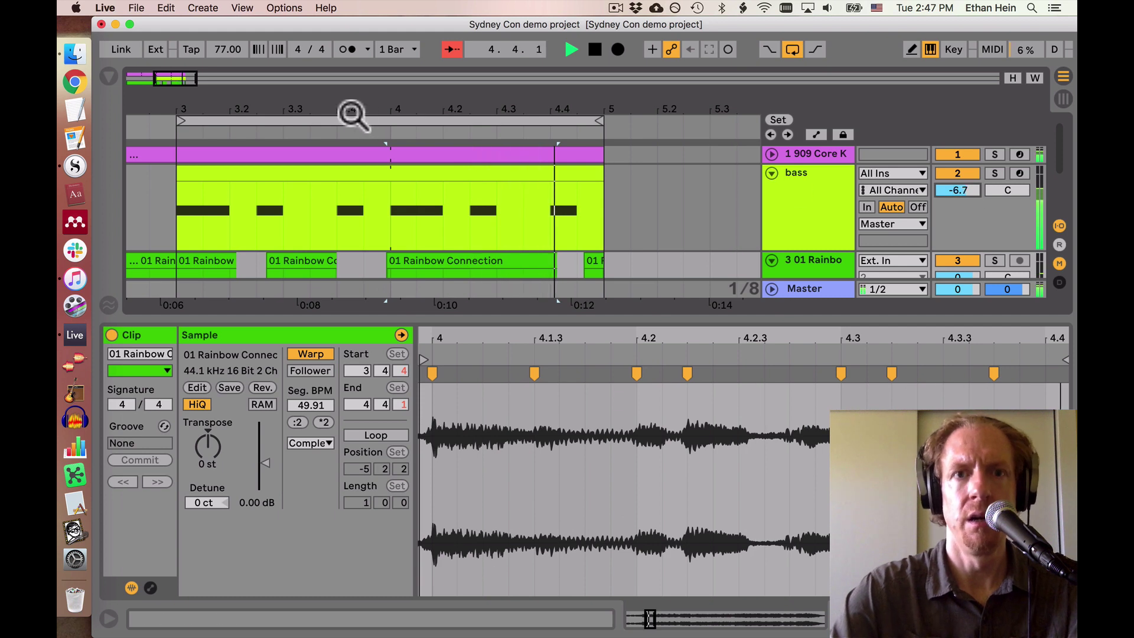
Set the start of the Rainbow Connection clip around bar 4 to 3.4.4 and listen to it in the loop
drag(355, 112, 260, 120)
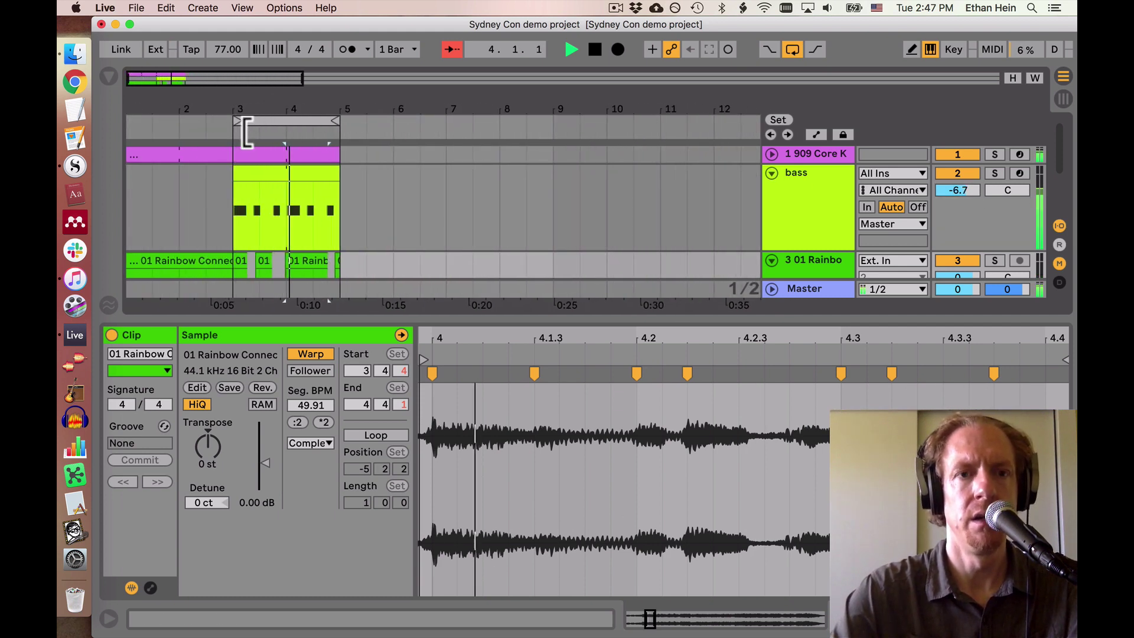
scroll(271, 185, down, 1)
drag(279, 107, 310, 195)
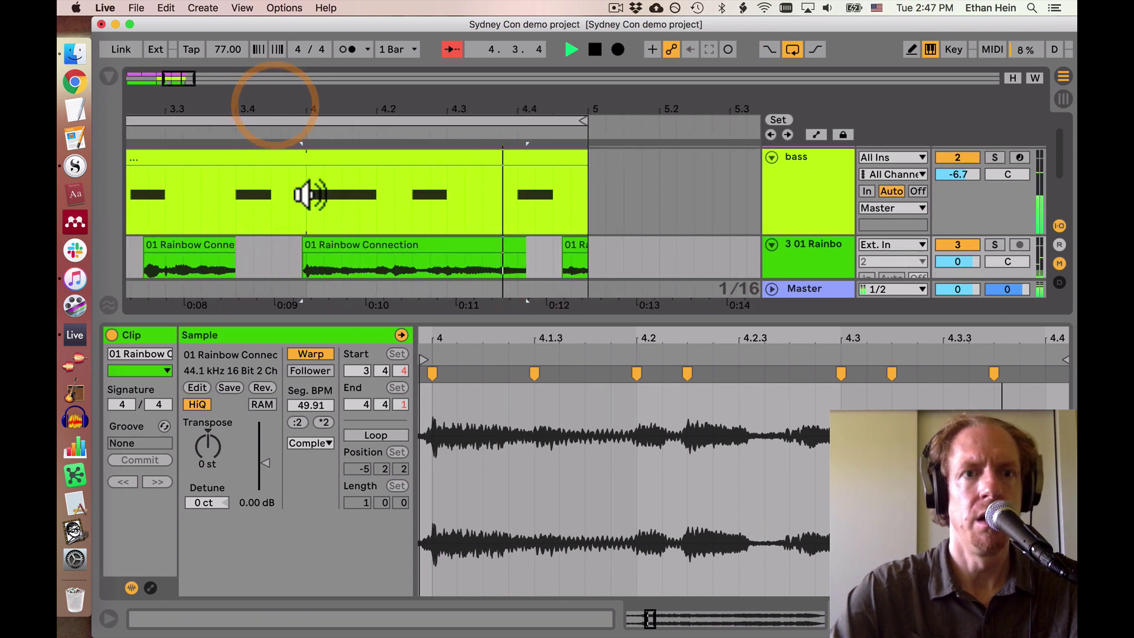
drag(304, 249, 293, 250)
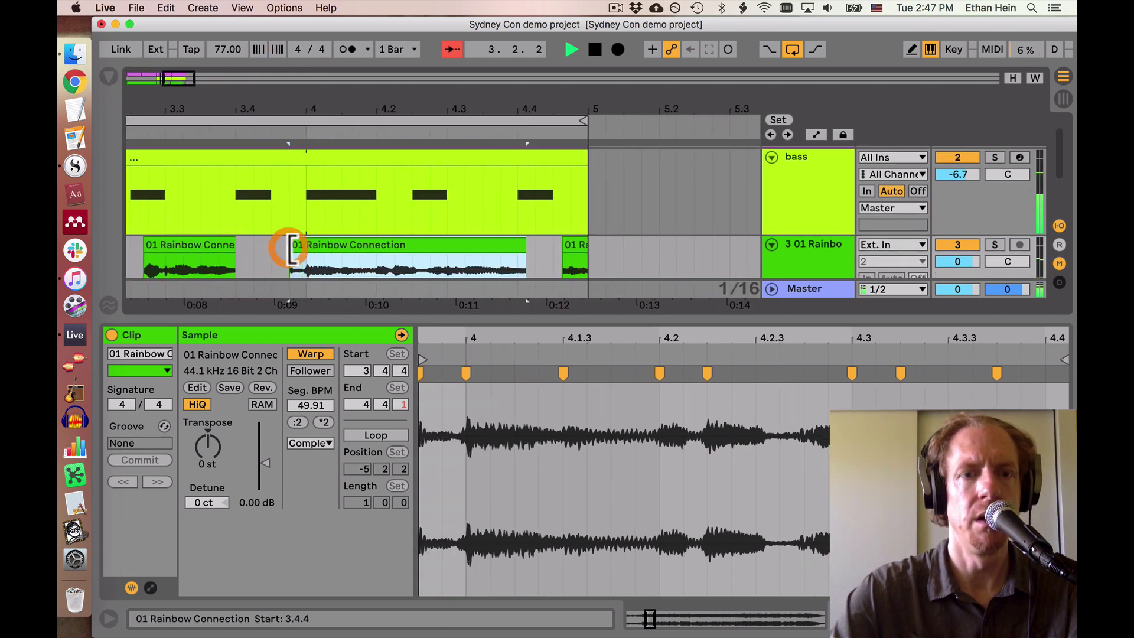
drag(286, 101, 287, 136)
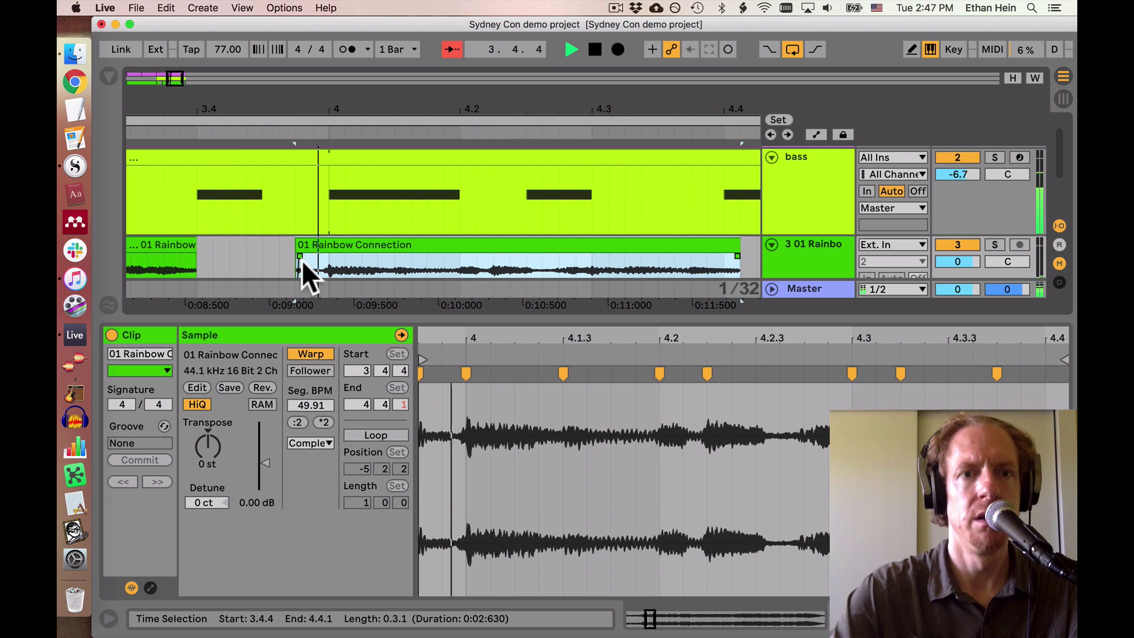
drag(296, 101, 297, 80)
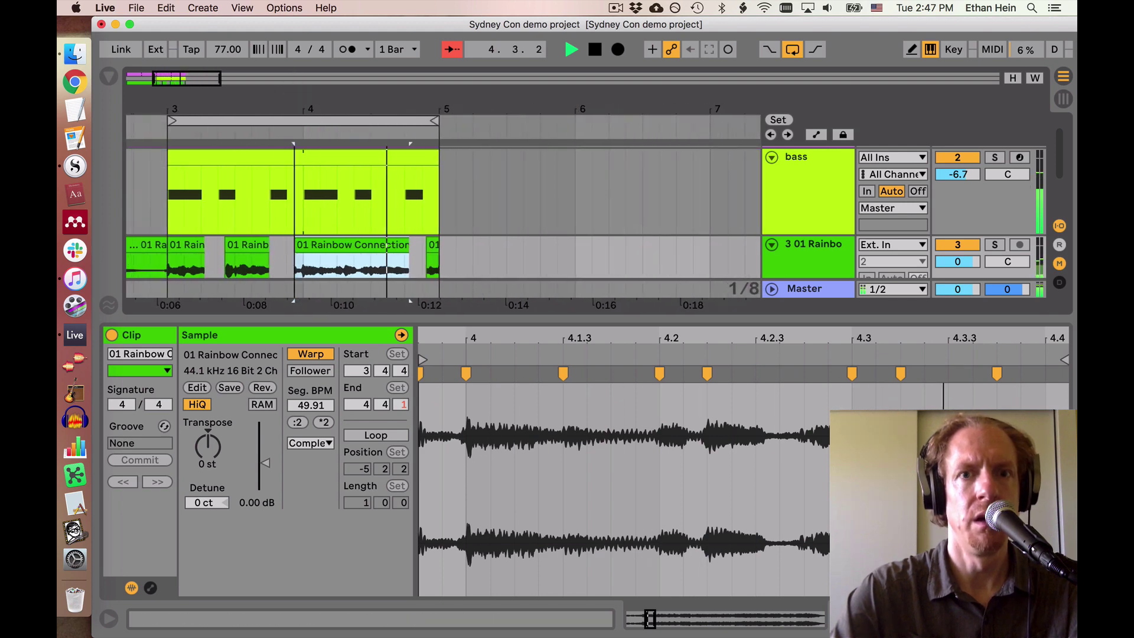
Hide the clip details to enlarge the arrangement so that all tracks fit in it
scroll(381, 193, down, 1)
scroll(382, 193, left, 2)
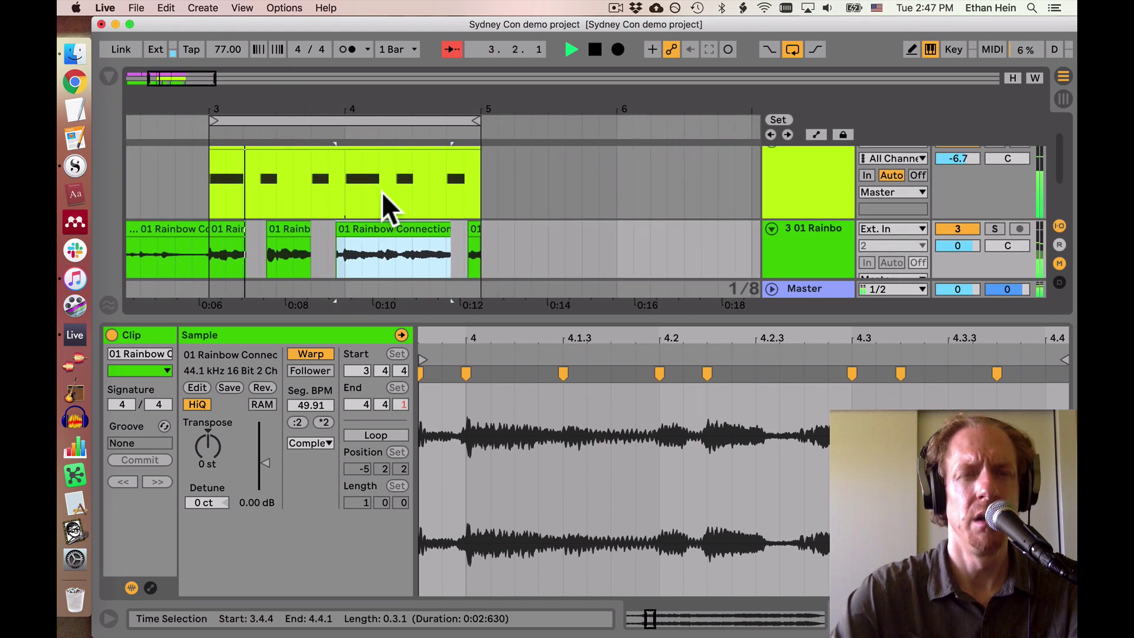
scroll(381, 196, down, 2)
drag(486, 310, 513, 559)
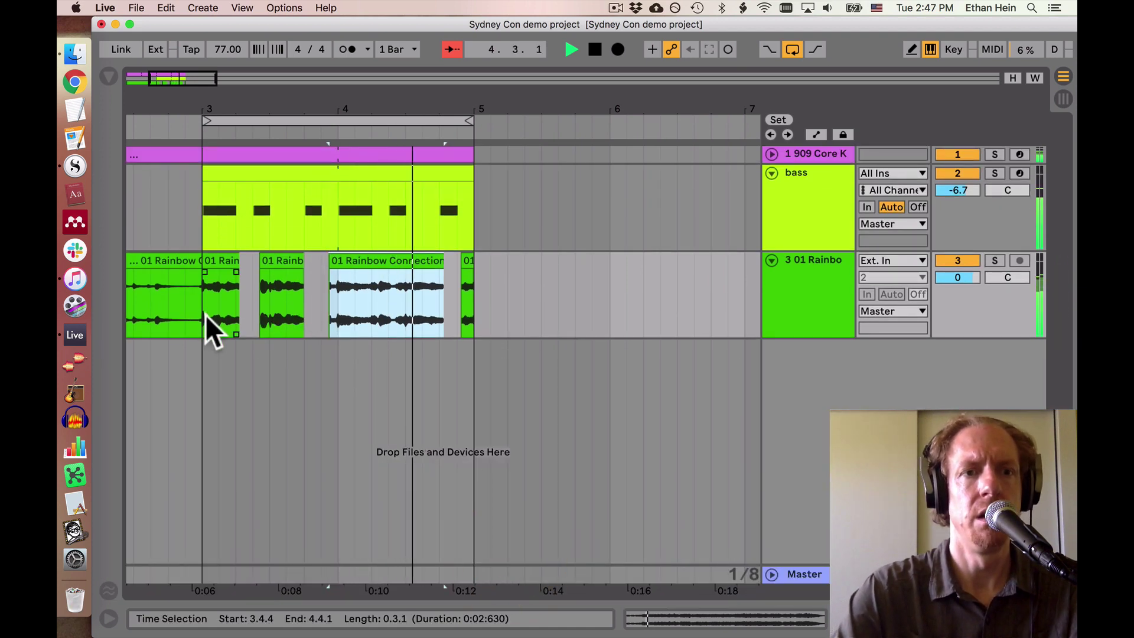
mouse_move(204, 314)
mouse_down()
mouse_move(355, 195)
mouse_move(460, 151)
mouse_up()
key(space)
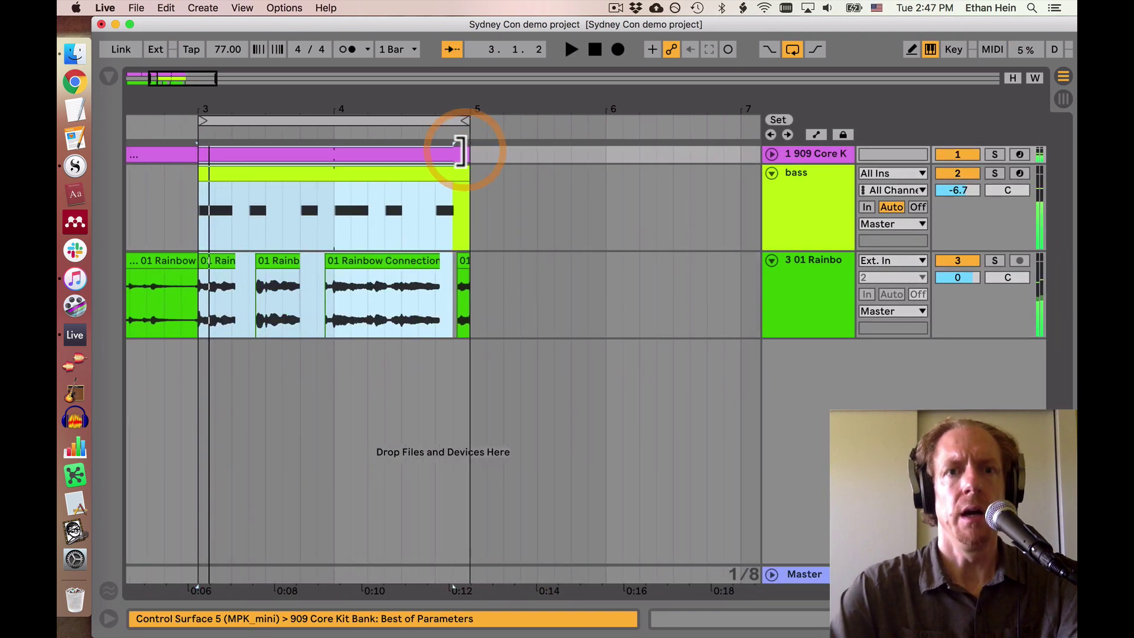
click(466, 185)
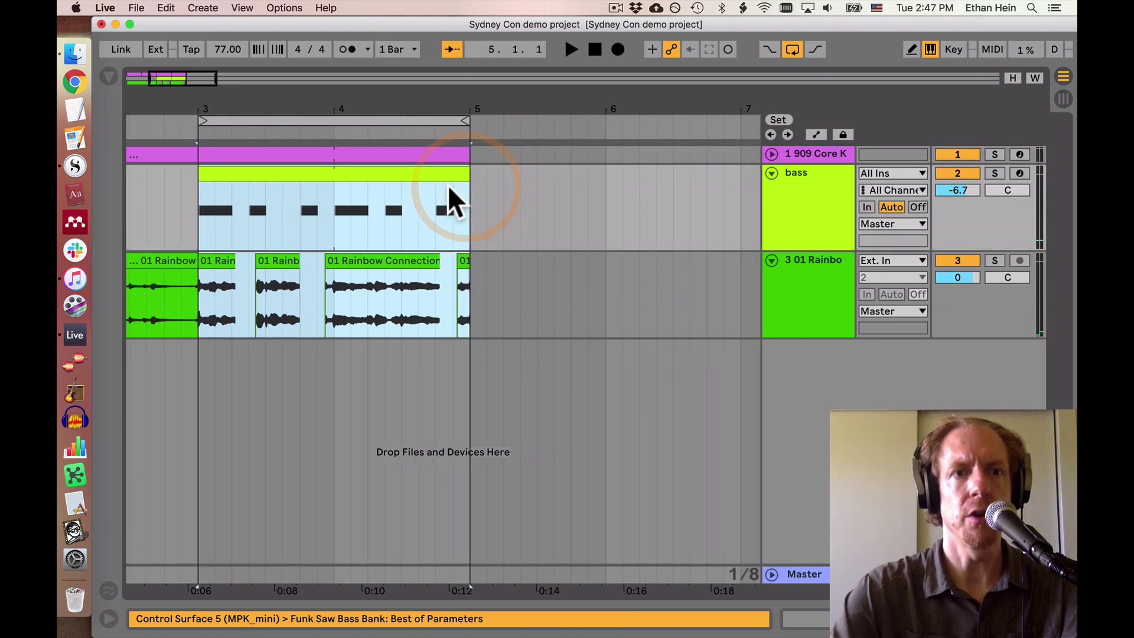
Select 3.1.1 to 5.1.1 across the drum, bass, Rainbow Connection and master tracks and color the selected clips blue
click(197, 190)
key(Up)
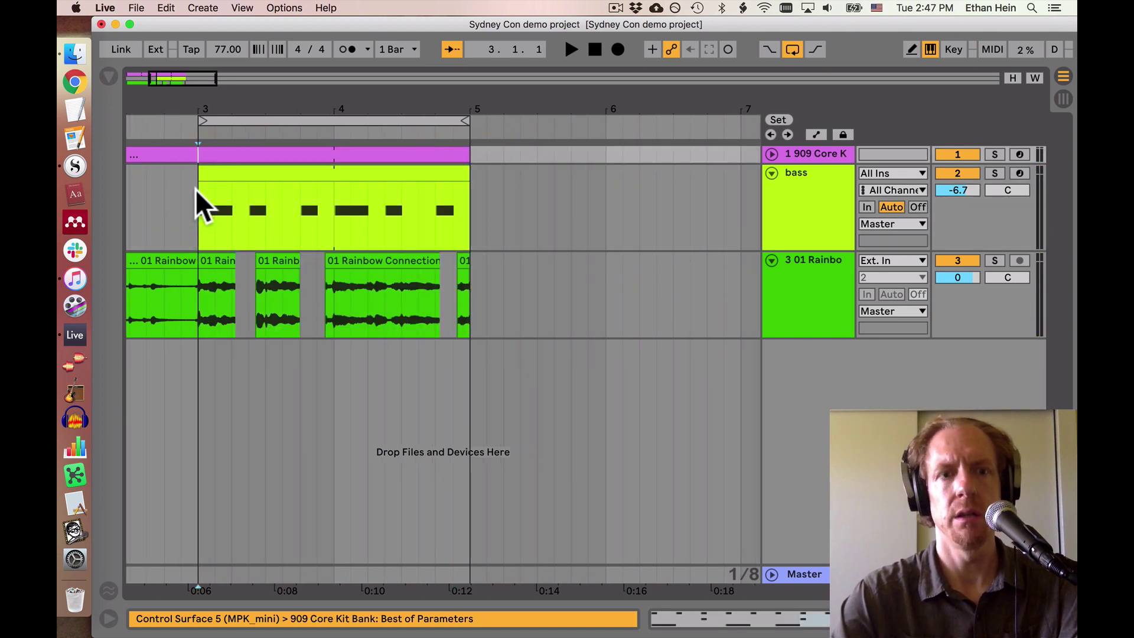
key(shift+Right)
key(shift+Right)
key(shift+Right)
key(shift+Right)
key(shift+Right)
key(shift+Right)
key(shift+Right)
key(shift+Right)
key(shift+Right)
key(shift+Right)
key(shift+Right)
key(shift+Right)
key(shift+Right)
key(shift+Right)
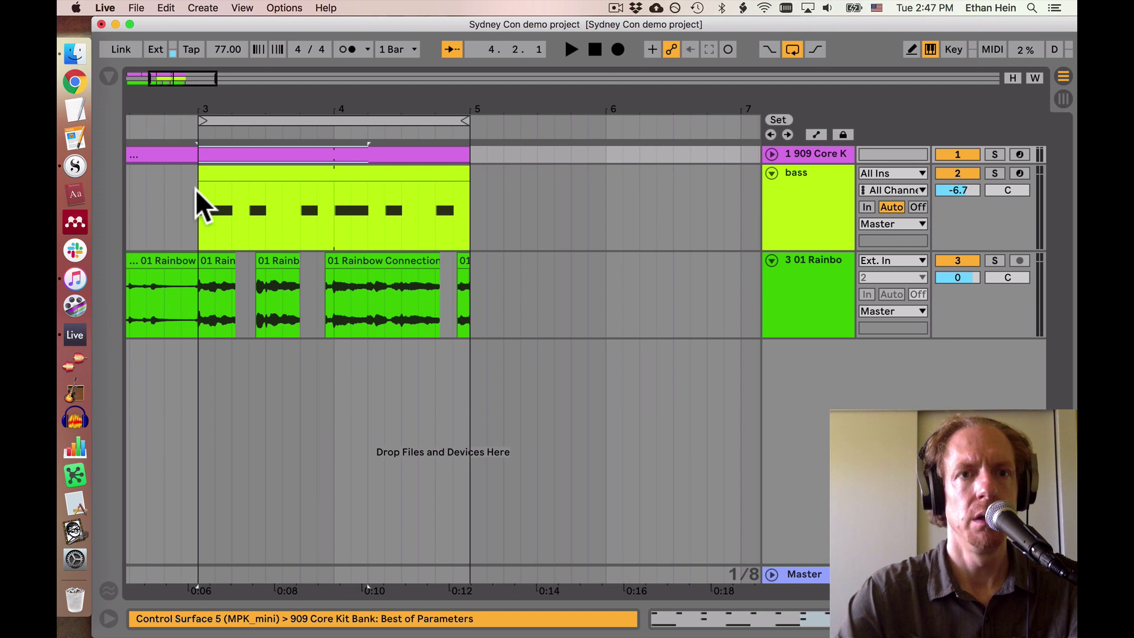
key(shift+Right)
key(shift+Down)
key(shift+Down)
key(shift+Down)
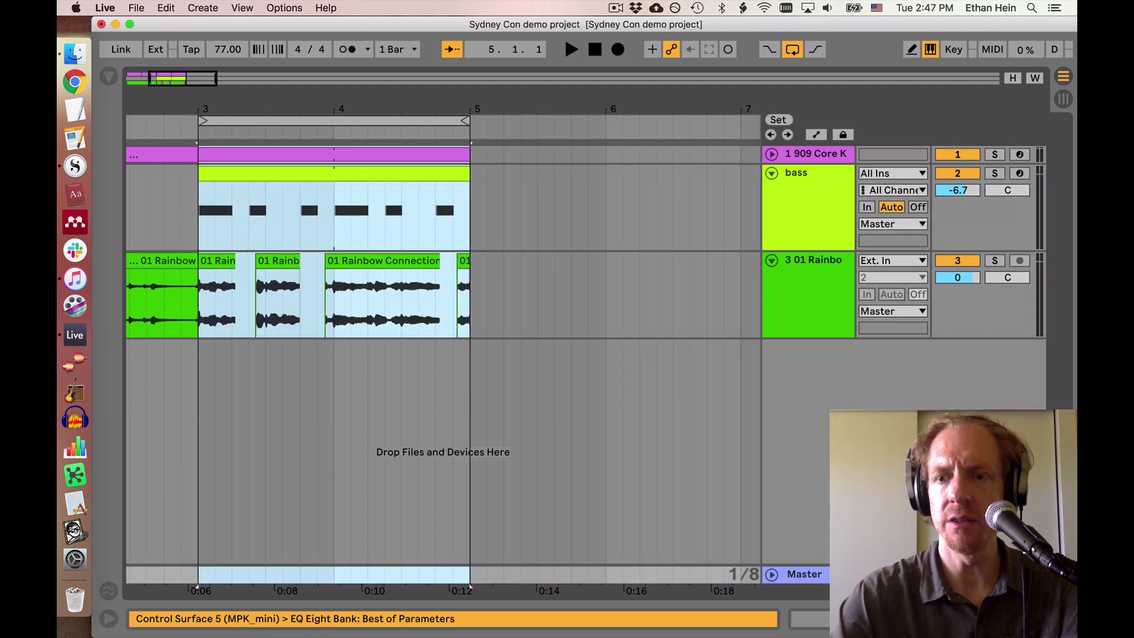
key(super+alt+l)
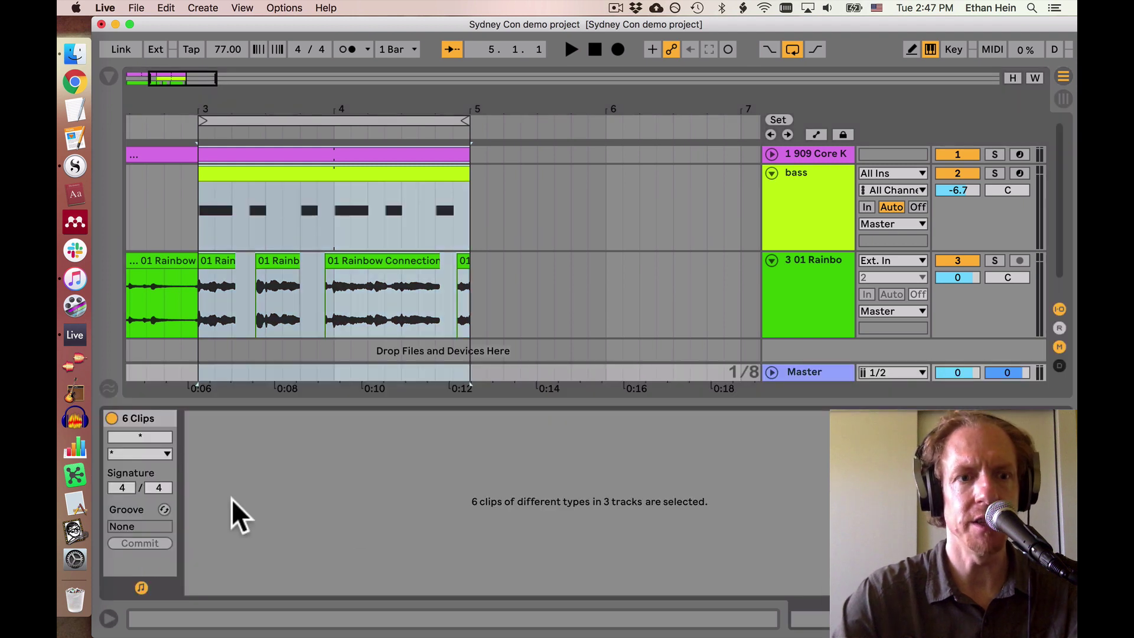
click(125, 443)
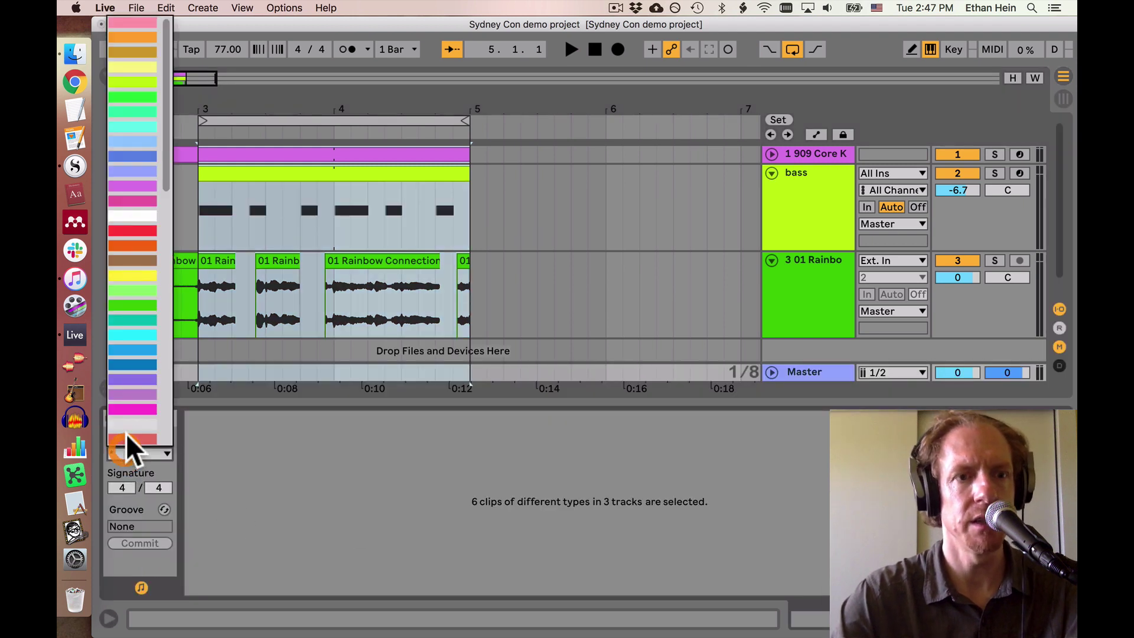
click(131, 350)
Duplicate the blue two-bar section three times so that it fills the arrangement up to 11.1.1
drag(311, 76, 338, 62)
key(super+d)
key(super+d)
key(super+d)
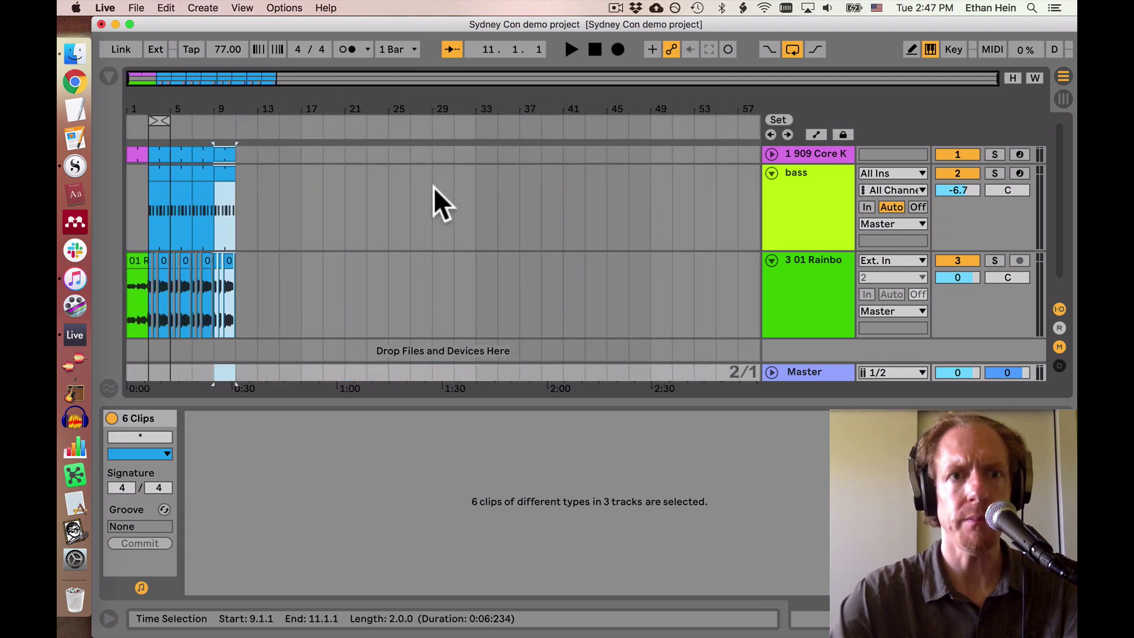
Loop the opening drum clip's range from 1.1.1 to 3.1.1 and play it
click(134, 155)
key(super+l)
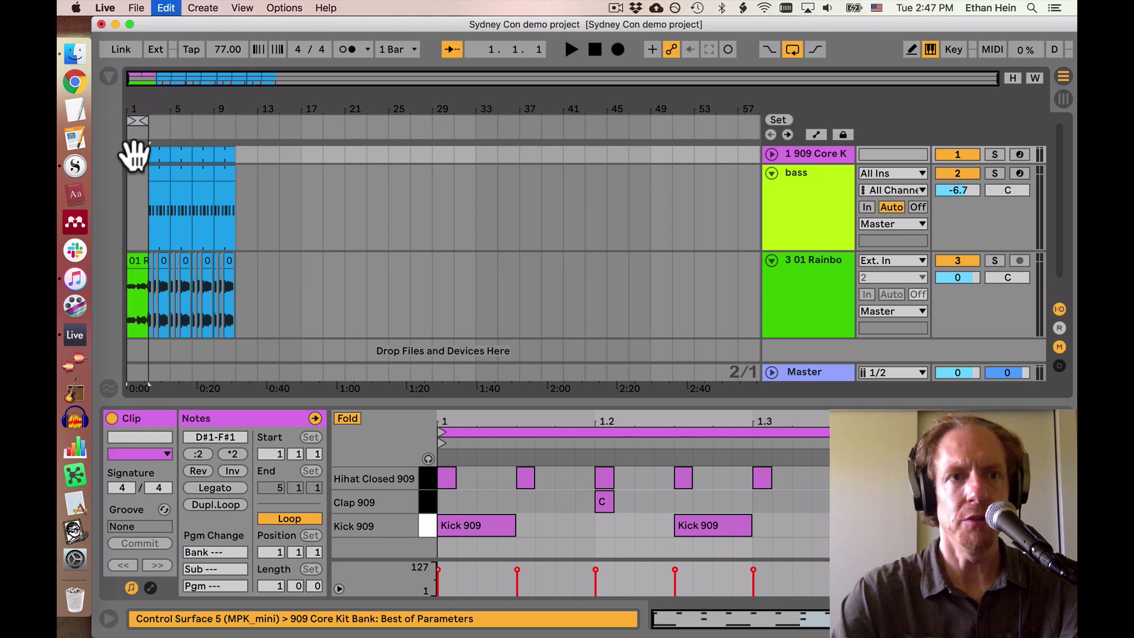
drag(136, 114, 129, 190)
Quantize the entire sample of the opening green Rainbow Connection clip
click(201, 259)
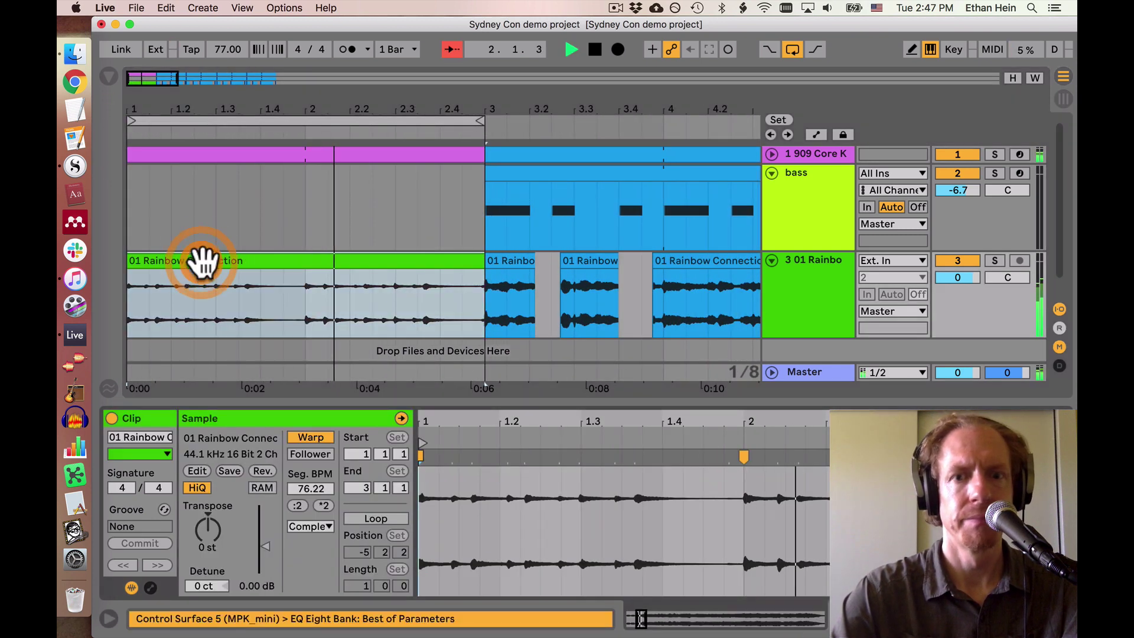
click(513, 491)
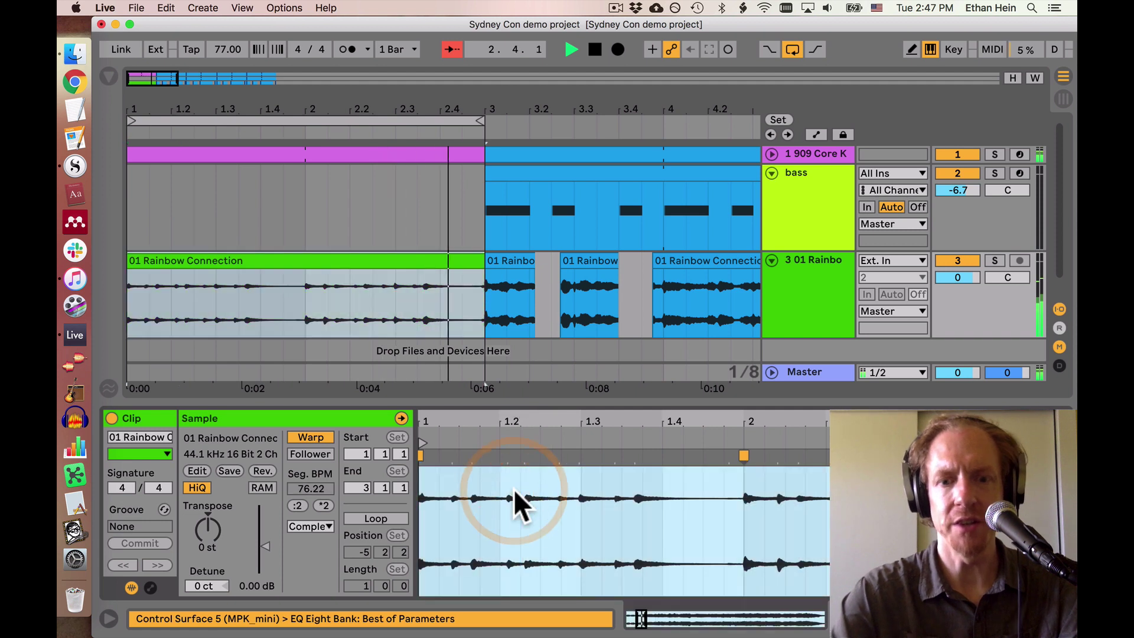
key(super+u)
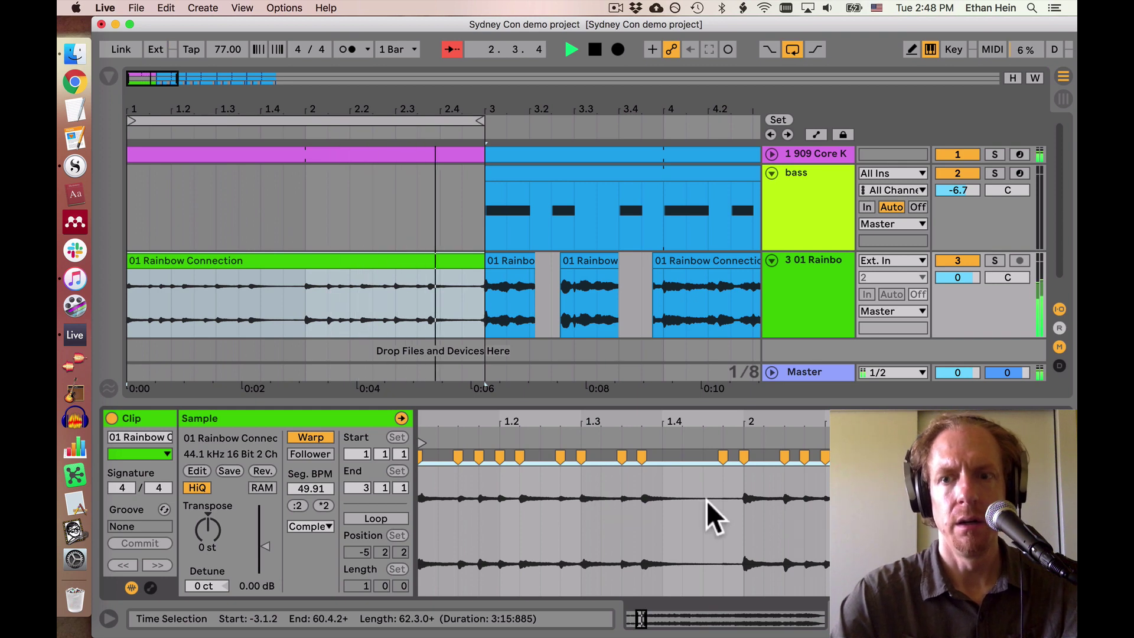
Loop 1.1.1 to 1.3.1 of the opening green Rainbow Connection clip and play it
key(space)
drag(218, 319, 111, 292)
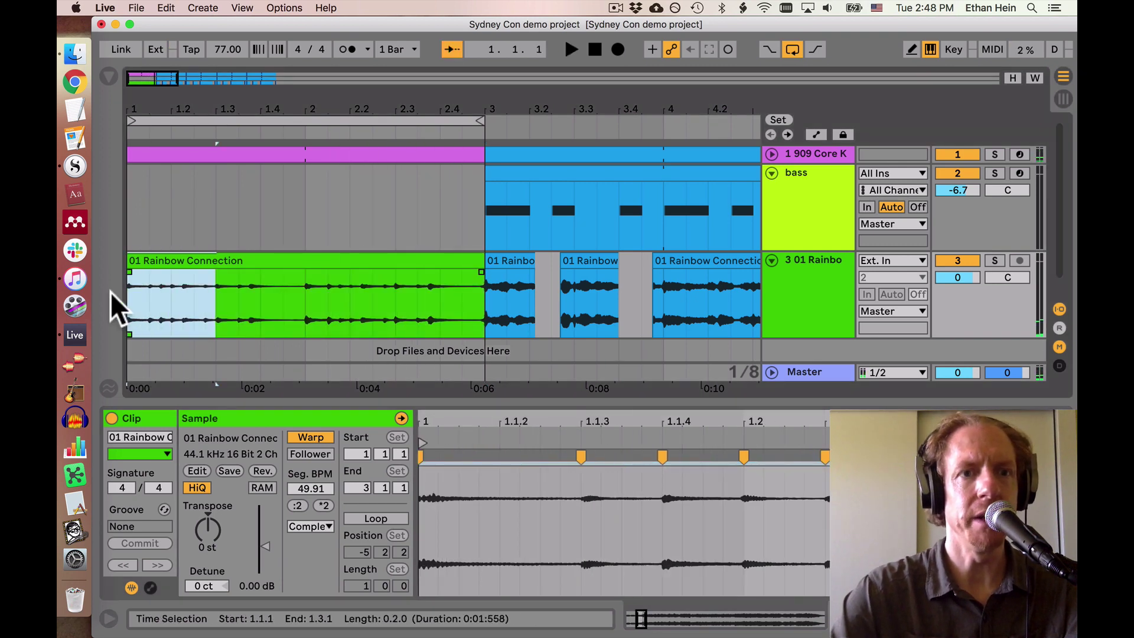
key(super+l)
key(space)
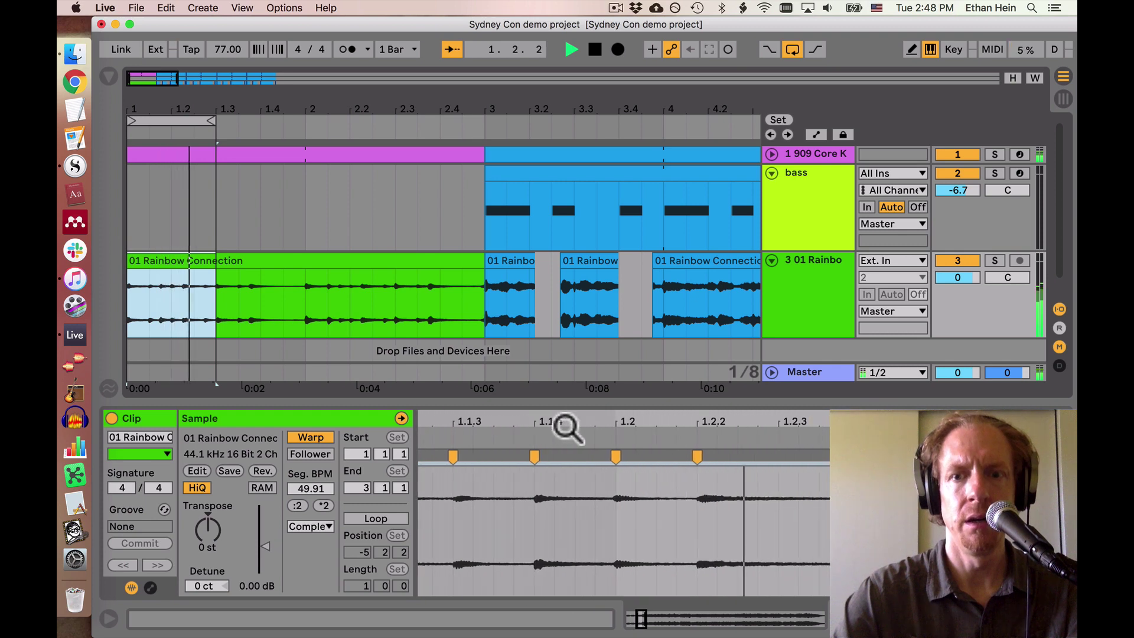
Shift the warp marker at 1.2.2 in the opening Rainbow Connection clip about half a sixteenth later
click(582, 482)
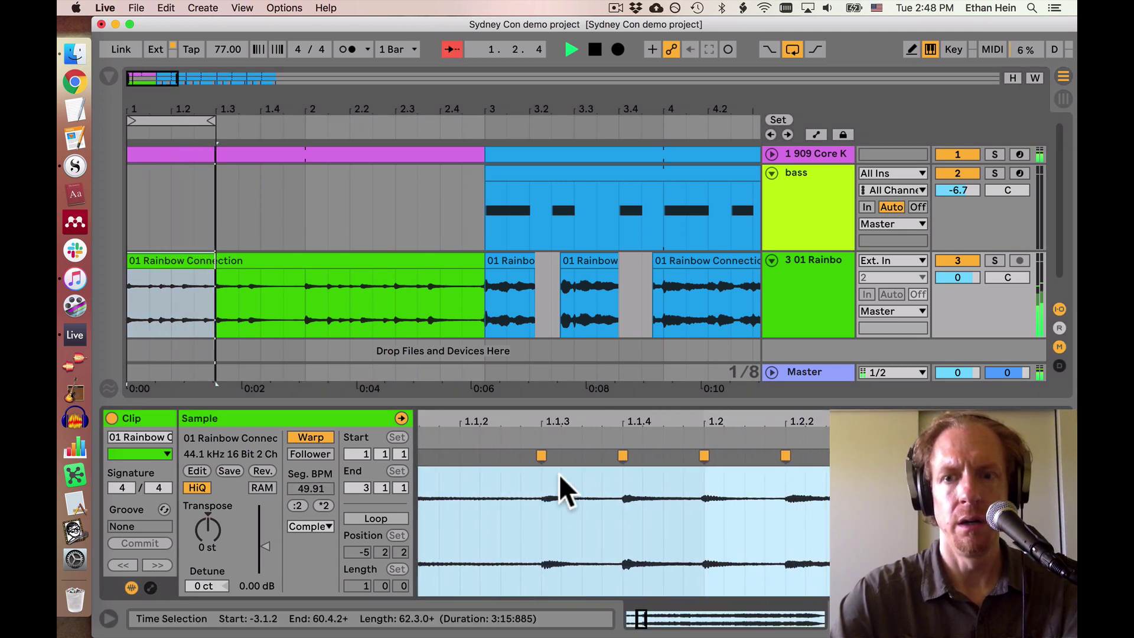
click(762, 480)
double_click(786, 455)
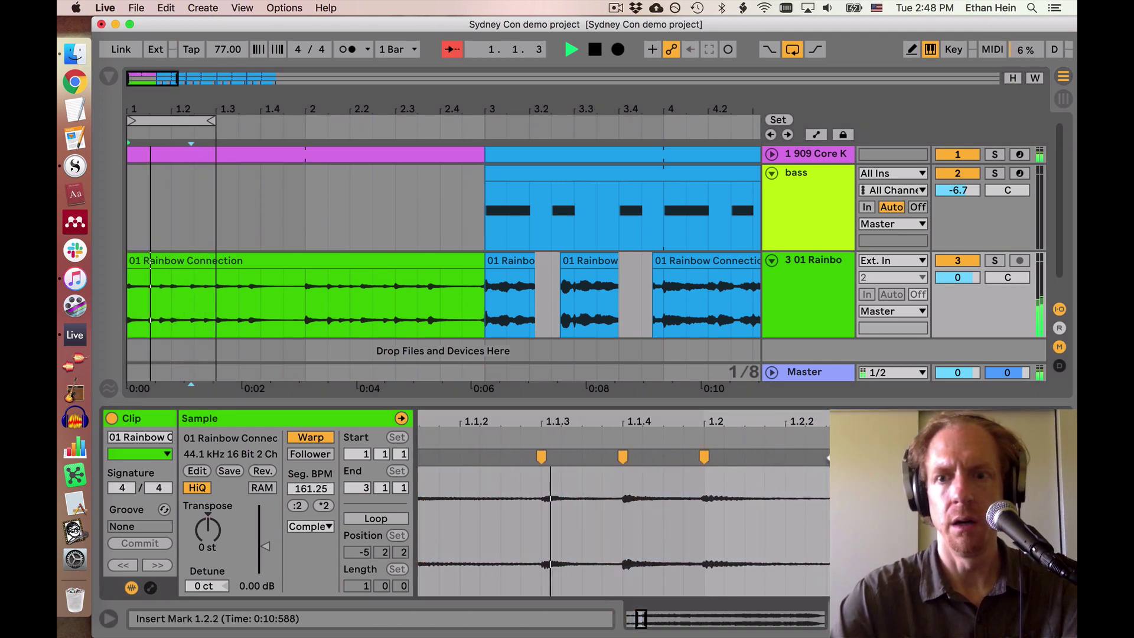
drag(867, 467, 822, 465)
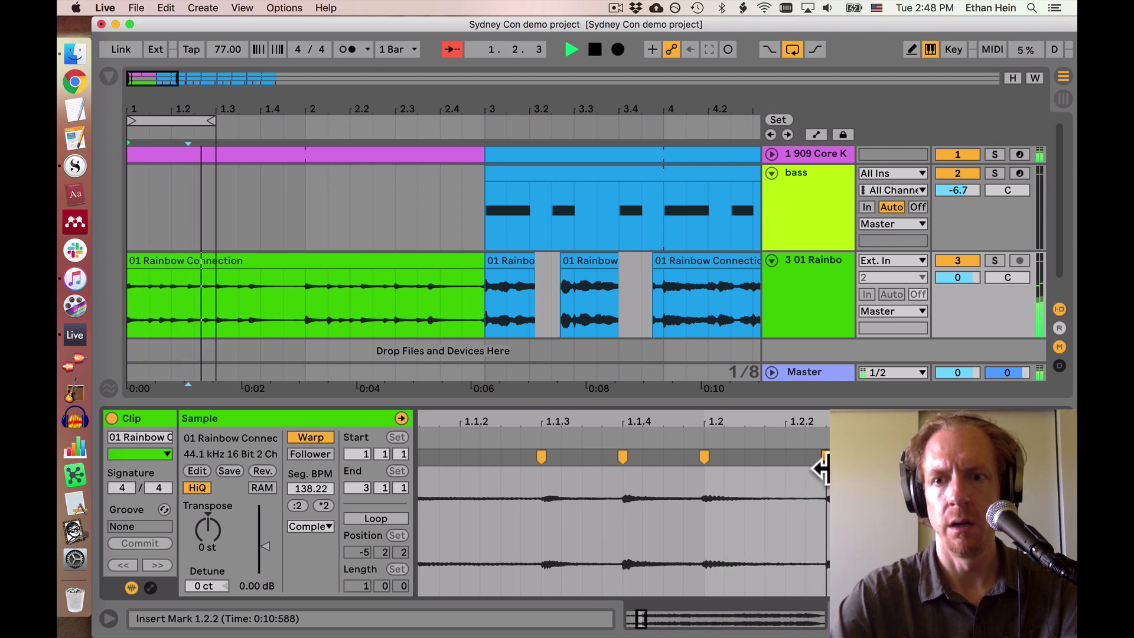
Audition 1.3.1 to 2.1.1 and 2.1.1 to 2.3.1 of the opening sample, shifting the warp marker at 2.2.2 slightly later
drag(214, 299, 311, 289)
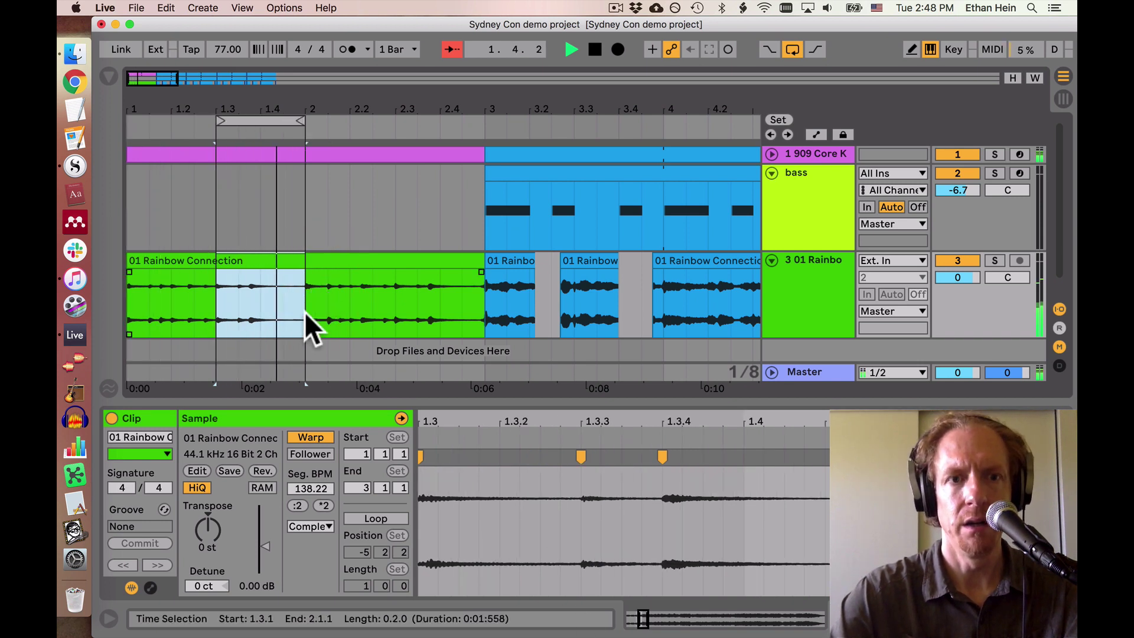
drag(309, 324, 391, 297)
key(super+l)
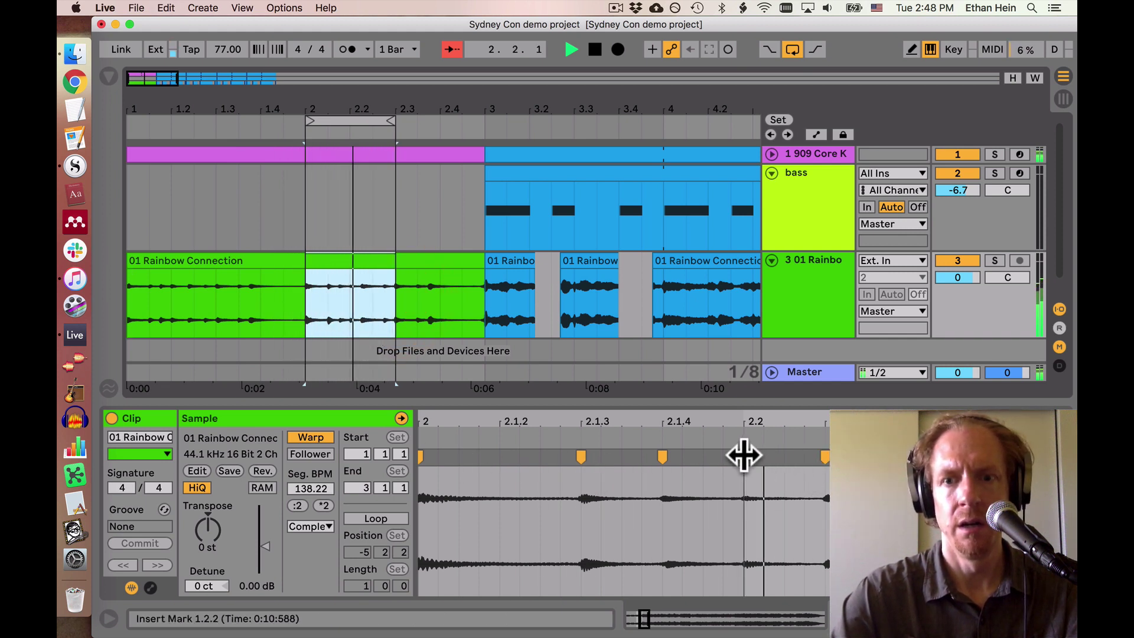
double_click(824, 458)
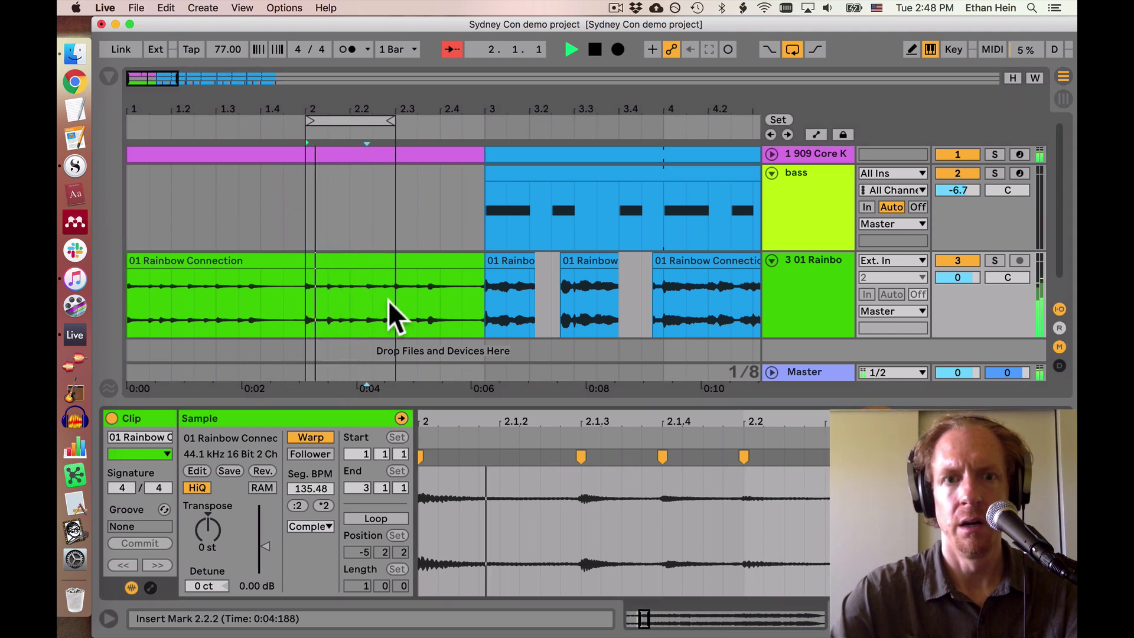
Loop and audition 2.3.1 to 3.1.1 of the opening sample, and extend the loop back to 1.1.1
drag(400, 319, 494, 299)
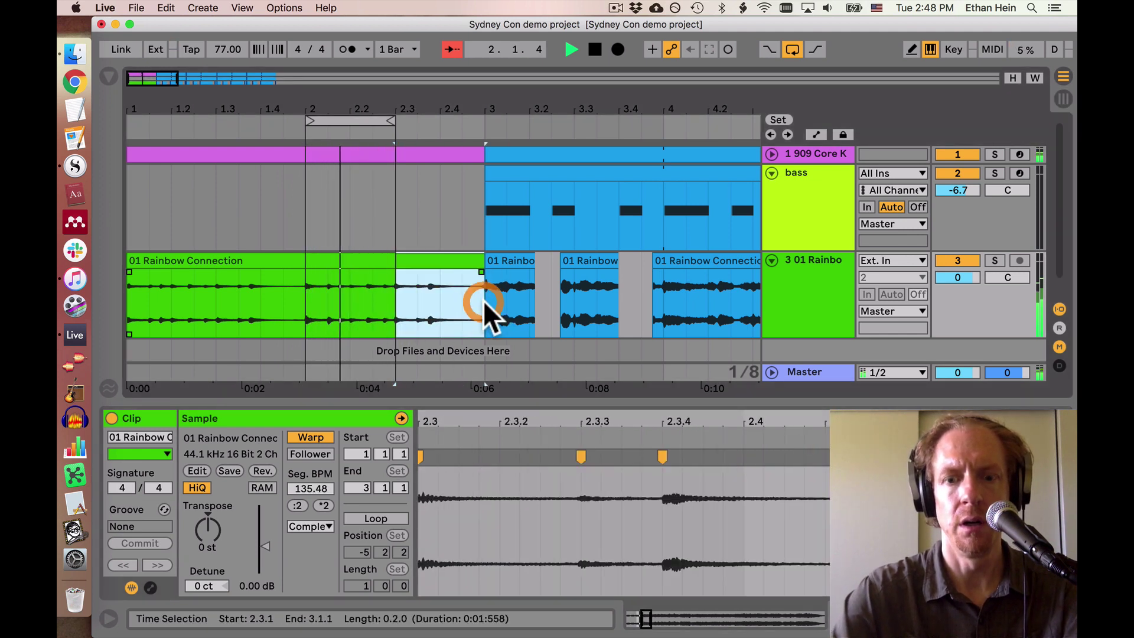
key(super+i)
key(super+z)
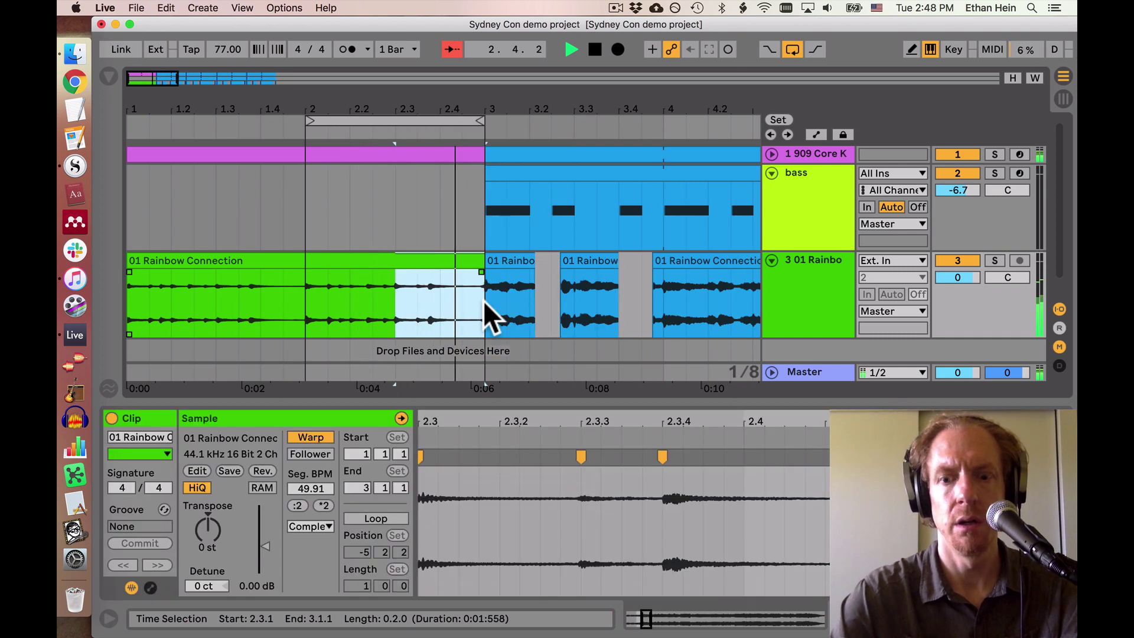
key(super+l)
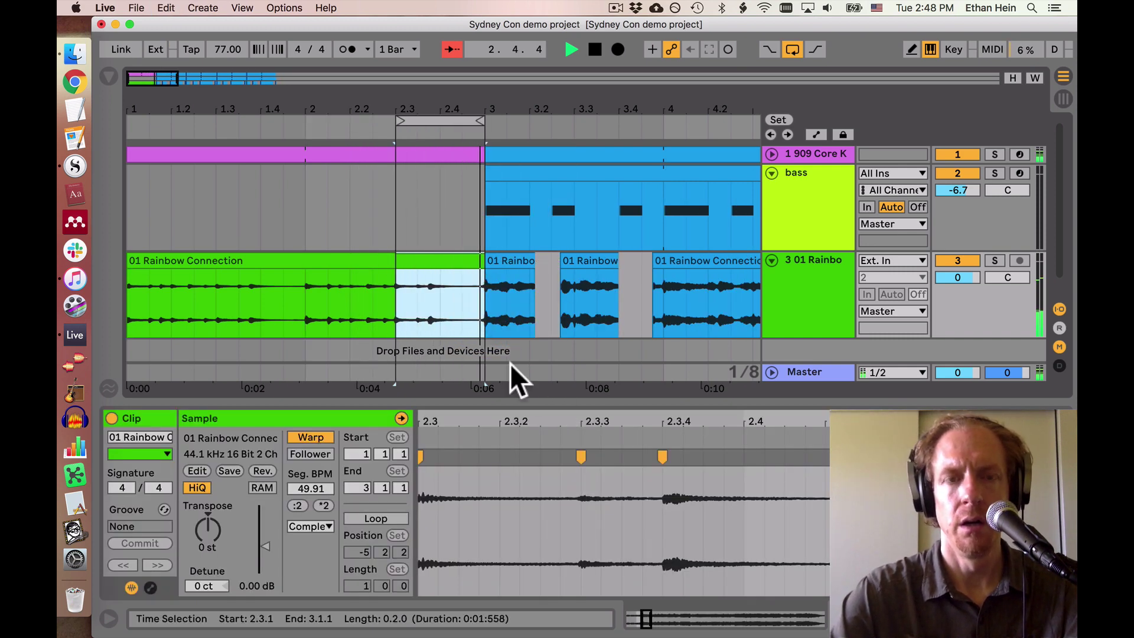
key(space)
drag(405, 121, 77, 98)
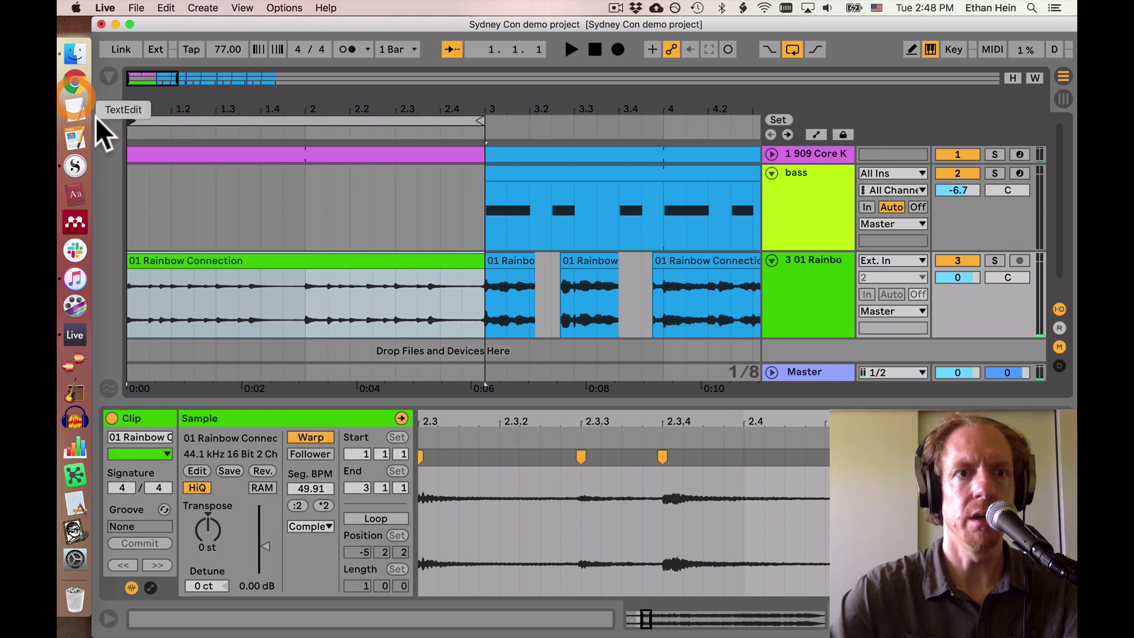
Color the opening two-bar drum clip and green Rainbow Connection clip yellow
click(186, 153)
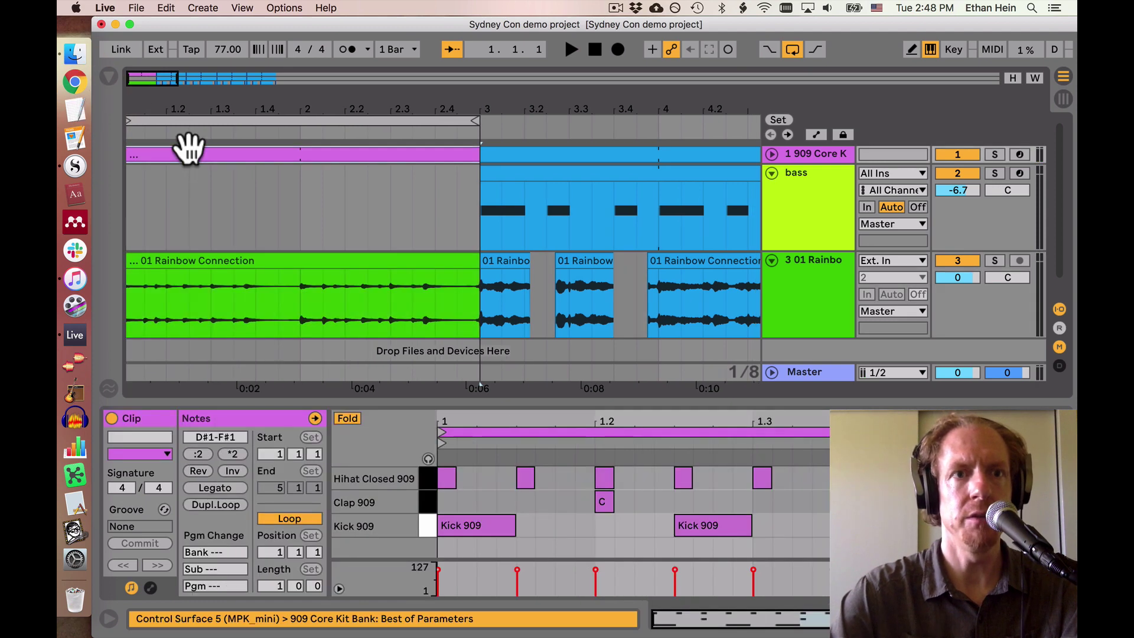
shift+click(215, 251)
click(125, 456)
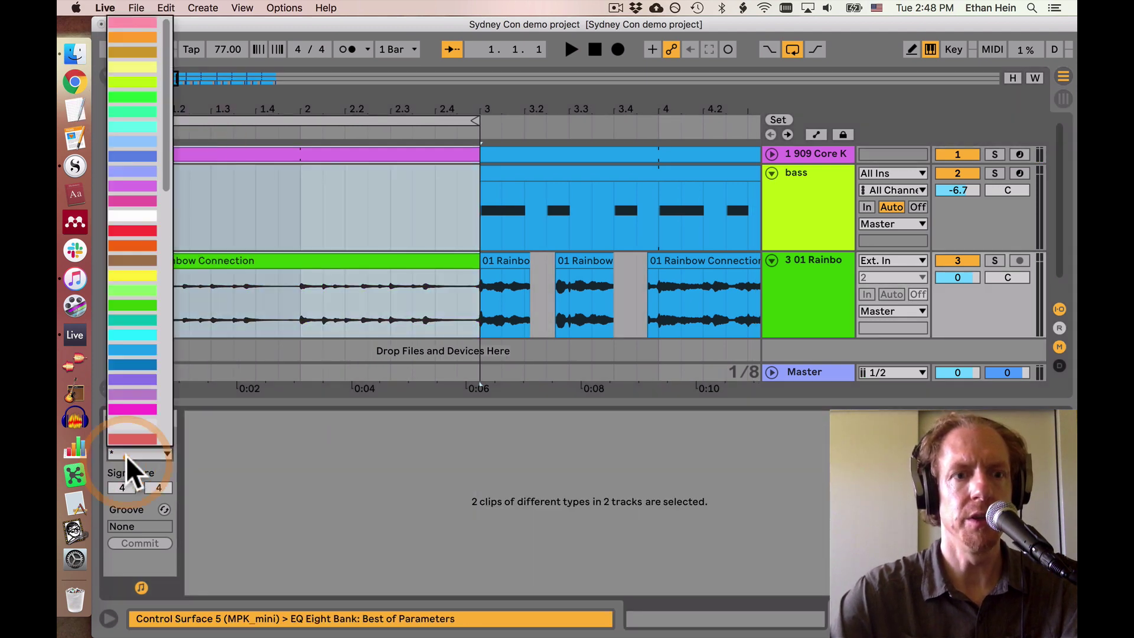
click(144, 277)
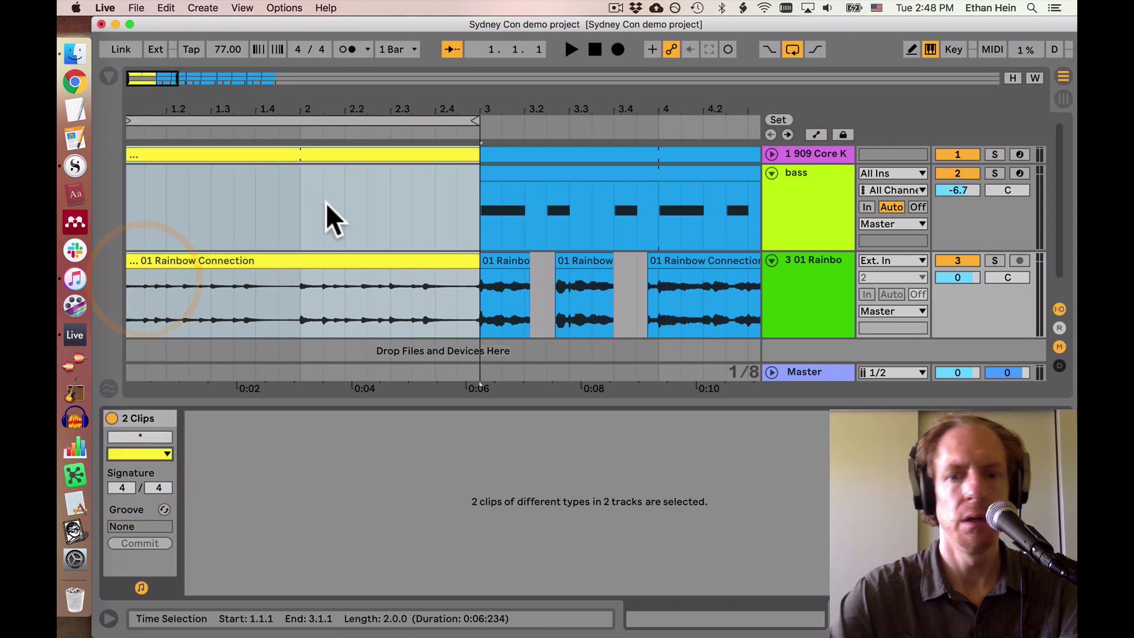
Insert two bars of silence three times before the yellow opening section so that it starts at 7.1.1
drag(283, 104, 202, 103)
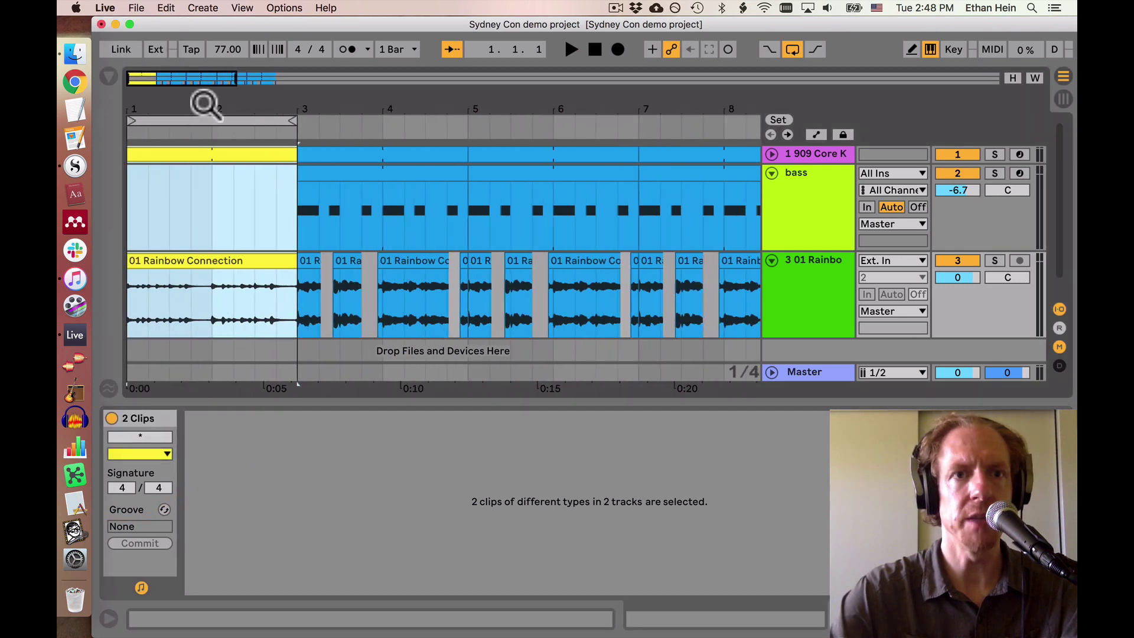
click(200, 153)
shift+click(209, 264)
key(super+i)
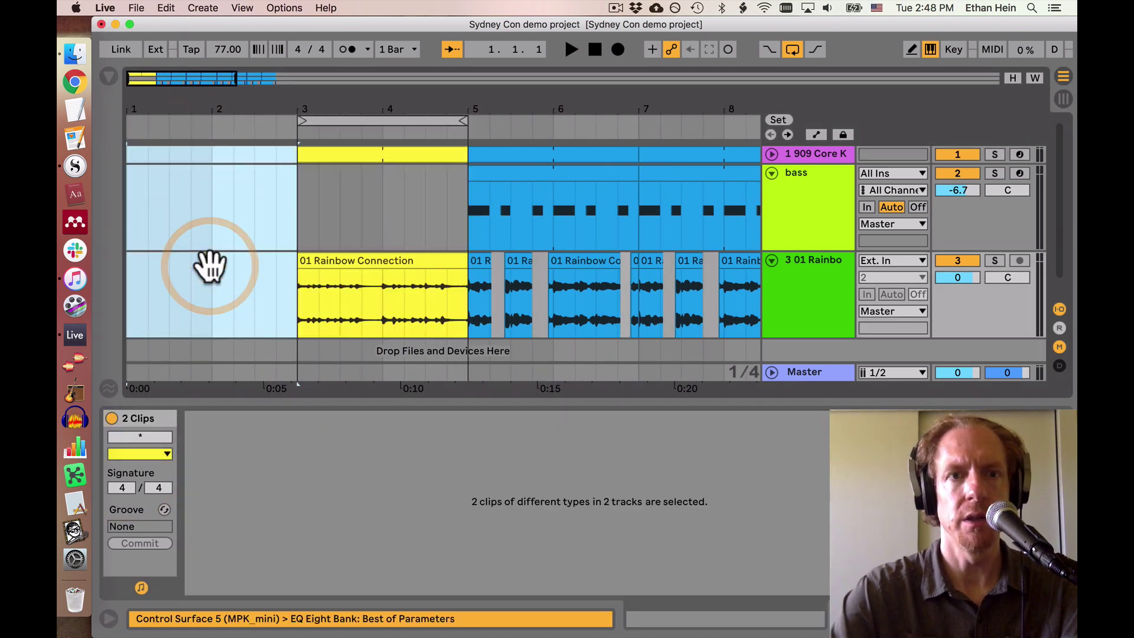
key(super+i)
key(super+i)
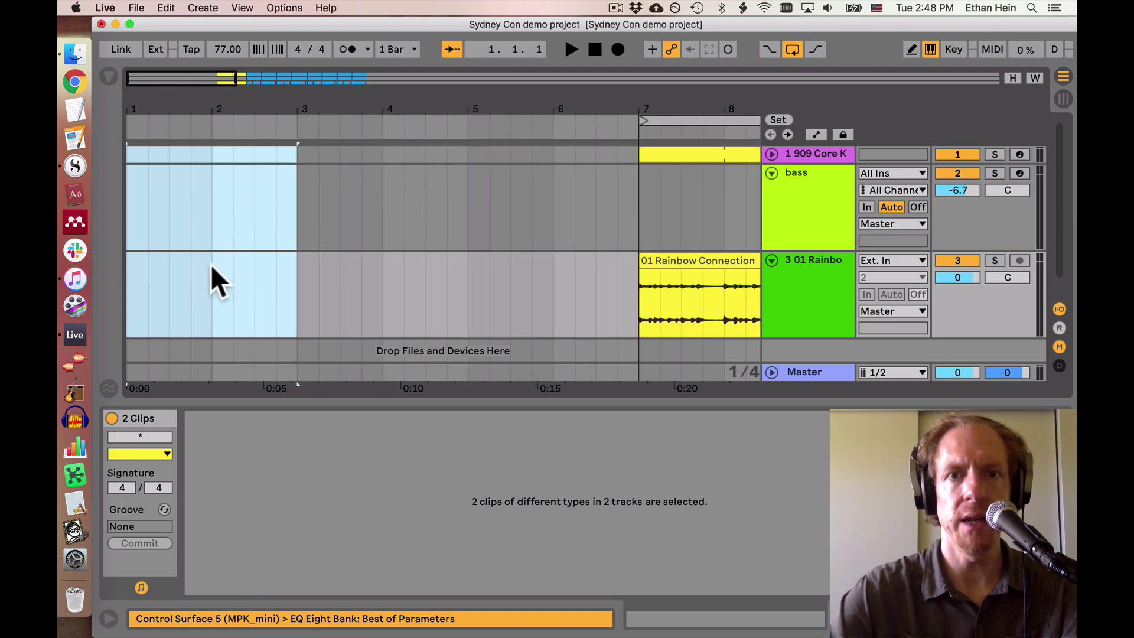
Copy the yellow two-bar section to 1.1.1 and duplicate it twice to fill the gap up to 7.1.1
click(667, 153)
shift+click(666, 260)
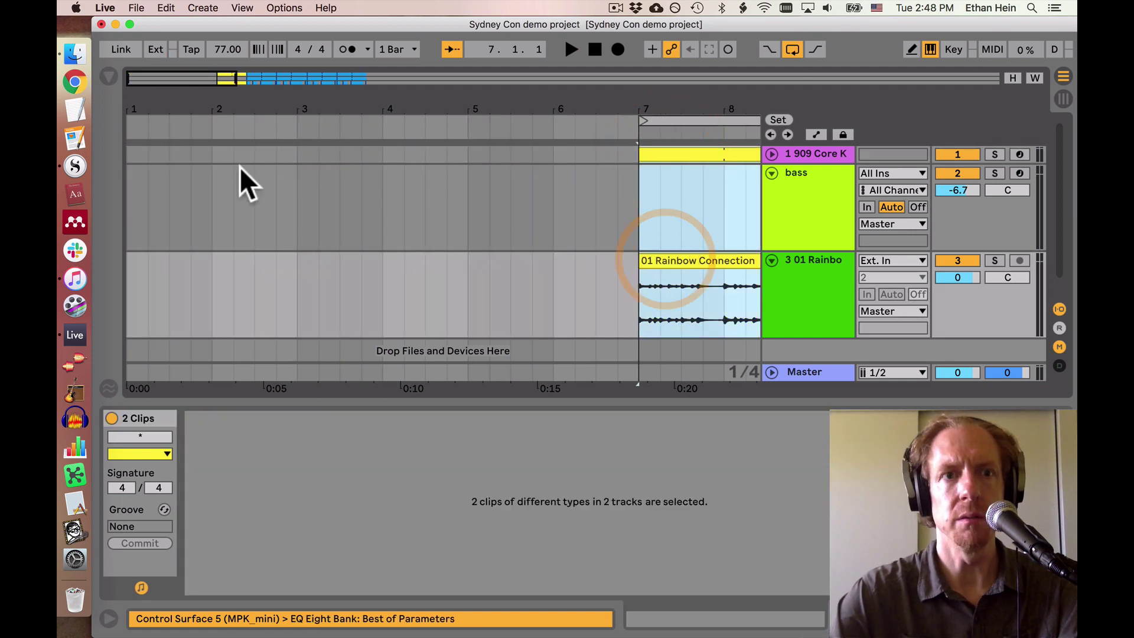
click(127, 154)
key(super+v)
key(super+d)
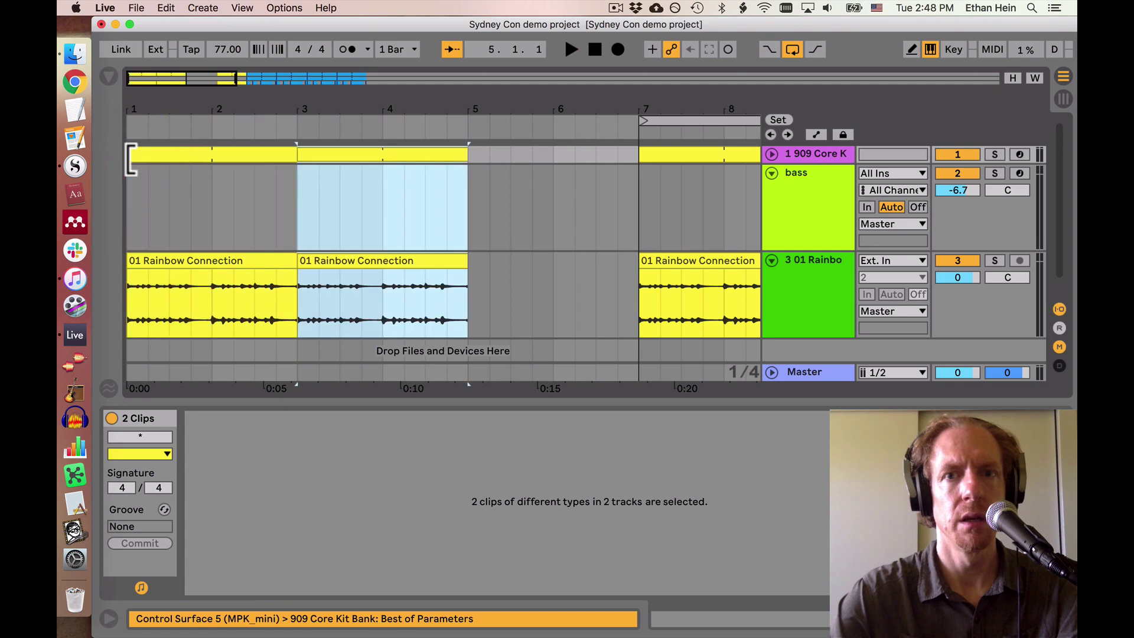
key(super+d)
Loop the whole arrangement from 1.1.1 to 17.1.1 and play its opening bars
drag(219, 106, 144, 108)
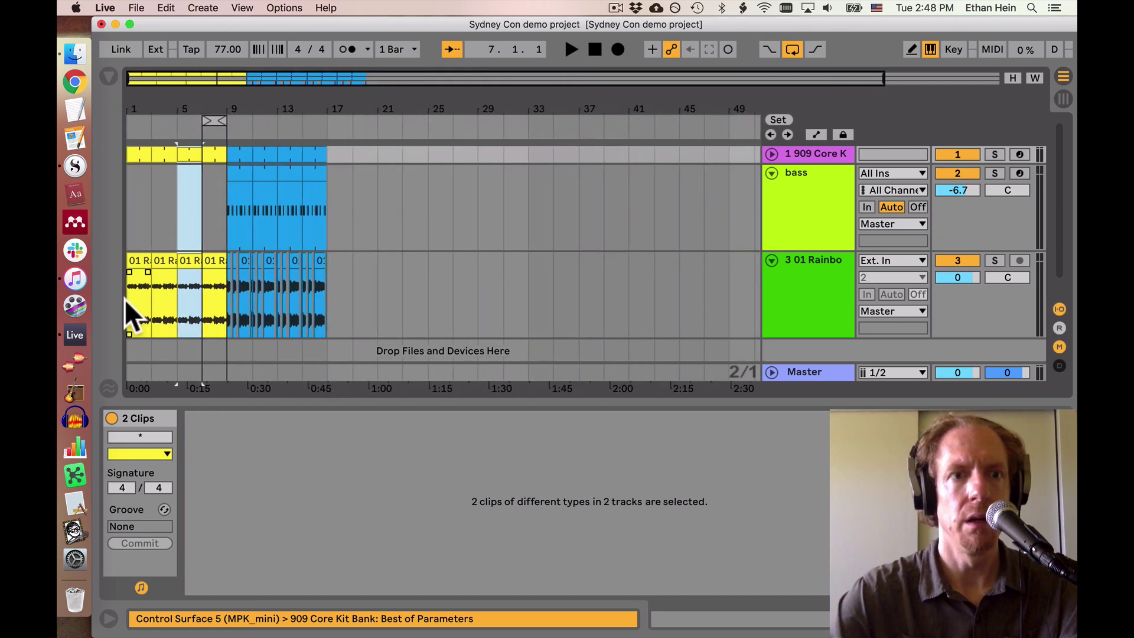
drag(125, 298, 331, 268)
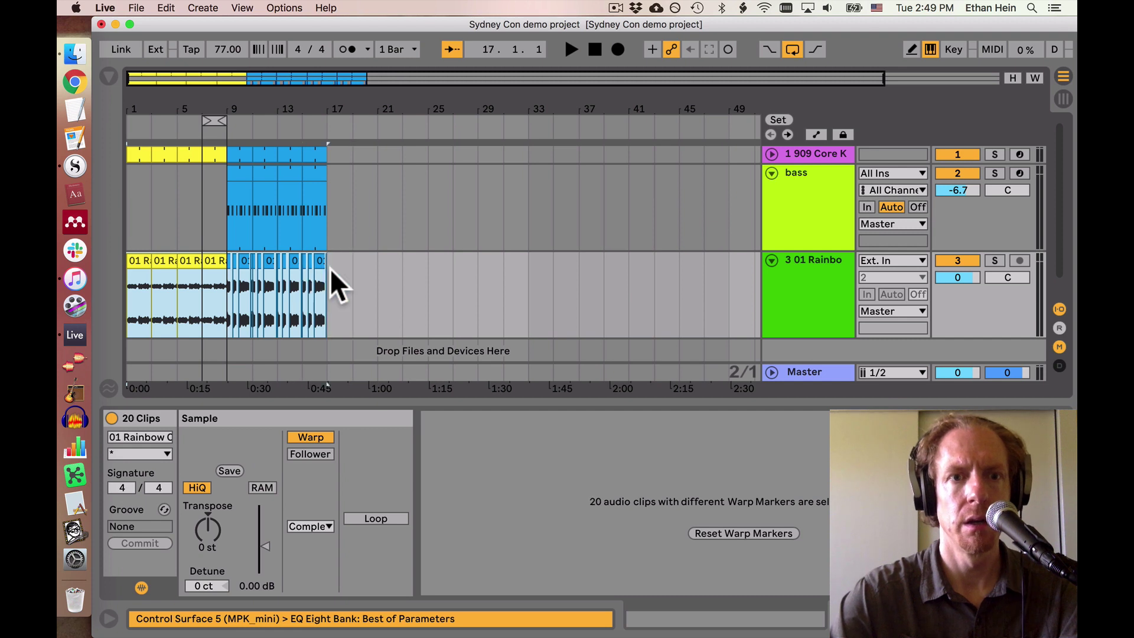
key(super+l)
key(space)
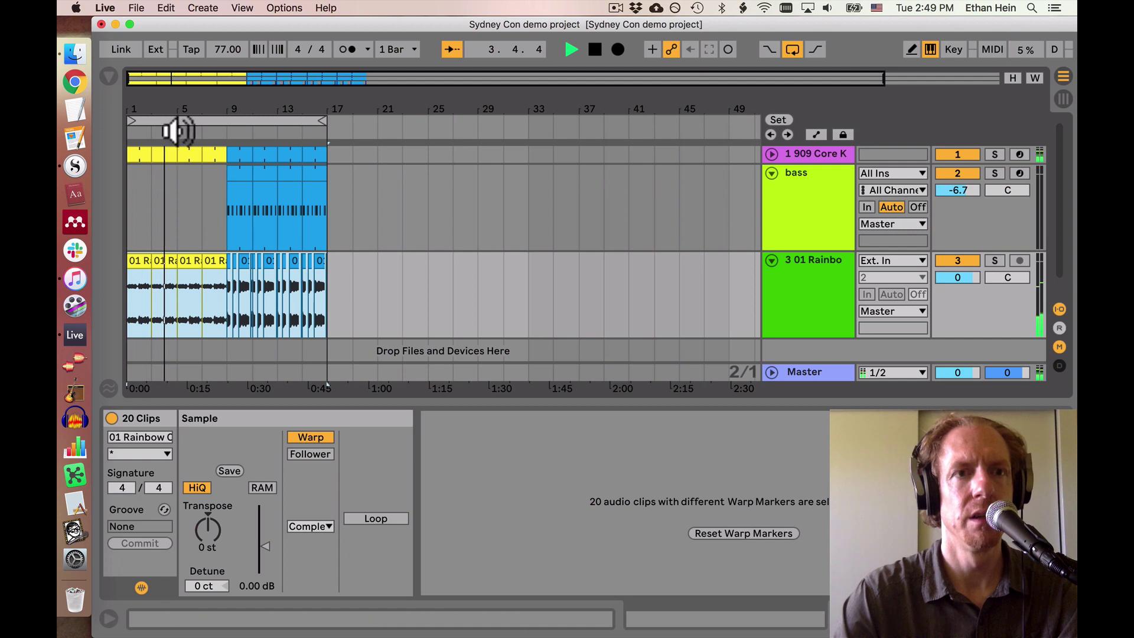
drag(178, 126, 171, 102)
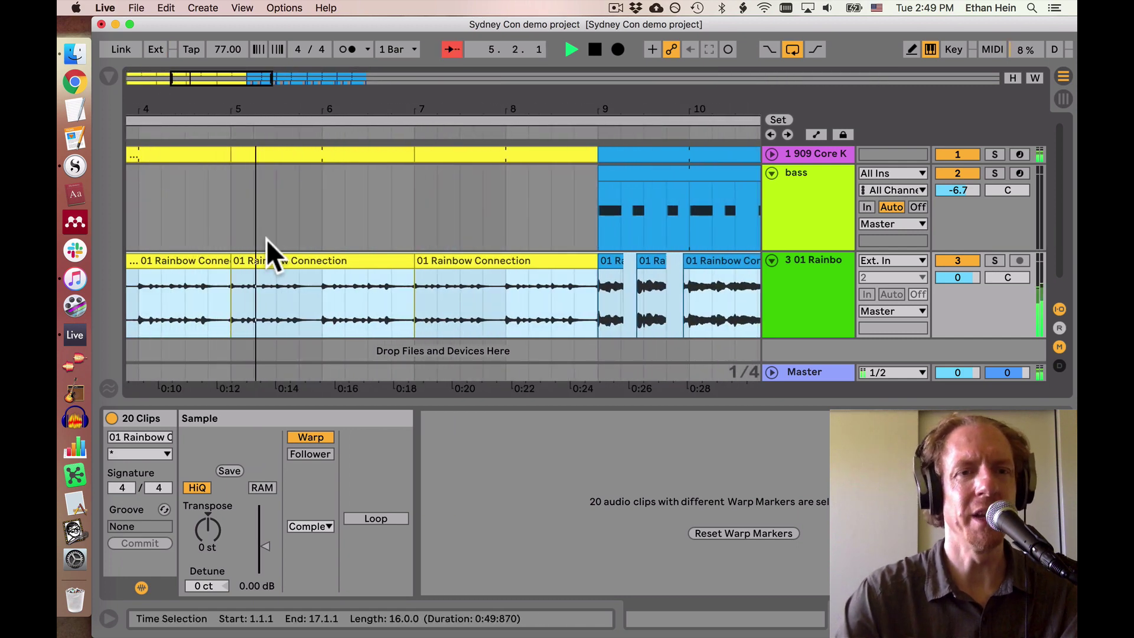
key(space)
Play the arrangement from 4.4.3 to check the sample's transition at 5.1.1
drag(223, 101, 223, 139)
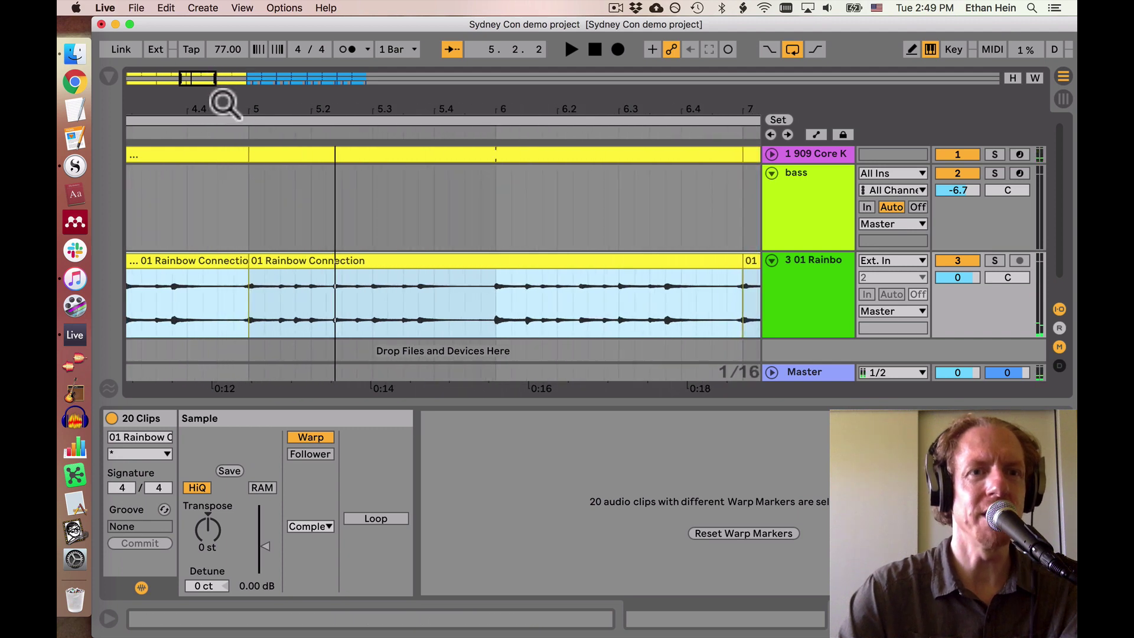
click(217, 300)
key(space)
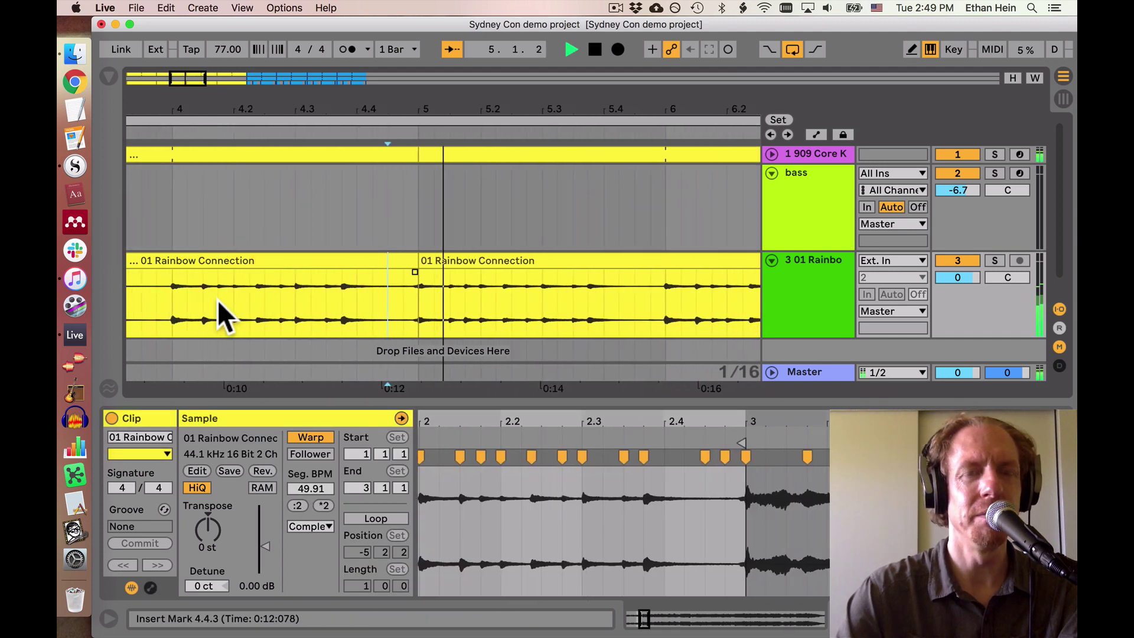
drag(496, 100, 353, 100)
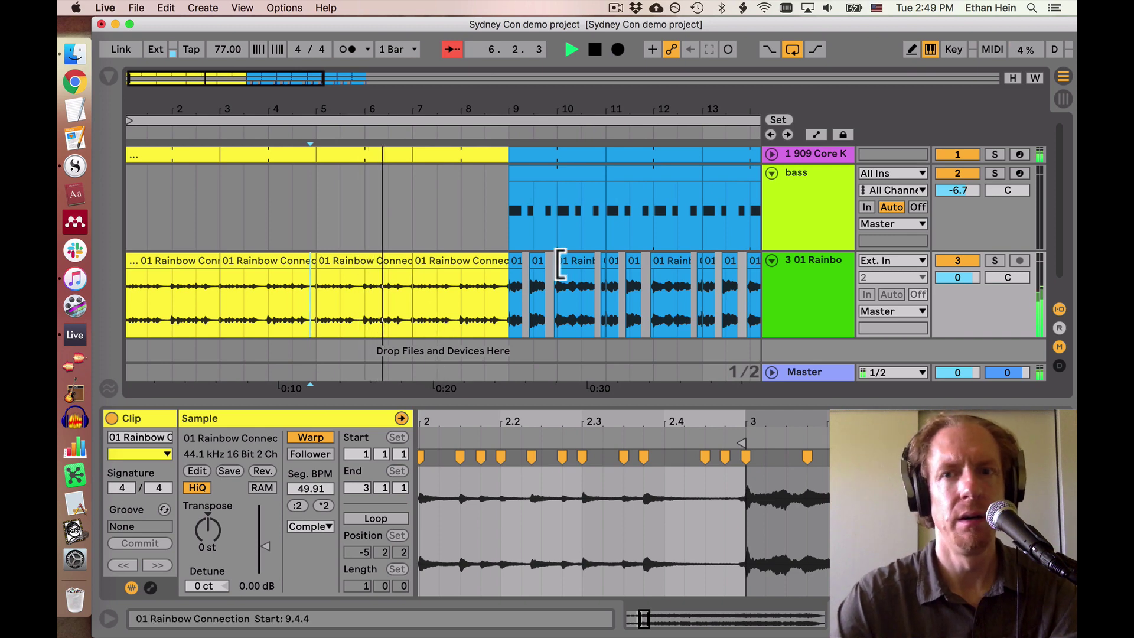
key(space)
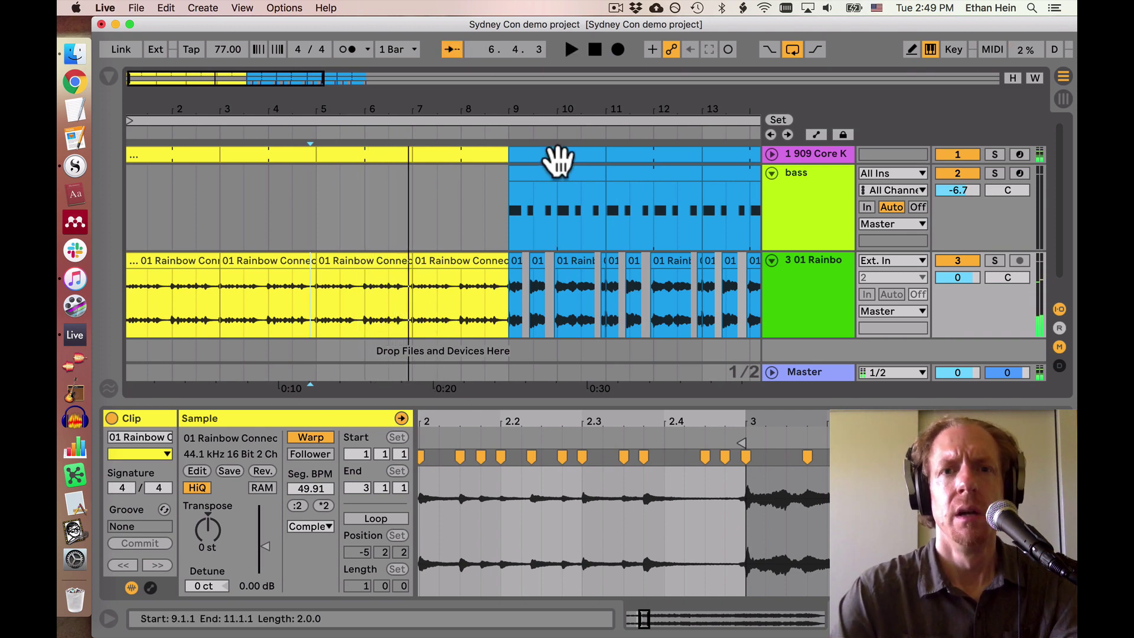
Copy the blue two-bar bass clip at 9.1.1 to 1.1.1, and play it looped from 1.1.1 to 3.1.1
click(552, 177)
click(129, 203)
key(super+v)
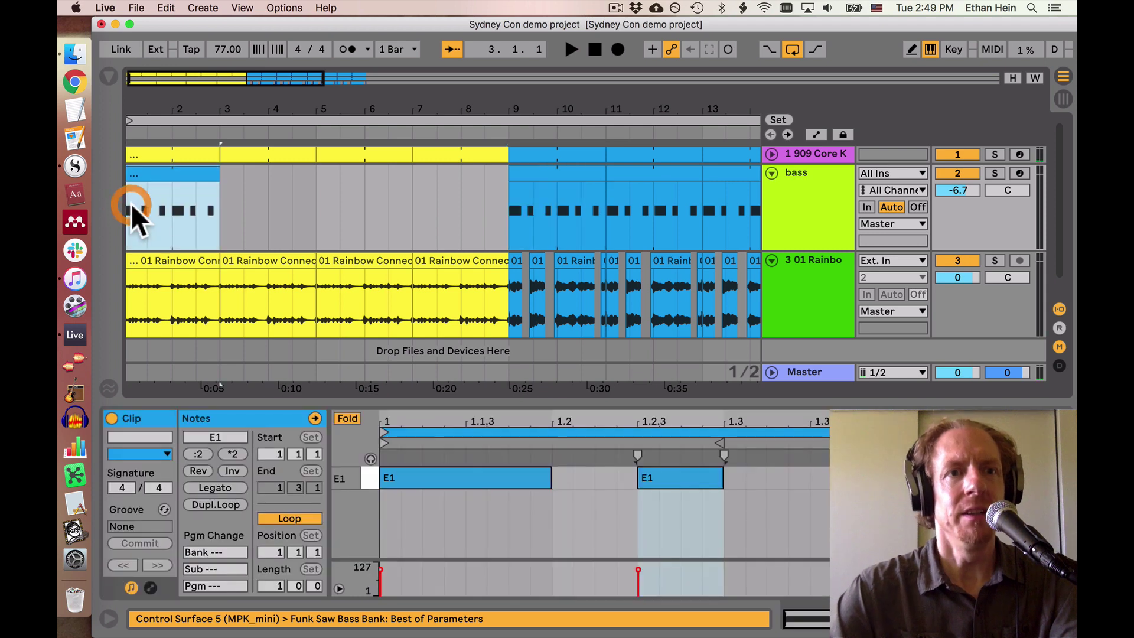
key(space)
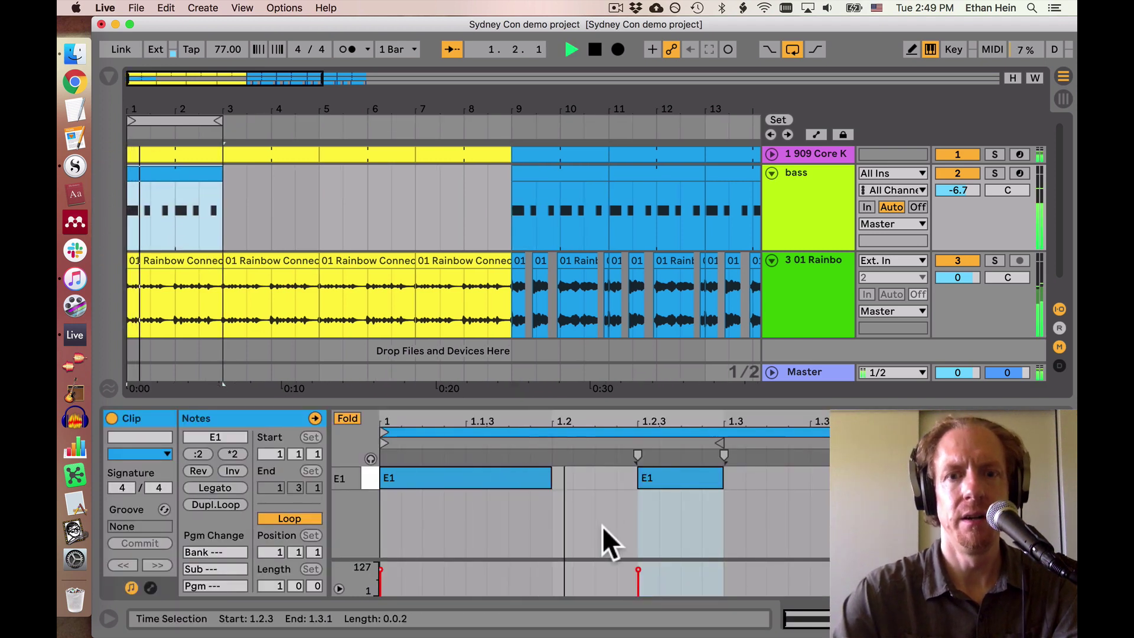
Unfold the bass clip's piano roll and transpose all of its E1 notes down to A0
click(349, 420)
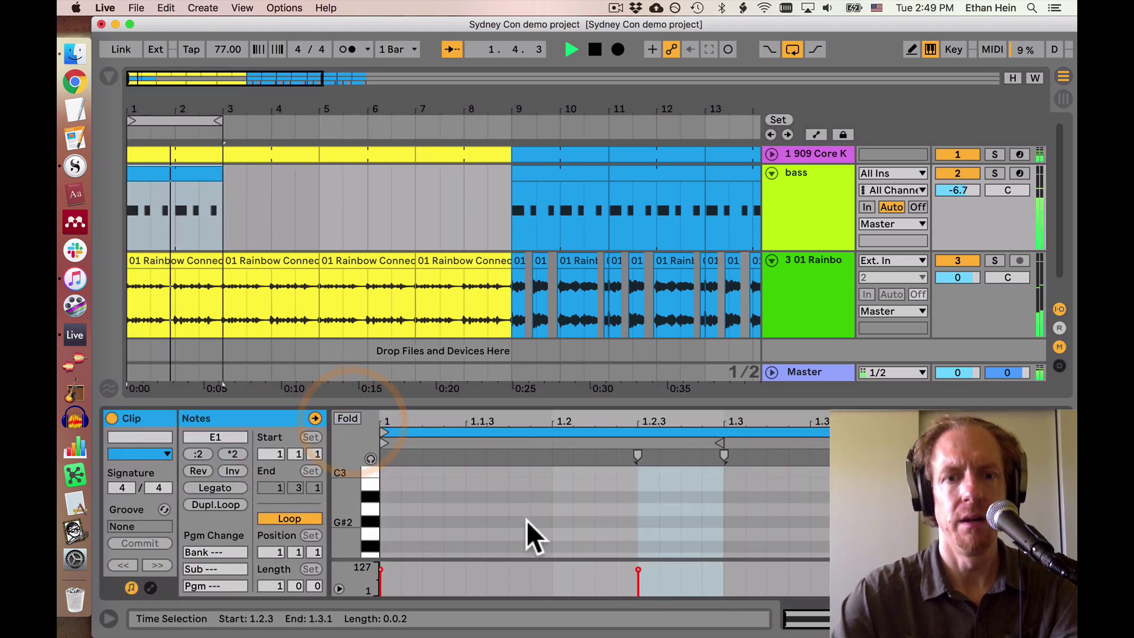
scroll(526, 519, down, 3)
drag(491, 514, 1069, 176)
key(Down)
key(Down)
key(Down)
key(Down)
key(Down)
key(Down)
key(Down)
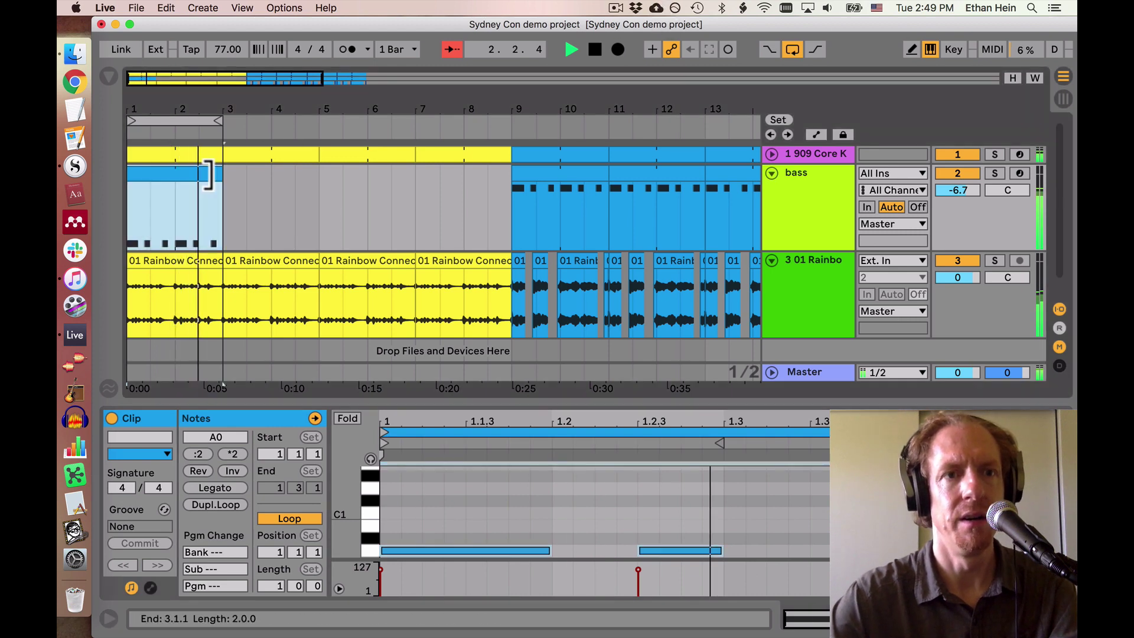
Duplicate the opening two-bar bass clip three times to fill the yellow section up to 9.1.1
key(super+d)
key(super+d)
key(super+d)
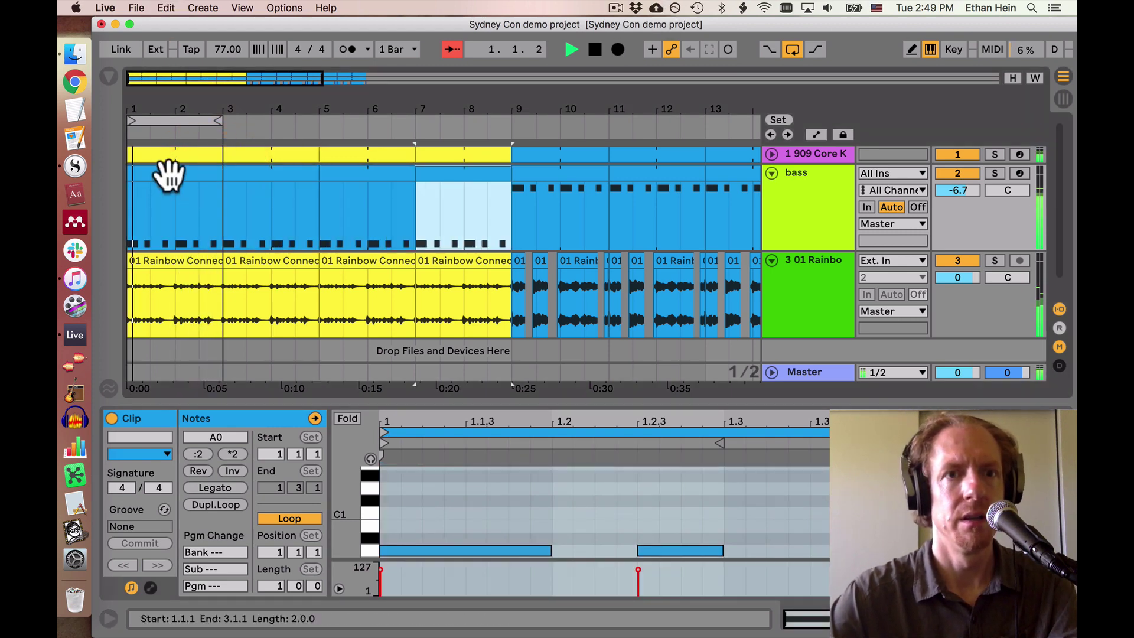
Color the four opening bass clips yellow and turn off the arrangement loop
shift+click(168, 174)
click(148, 454)
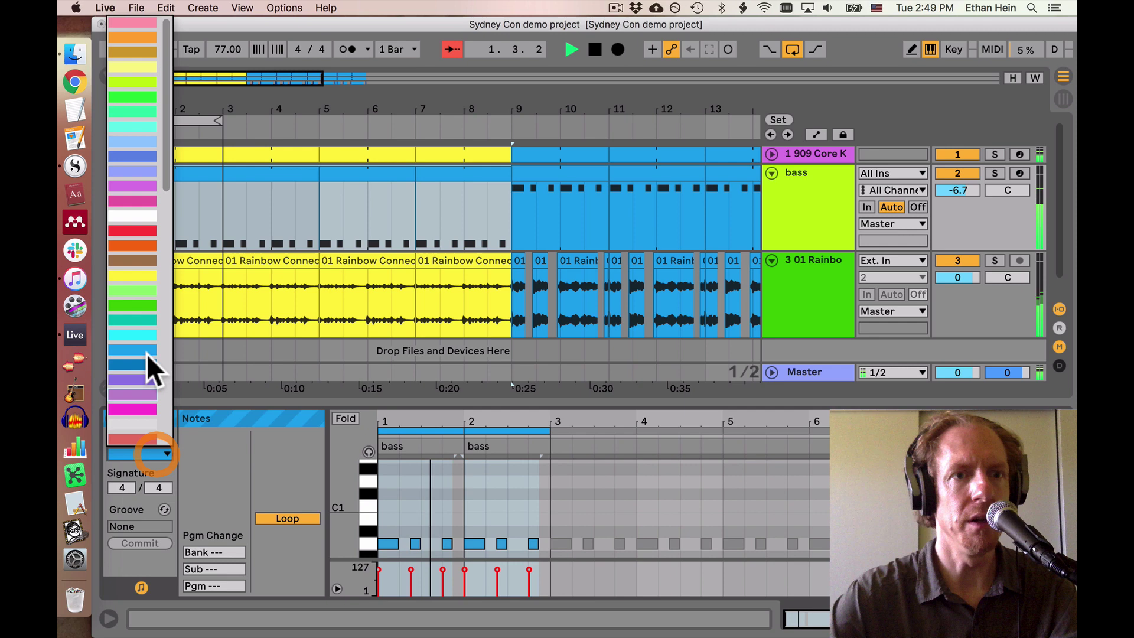
click(130, 276)
click(791, 49)
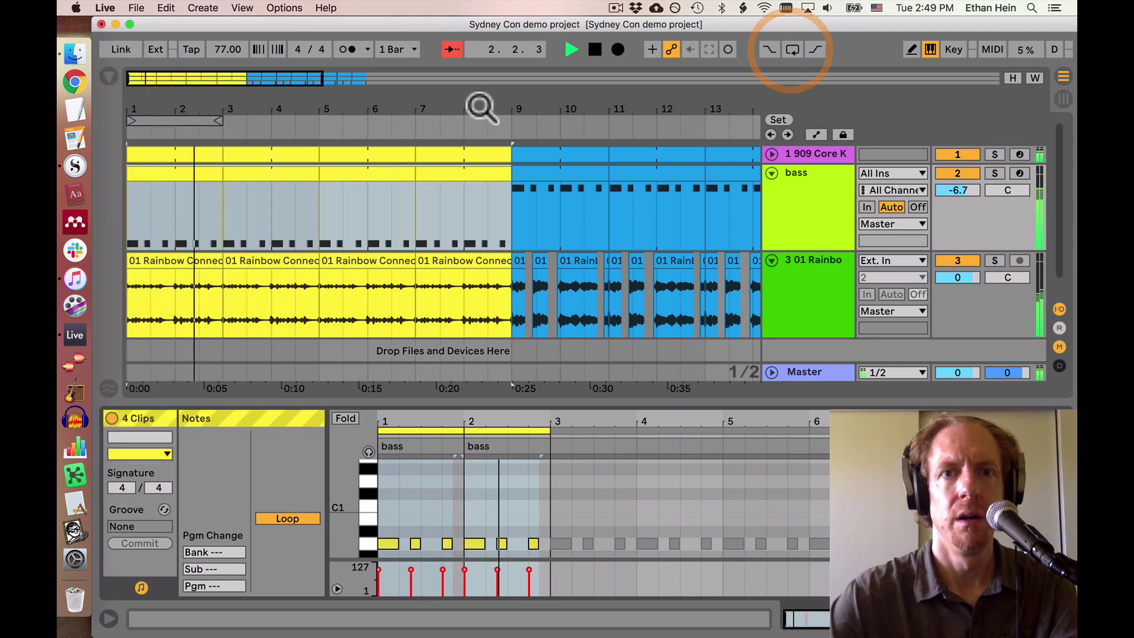
Duplicate the clips on all three tracks from 1.1.1 to 17.1.1 twice, extending the arrangement to 49.1.1
drag(482, 109, 481, 82)
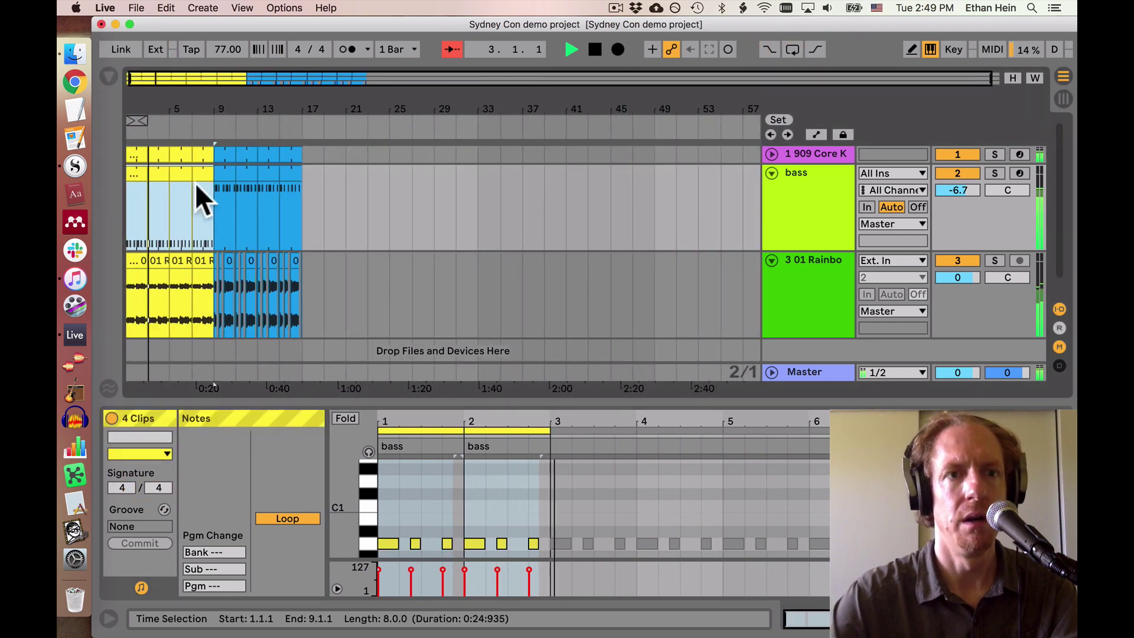
click(134, 155)
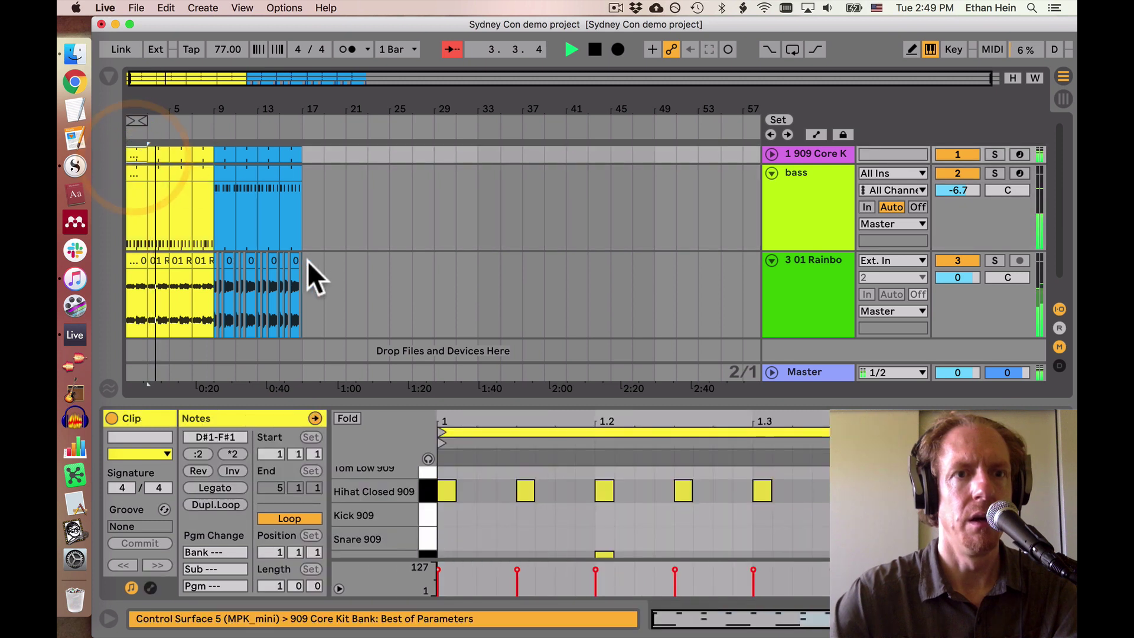
shift+click(306, 271)
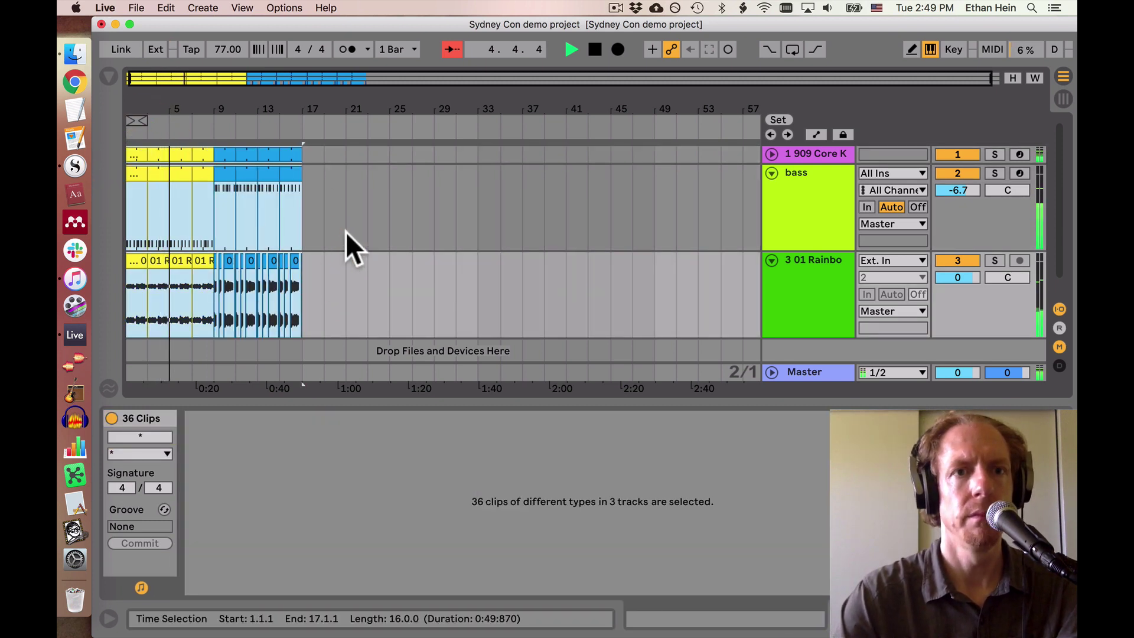
key(super+d)
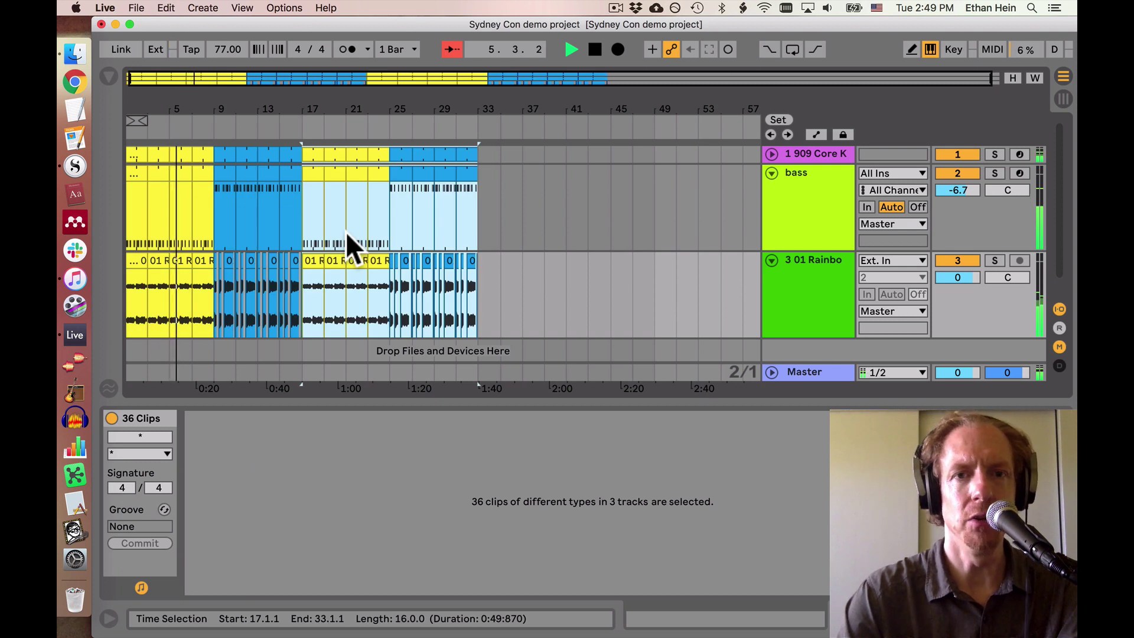
key(super+d)
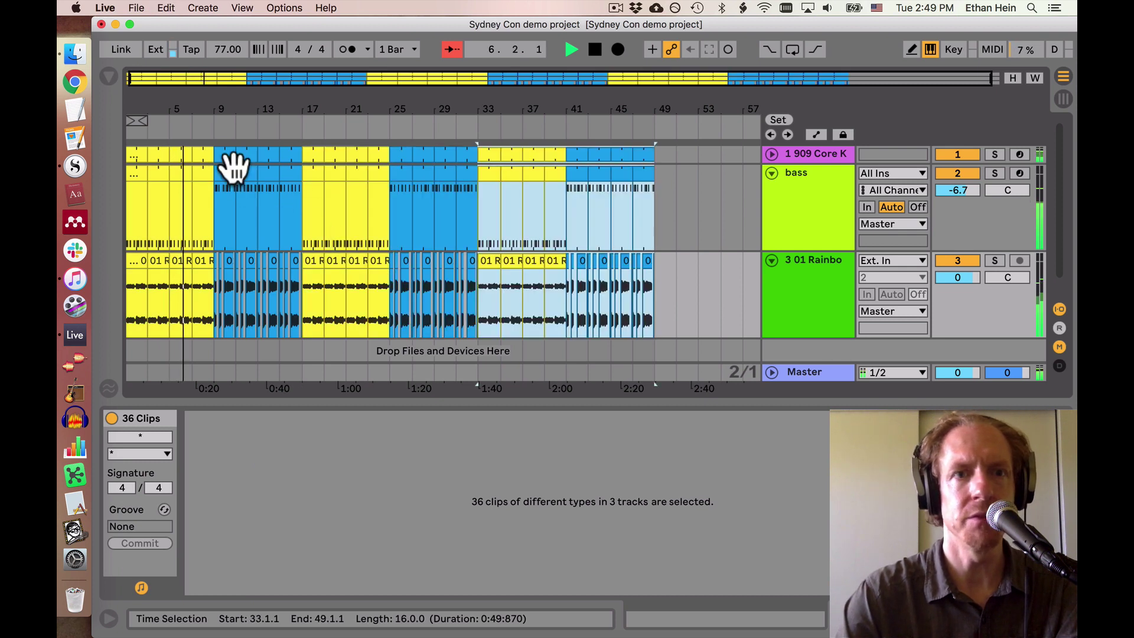
Loop the whole arrangement from 1.1.1 to 49.1.1 and fold the bass and Rainbow Connection tracks
shift+click(136, 155)
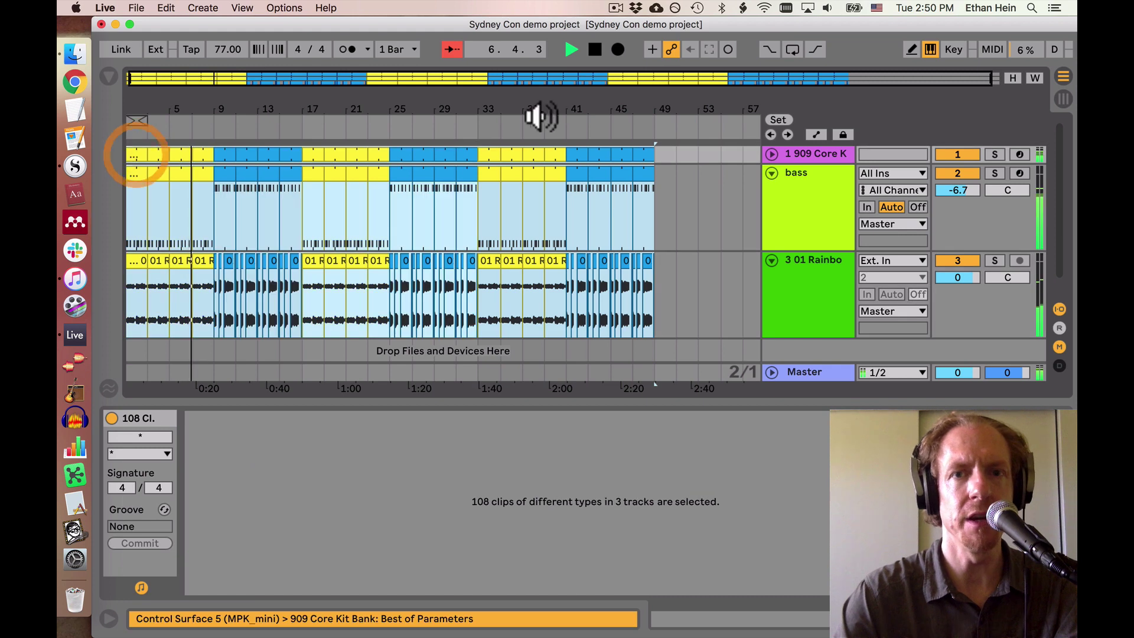
key(super+l)
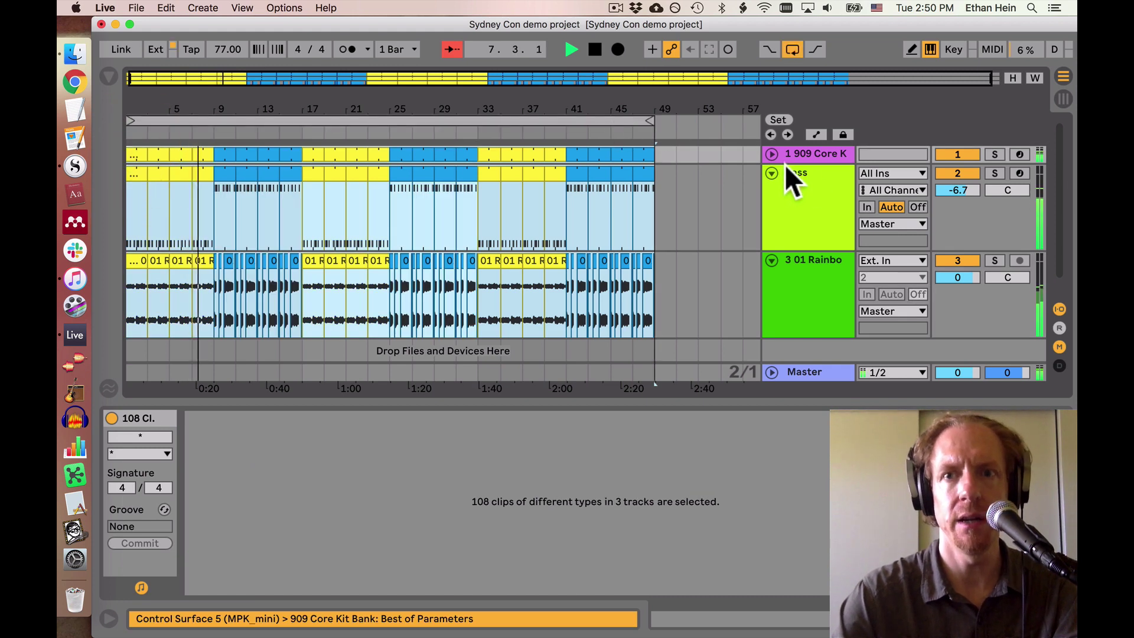
click(773, 173)
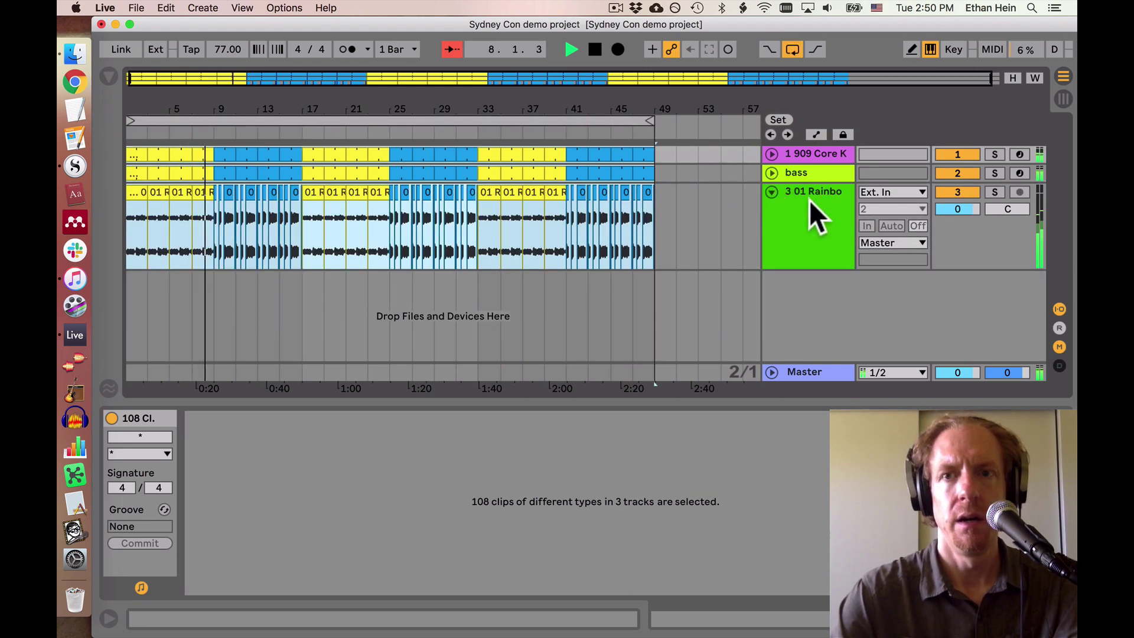
click(810, 200)
click(771, 192)
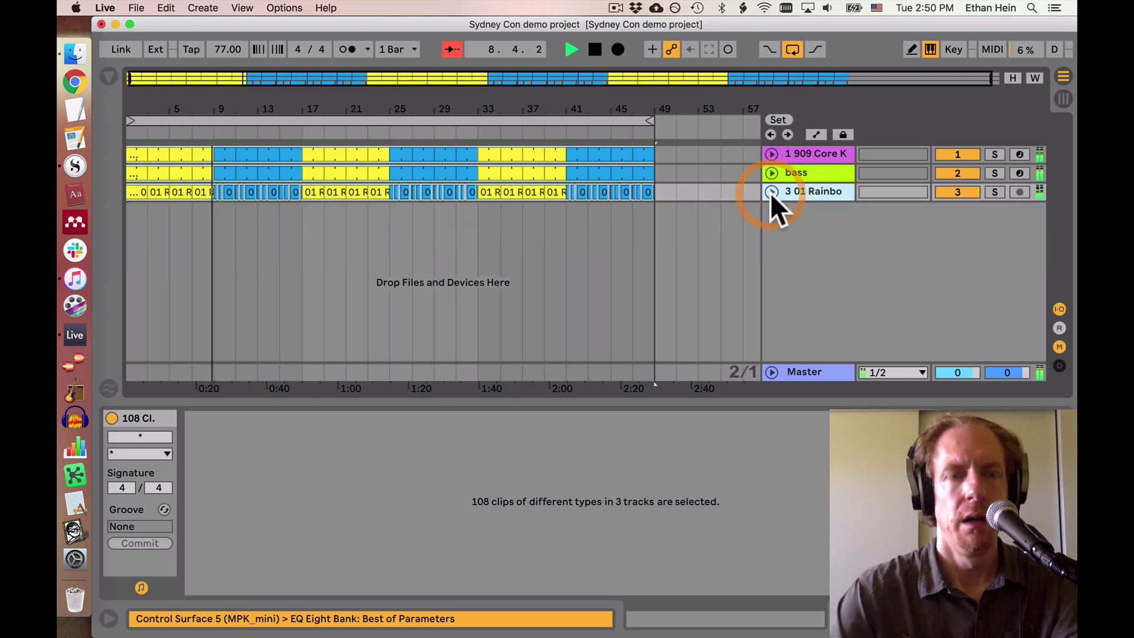
Clear the bass from 9.1.1 to 13.1.1 and loop playback over the two-bar bass clip at 13.1.1
click(224, 173)
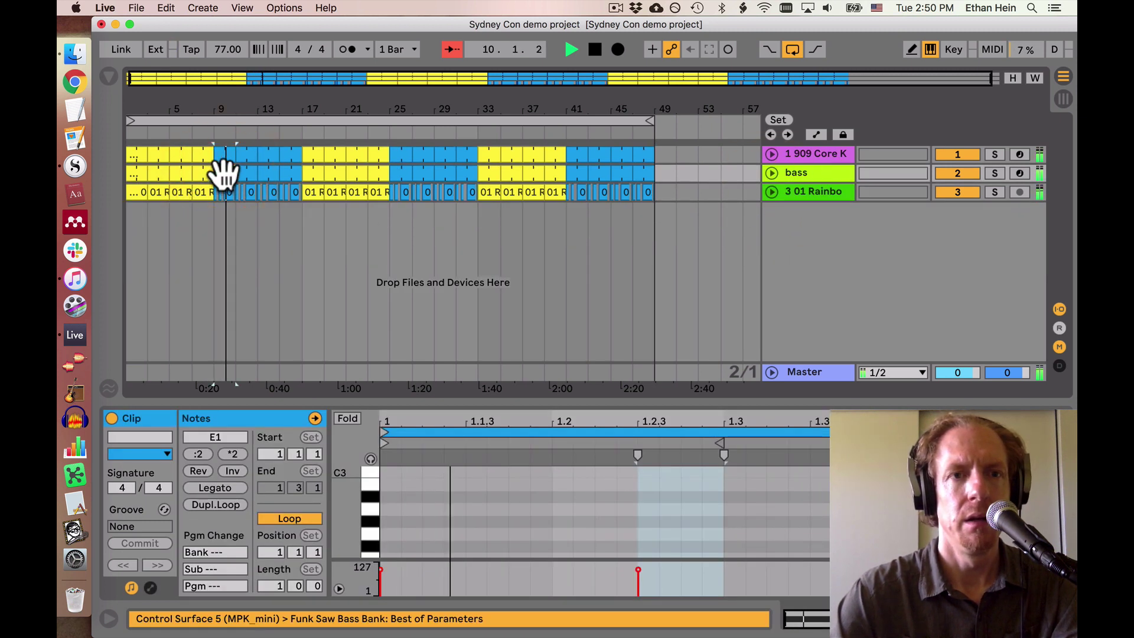
drag(224, 173, 264, 172)
key(super+l)
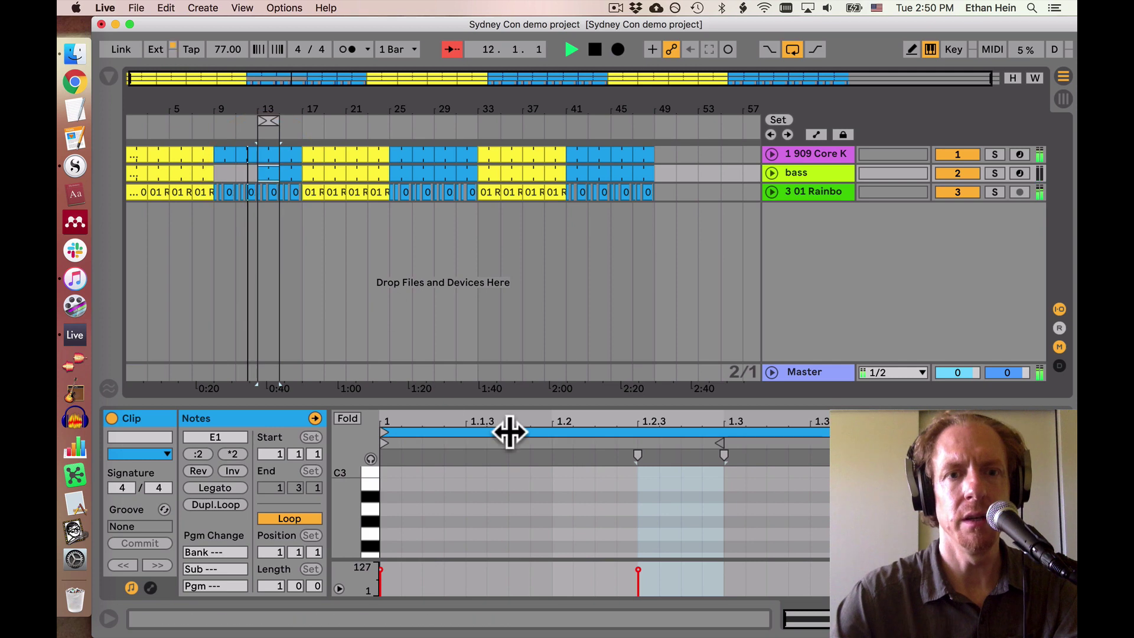
Enlarge the piano roll and transpose the bass note at 1.2.3 in the clip at 13.1.1 up to A1
drag(494, 402, 481, 222)
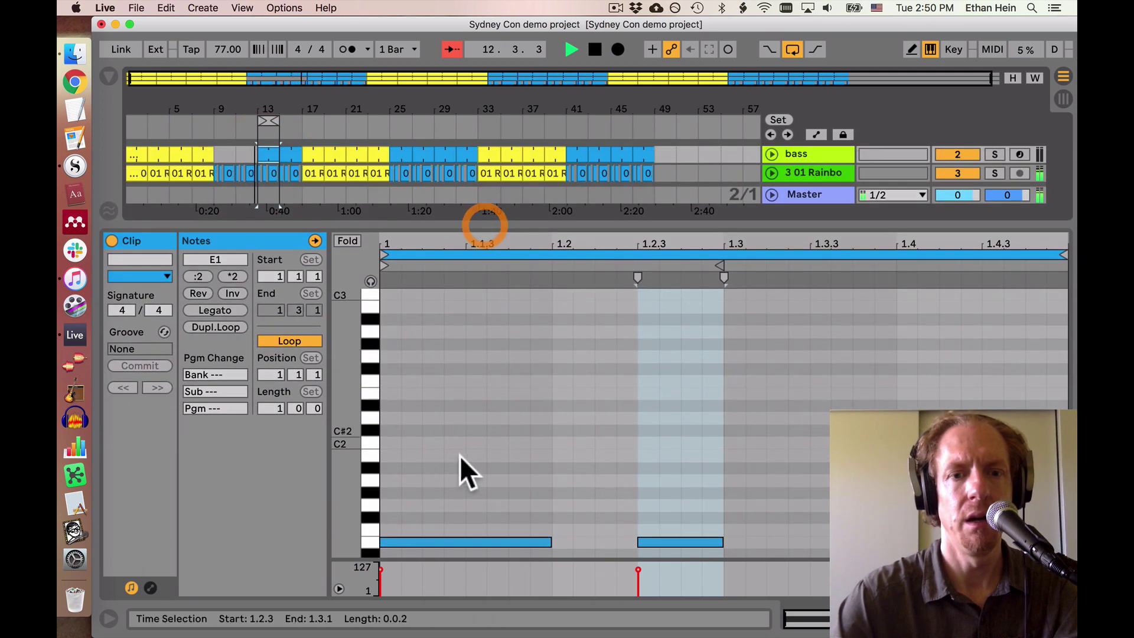
drag(461, 453, 850, 585)
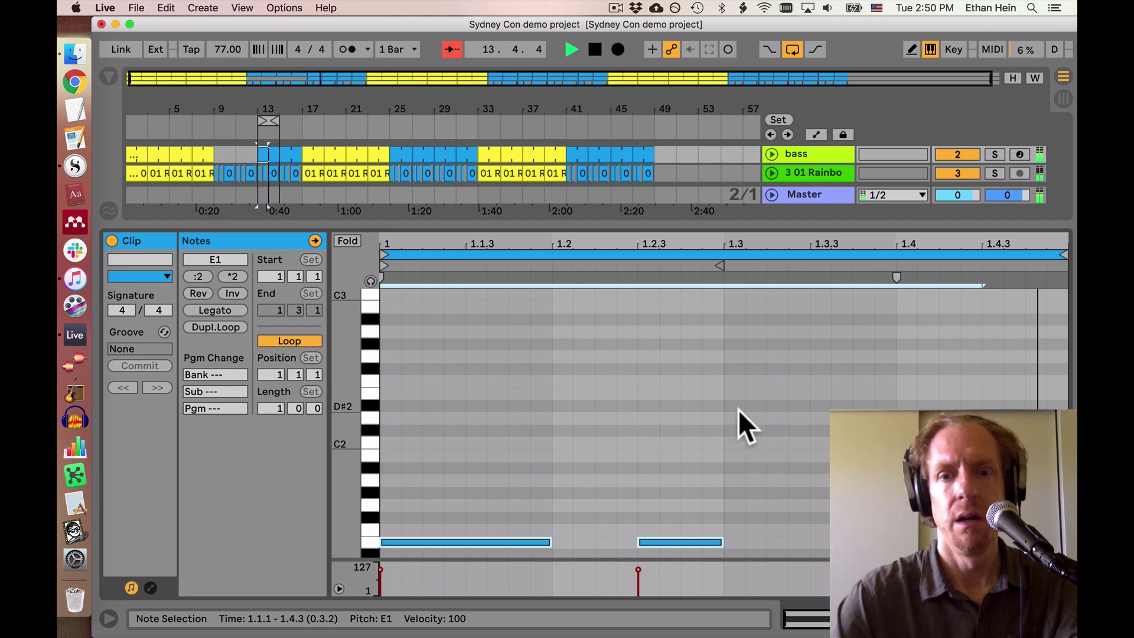
key(space)
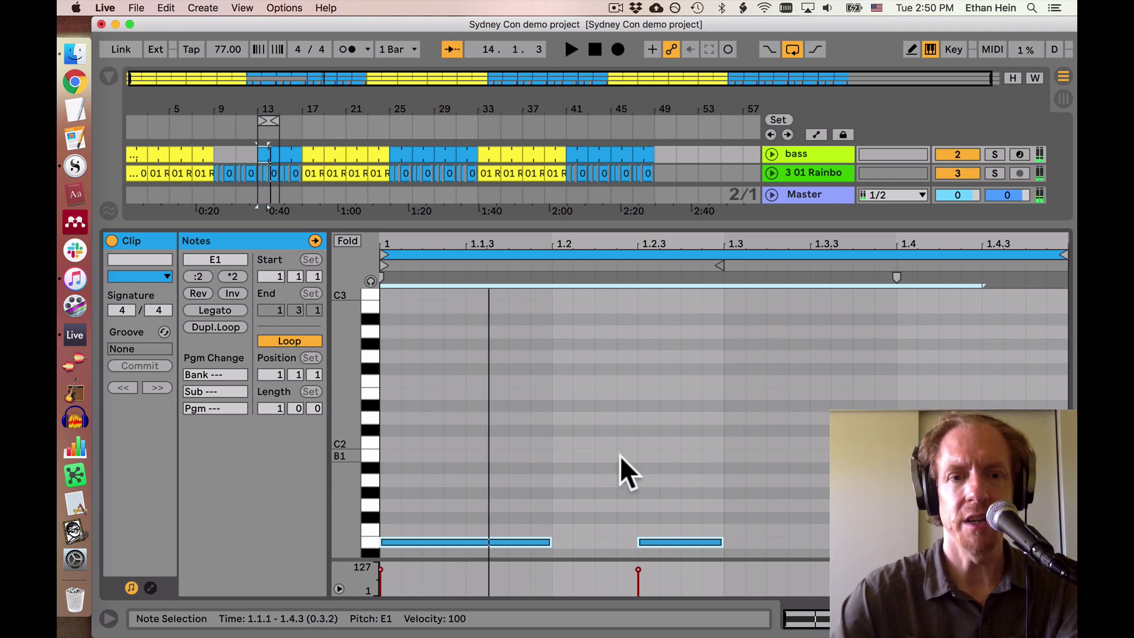
key(space)
drag(627, 477, 689, 567)
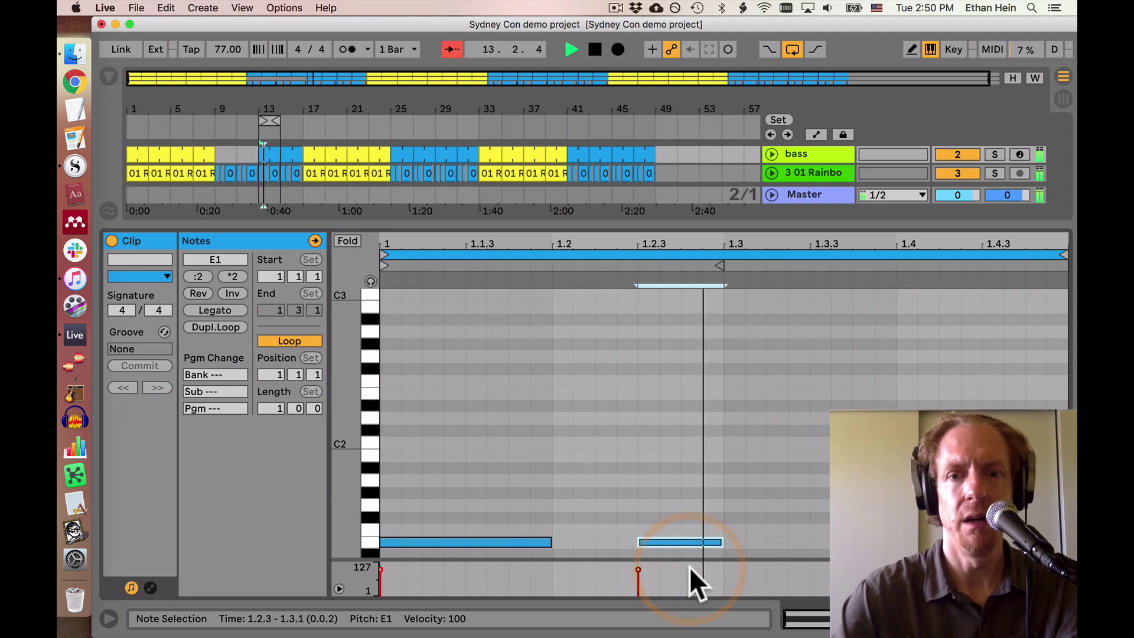
key(Up)
key(Up)
key(Up)
key(Up)
key(Up)
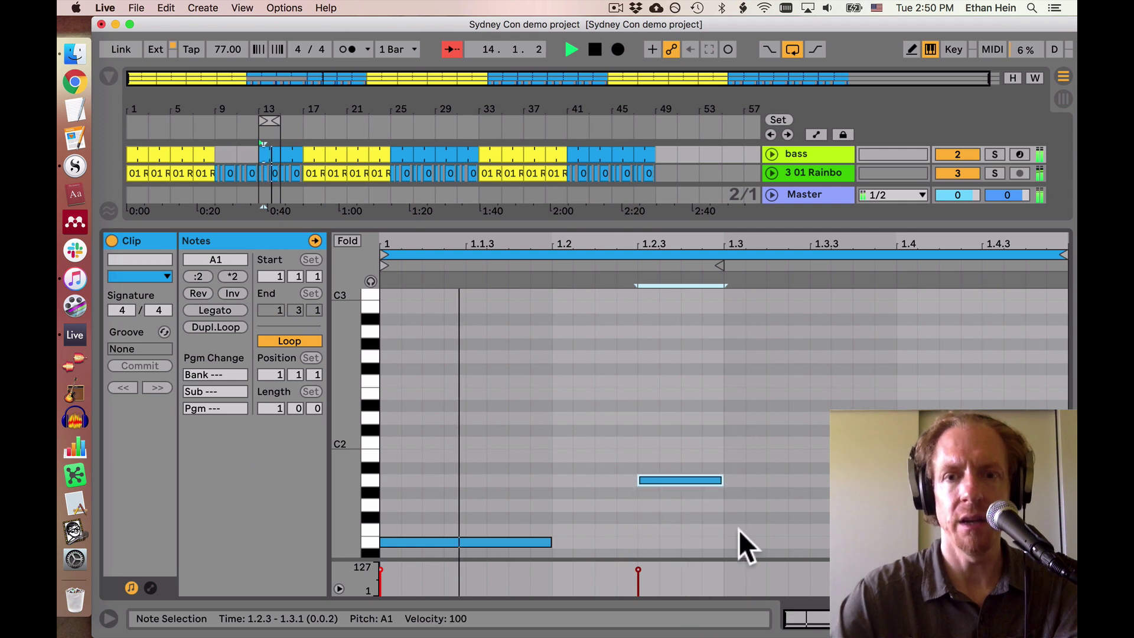
click(927, 541)
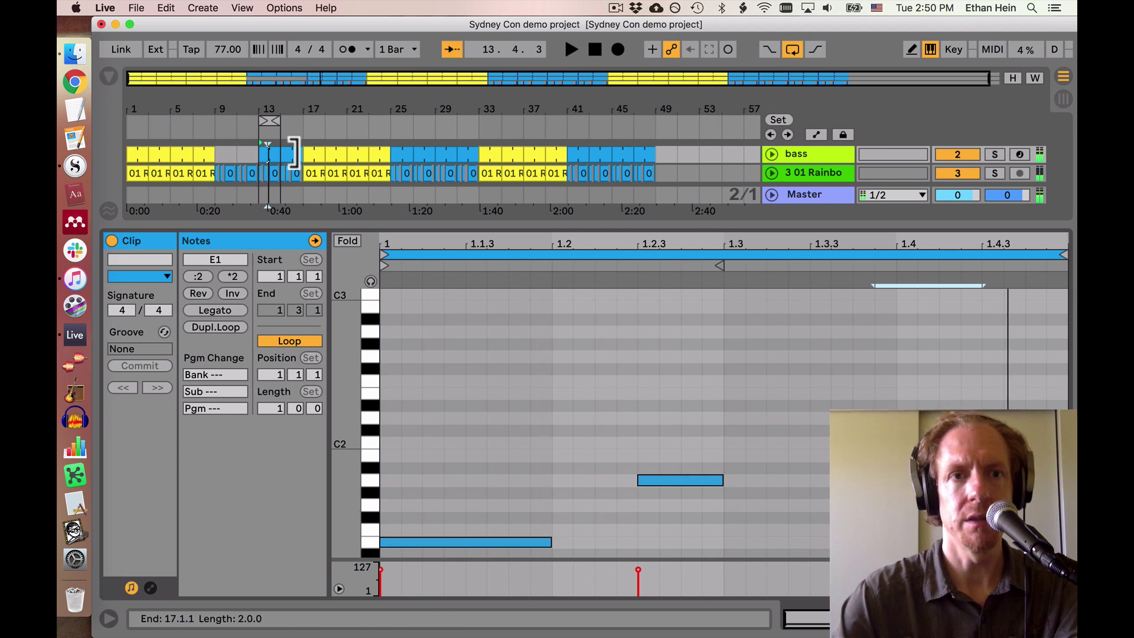
Stop playback and fill bars 25 to 33 of the bass track with copies of the two-bar passage at bar 13
key(space)
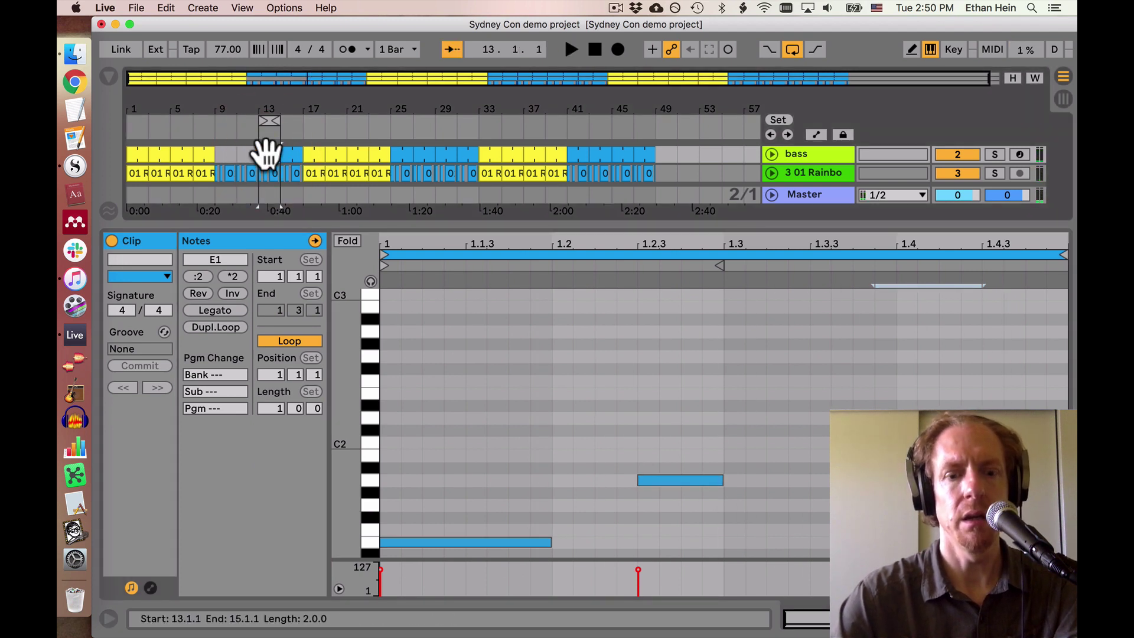
click(402, 156)
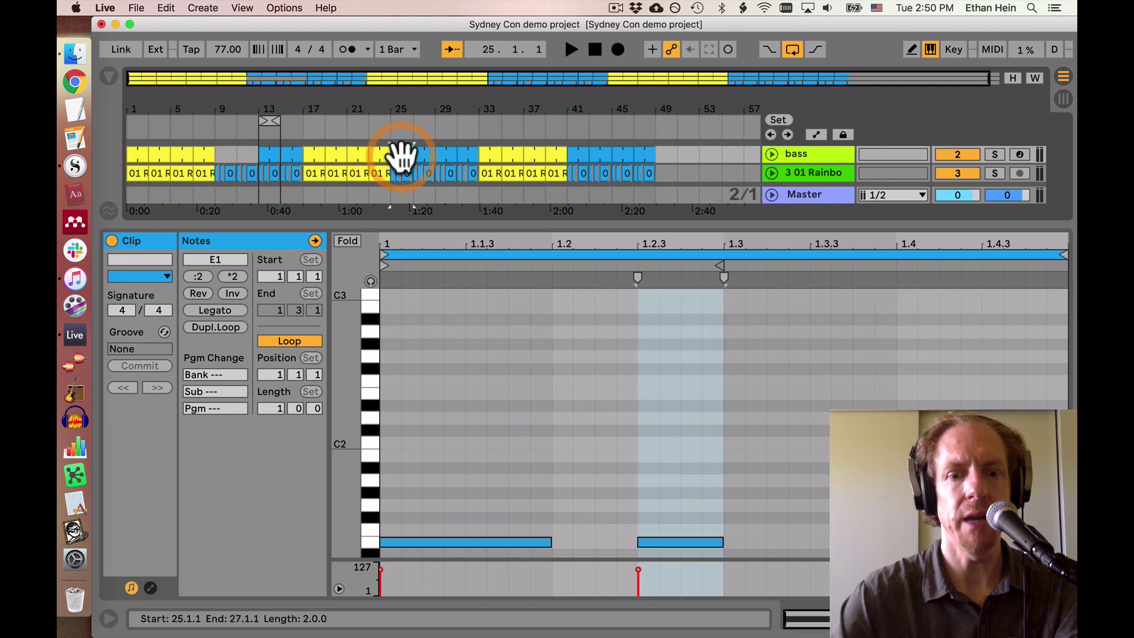
click(402, 155)
key(super+d)
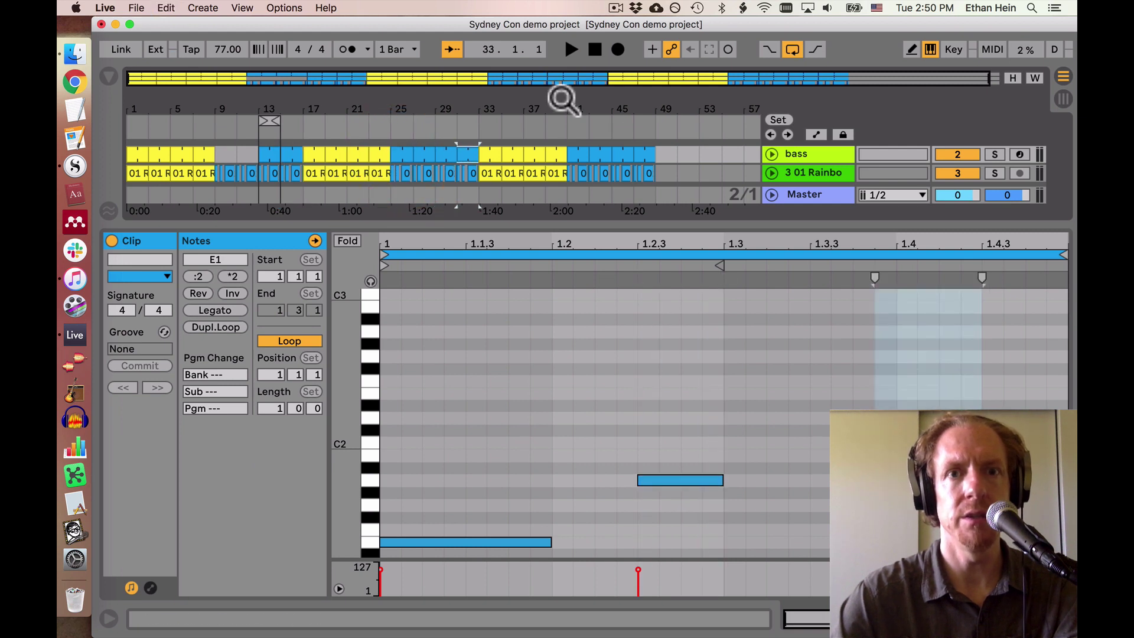
click(579, 152)
Loop the whole arrangement from bar 1 to bar 49 and start playback
click(657, 154)
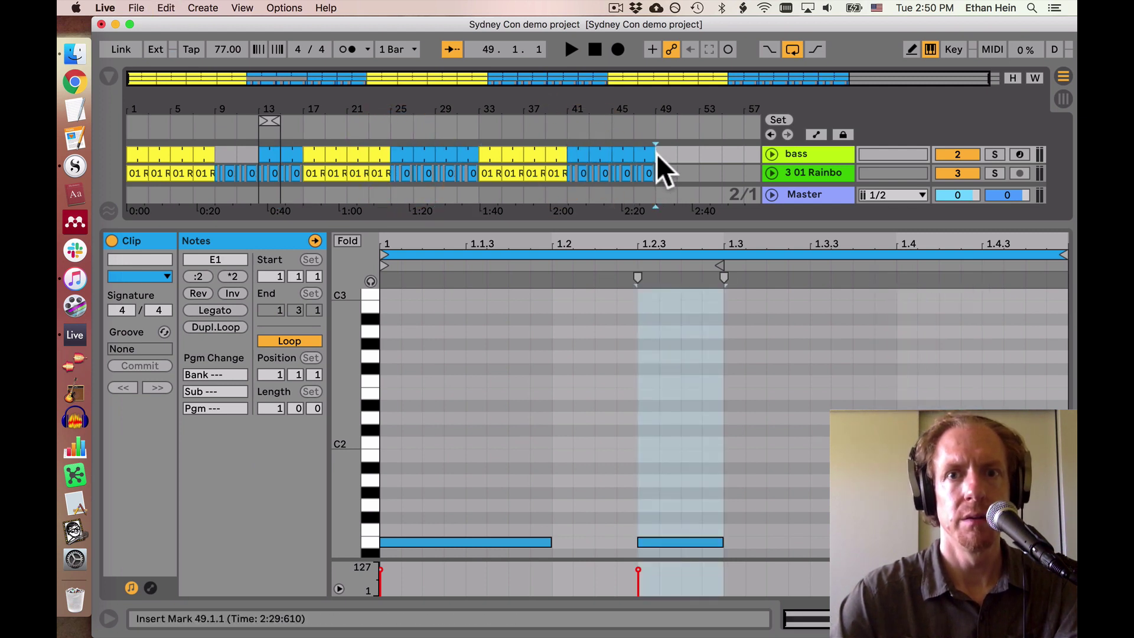
drag(656, 154, 58, 116)
key(super+l)
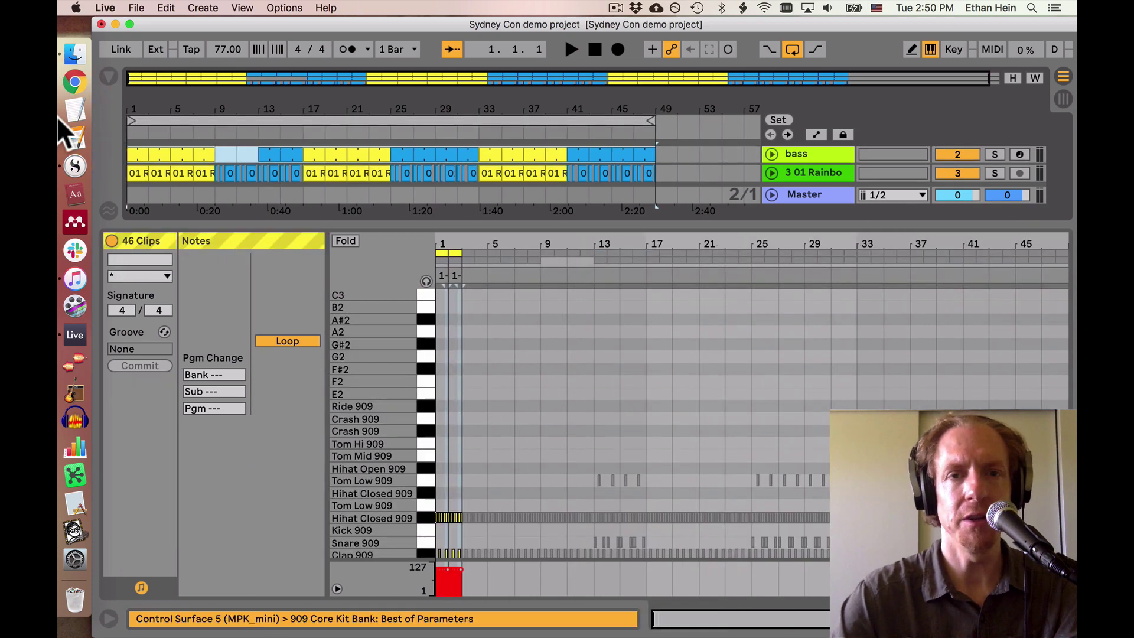
key(space)
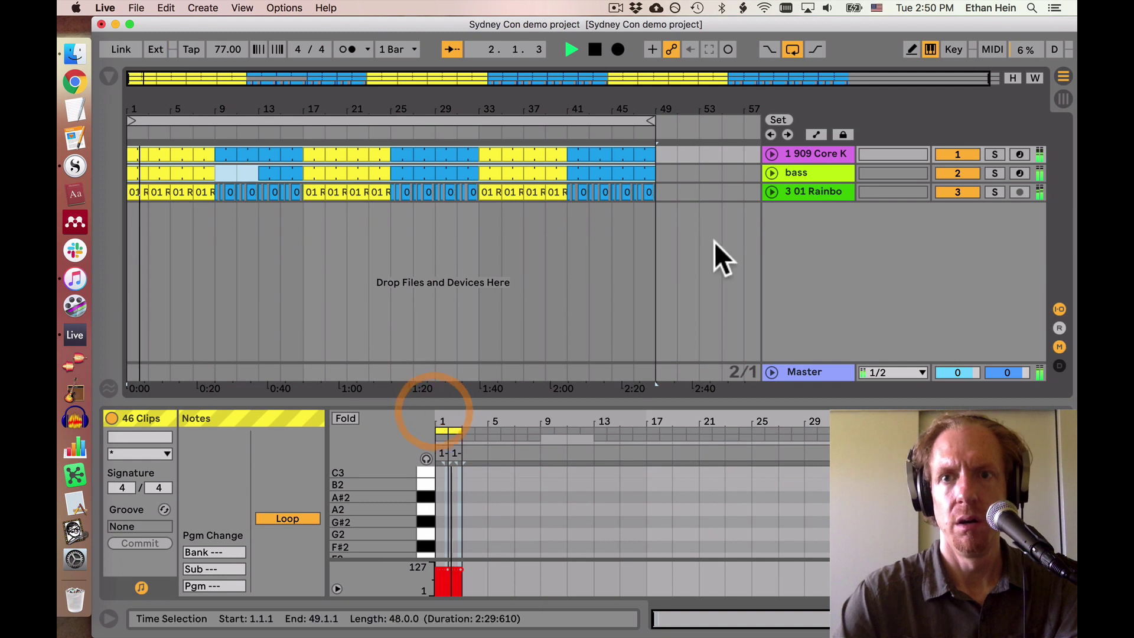
On the bass track's Funk Saw Bass, set Filter Freq to 26 and Filter Reso to 40 %
click(807, 172)
double_click(806, 173)
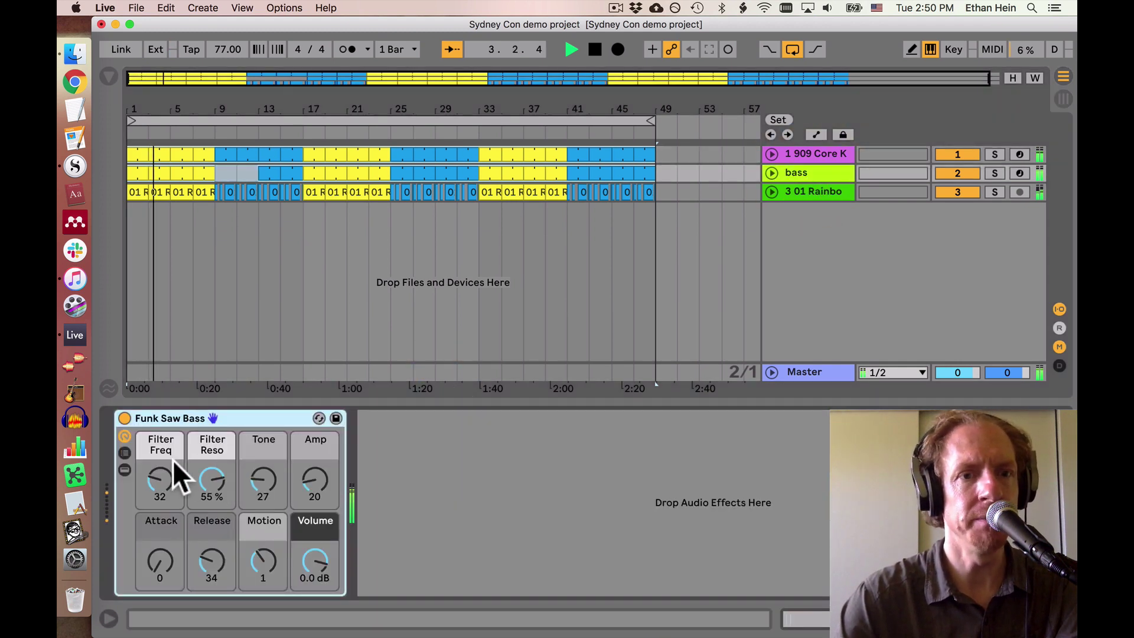
drag(172, 460, 211, 496)
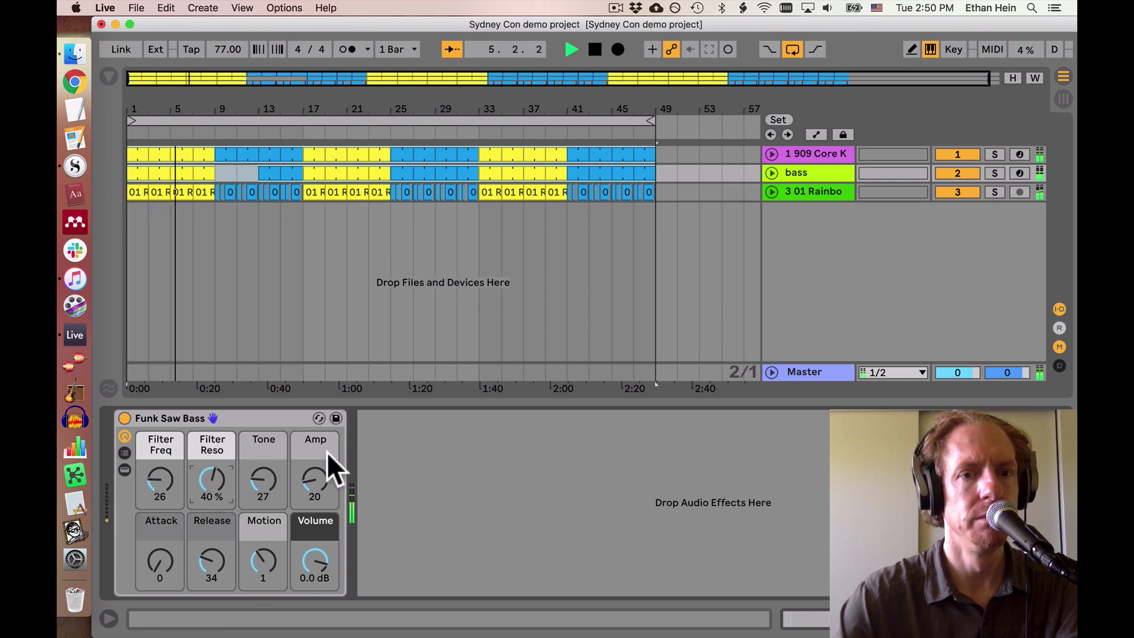
Unfold the bass track and raise its volume to -2.7 dB
click(772, 174)
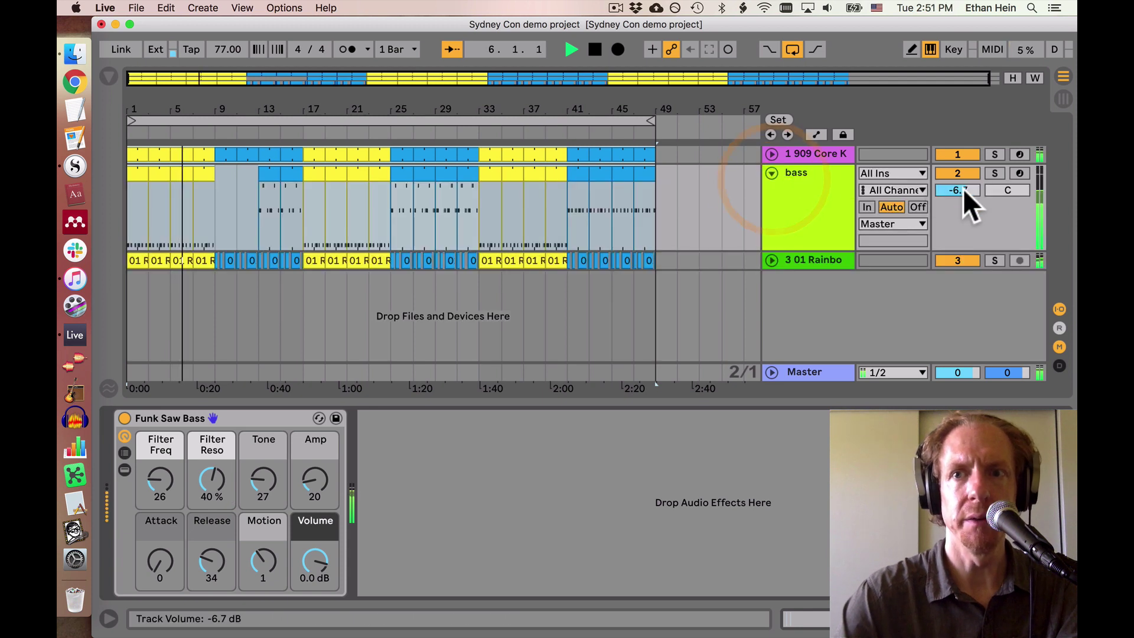
scroll(963, 187, up, 3)
scroll(963, 188, up, 1)
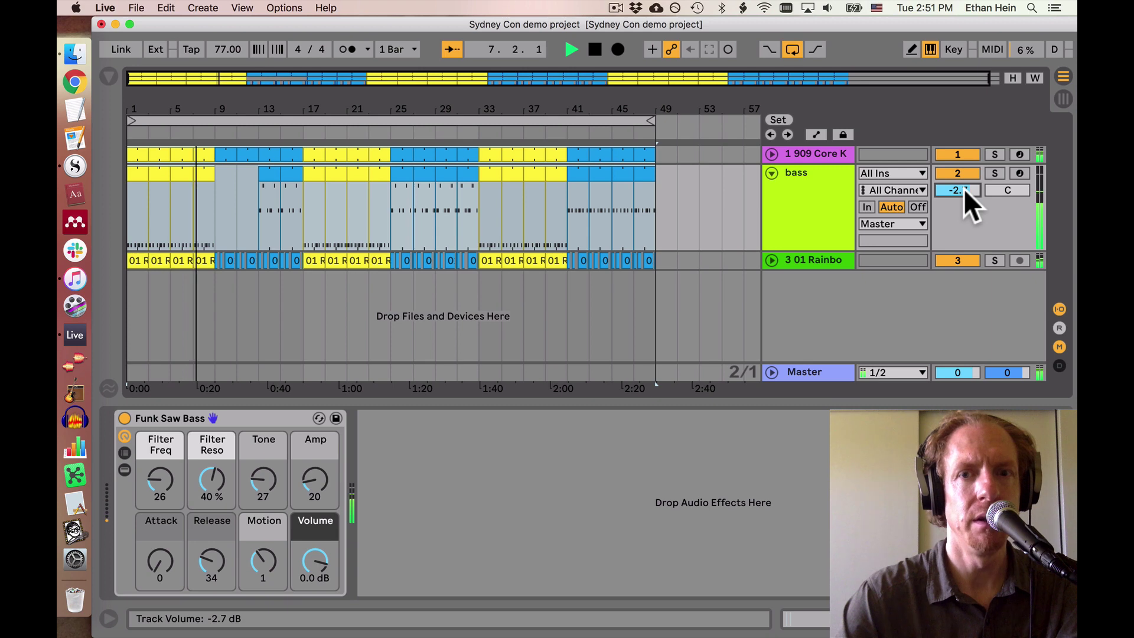
Find the Compressor among the audio effects and add it to the bass track
click(796, 261)
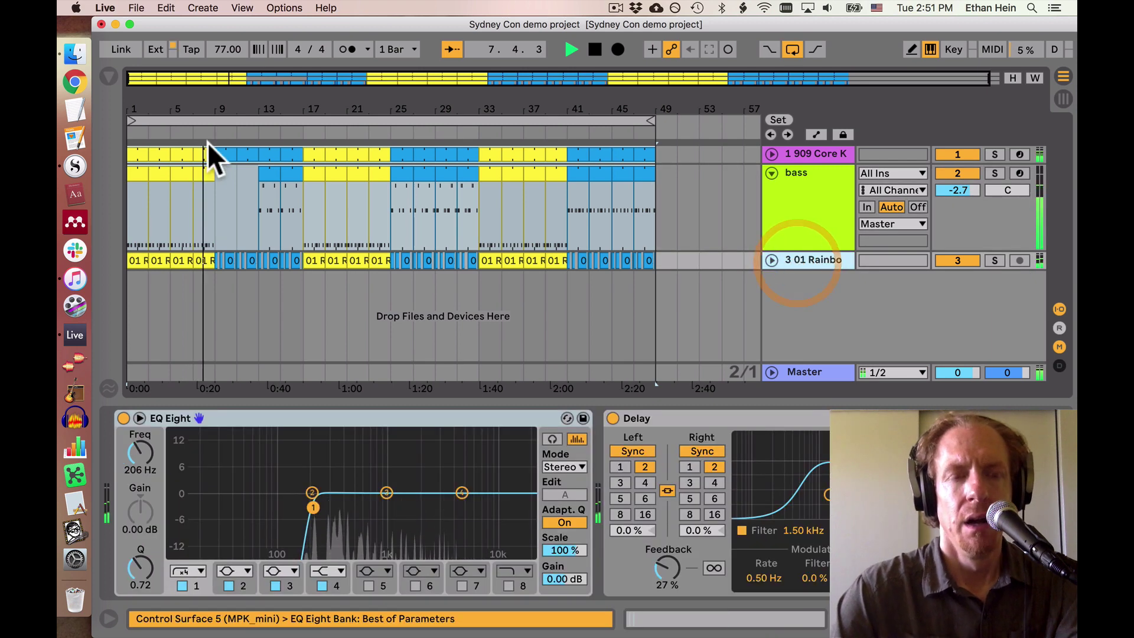
click(109, 78)
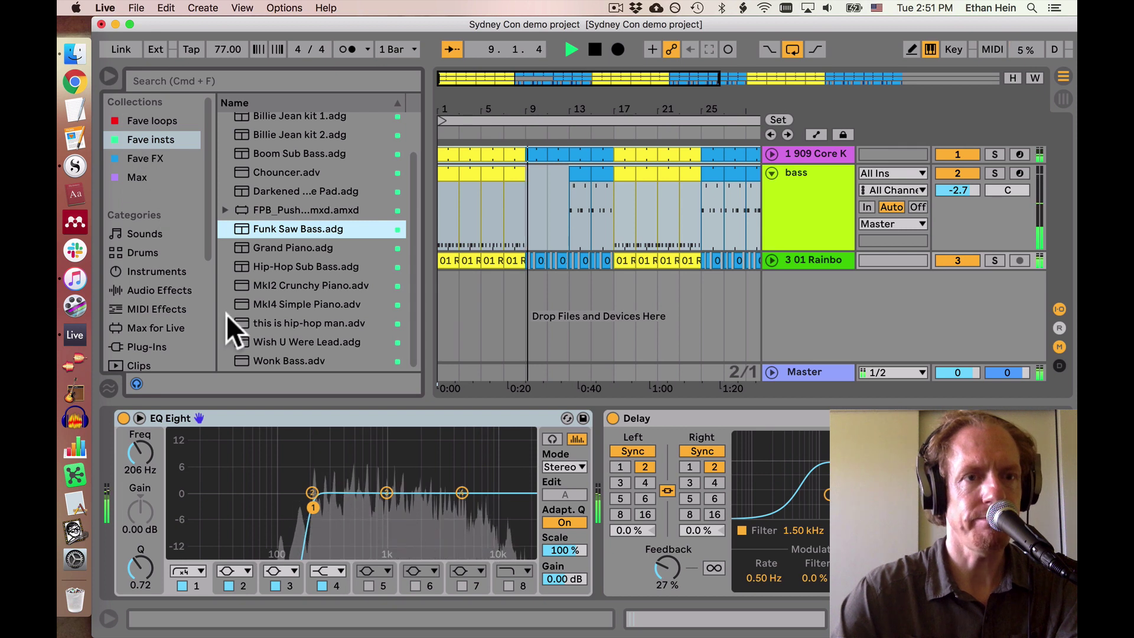
scroll(268, 253, up, 3)
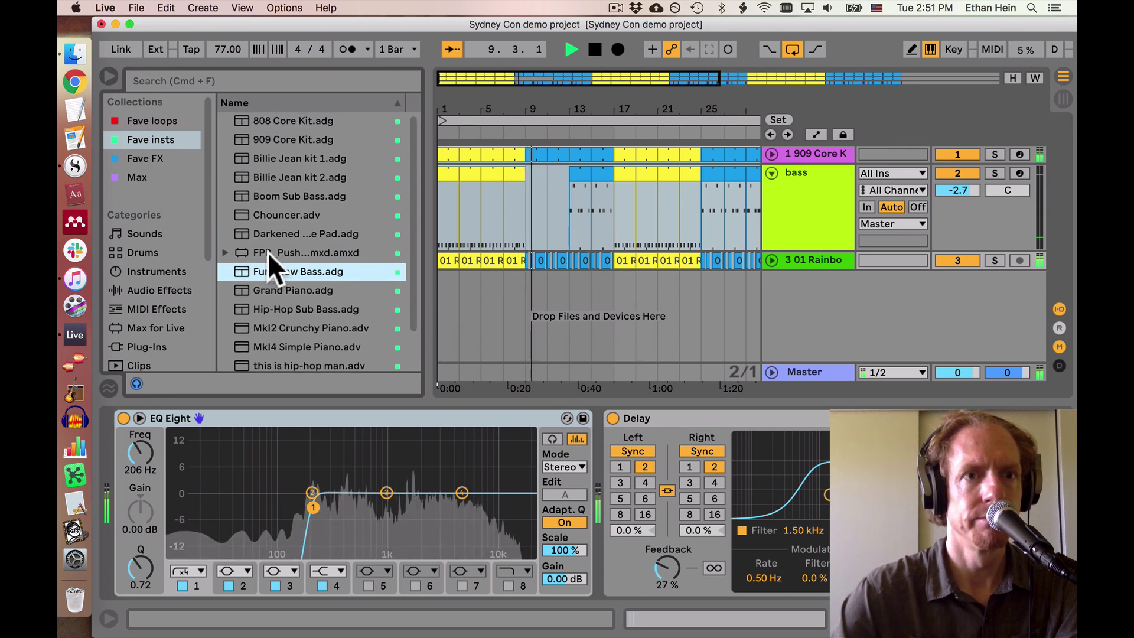
click(151, 289)
drag(267, 160, 540, 185)
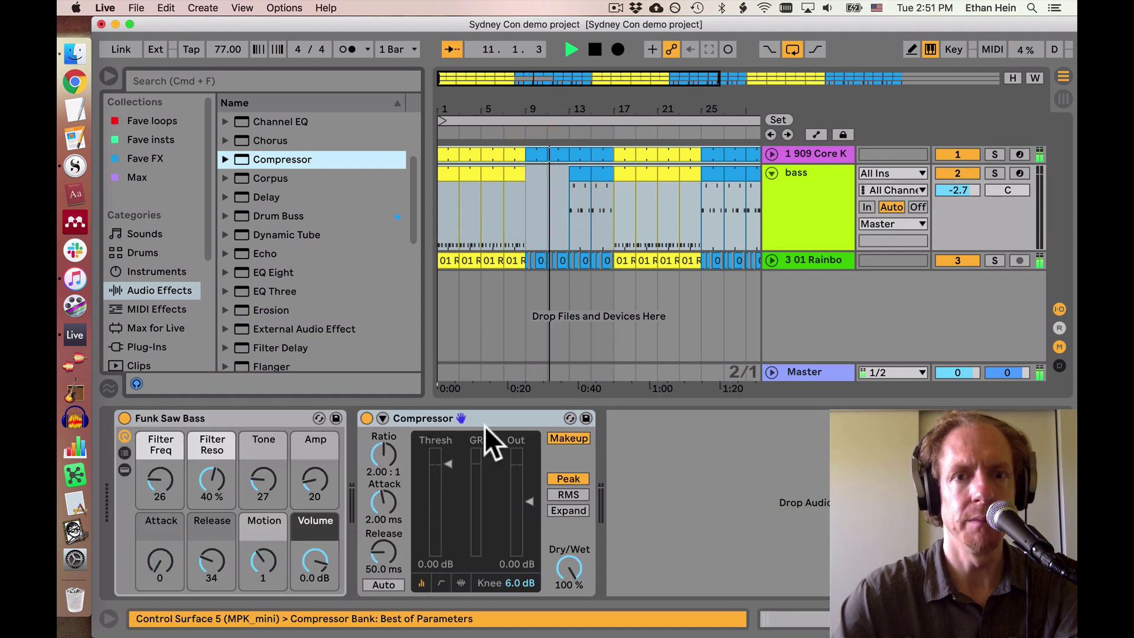
Move the Compressor to the 01 Rainbo track between EQ Eight and Delay, with threshold -14.5 dB and ratio 2.93:1
drag(488, 418, 492, 263)
mouse_move(910, 419)
mouse_down()
mouse_move(541, 426)
mouse_move(533, 502)
mouse_up()
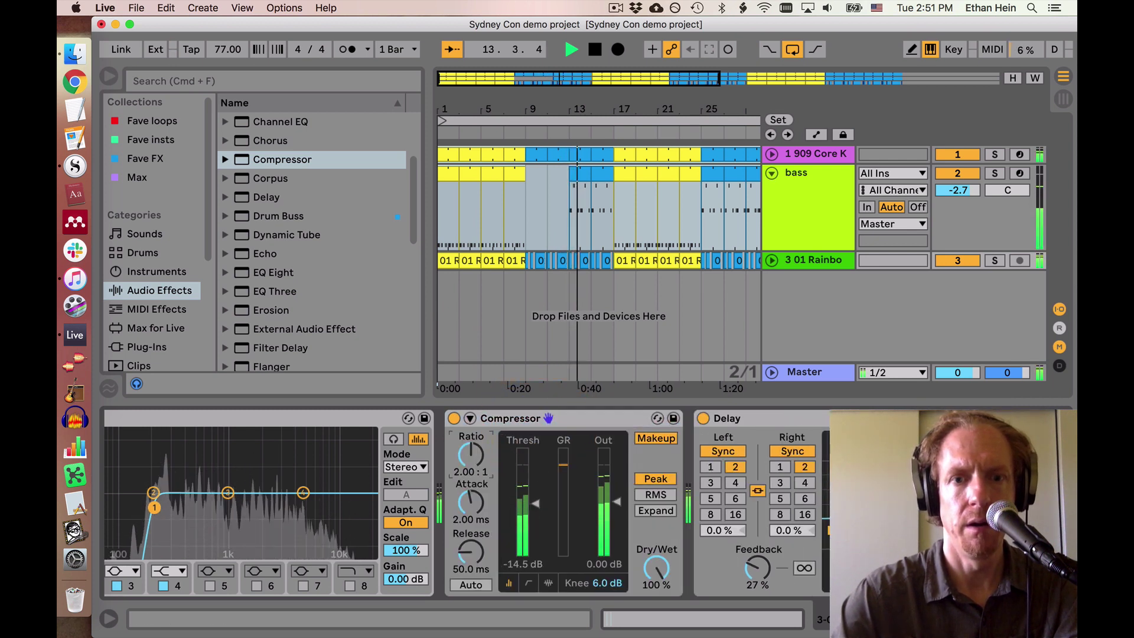
drag(463, 454, 463, 436)
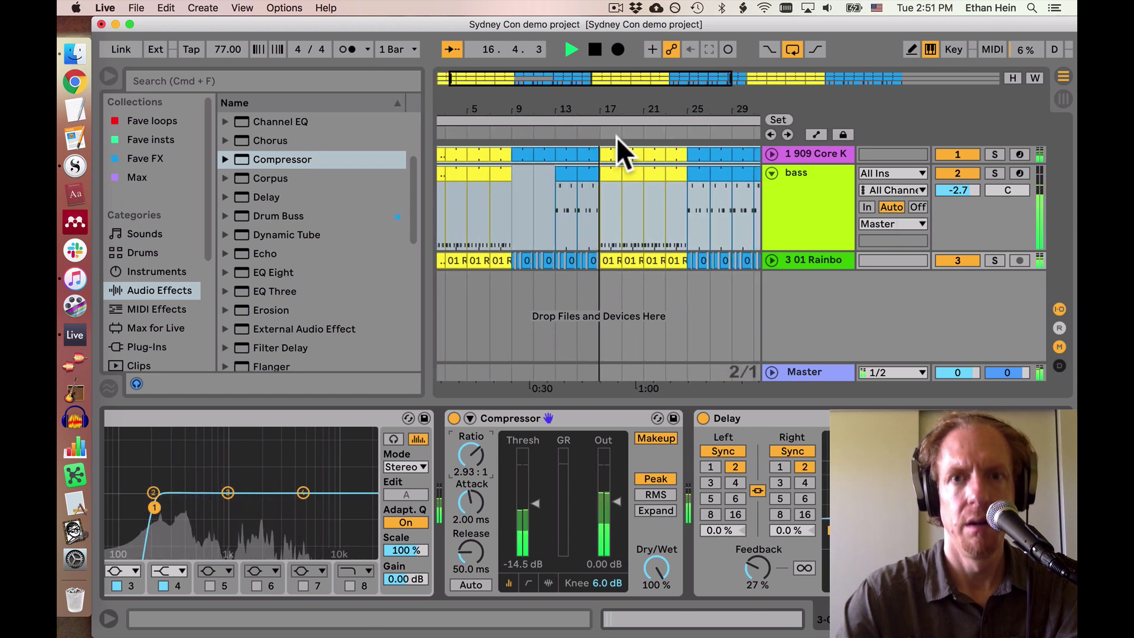
Stop playback and loop the section from bar 17 to bar 25
drag(612, 111, 548, 112)
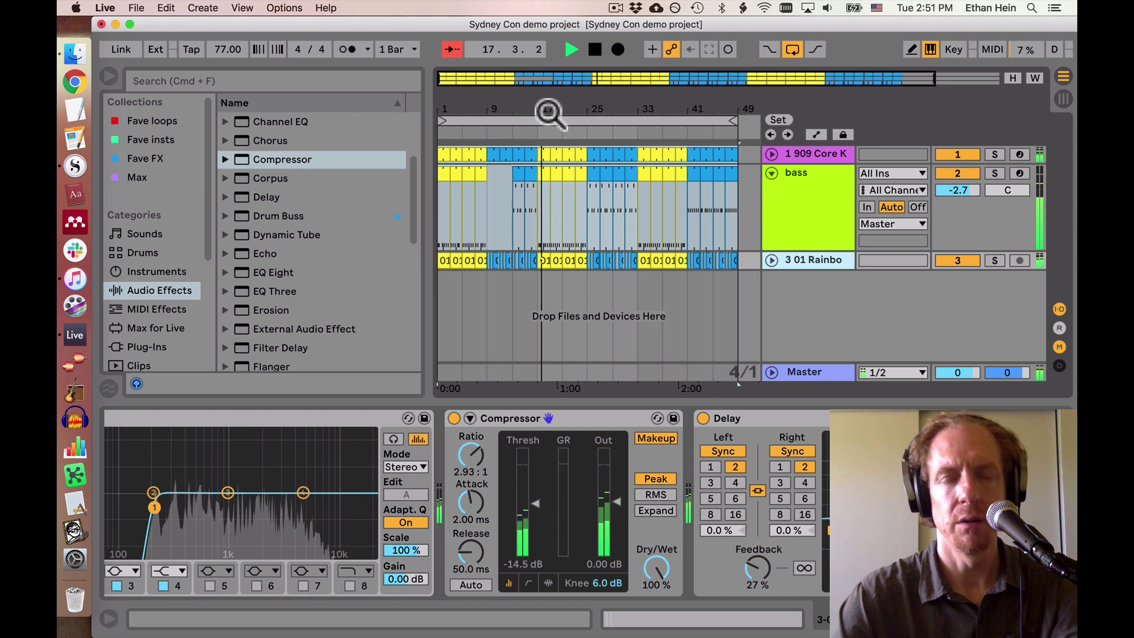
key(space)
click(546, 290)
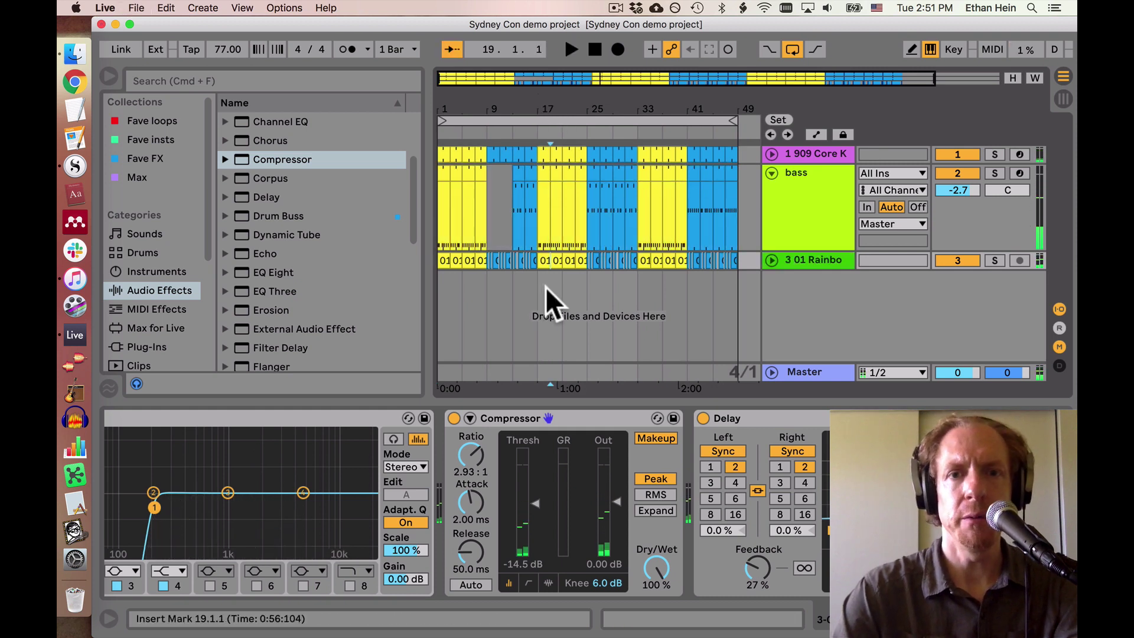
drag(545, 287, 590, 283)
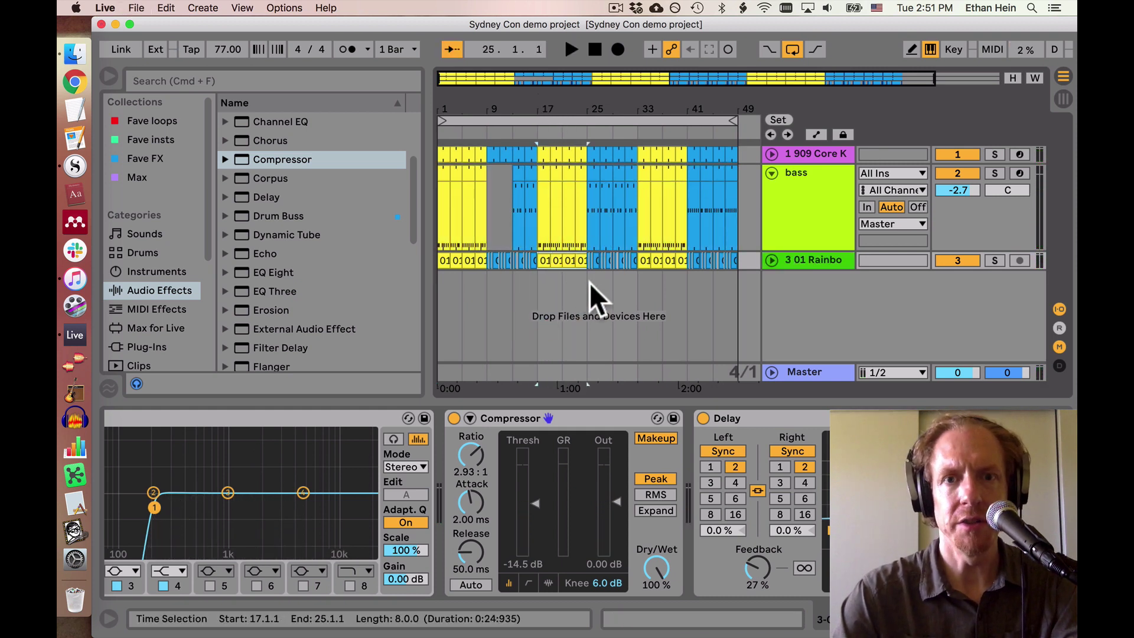
key(super+l)
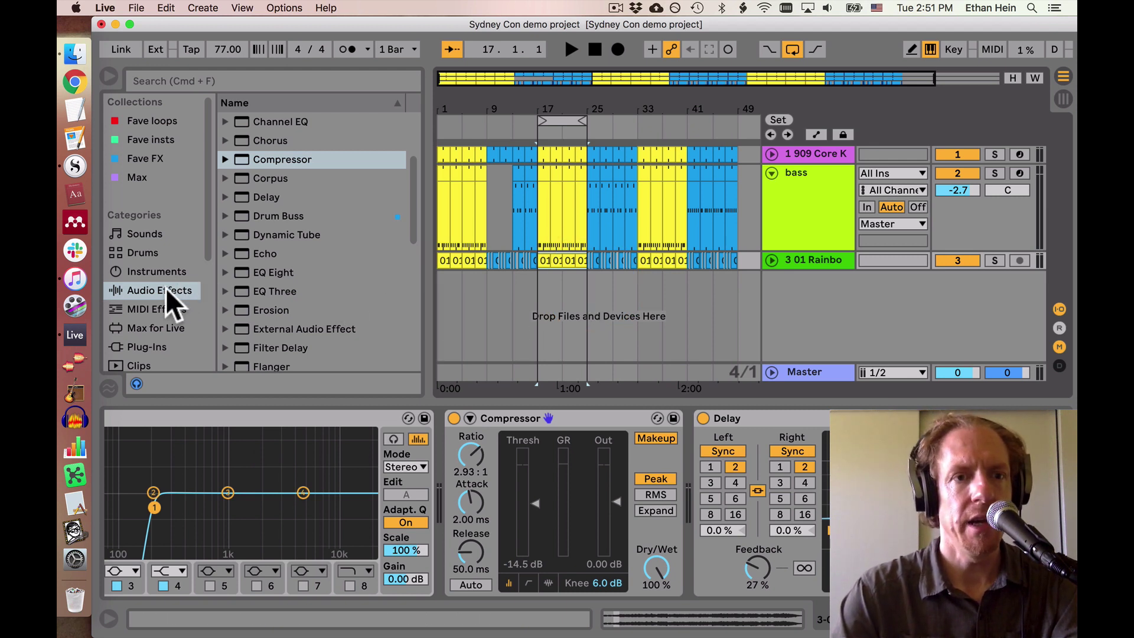
Browse the personal clips folder and expand Jazz, Clifford Brown and its Delilah subfolder
scroll(169, 313, down, 5)
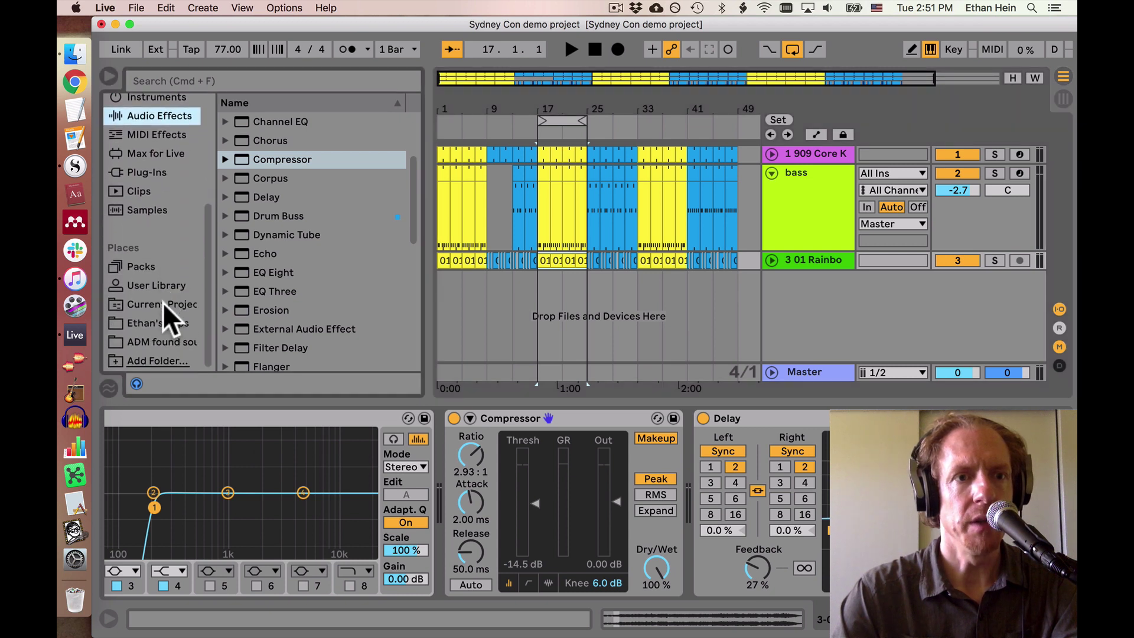
click(171, 323)
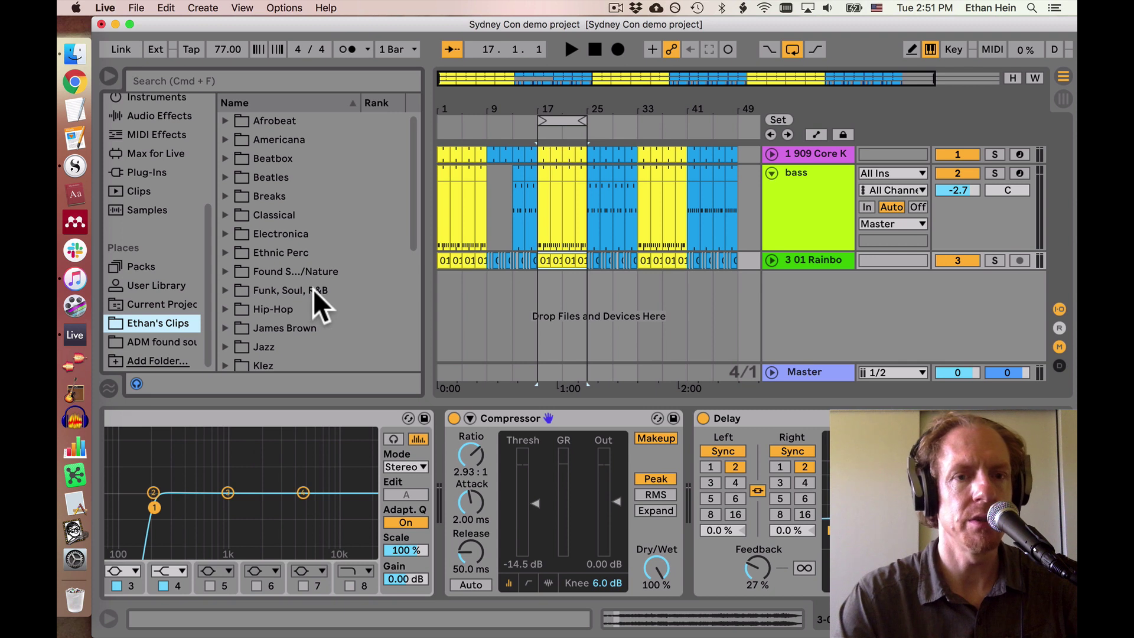
scroll(313, 290, down, 3)
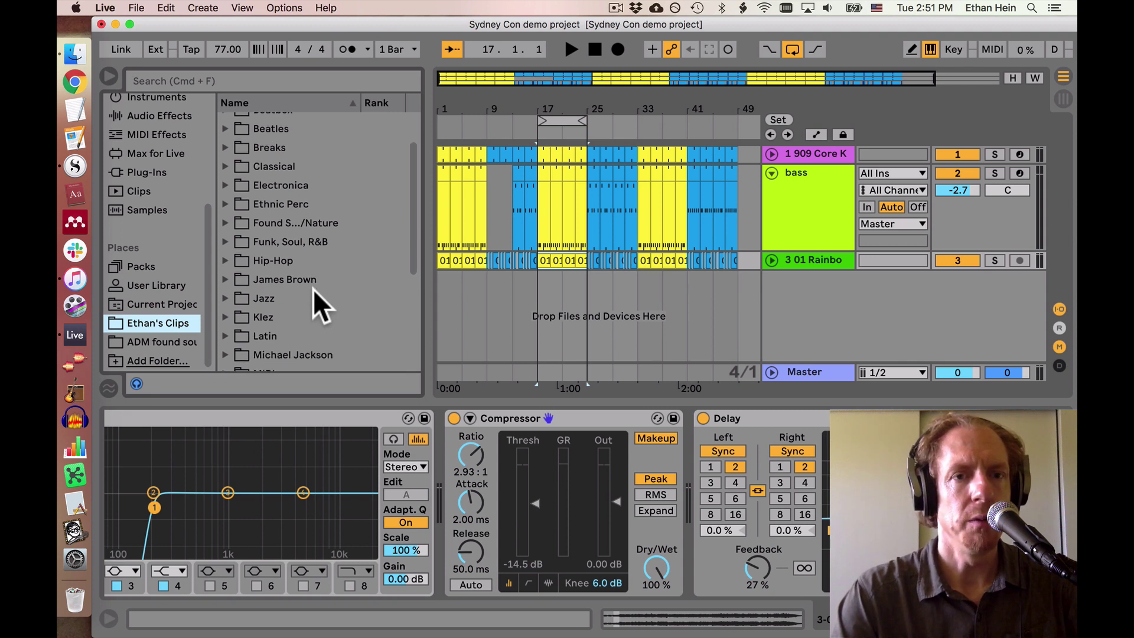
scroll(313, 289, down, 8)
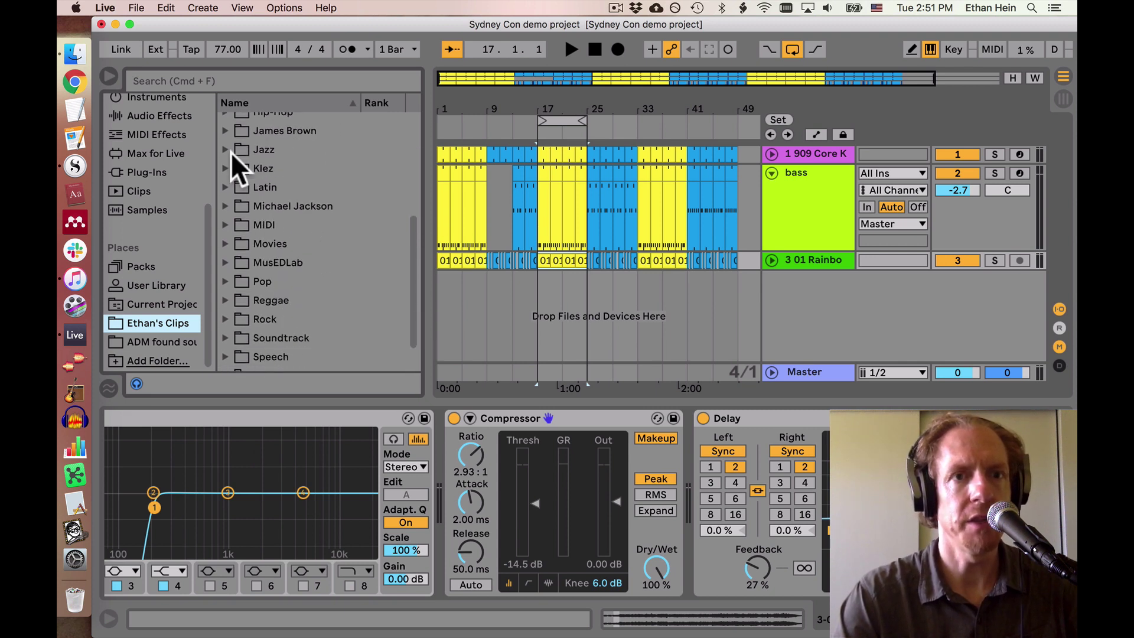
click(230, 151)
scroll(264, 190, down, 2)
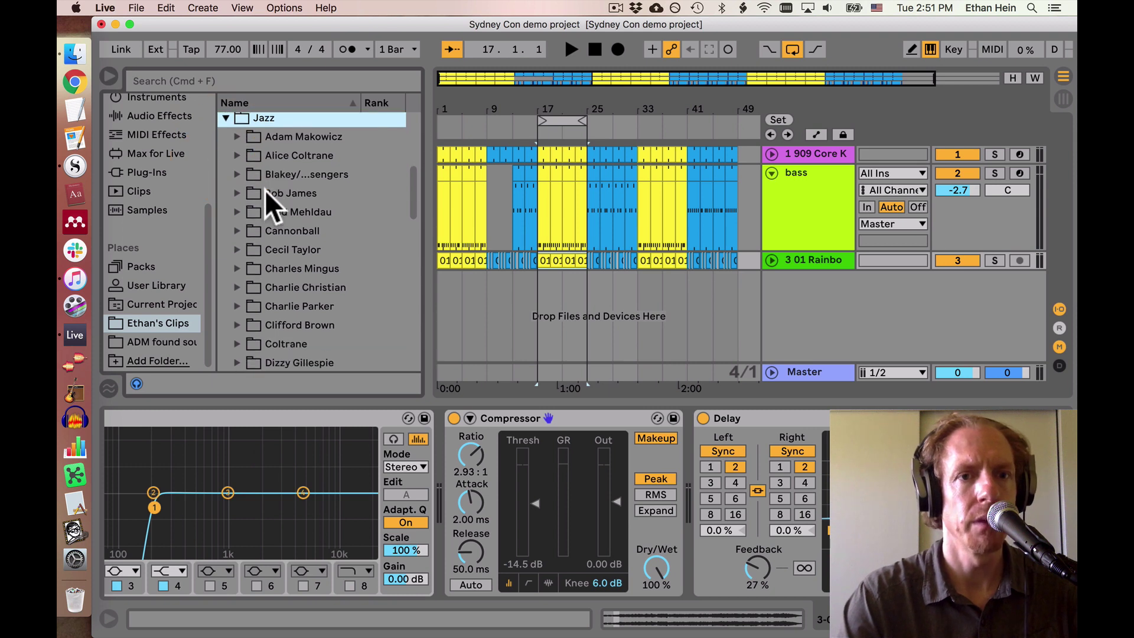
scroll(265, 190, down, 4)
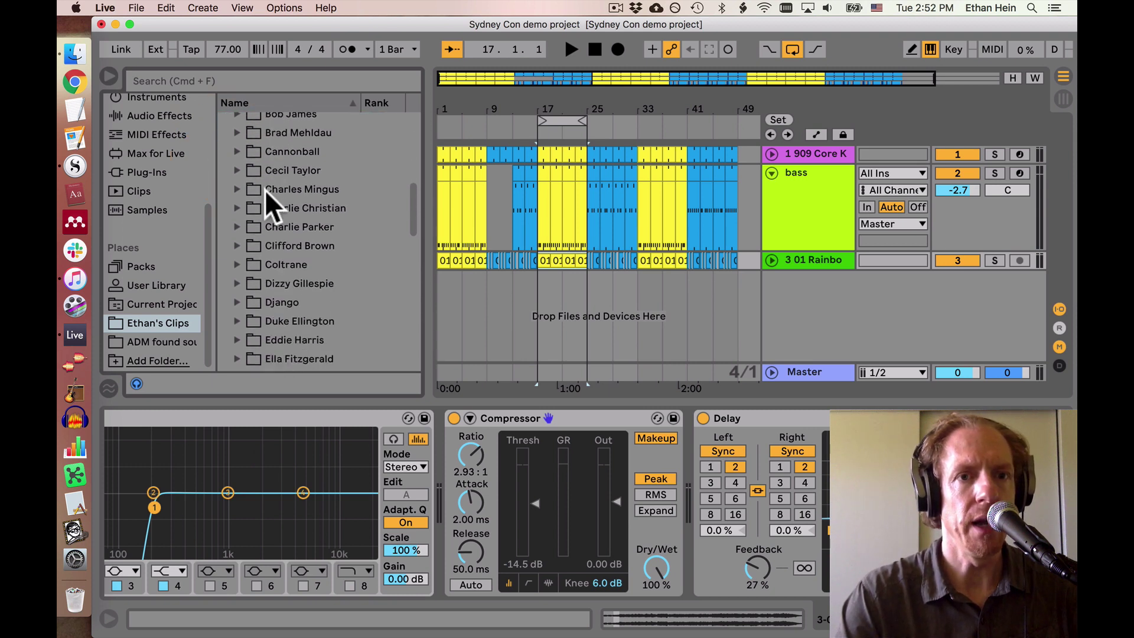
scroll(265, 190, down, 2)
click(236, 212)
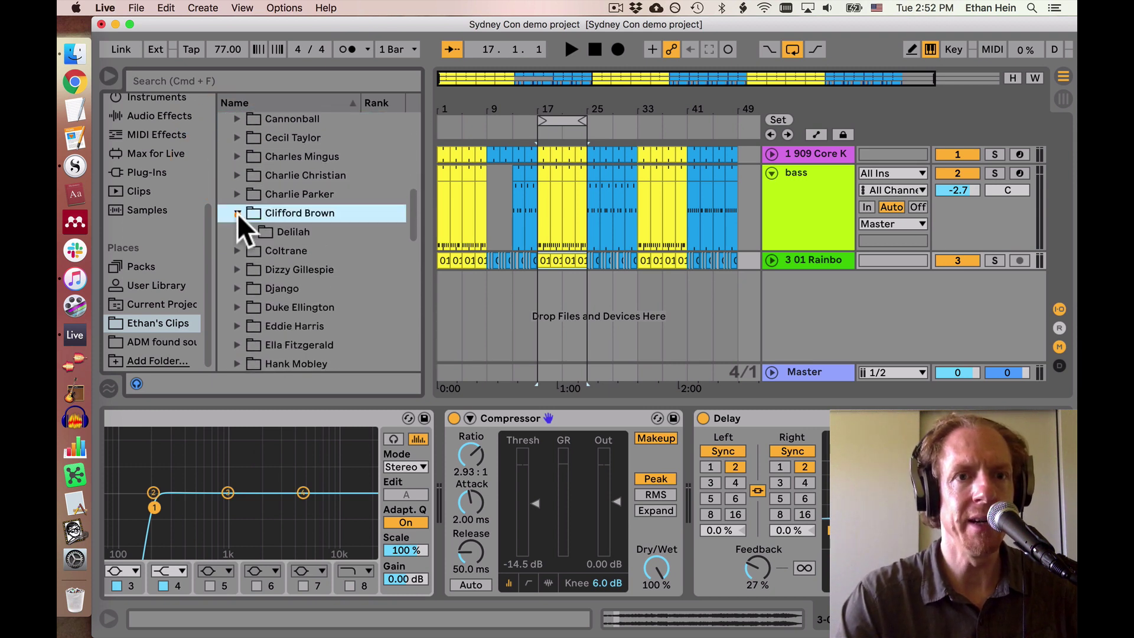
click(253, 230)
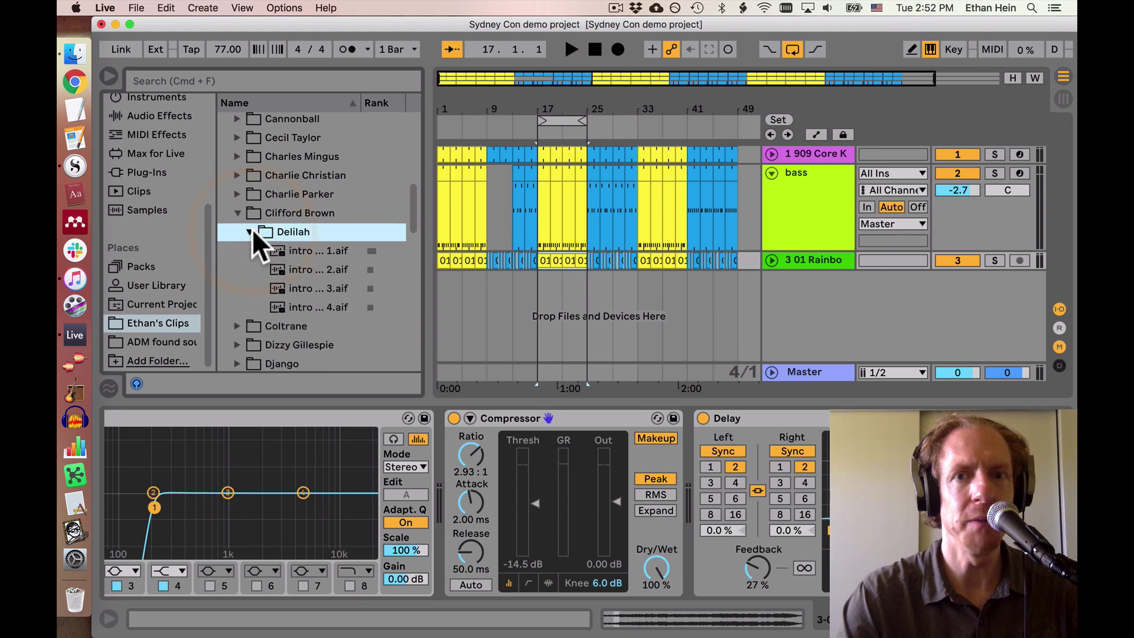
Preview the four intro samples in the Delilah folder one after another
click(286, 251)
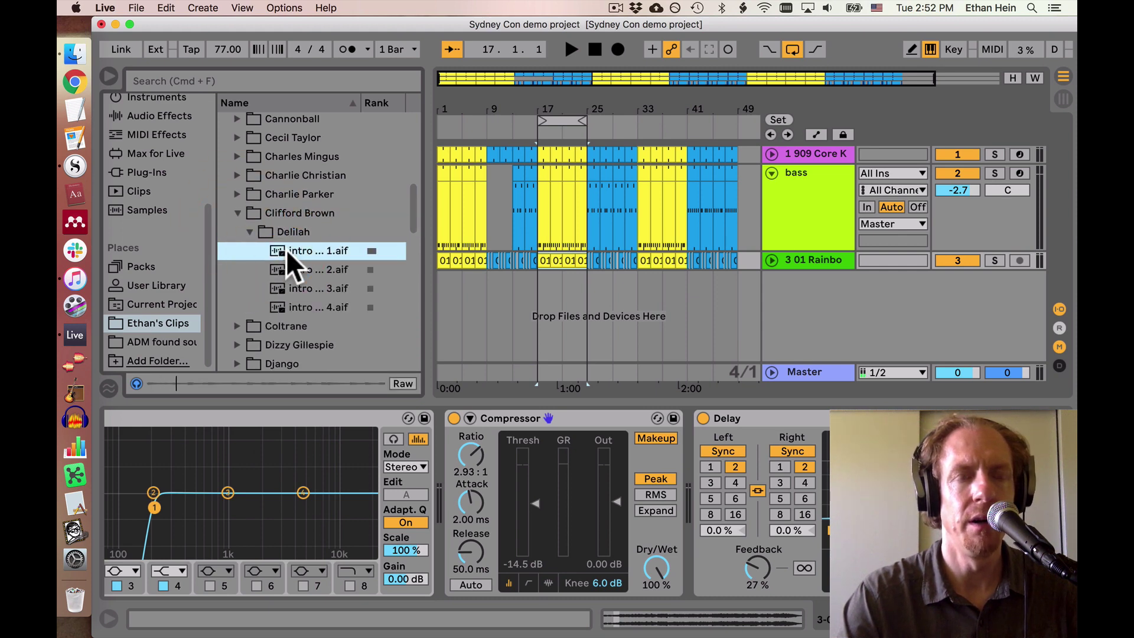
key(Down)
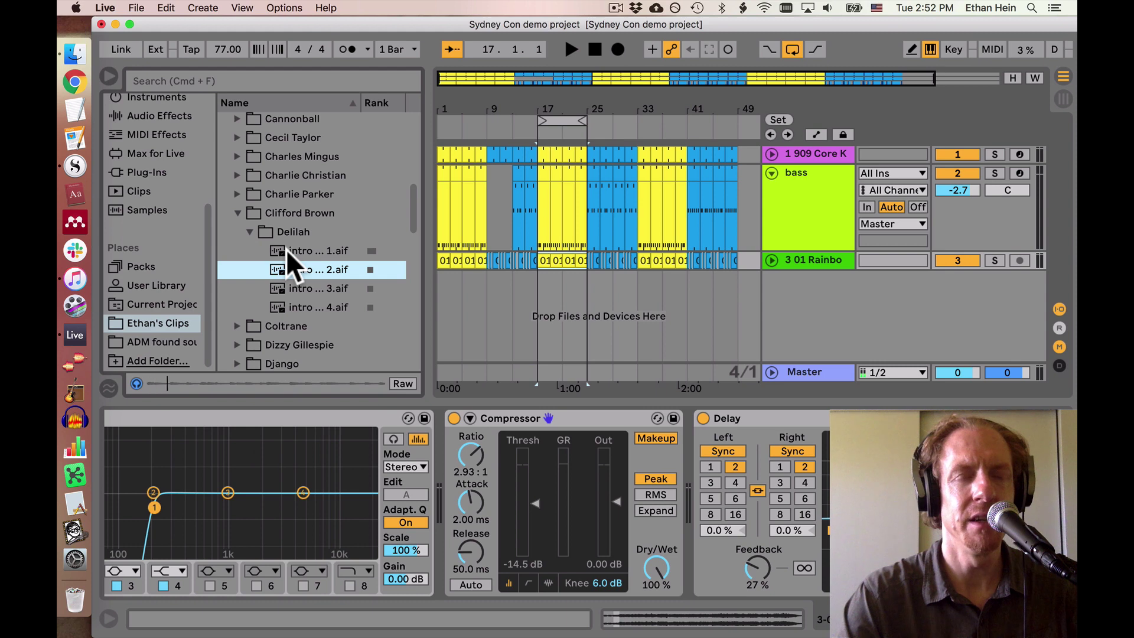
key(Down)
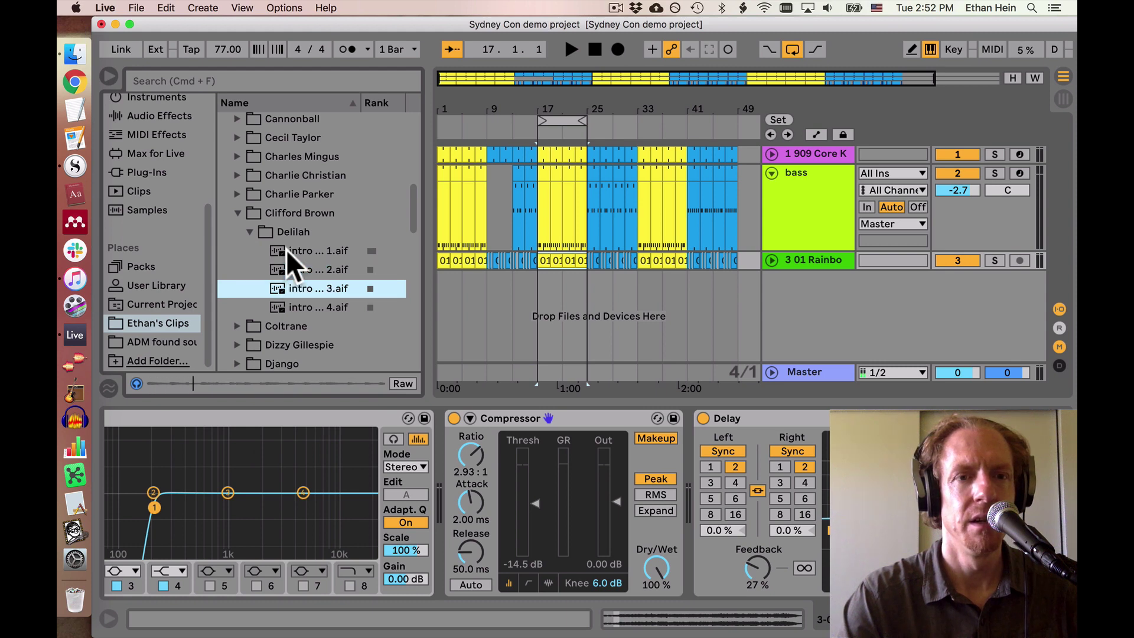
key(Down)
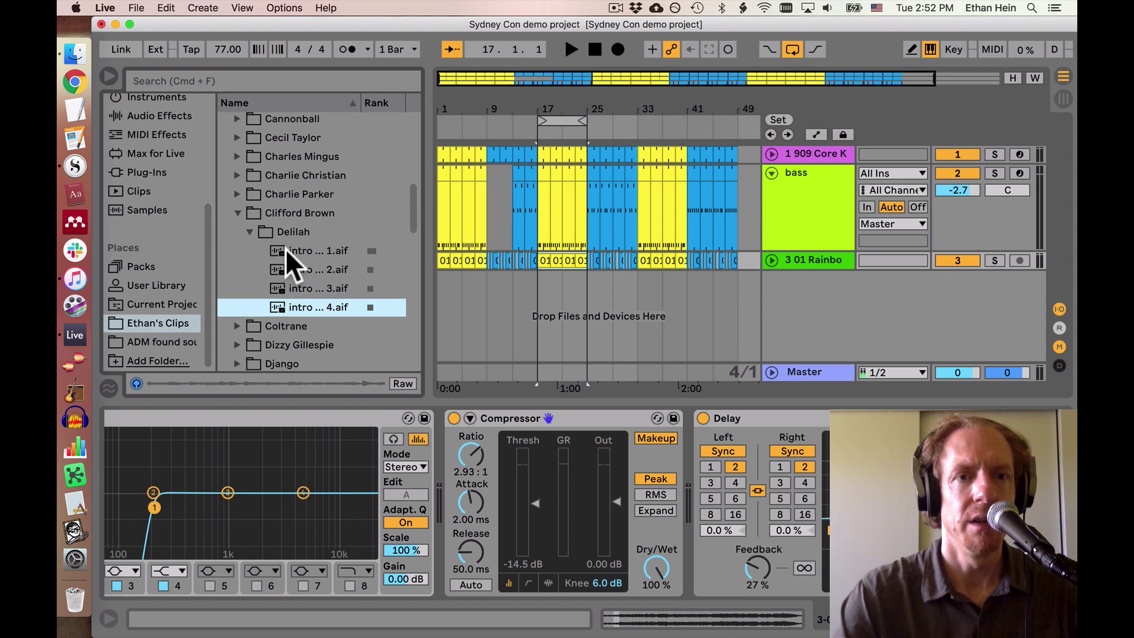
Collapse the Clifford Brown folder and expand the Duke Ellington folder
click(237, 213)
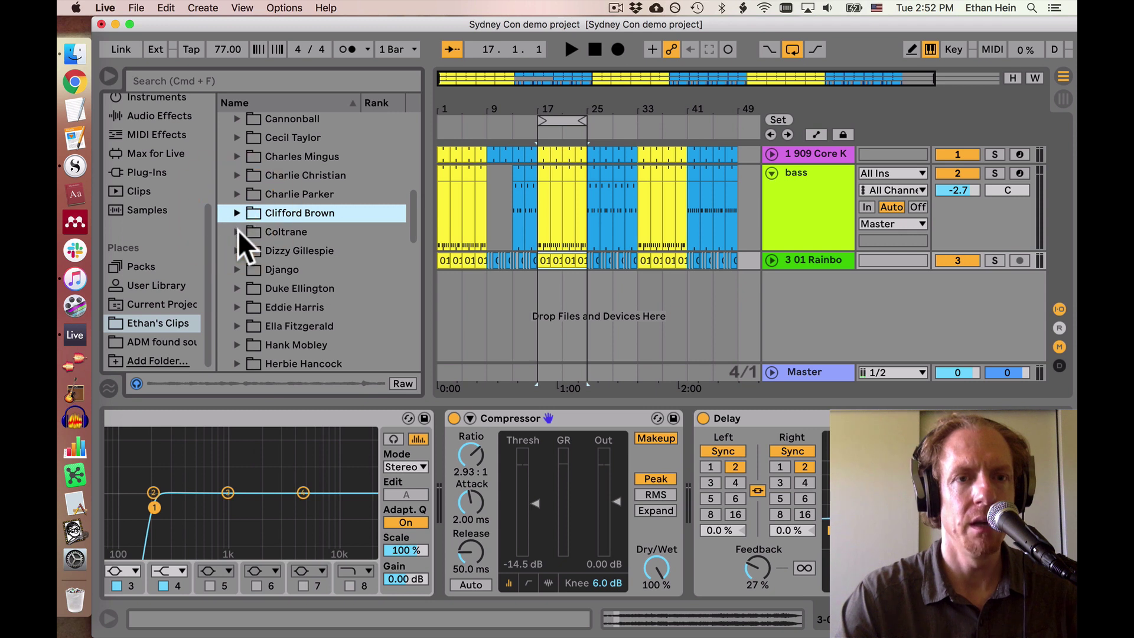
scroll(239, 230, down, 1)
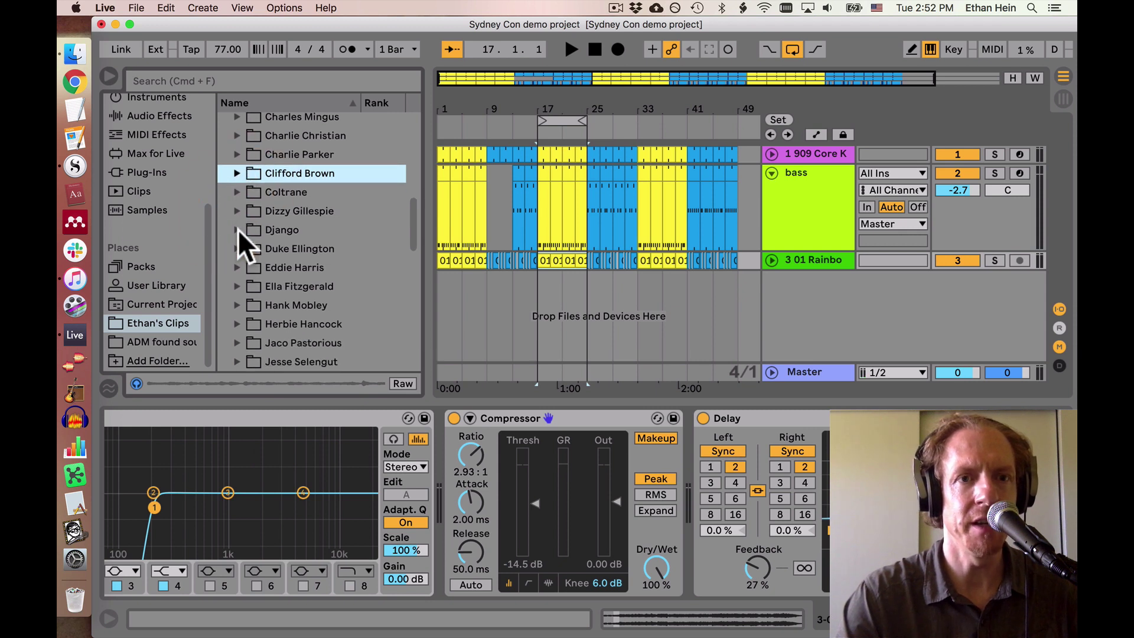
click(237, 247)
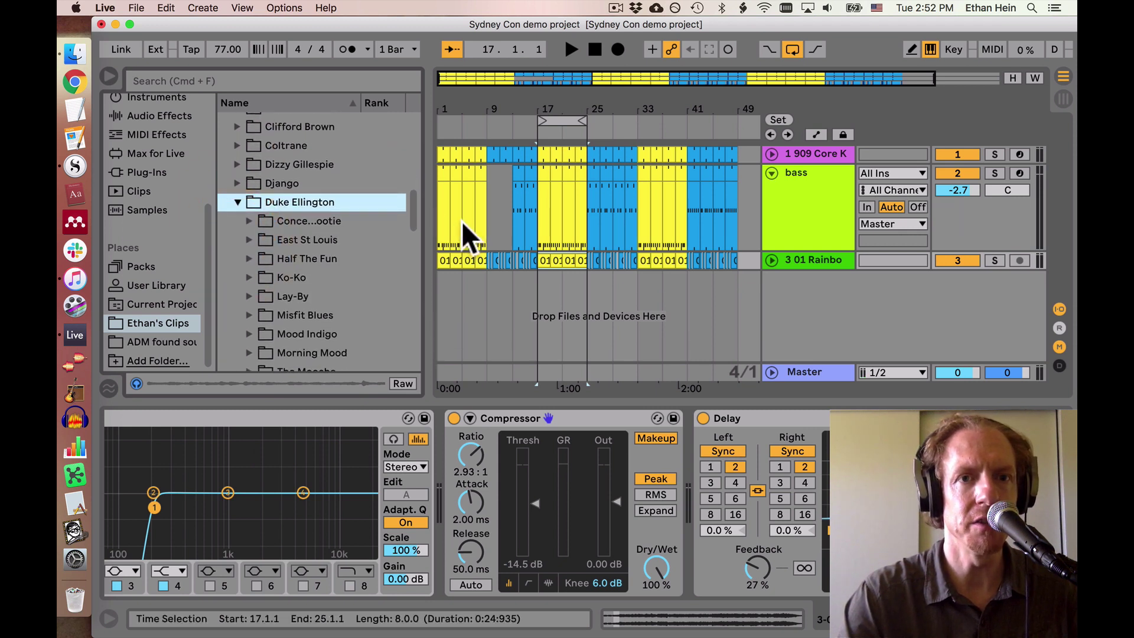
Widen the browser's file list and preview Sugar Rum Cherry.aif from the Duke Ellington folder
drag(429, 231, 486, 228)
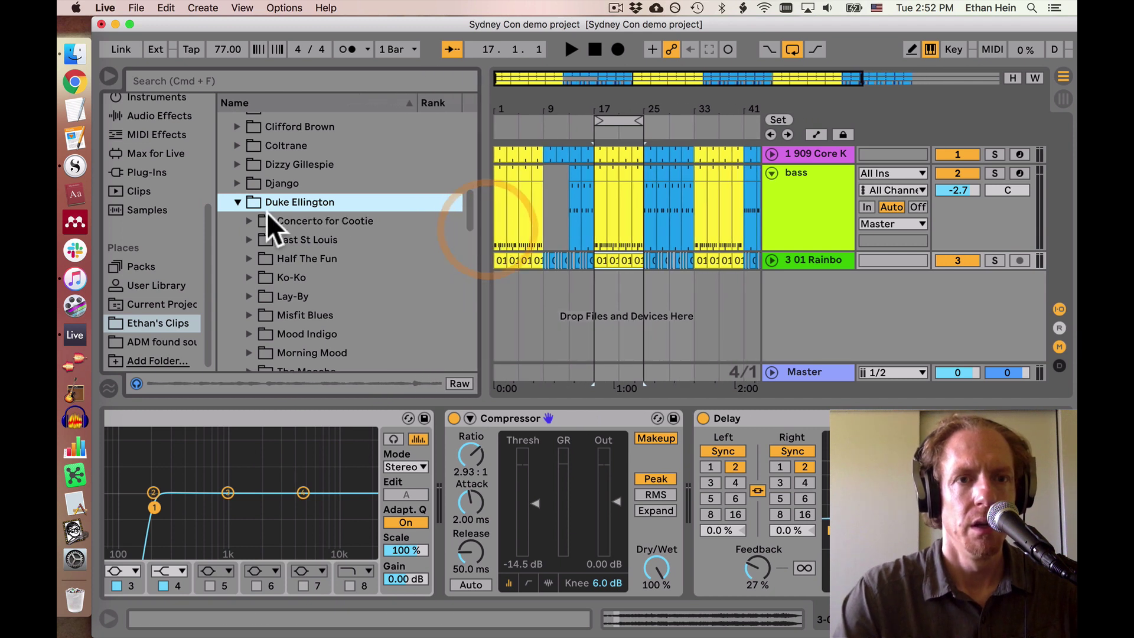
scroll(264, 215, down, 2)
scroll(264, 214, down, 5)
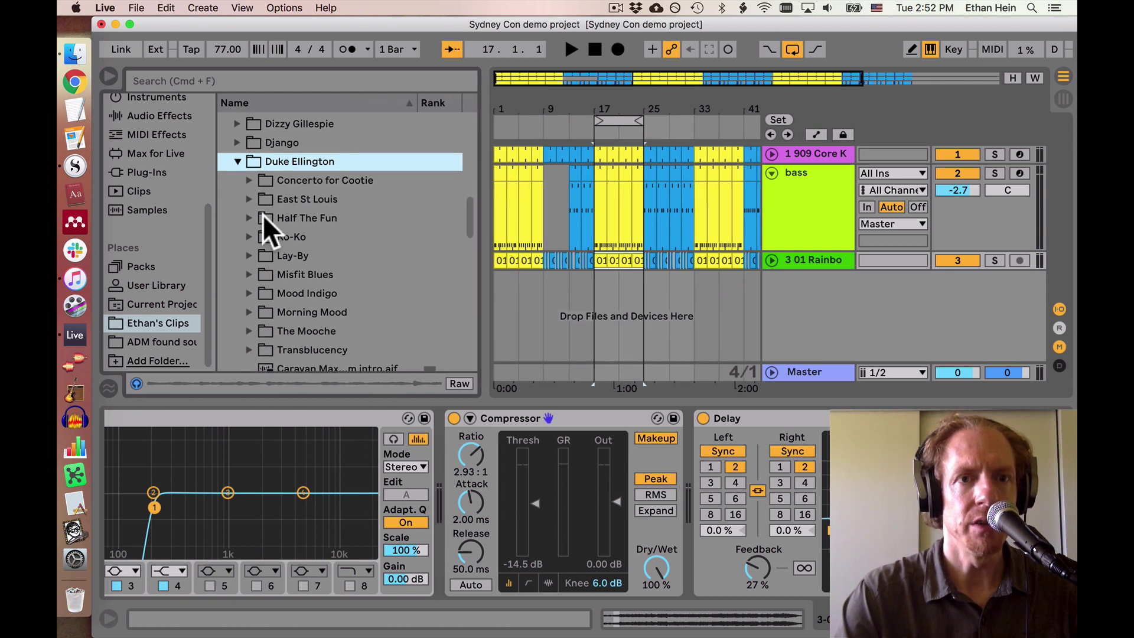
scroll(264, 215, down, 8)
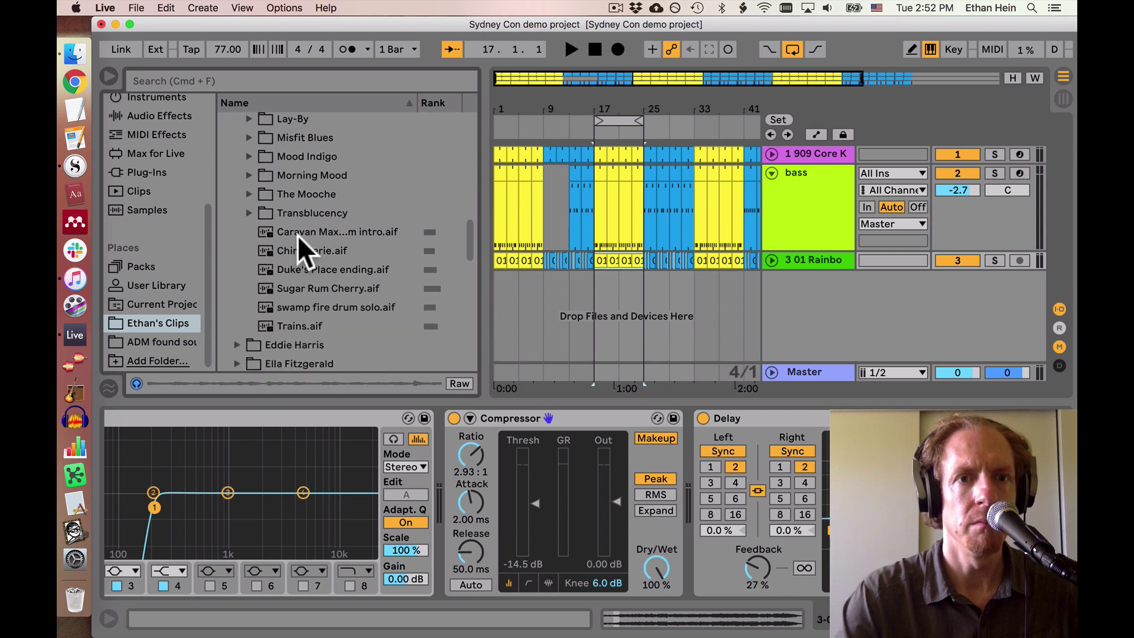
click(306, 282)
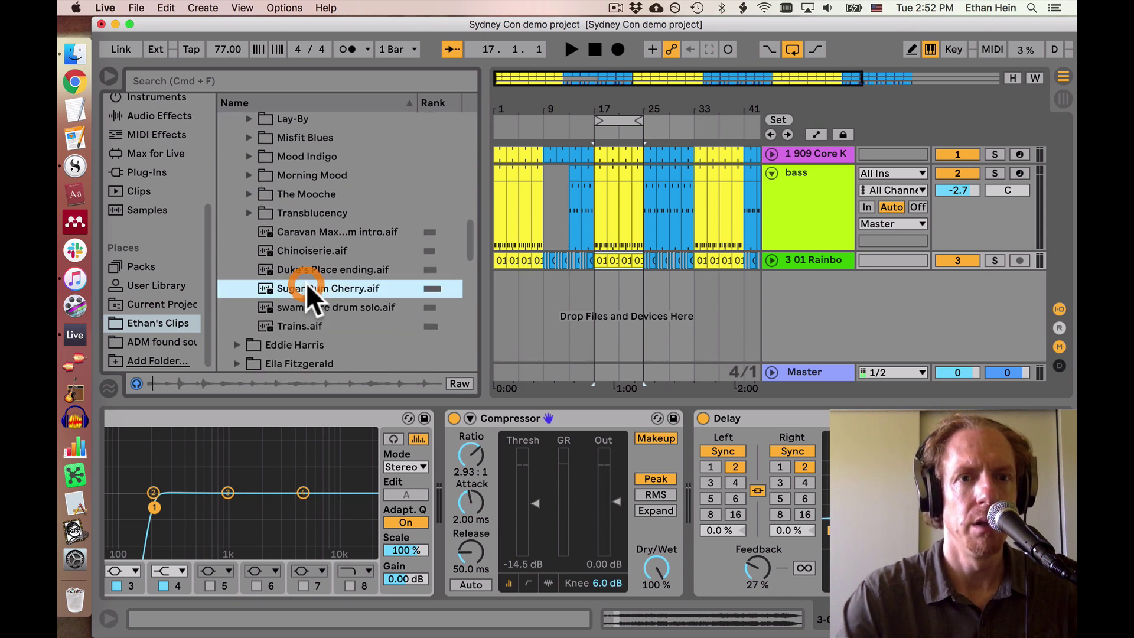
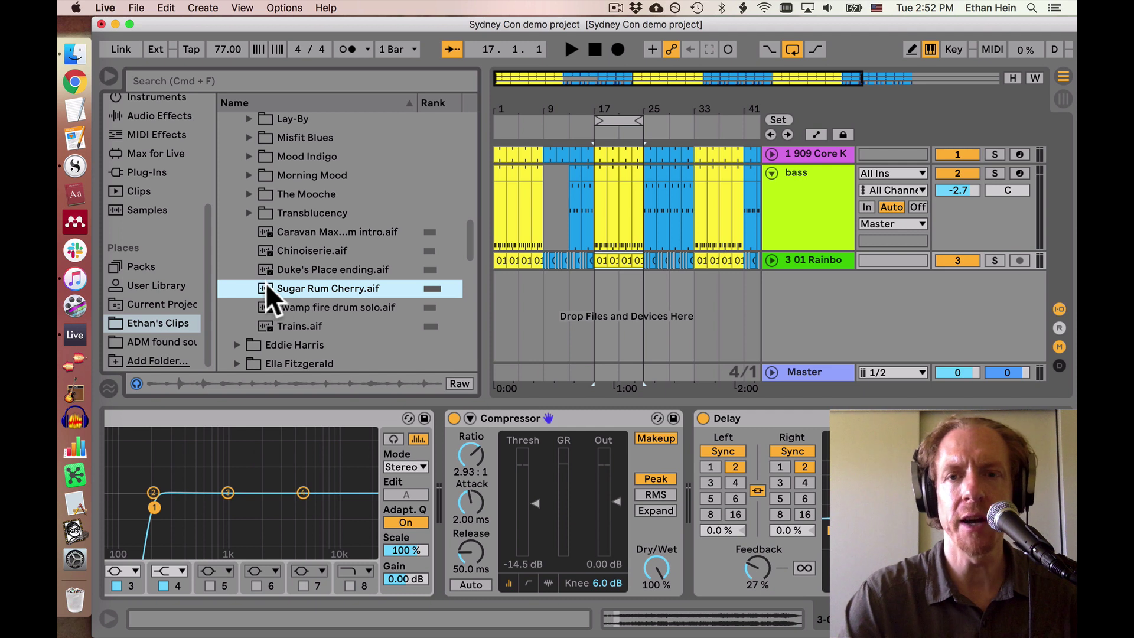
Place Sugar Rum Cherry.aif on a new audio track at bar 17 and extend the clip to bar 25
drag(266, 286, 597, 310)
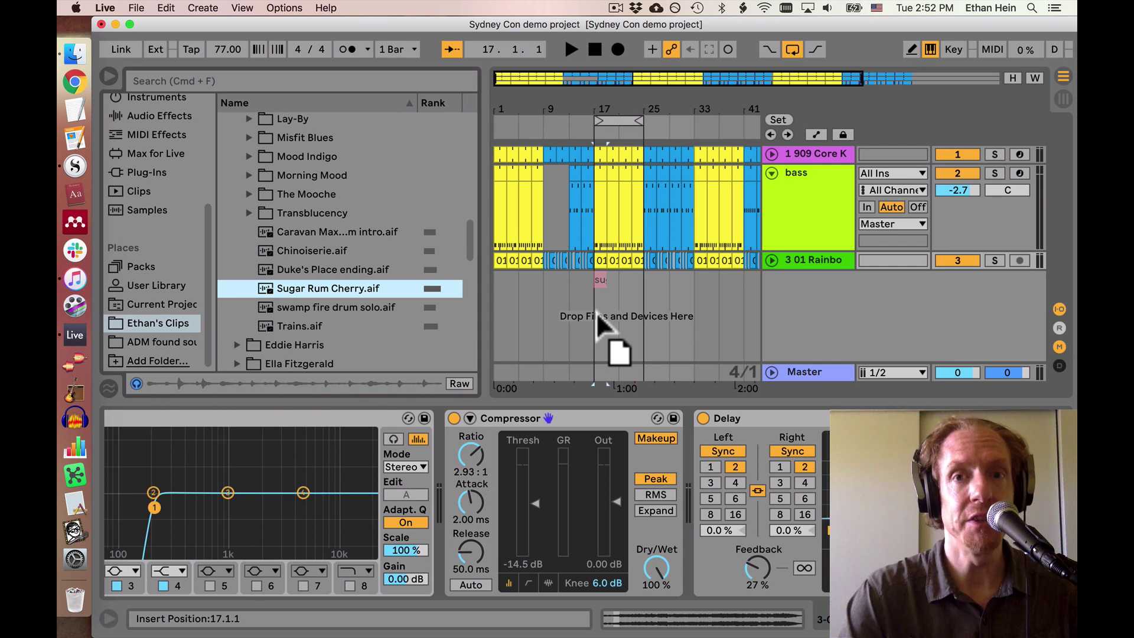
drag(597, 311, 597, 312)
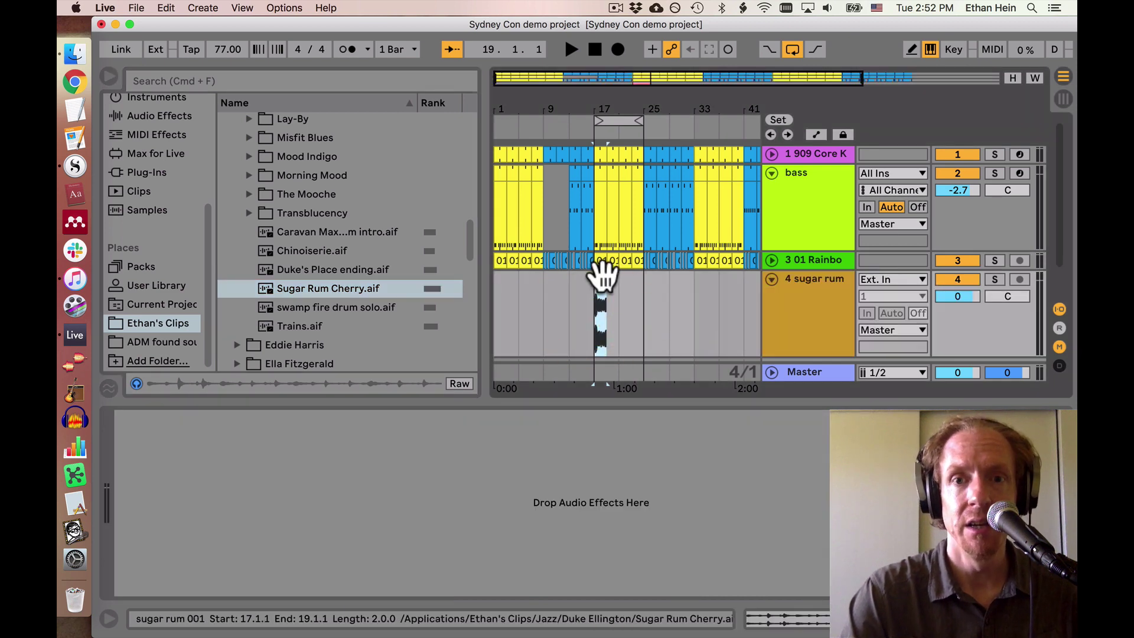
click(644, 282)
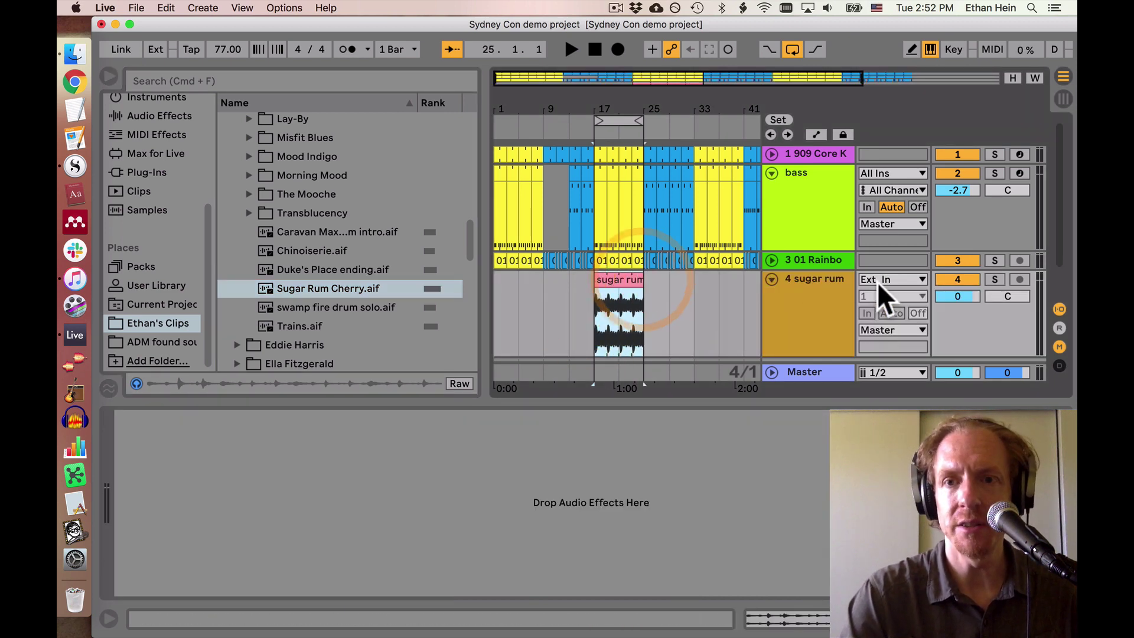
Audition the looped section briefly and double the sugar rum clip's segment BPM to 98.15
key(space)
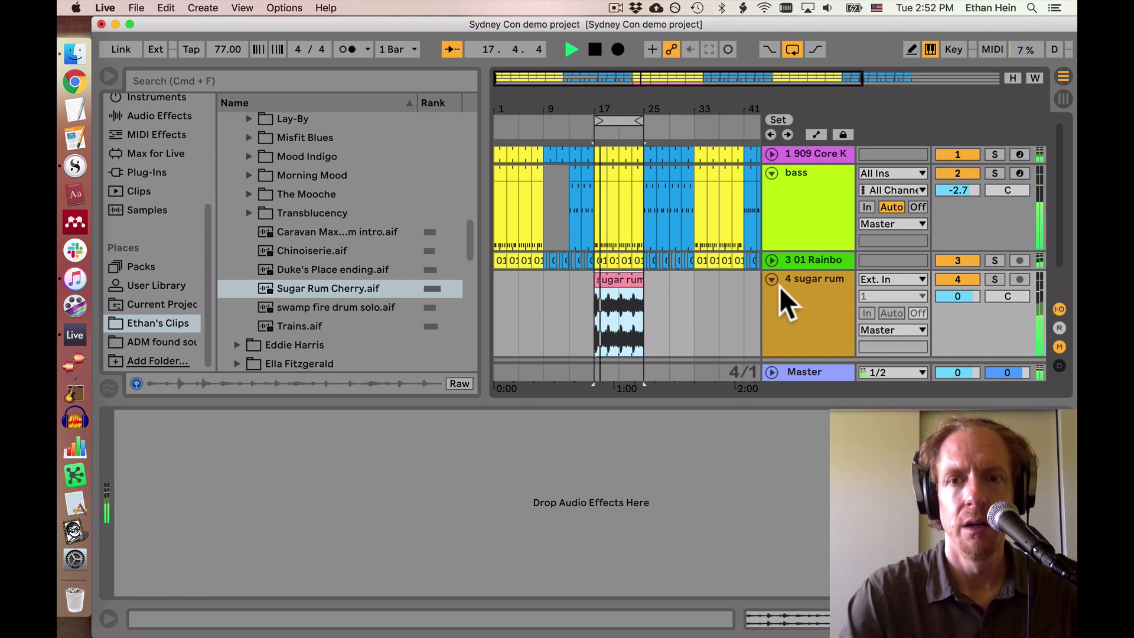
key(space)
double_click(617, 279)
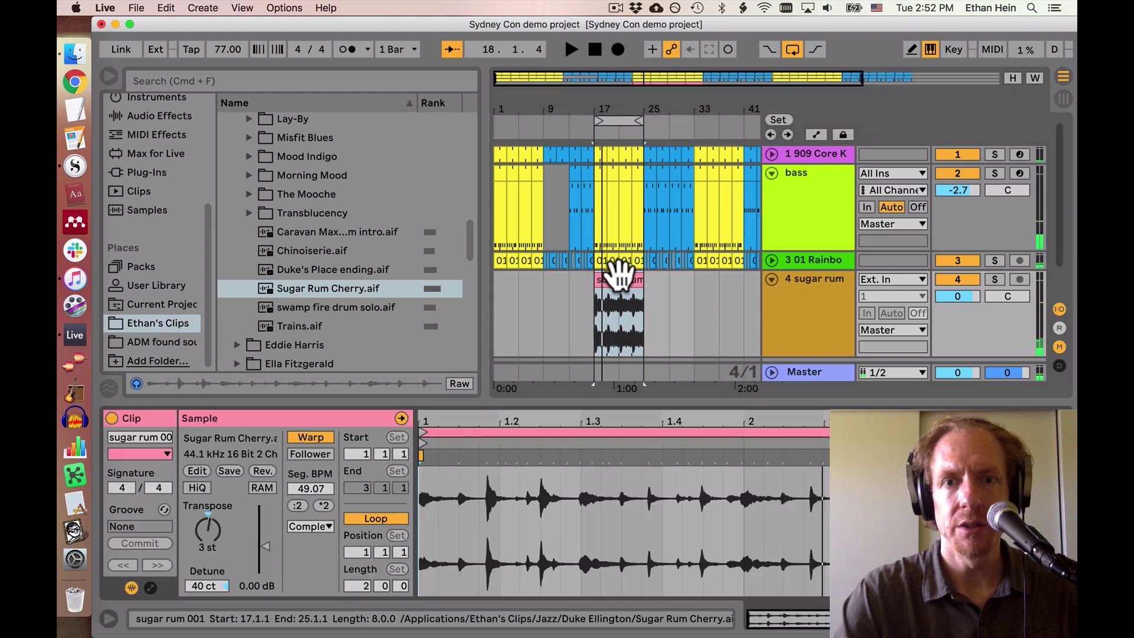
click(325, 503)
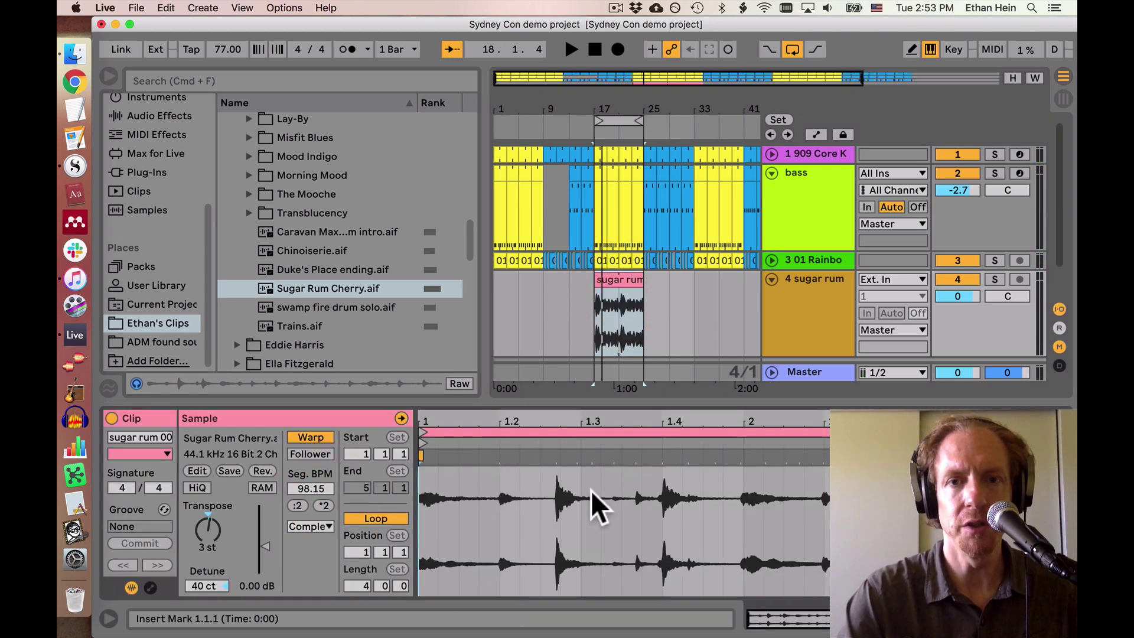
Play the section from bar 17, solo the sugar rum track to hear it alone, and stop playback
click(627, 289)
key(space)
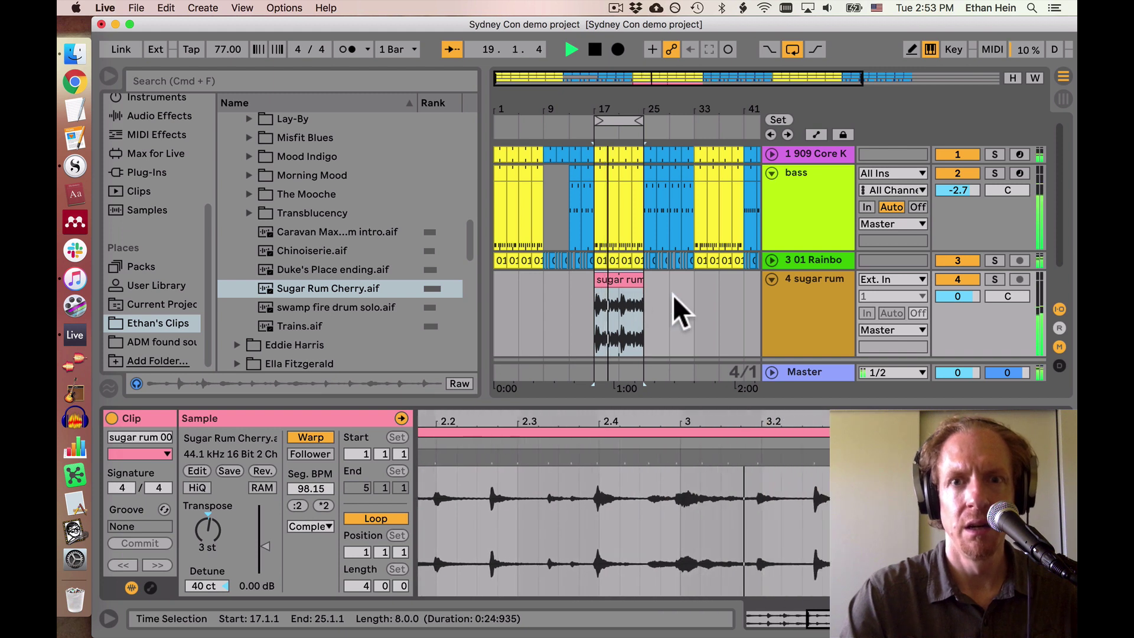
click(995, 280)
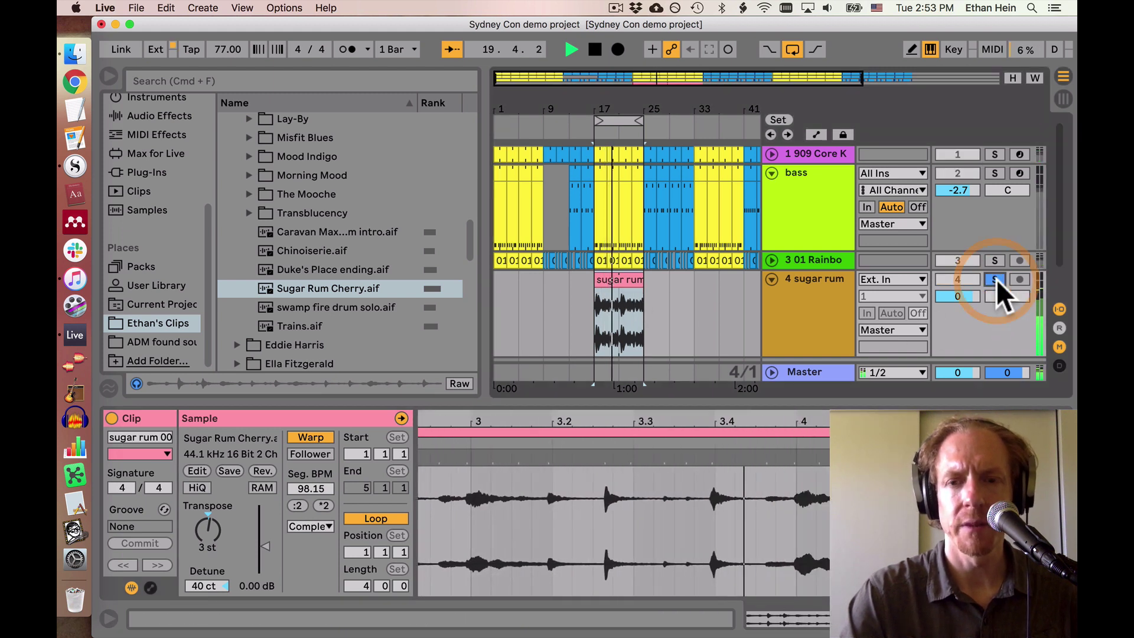
key(space)
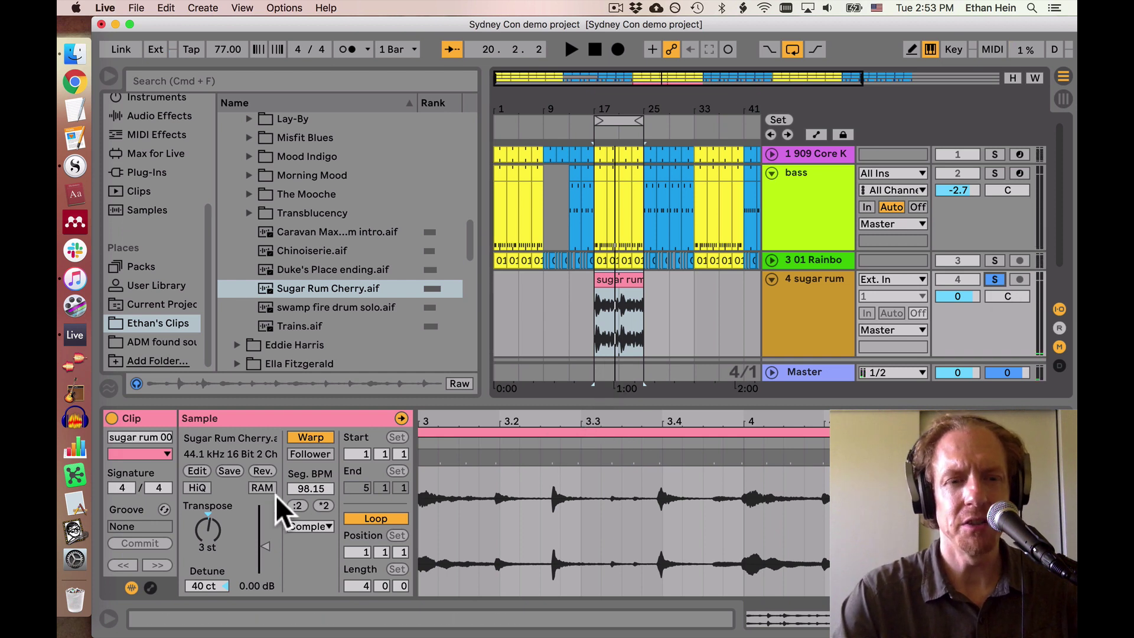
Transpose the sugar rum clip to 5 st and set its detune to 50 ct while listening to it
click(205, 537)
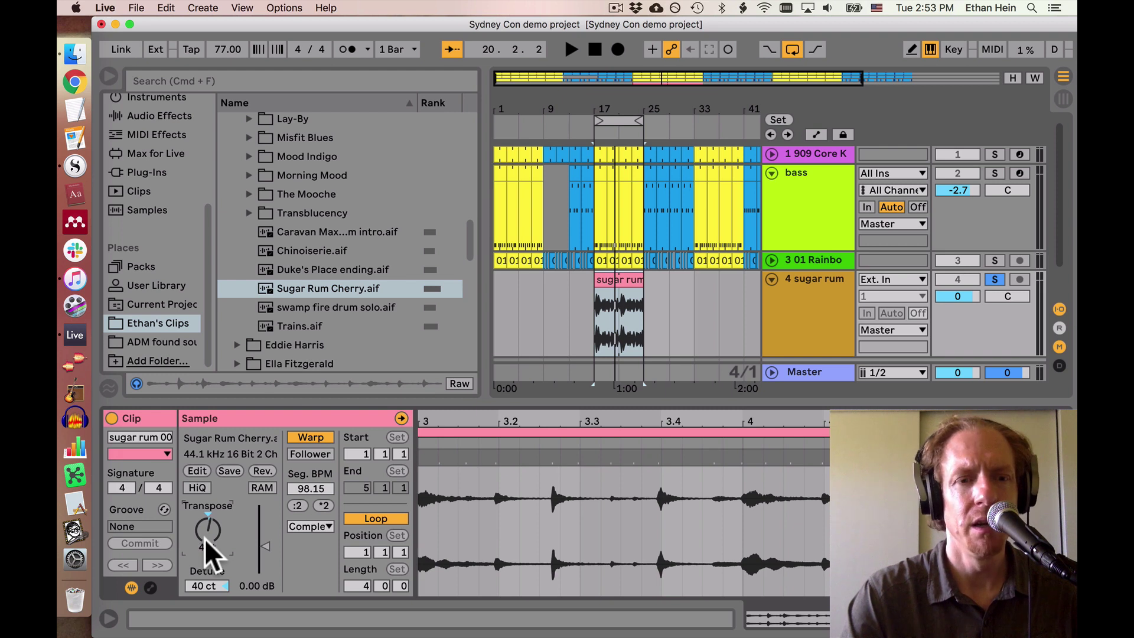
key(space)
key(Up)
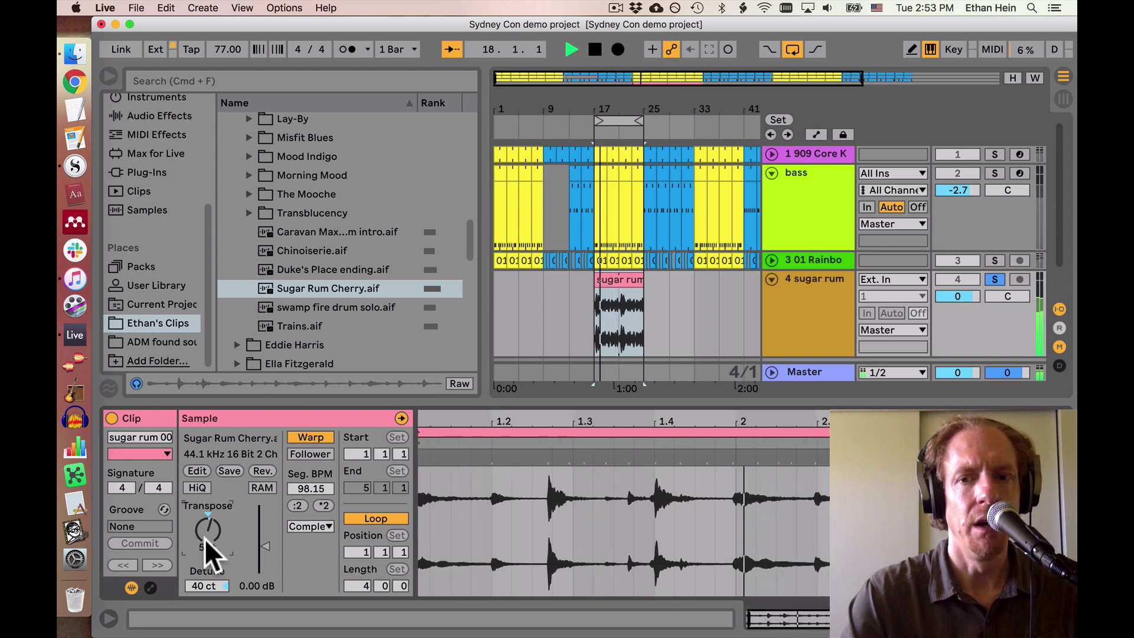
drag(197, 590, 197, 582)
key(space)
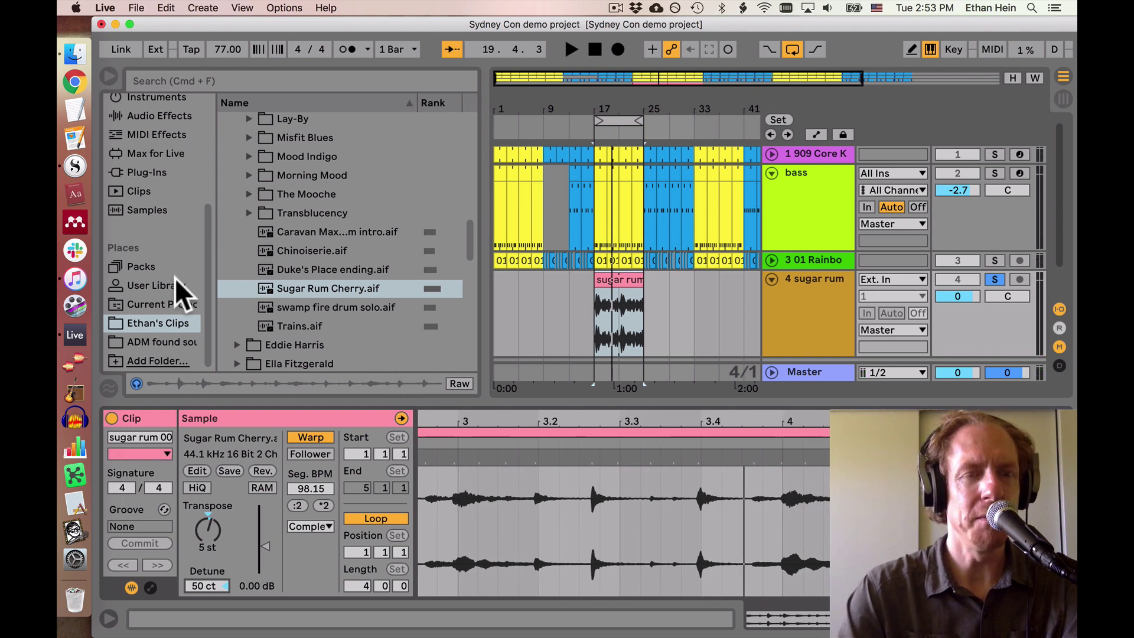
Add an Auto Filter to the sugar rum track and set its low-pass frequency to 1.78 kHz with 45 % resonance
scroll(163, 213, up, 5)
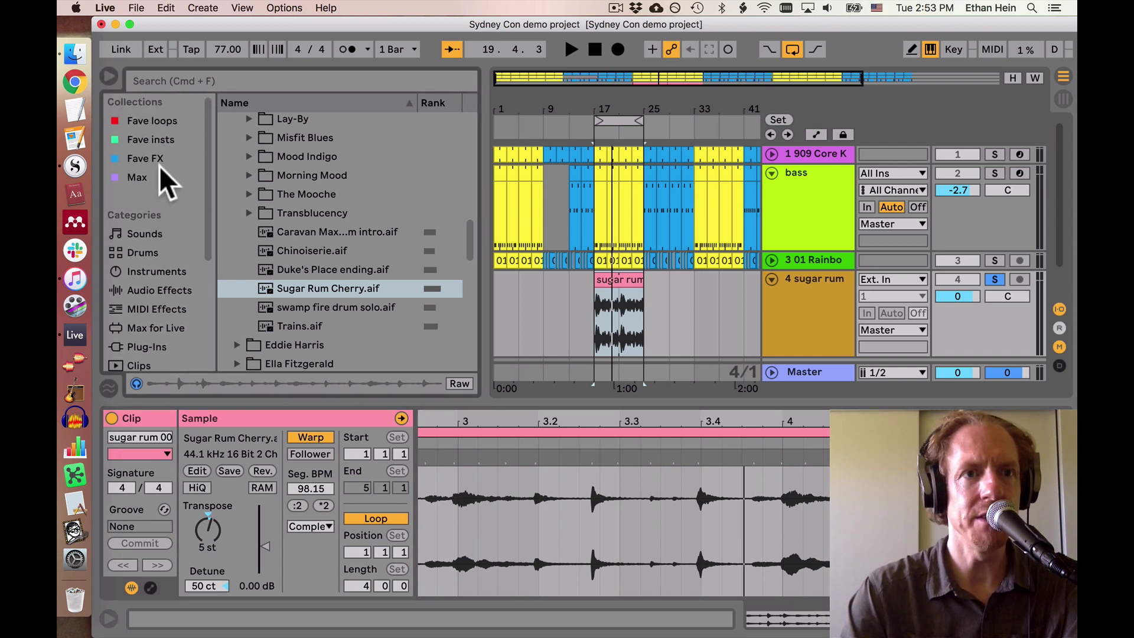
click(160, 290)
scroll(357, 257, up, 3)
drag(294, 157, 608, 300)
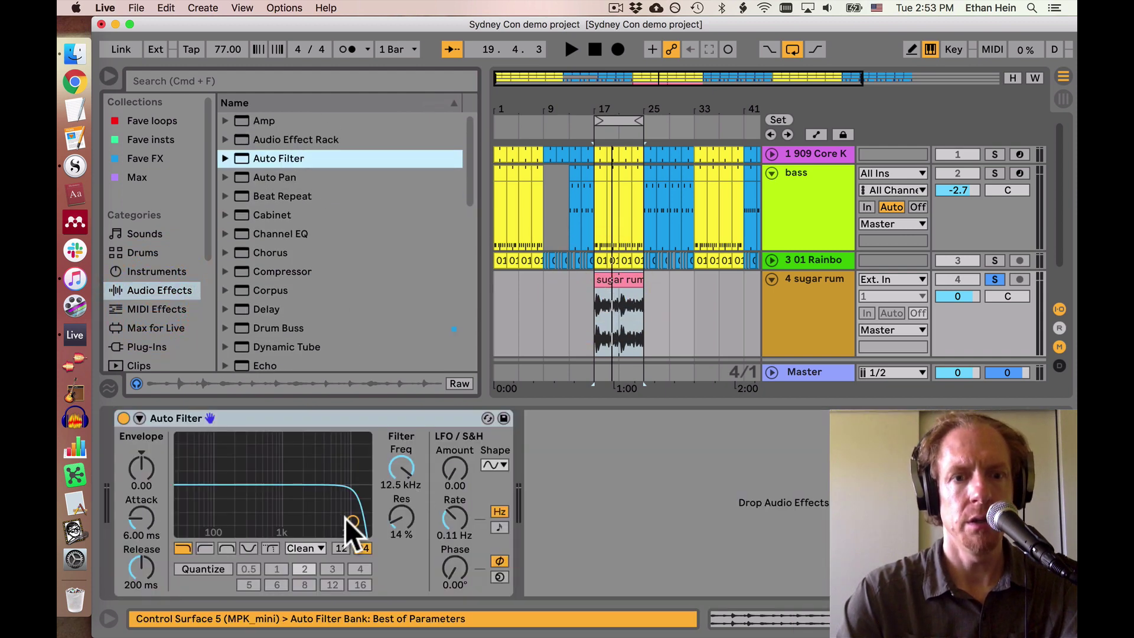
key(space)
drag(352, 521, 298, 498)
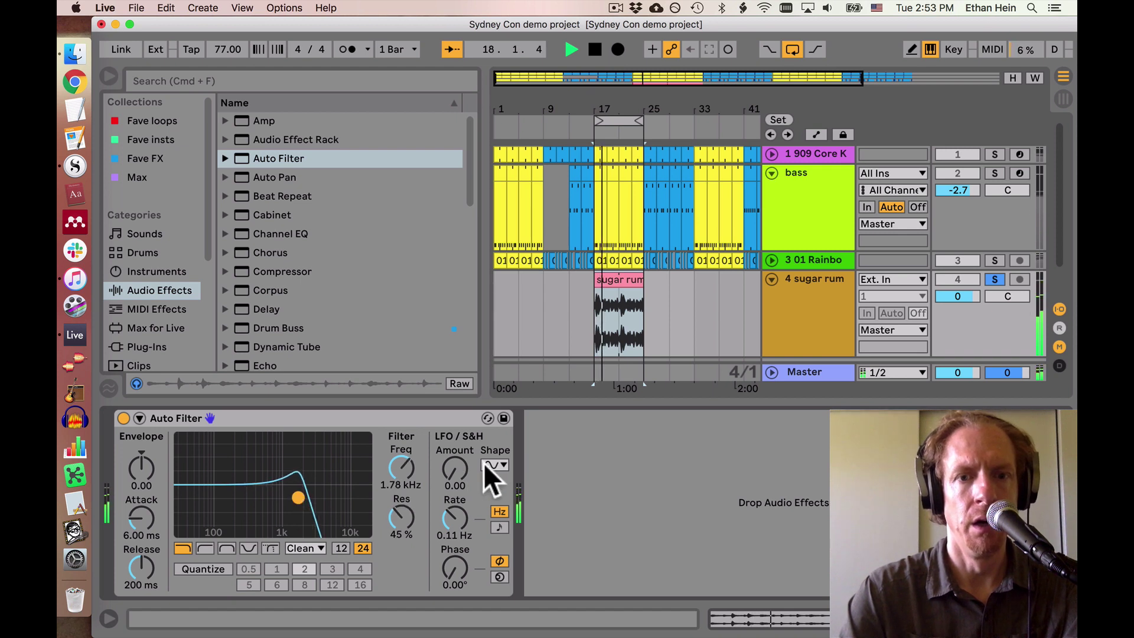
Sync the Auto Filter's LFO to the tempo, with an amount of 13.8 and a rate of 2
click(500, 528)
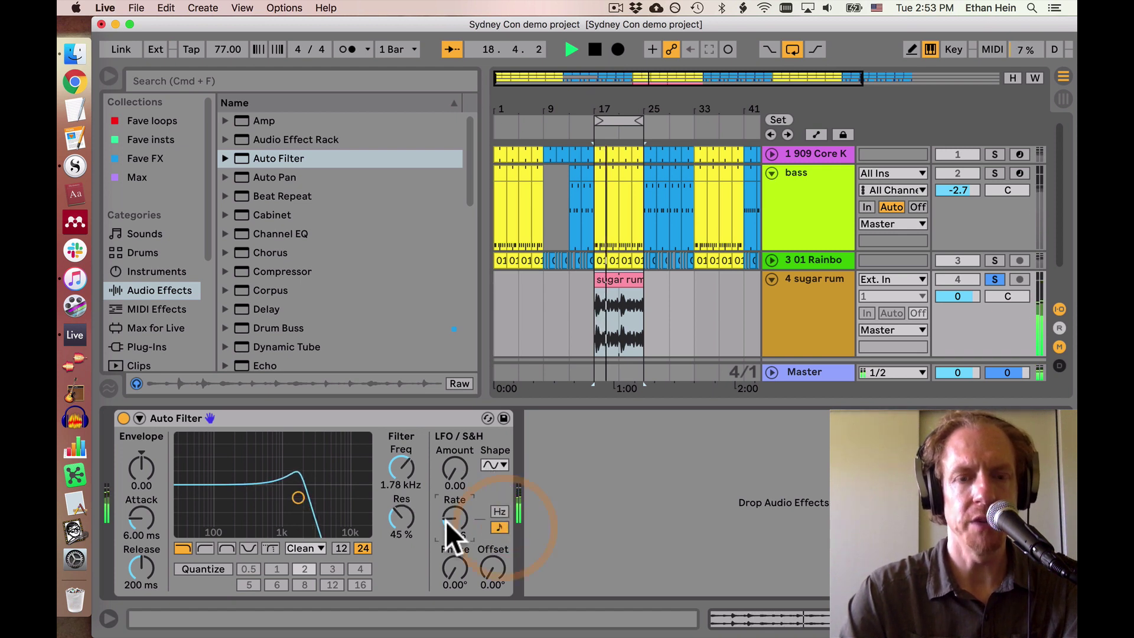
drag(462, 464, 462, 452)
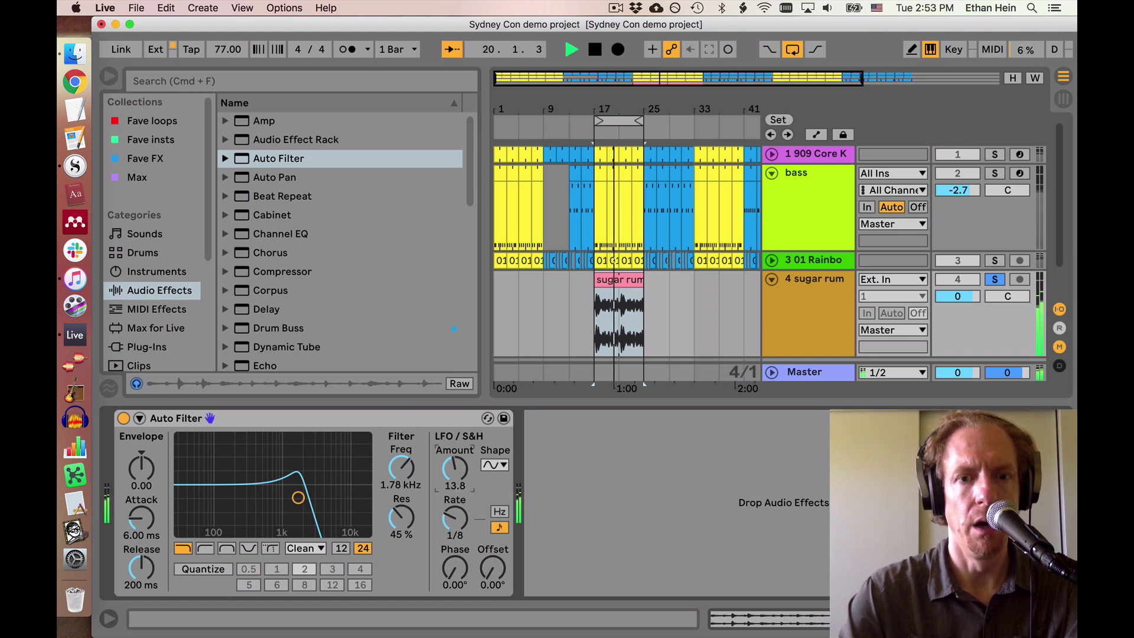
click(456, 509)
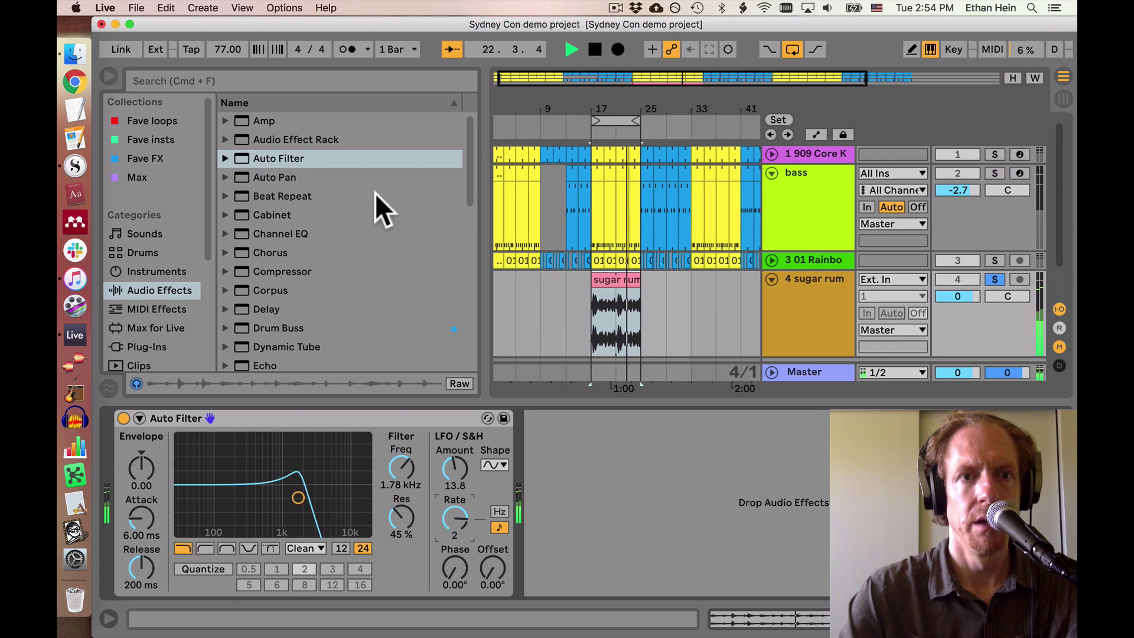
Try to add Drum Buss after the Auto Filter on the sugar rum track
drag(285, 331, 657, 506)
drag(255, 309, 575, 466)
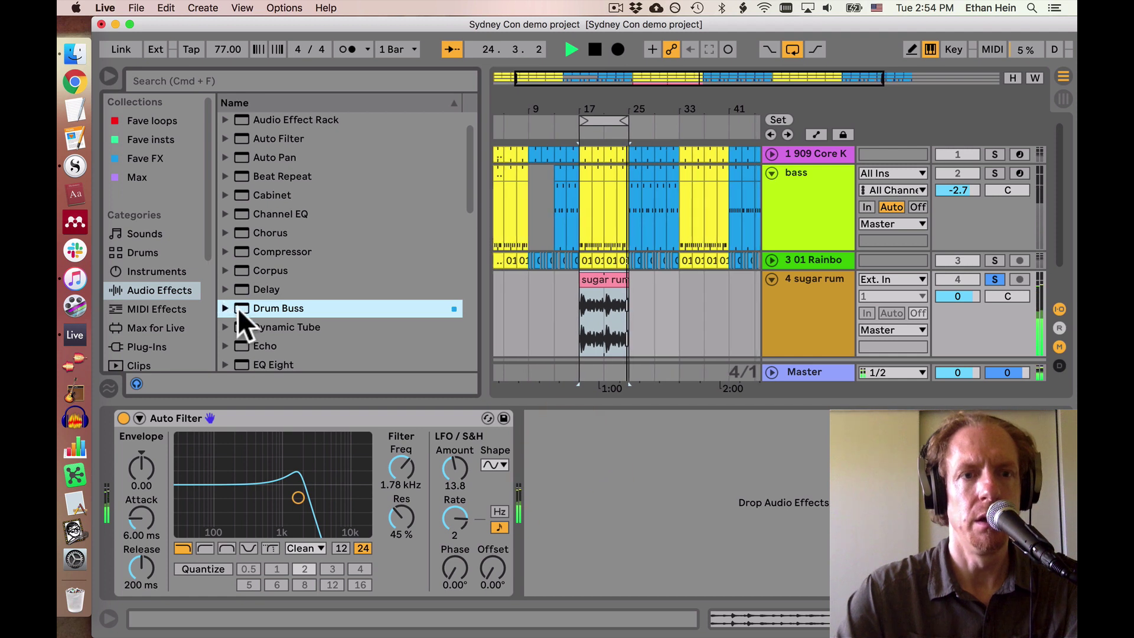
drag(647, 502, 644, 496)
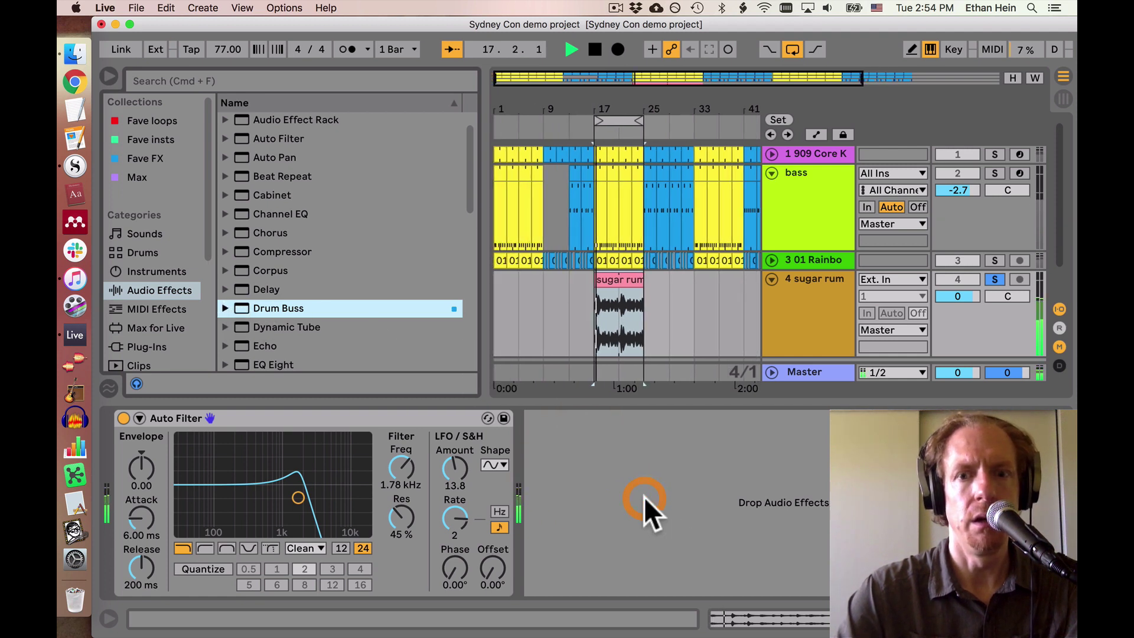
Look through the Drum Buss presets and the Fave insts collection for a suitable device
click(226, 308)
scroll(272, 324, down, 10)
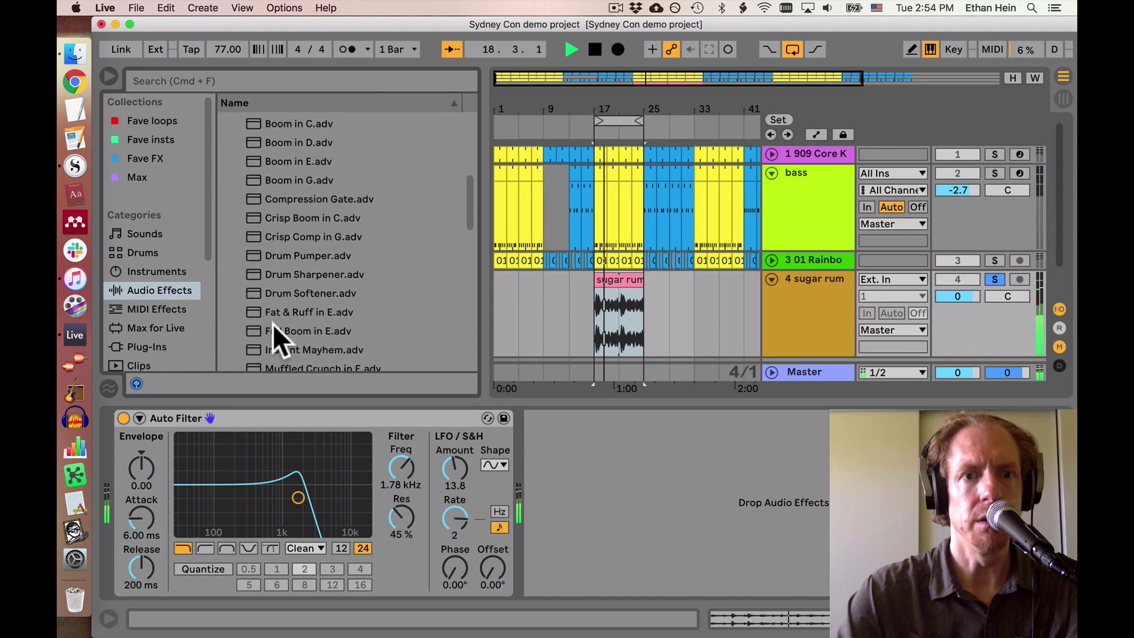
scroll(272, 323, down, 3)
scroll(274, 323, up, 10)
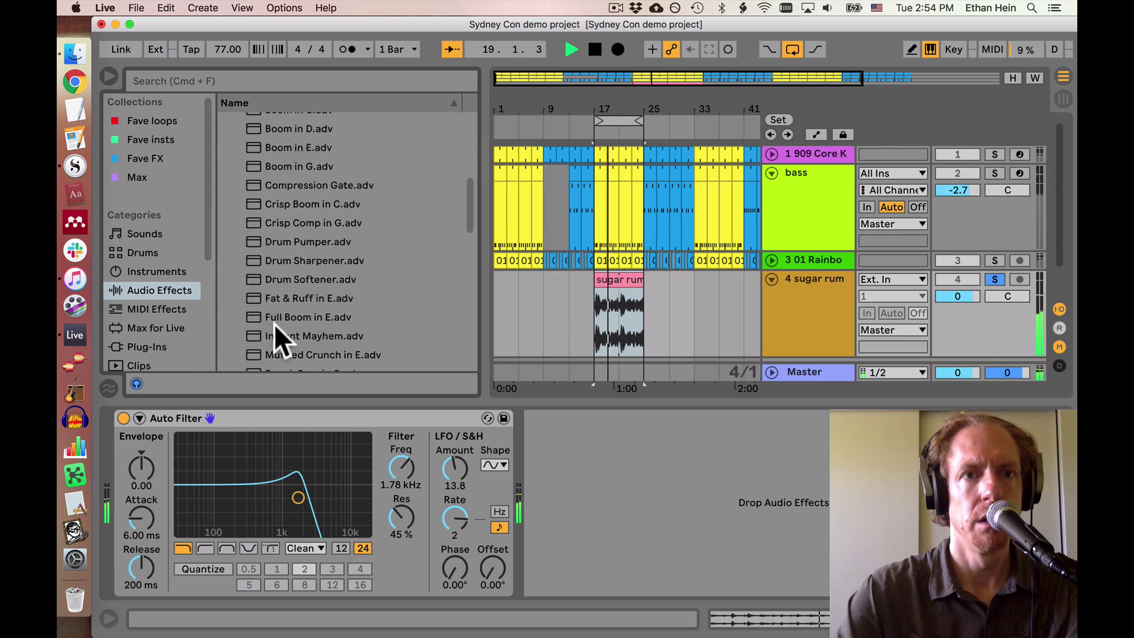
click(142, 144)
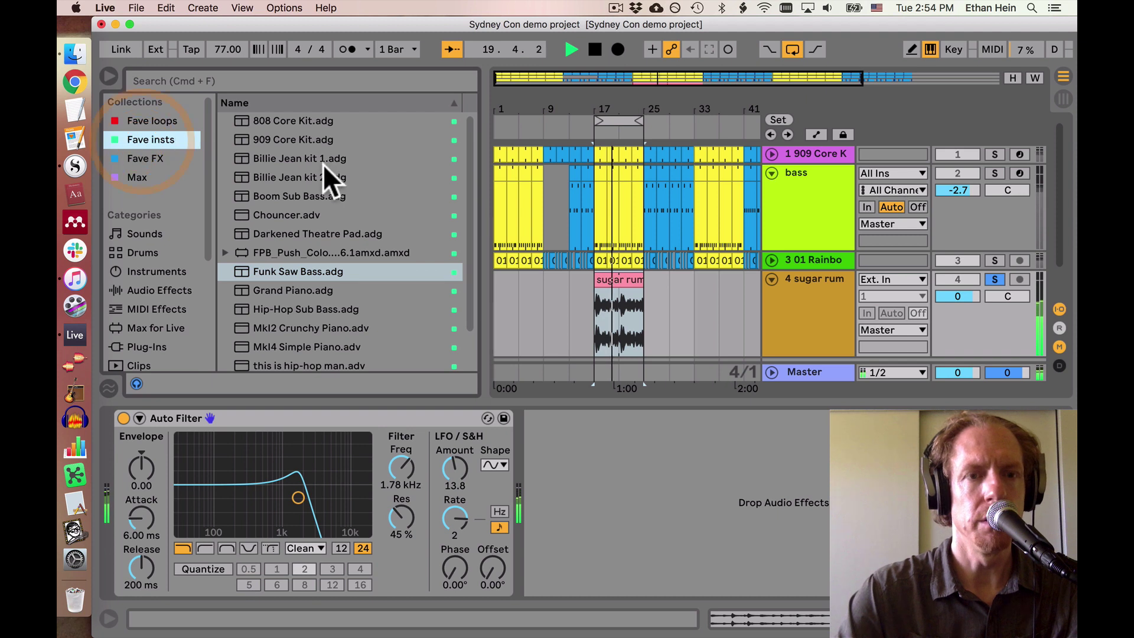
scroll(324, 166, down, 3)
scroll(324, 165, up, 2)
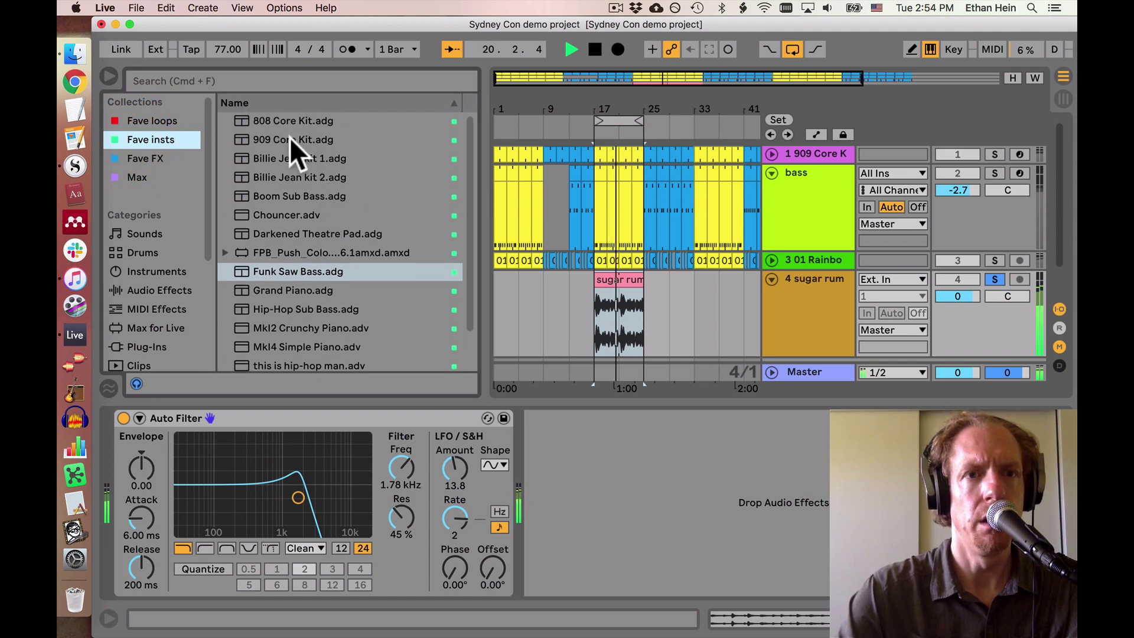
scroll(287, 203, down, 2)
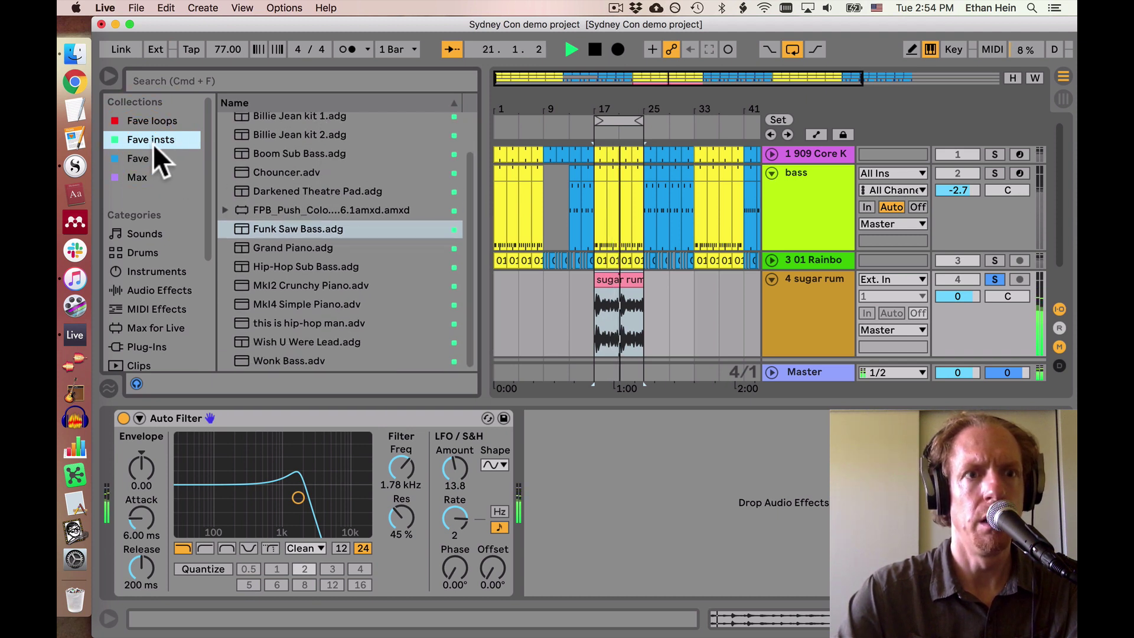
Add Drum Buss from the Fave FX collection after the Auto Filter and enable its compressor
click(152, 159)
drag(301, 118, 614, 513)
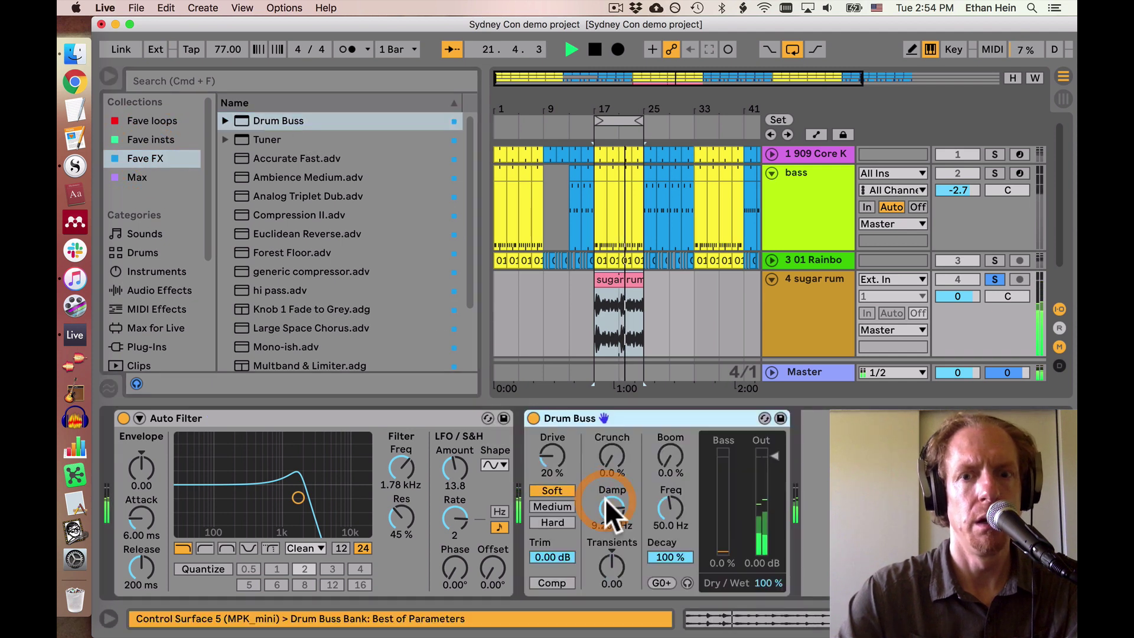
click(567, 583)
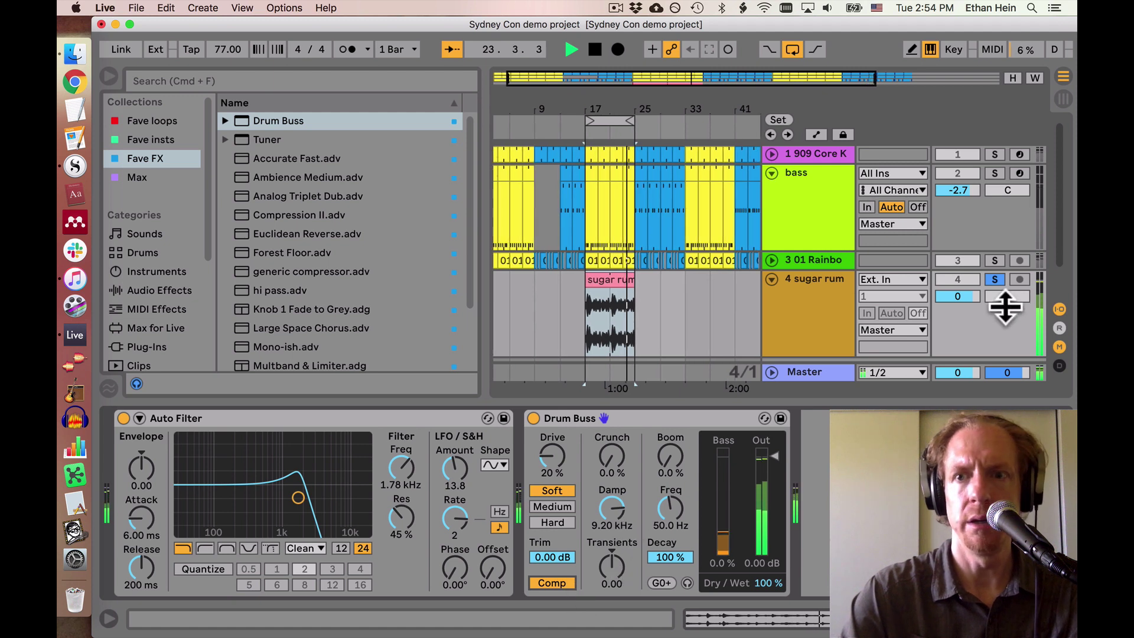
Lower the sugar rum track's volume to -3.9 dB and take the track out of solo
drag(959, 292, 960, 296)
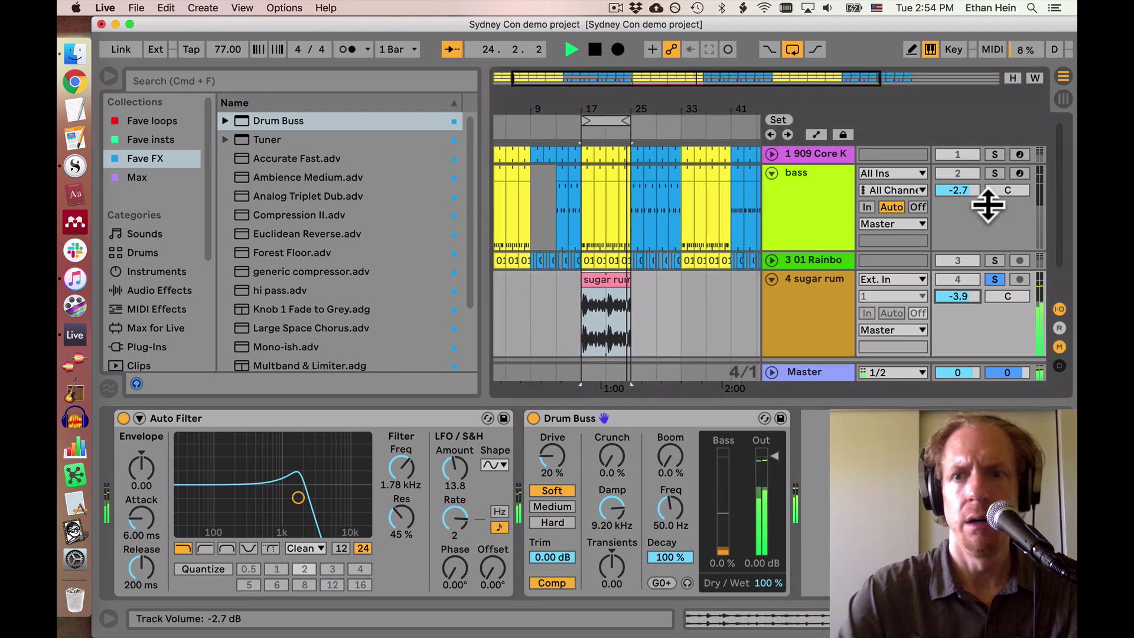
click(995, 271)
click(995, 272)
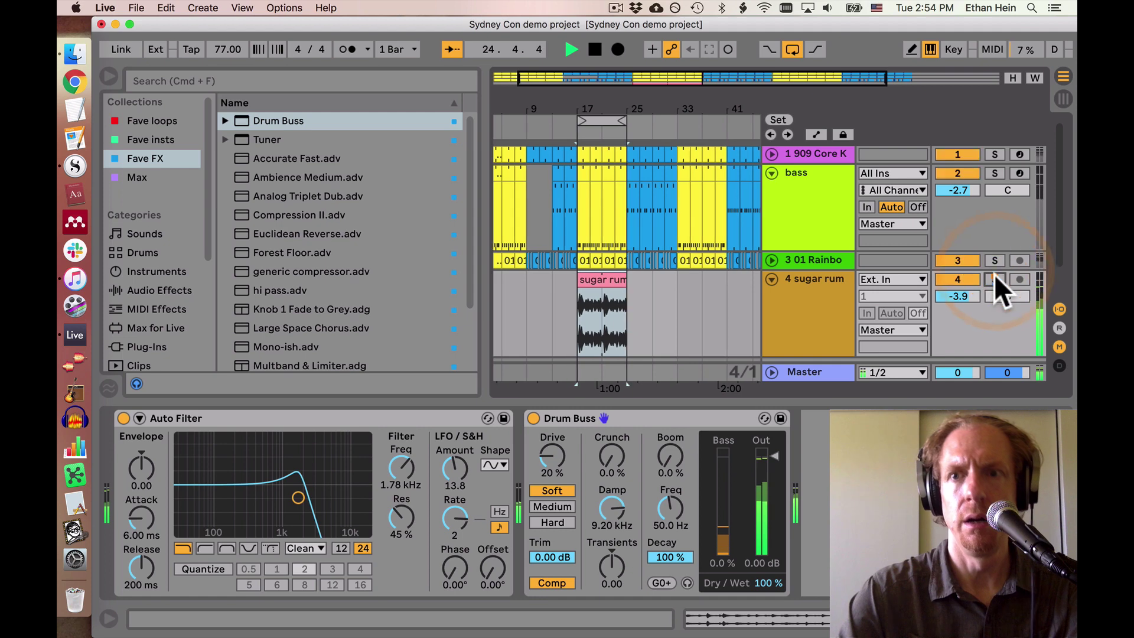
Set the sugar rum clip's detune to 38 cents and quantize all of its audio
double_click(618, 282)
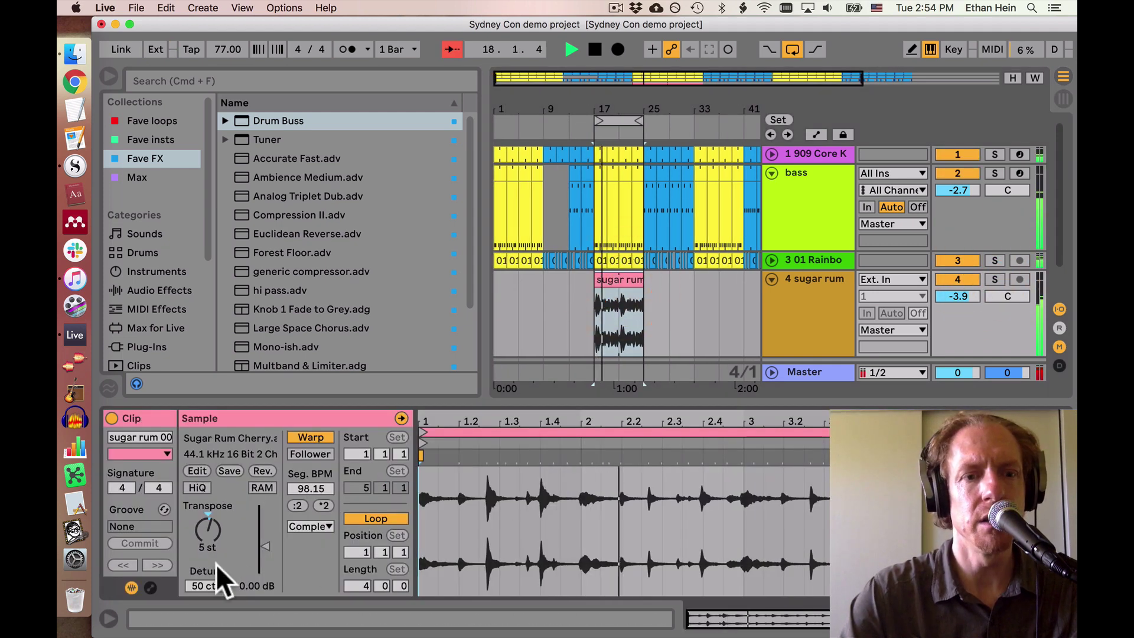
click(189, 590)
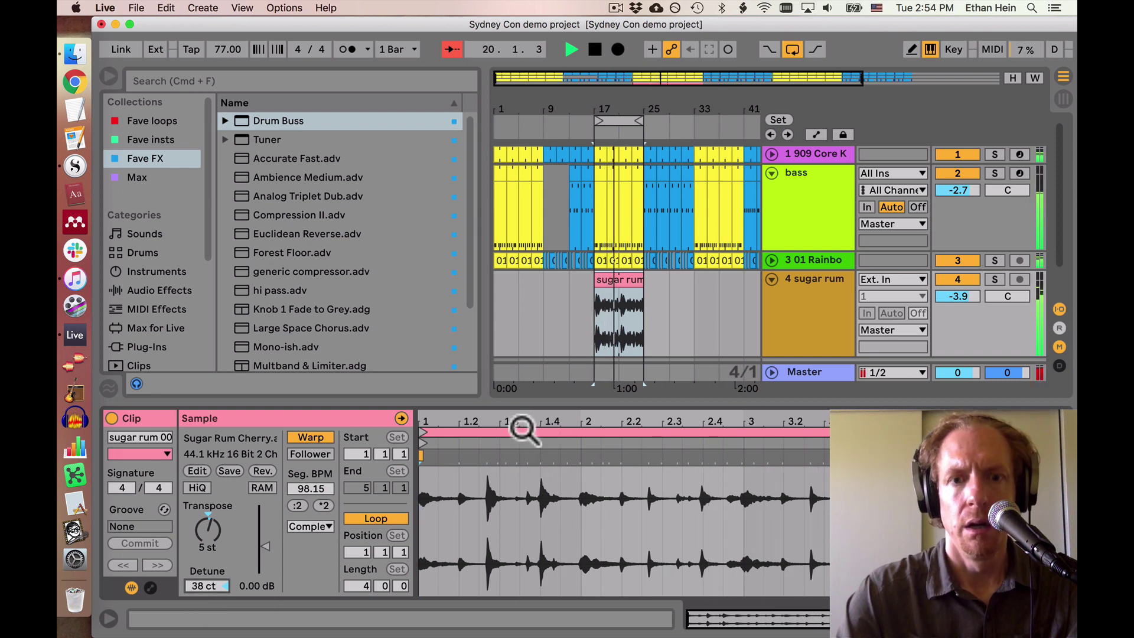
drag(527, 425, 501, 484)
click(469, 481)
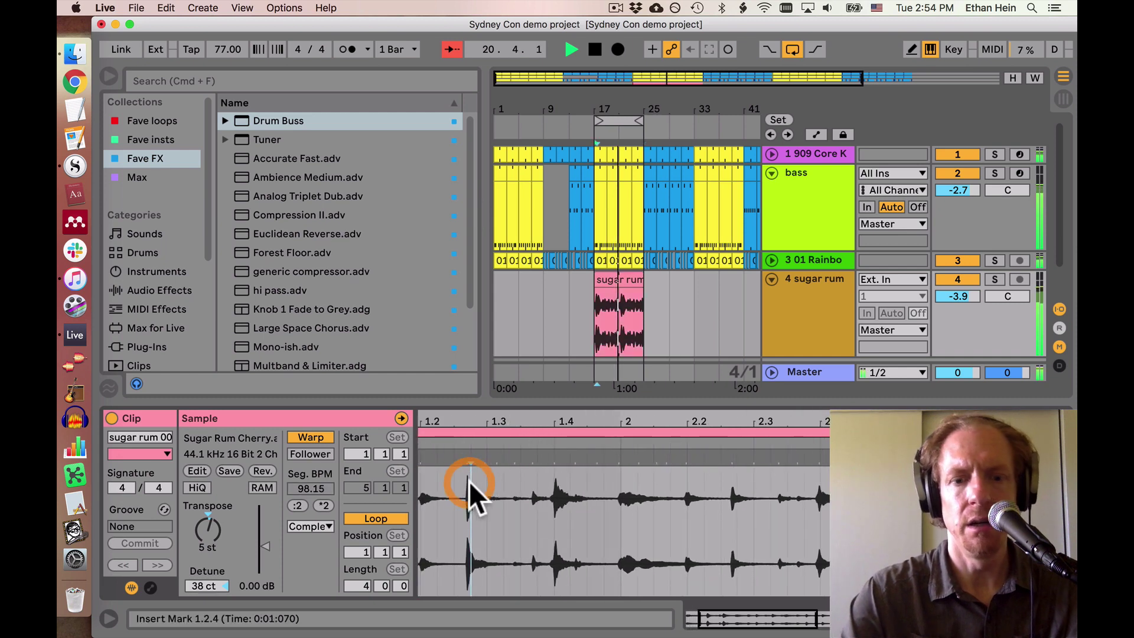
key(super+a)
key(super+u)
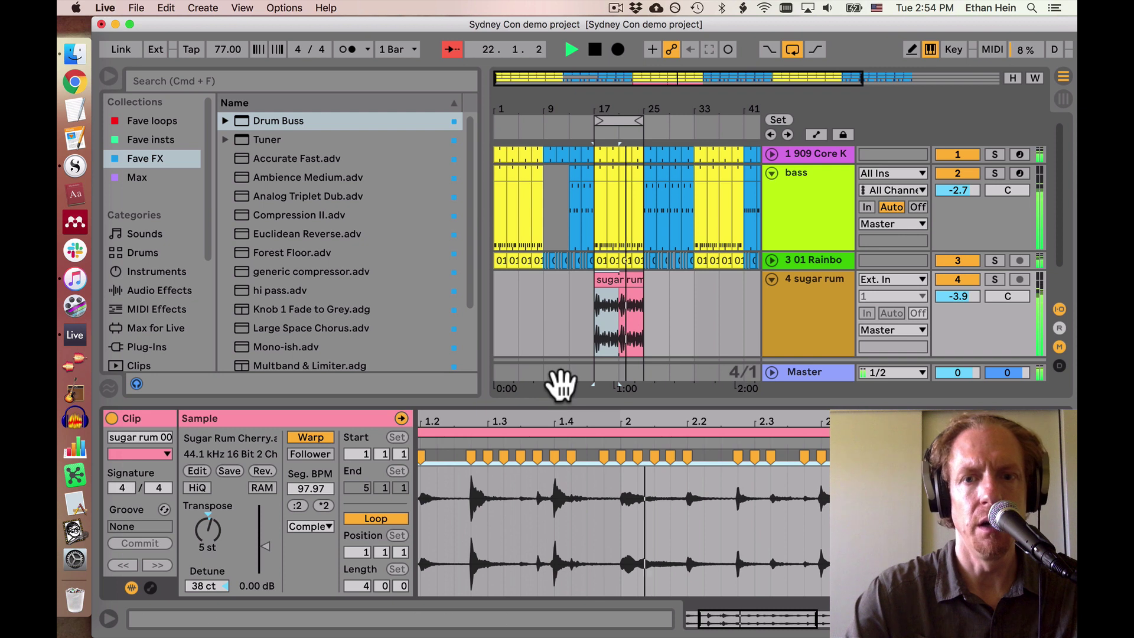
Duplicate the sugar rum clip to bar 25 and loop playback over the duplicate from bar 25 to 33
click(823, 311)
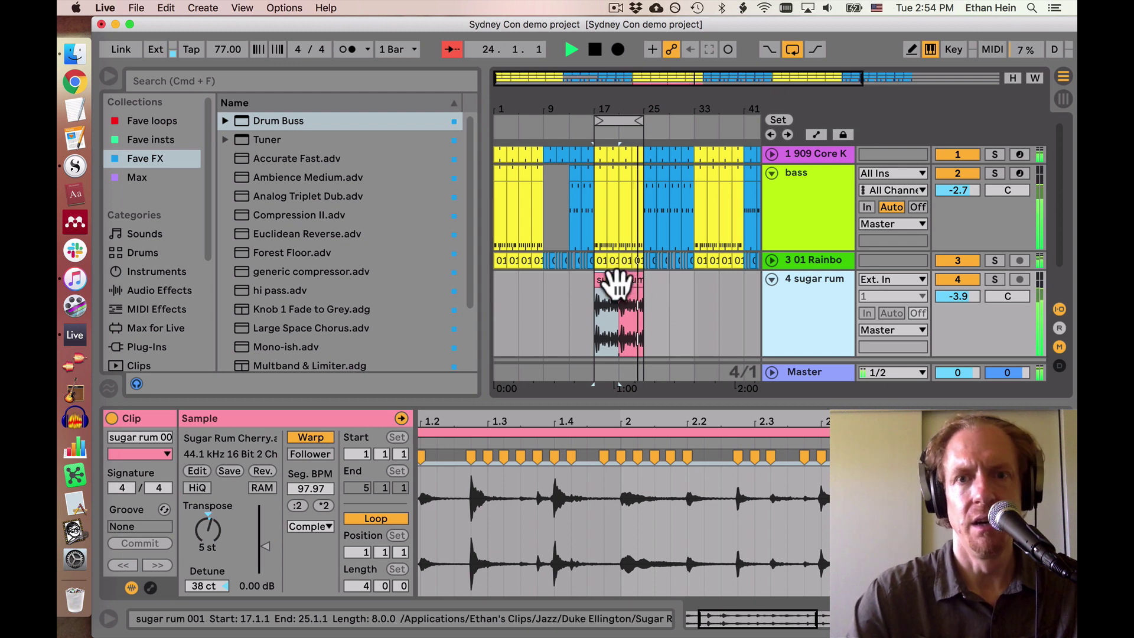
click(616, 283)
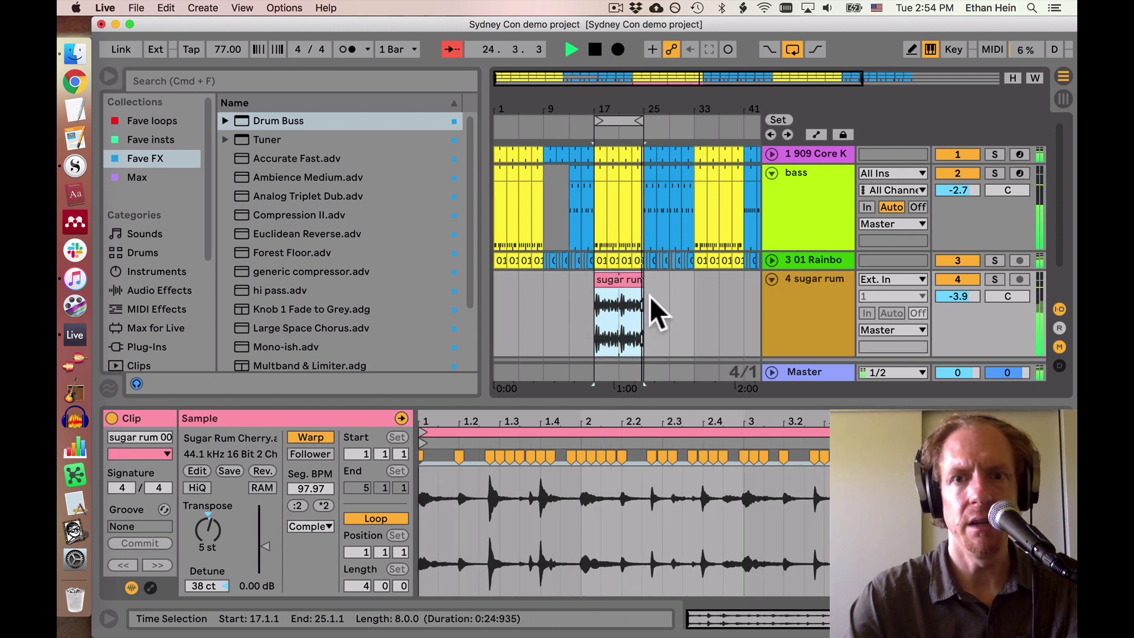
click(628, 288)
key(super+d)
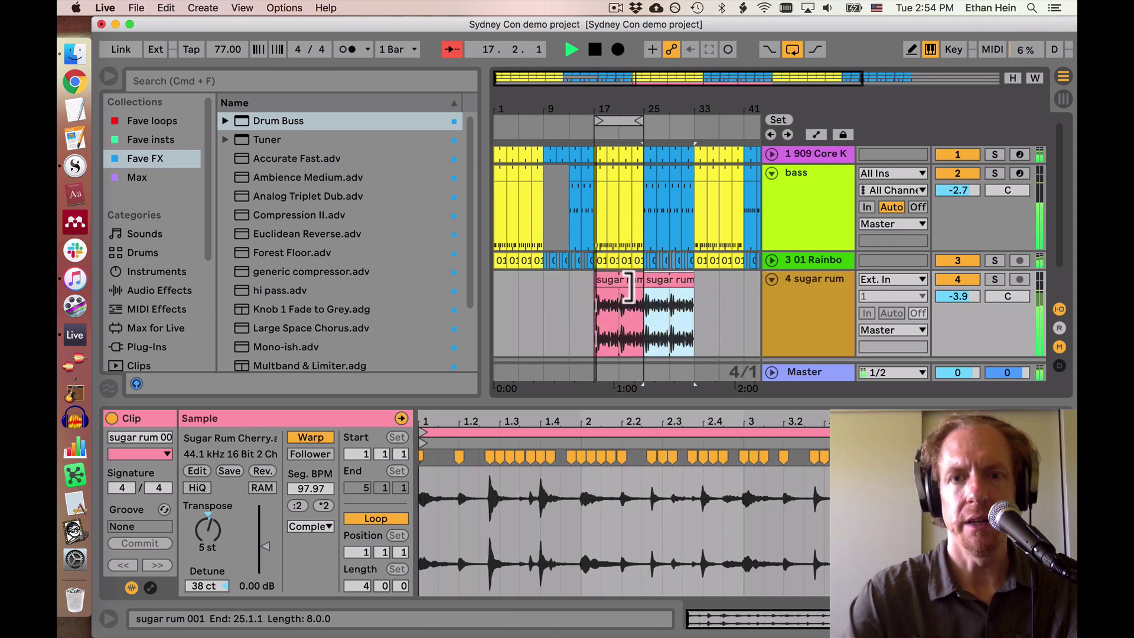
key(super+l)
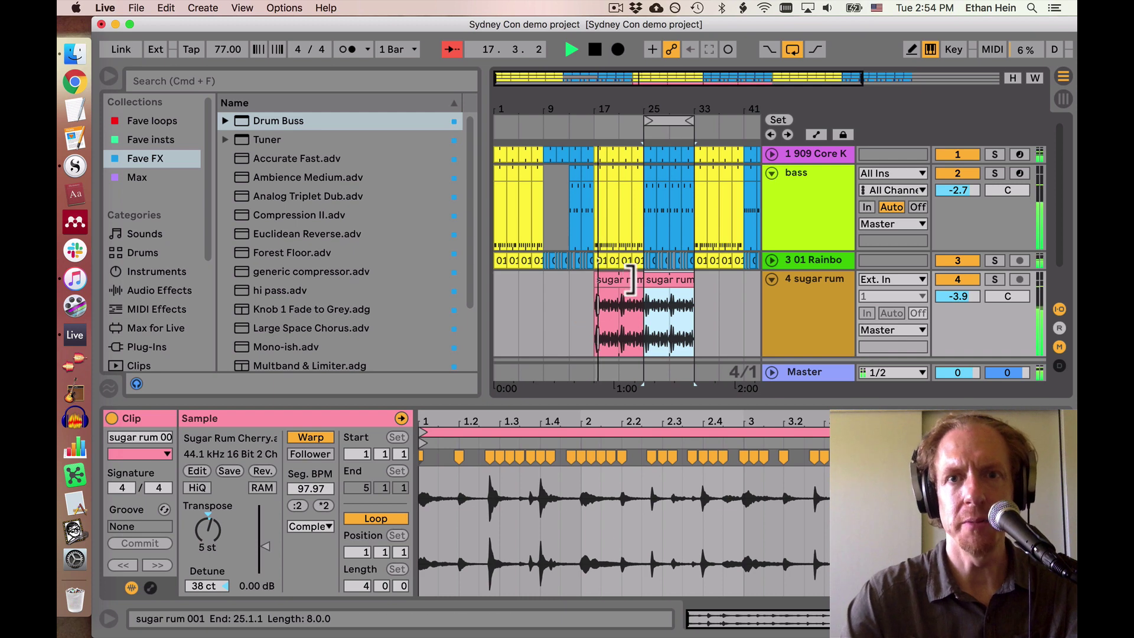
click(634, 127)
Delete all the bass clips between bars 25 and 33
drag(669, 105, 678, 171)
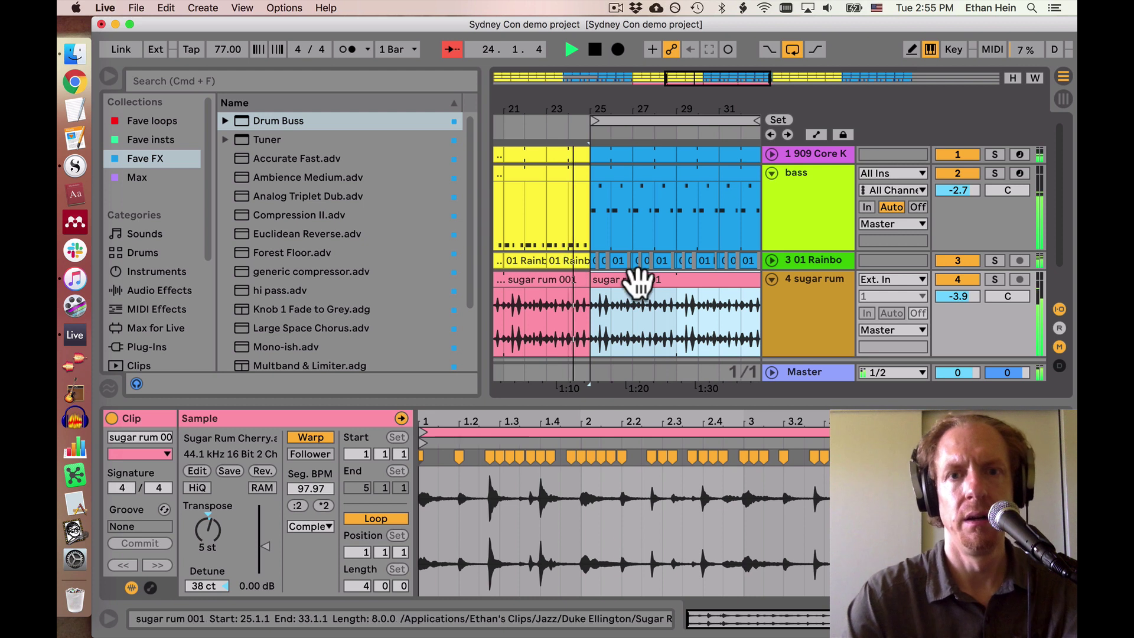
click(807, 300)
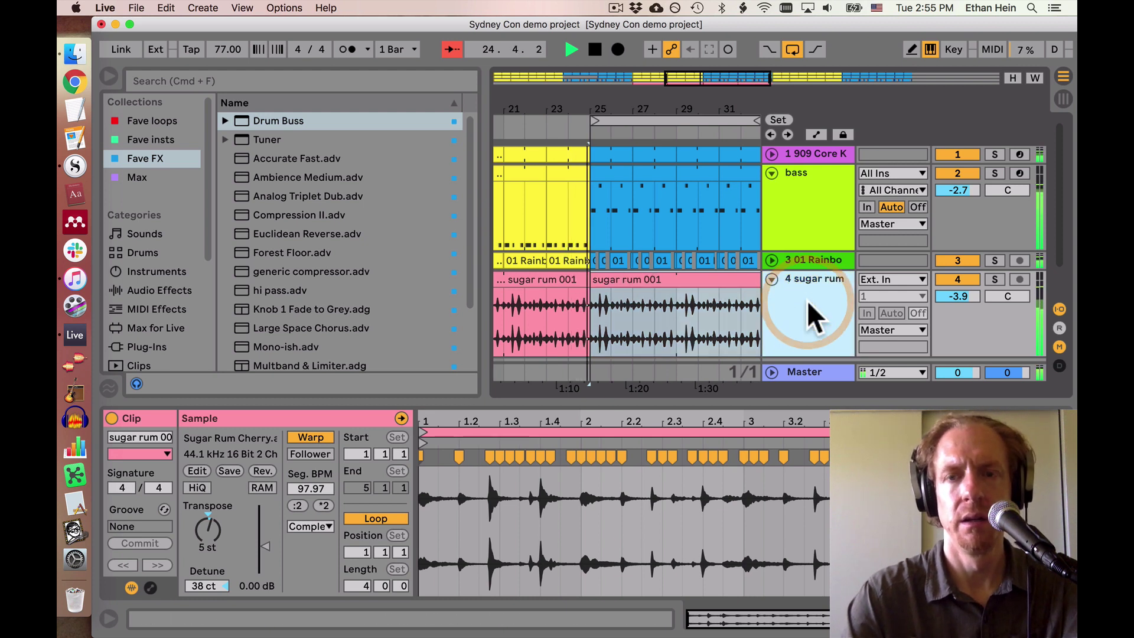
click(703, 299)
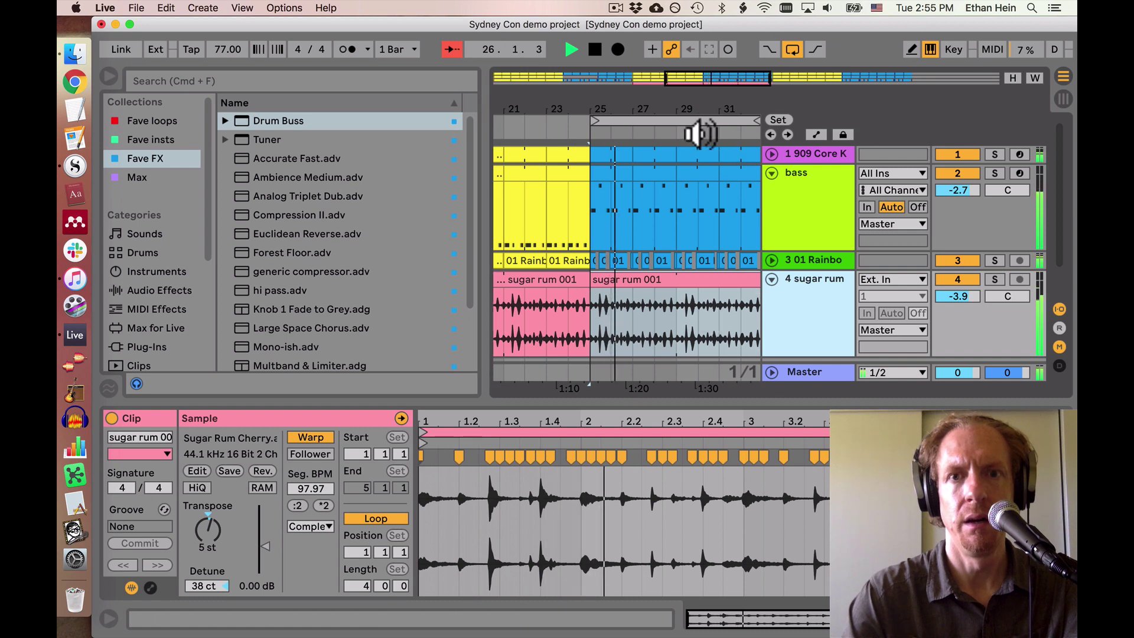
drag(674, 114, 673, 102)
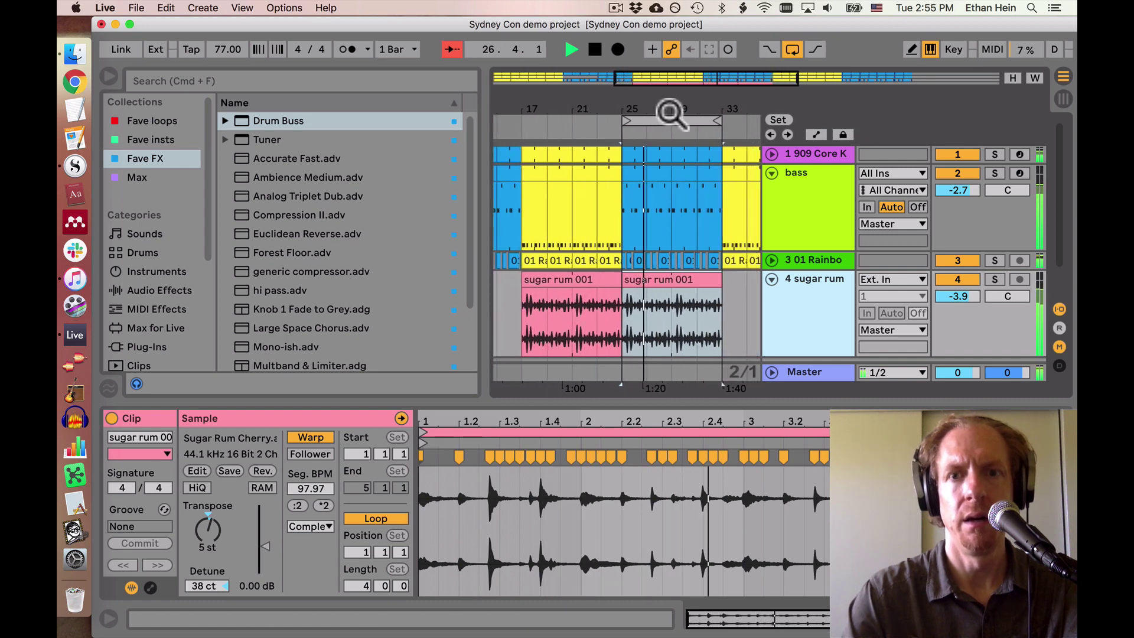
click(636, 175)
shift+click(660, 175)
key(Delete)
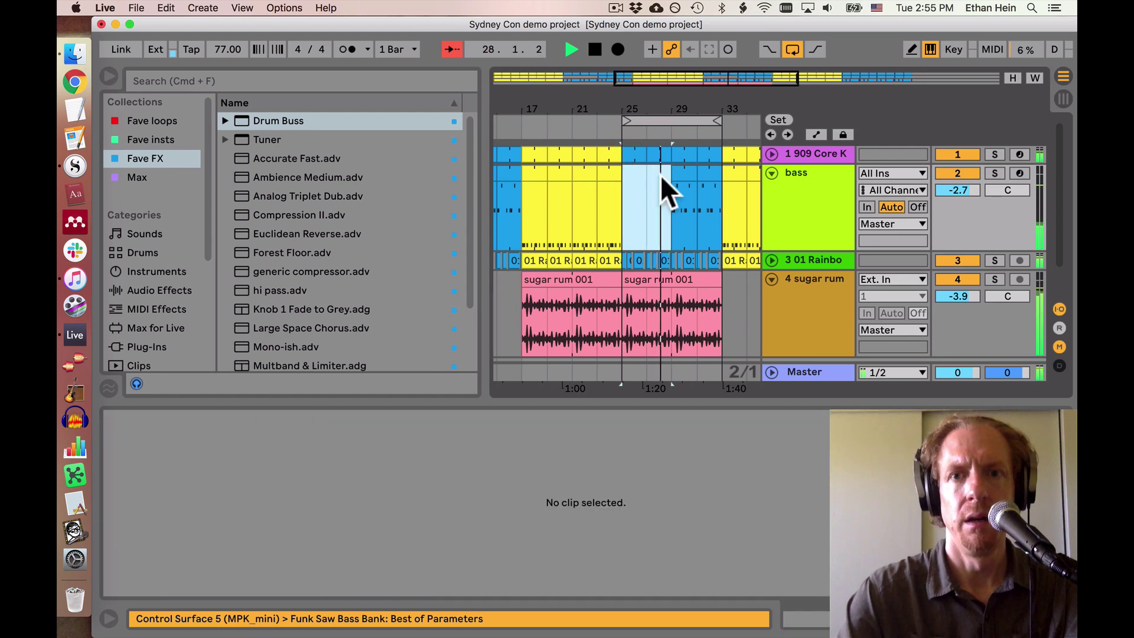
click(679, 176)
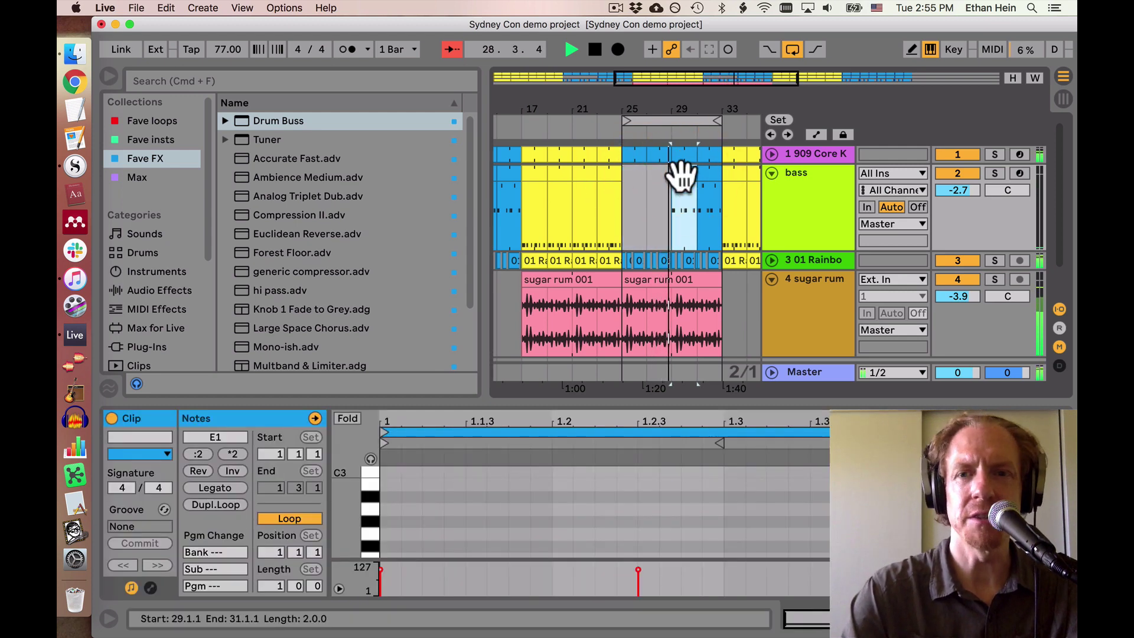
key(Delete)
click(702, 174)
key(Delete)
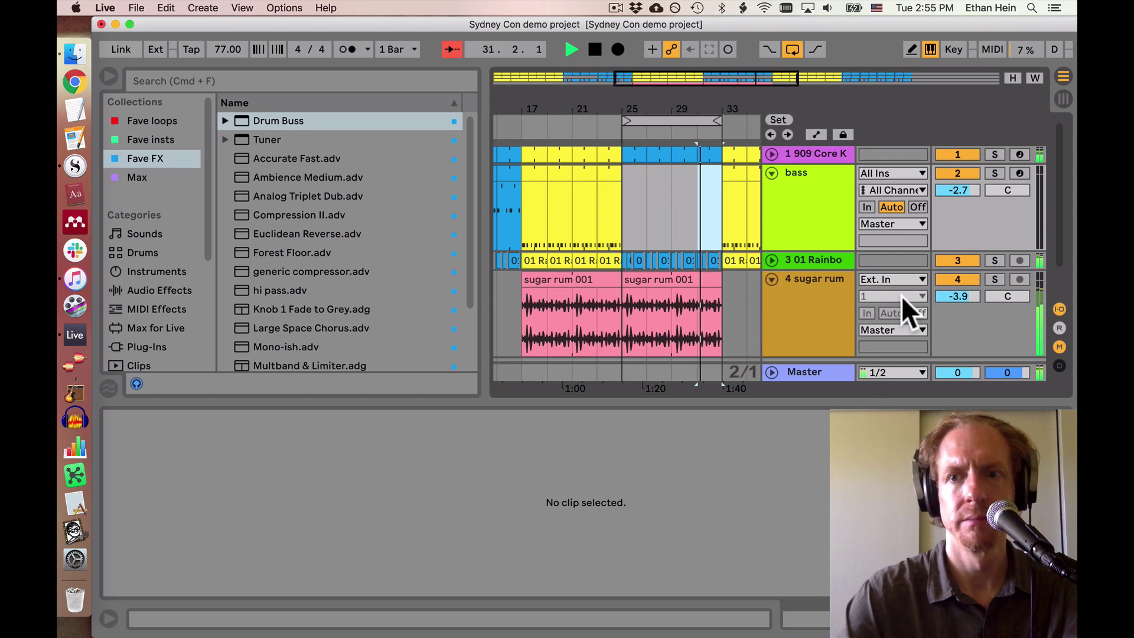
Lower the sugar rum track's volume to -8.5 dB and fold the track
drag(965, 303, 965, 313)
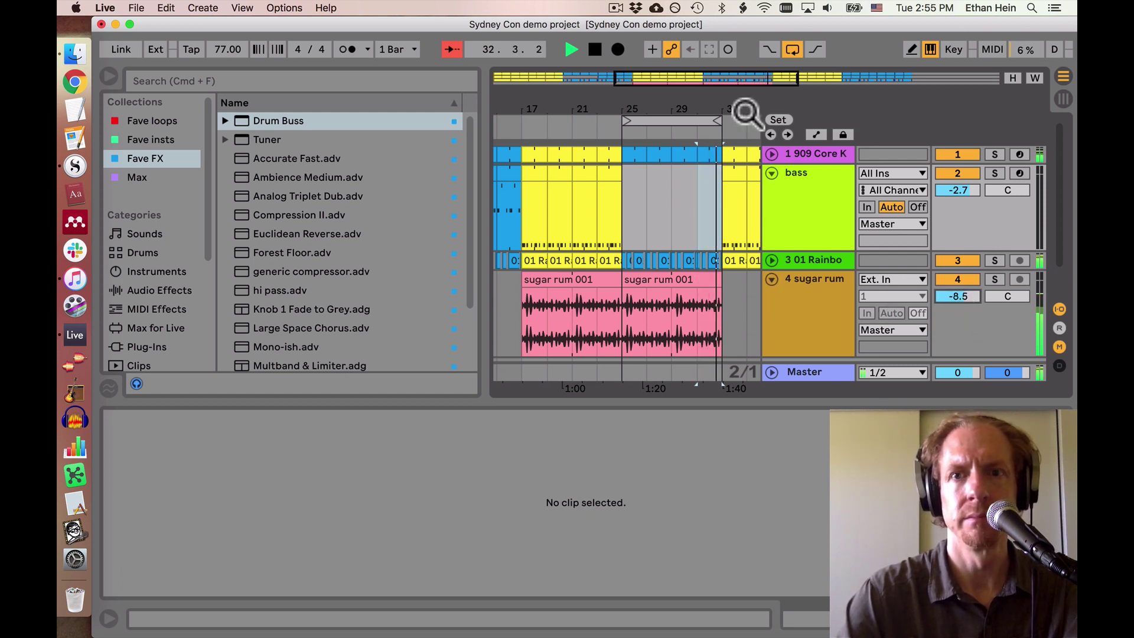
drag(714, 108, 715, 88)
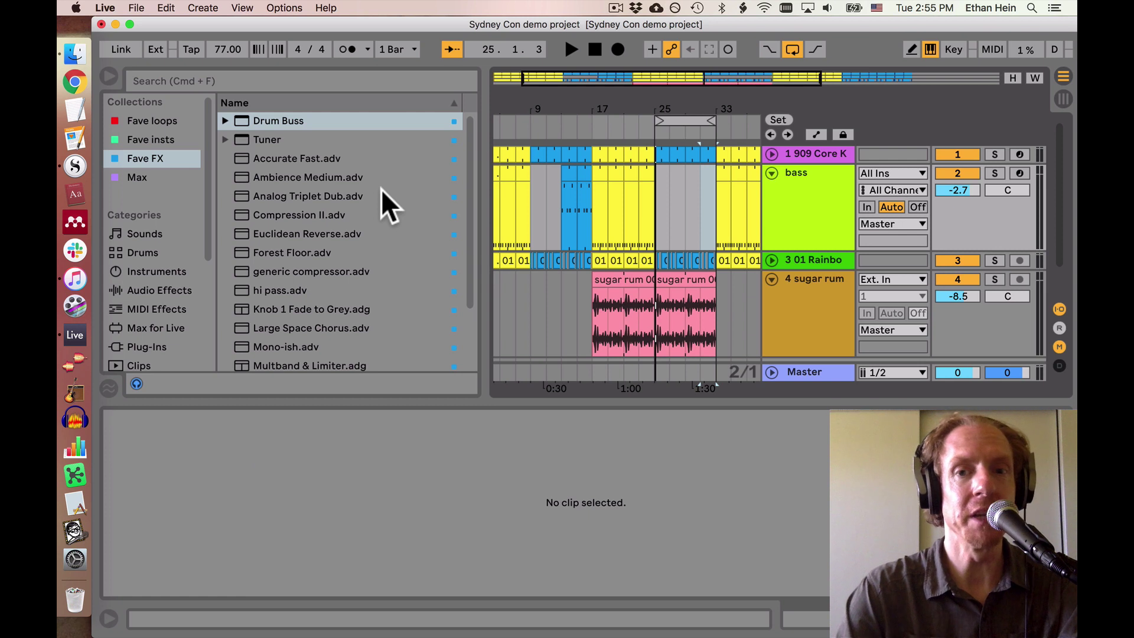
click(773, 279)
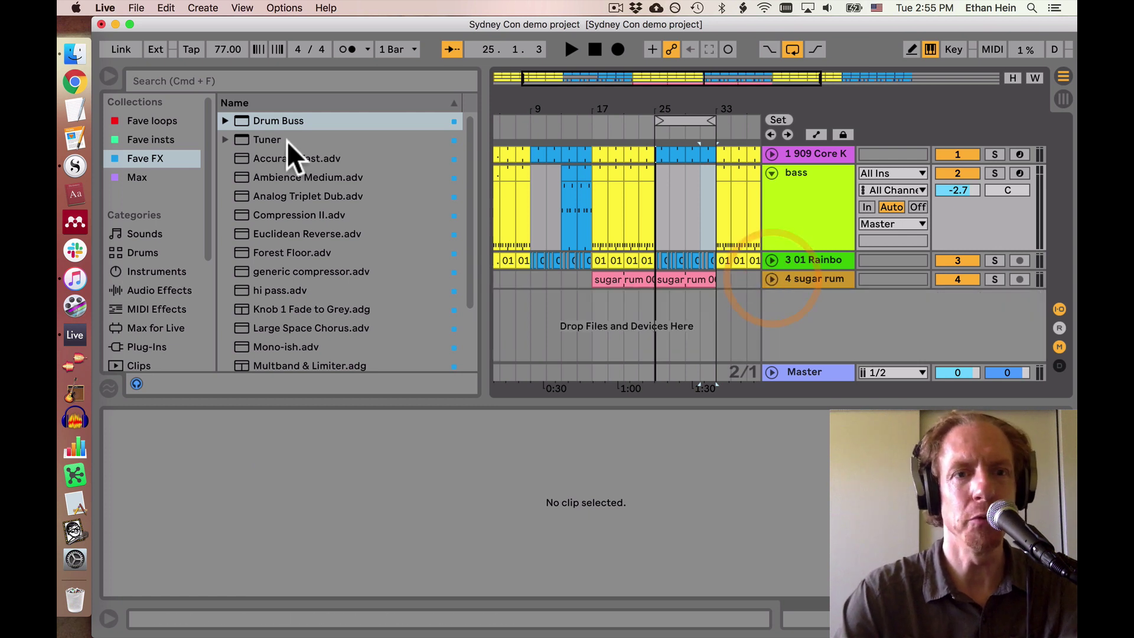
Open The Mooche folder among the Duke Ellington samples in the personal clips folder
scroll(168, 277, down, 5)
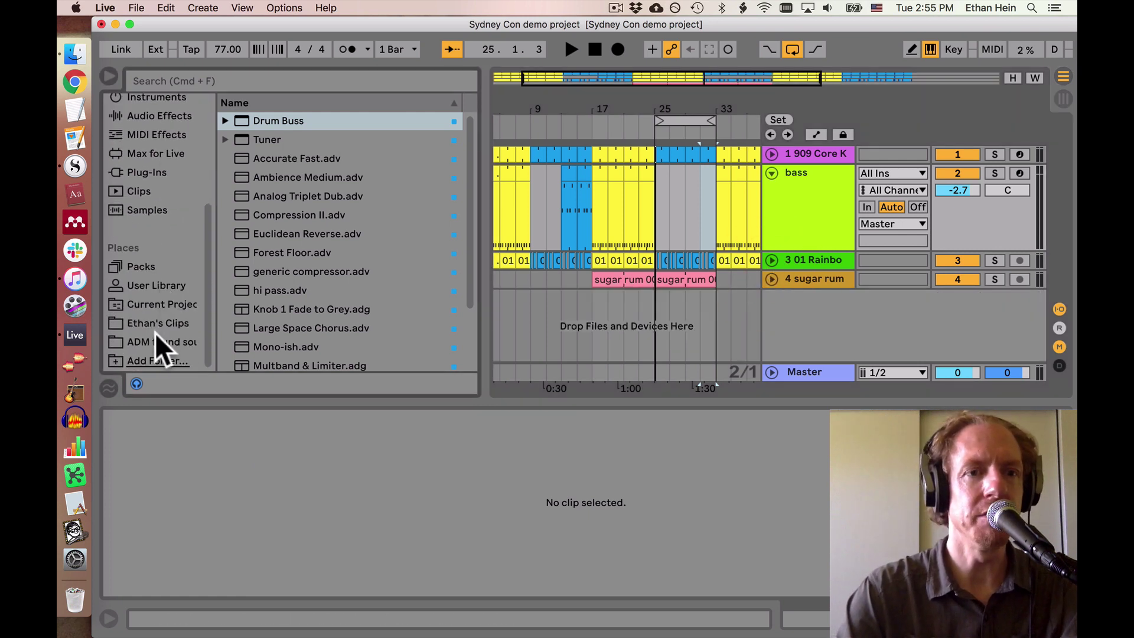
click(159, 323)
scroll(342, 316, down, 1)
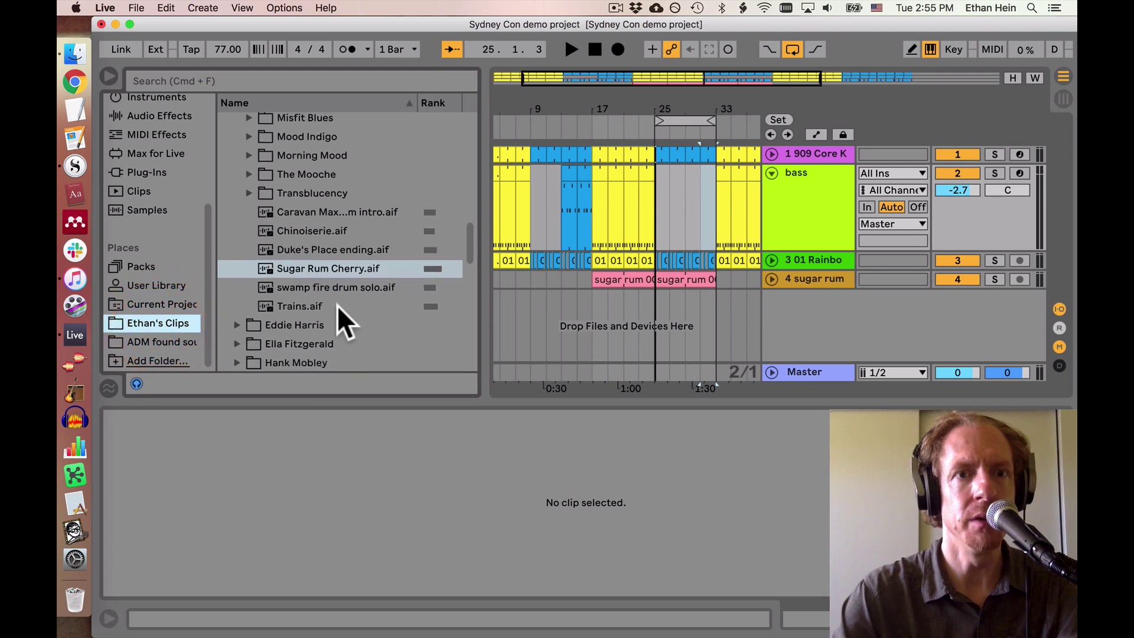
scroll(340, 313, up, 3)
scroll(311, 257, up, 1)
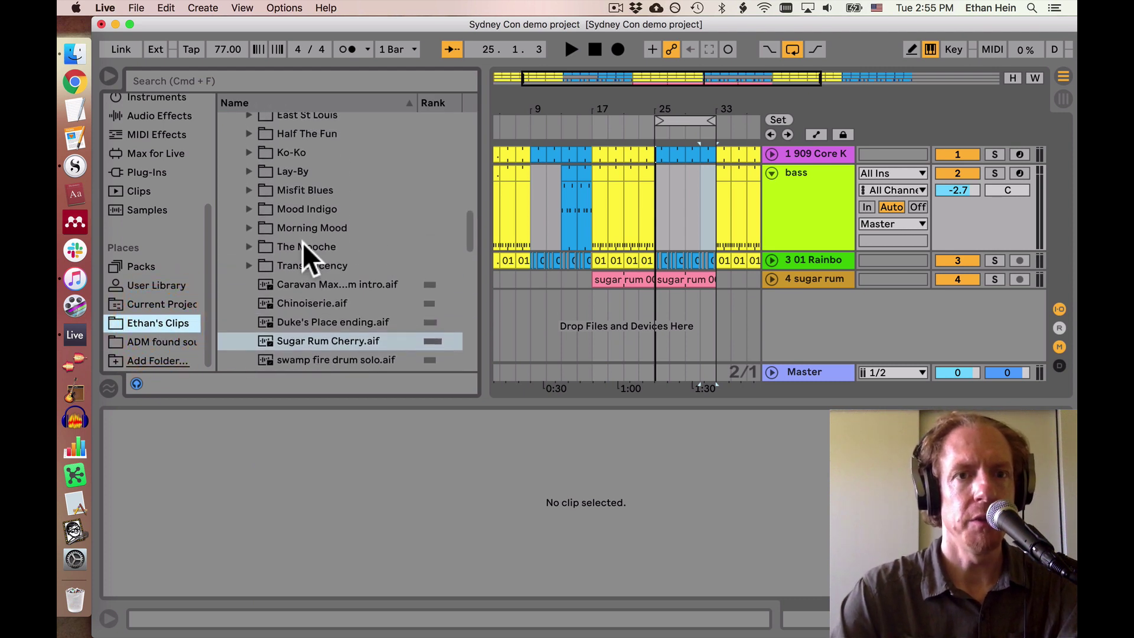
click(248, 250)
Audition the samples in The Mooche folder one by one through to ya-ya solo.aif
key(Down)
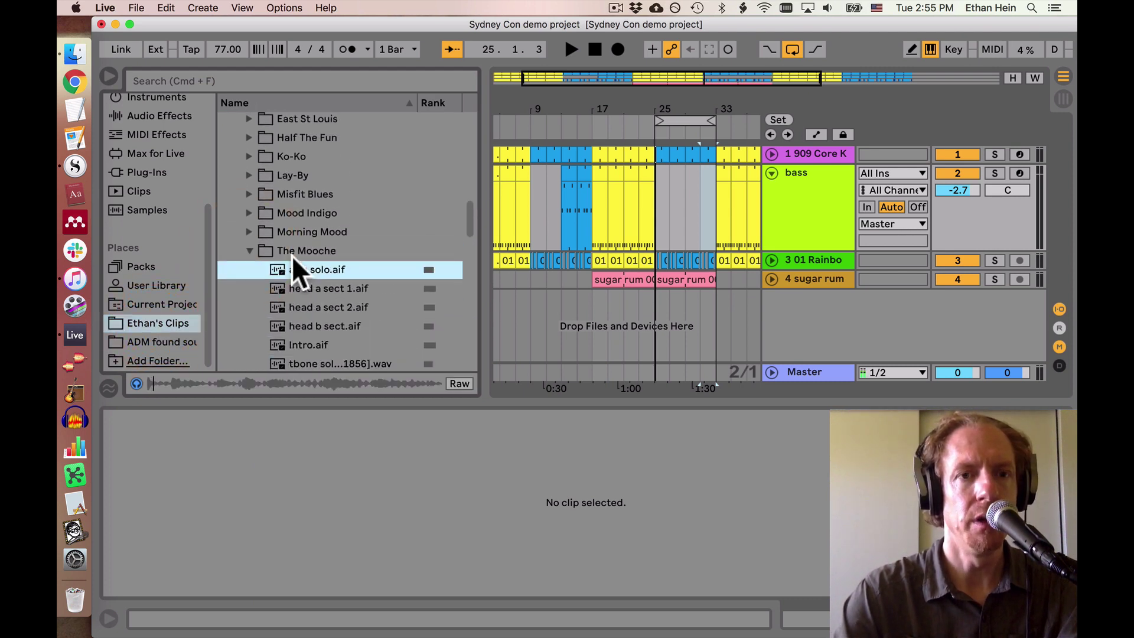
key(Down)
key(Down)
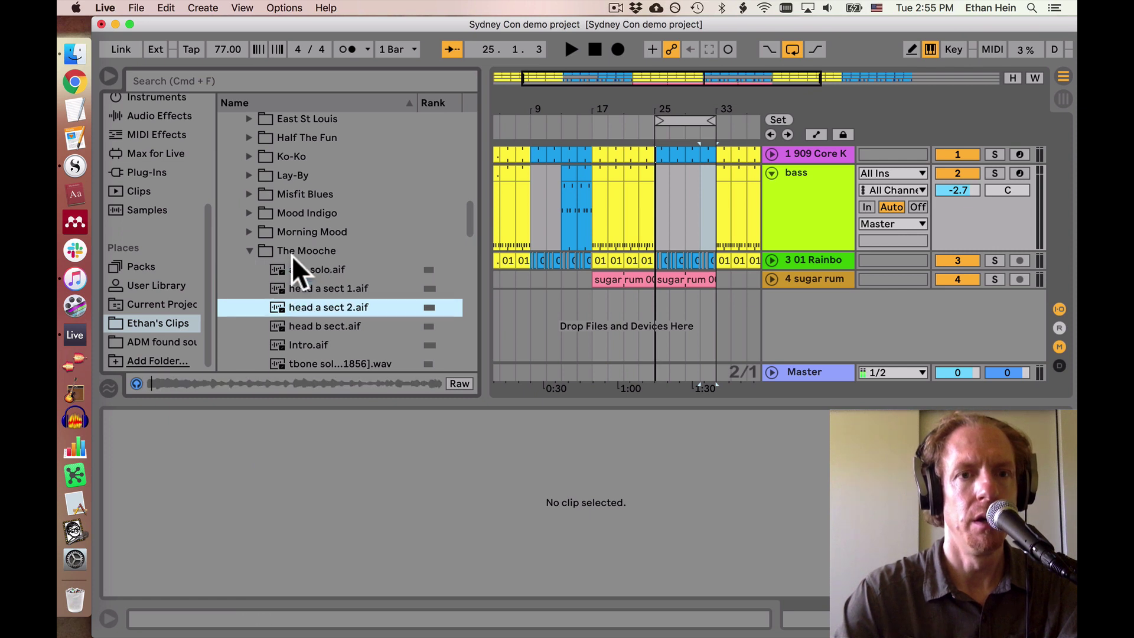
key(Down)
key(Down)
key(Down)
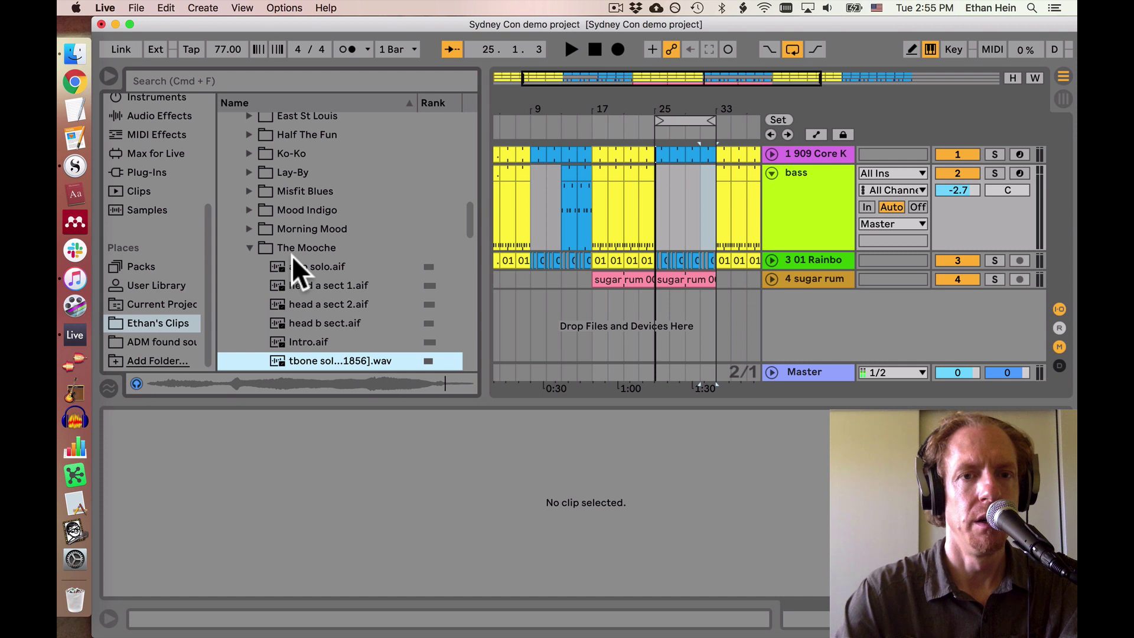
key(Down)
key(Down)
key(Down)
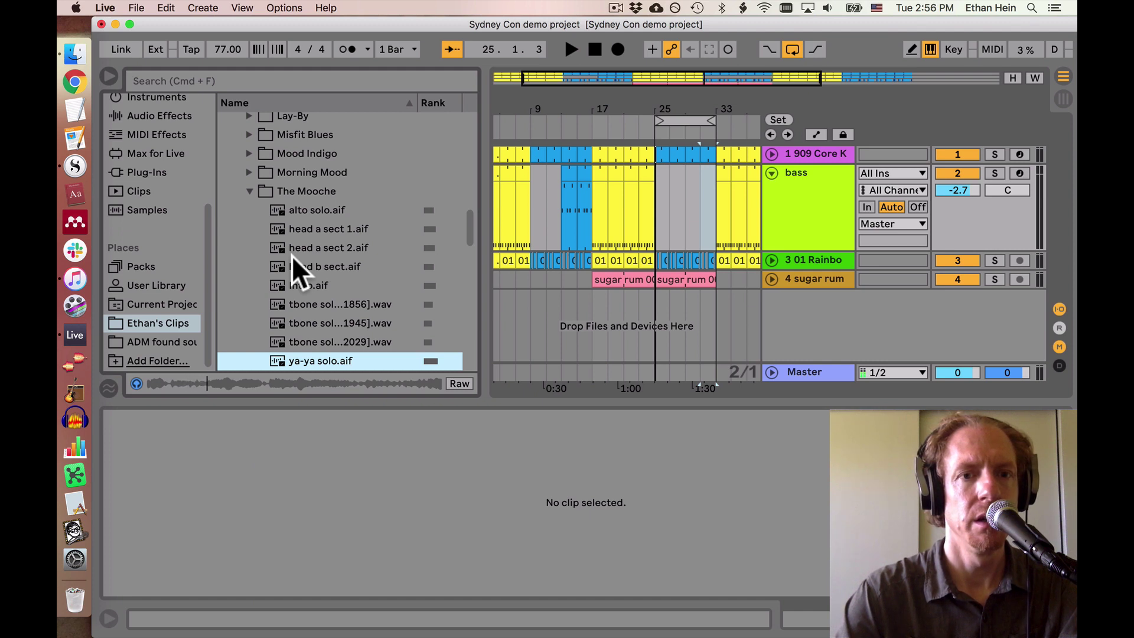
Place ya-ya solo.aif on a new audio track at bar 25 and play it in solo
drag(277, 362, 658, 330)
click(996, 284)
key(space)
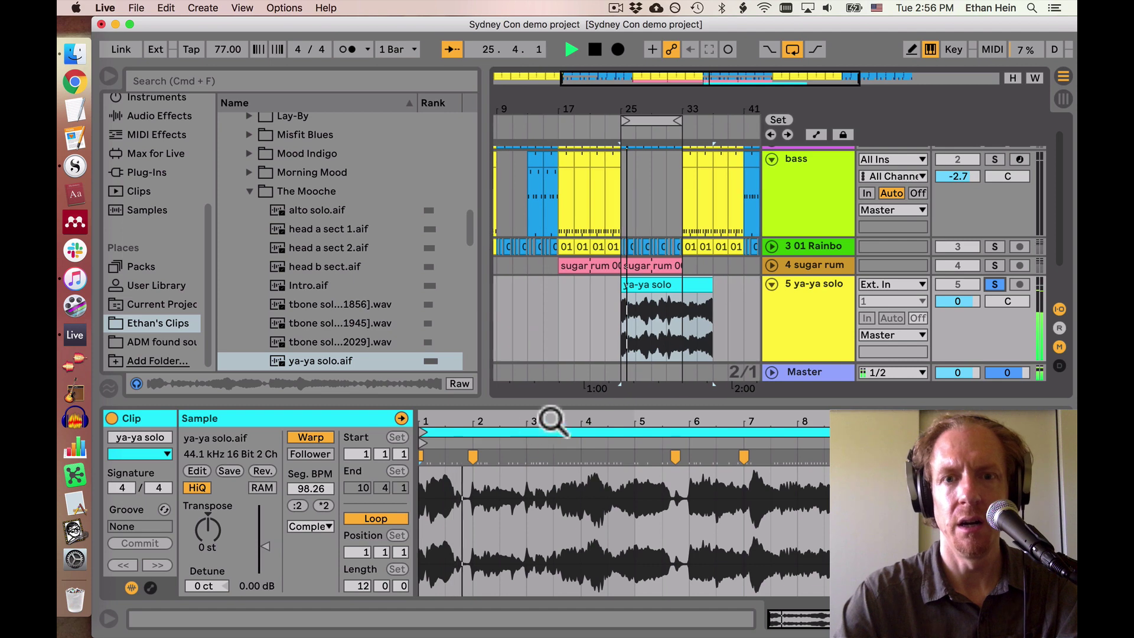
Trim the ya-ya solo clip to its first four bars by deleting everything from bar 29 onward
drag(632, 103, 630, 148)
scroll(643, 305, right, 3)
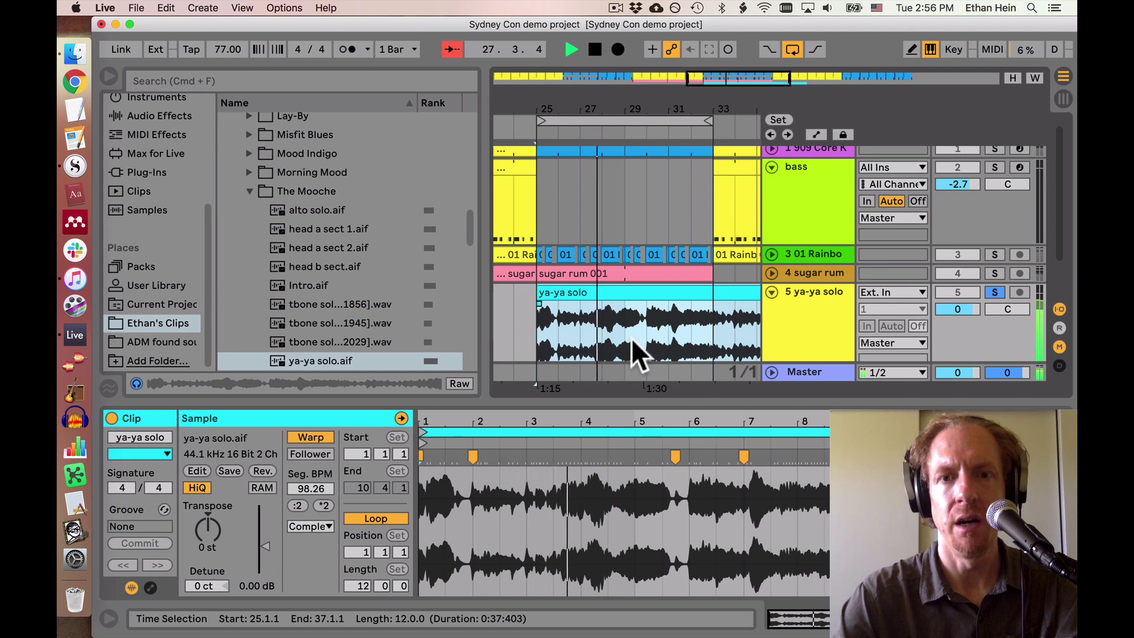
drag(633, 338, 866, 307)
key(BackSpace)
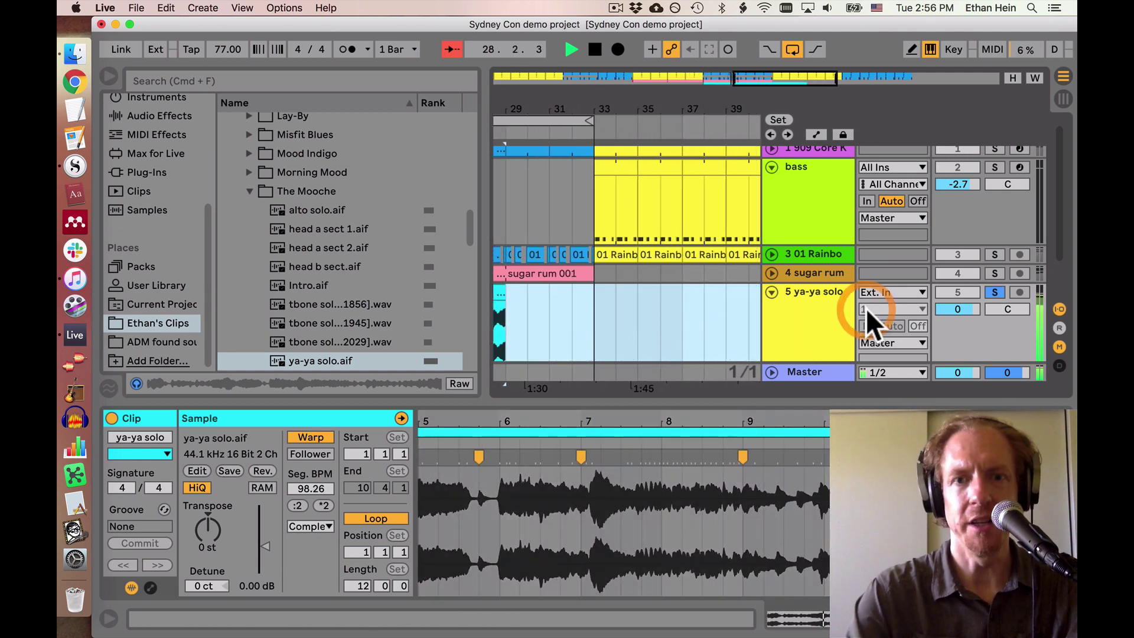
Duplicate the four-bar ya-ya solo clip to bar 29 and take its track out of solo
scroll(689, 296, left, 5)
click(646, 288)
key(super+d)
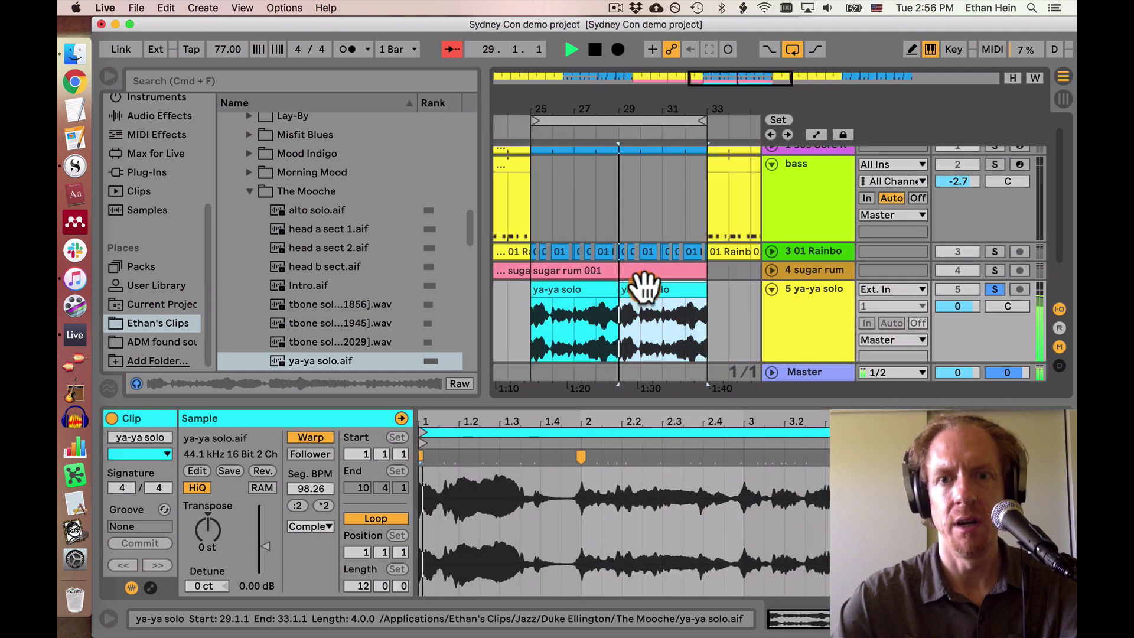
shift+click(599, 292)
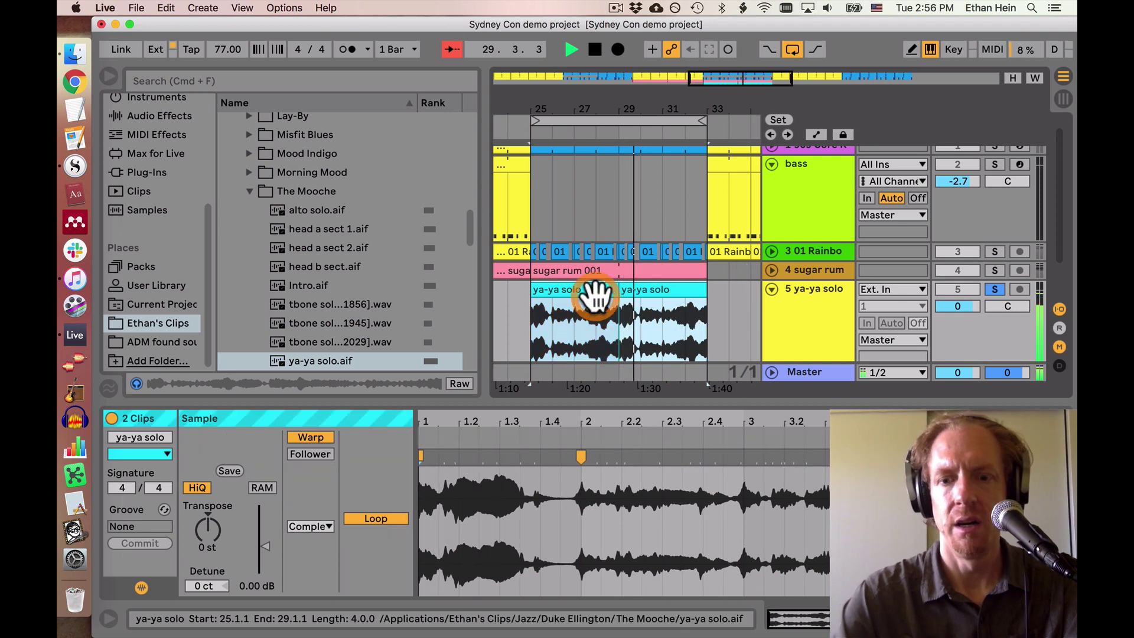
click(994, 290)
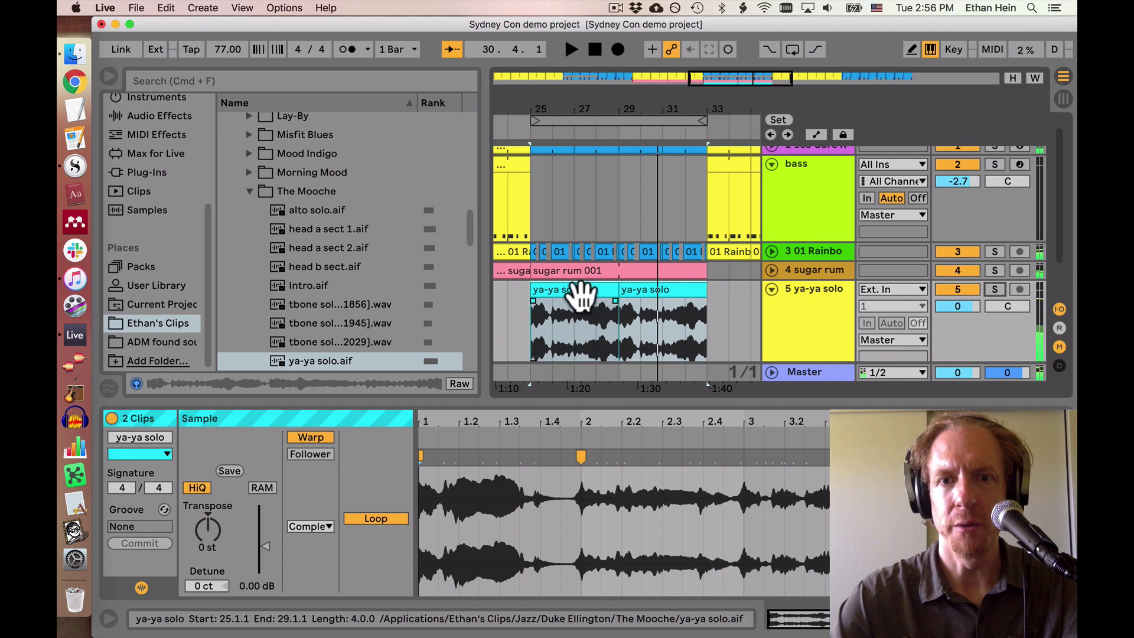
Set the first ya-ya solo clip's loop length to 4 bars and extend the clip over the duplicate to bar 33
click(580, 295)
shift+click(631, 295)
click(608, 290)
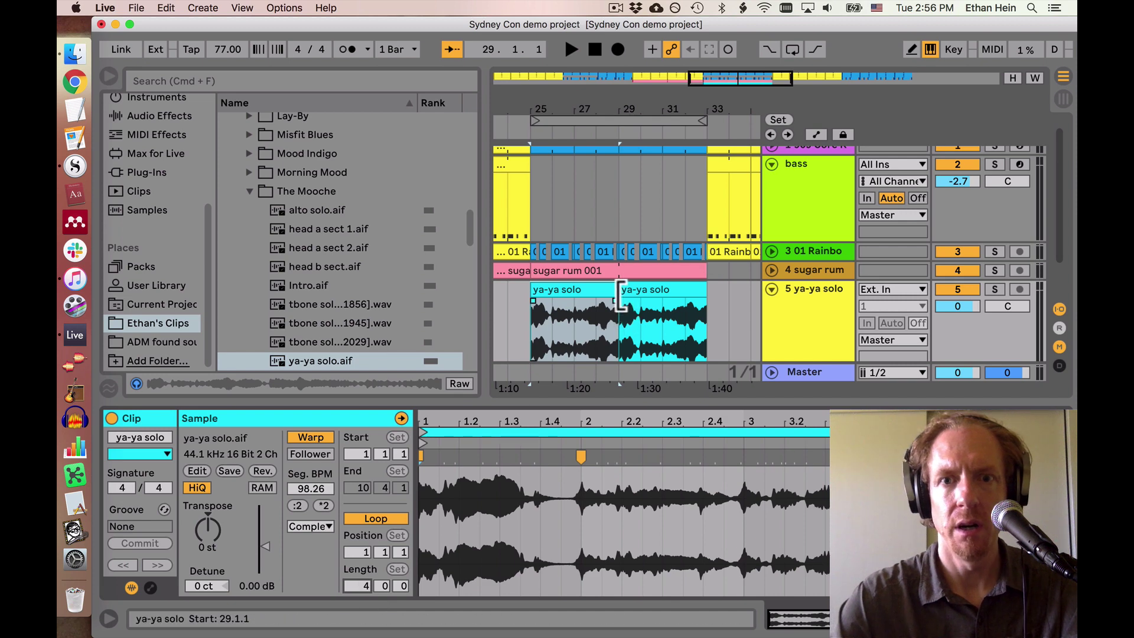
drag(618, 291, 707, 291)
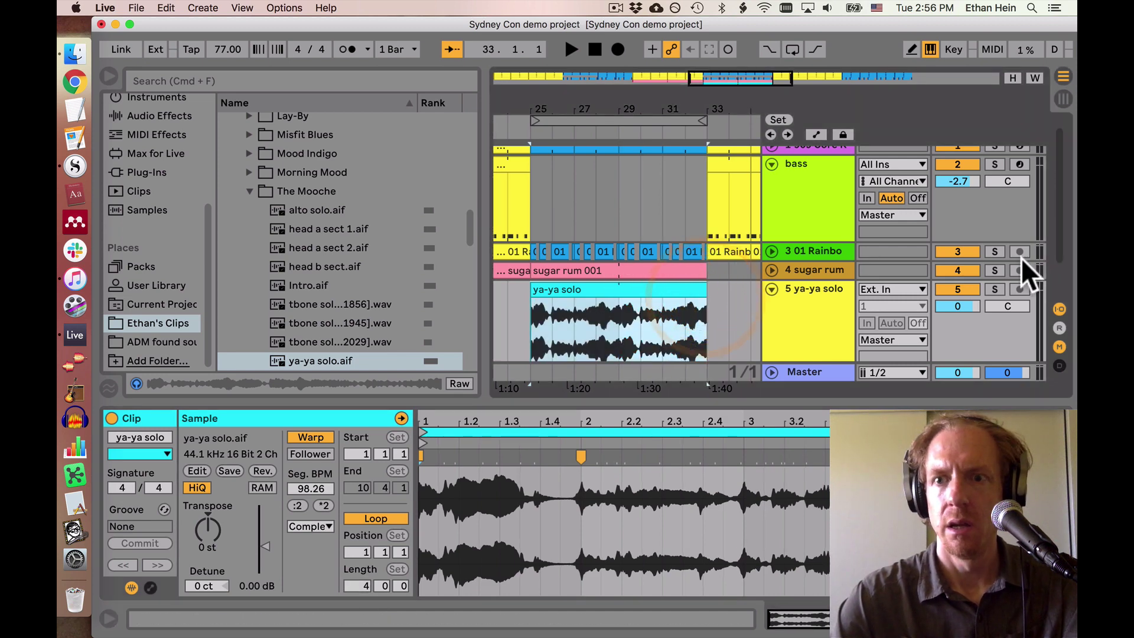
Play the arrangement from bar 25 and mute the ya-ya solo track
key(space)
click(966, 289)
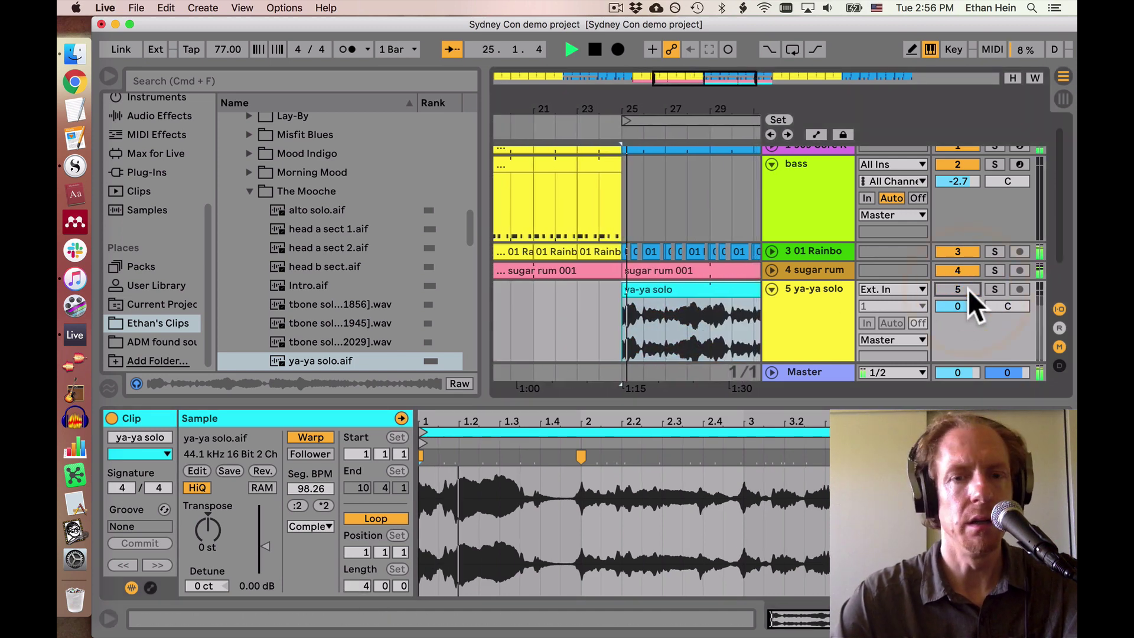
key(space)
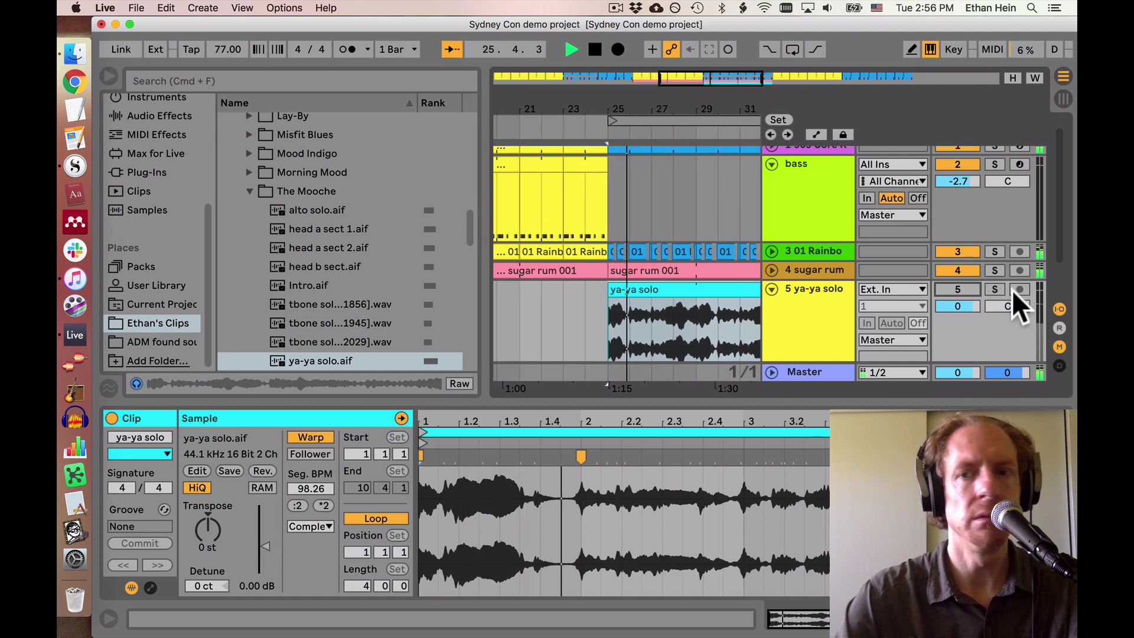
Solo the ya-ya solo track and try transposing its clip to -1 st while playing it from bar 25
click(995, 290)
click(688, 291)
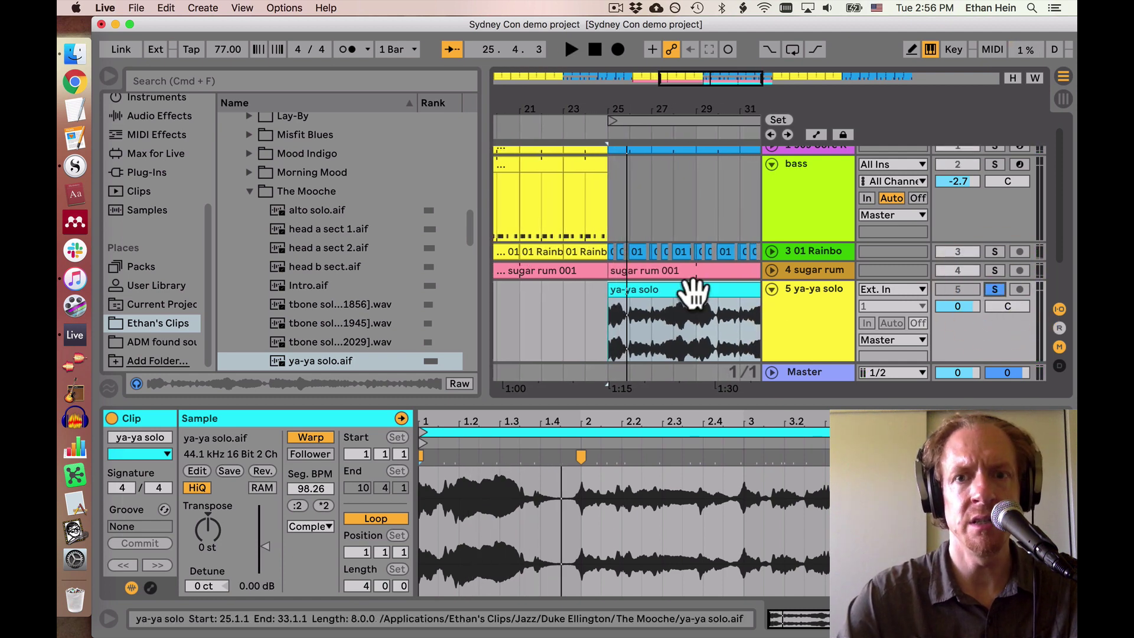
key(space)
click(207, 529)
key(space)
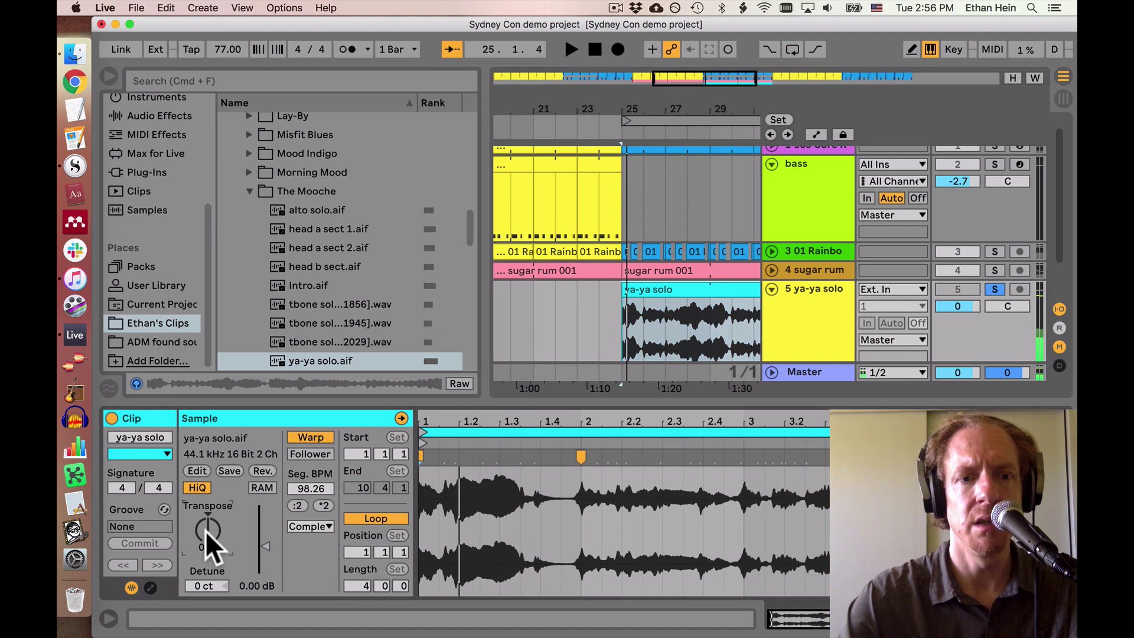
key(space)
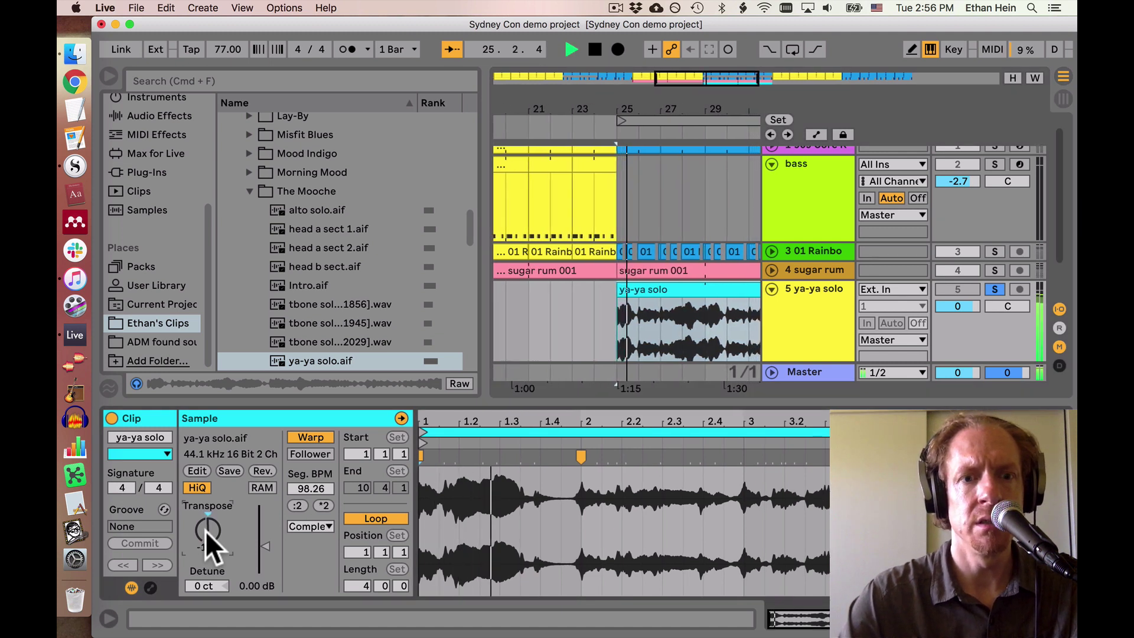
Take the ya-ya solo track out of solo and unmute it while the arrangement plays from bar 25
click(994, 282)
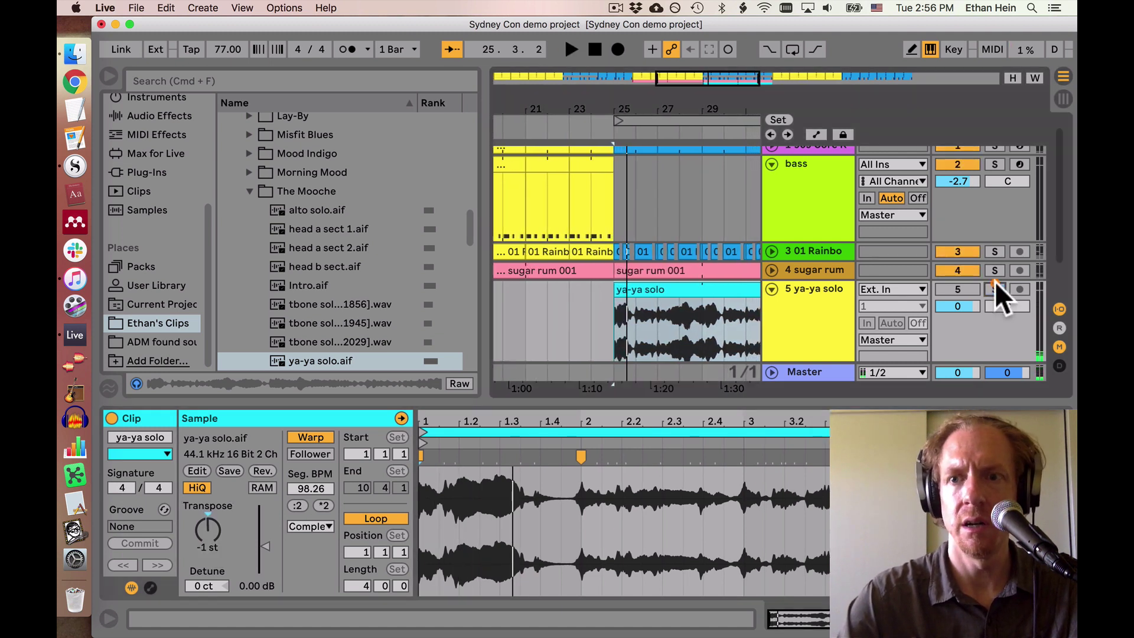
key(space)
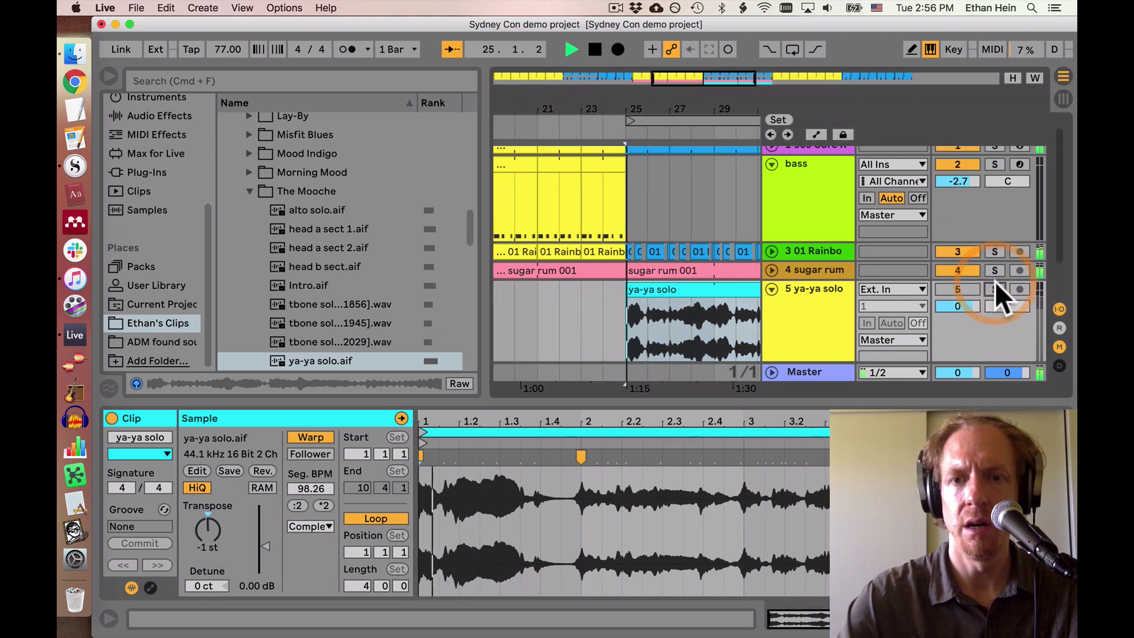
click(959, 288)
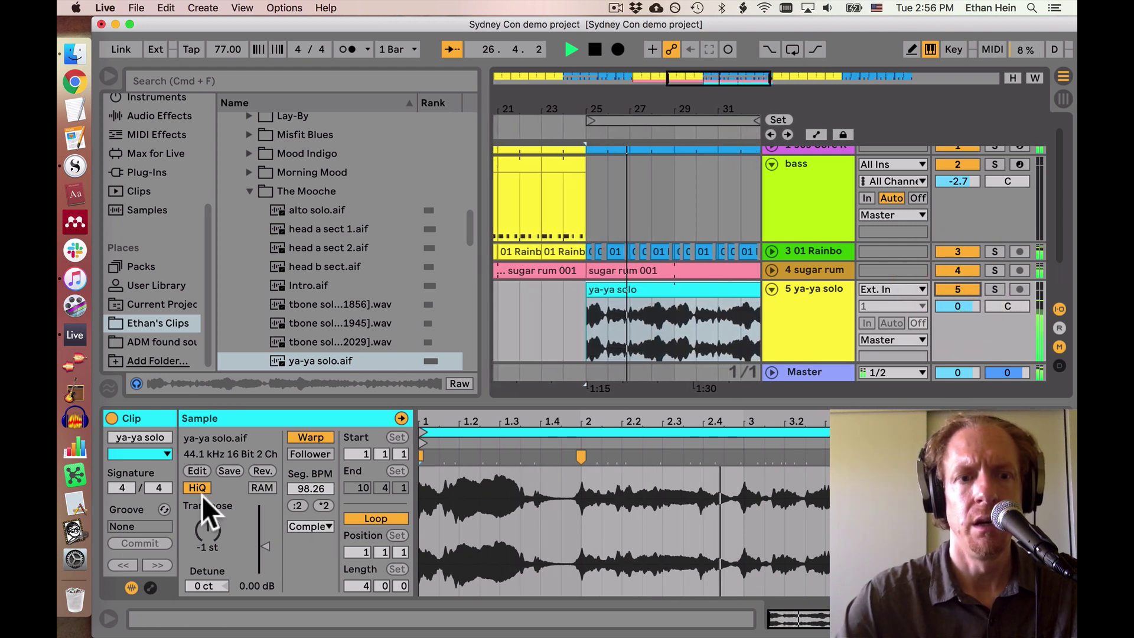
Transpose the ya-ya solo clip to 3 st while comparing its pitch with the rest of the arrangement
click(208, 521)
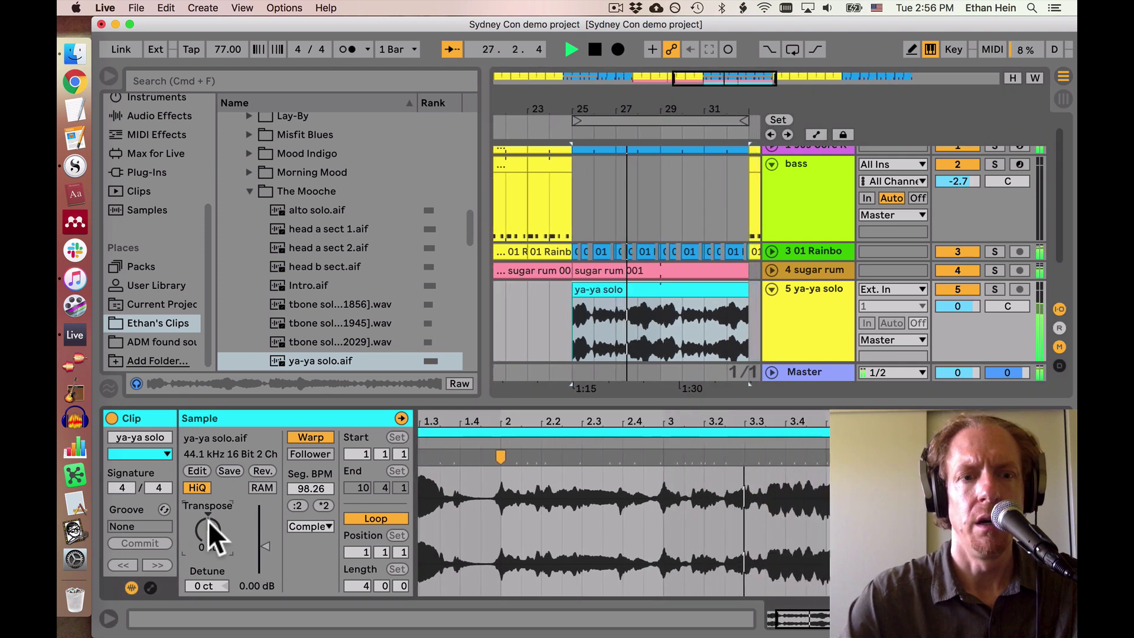
key(Up)
key(Up)
key(Up)
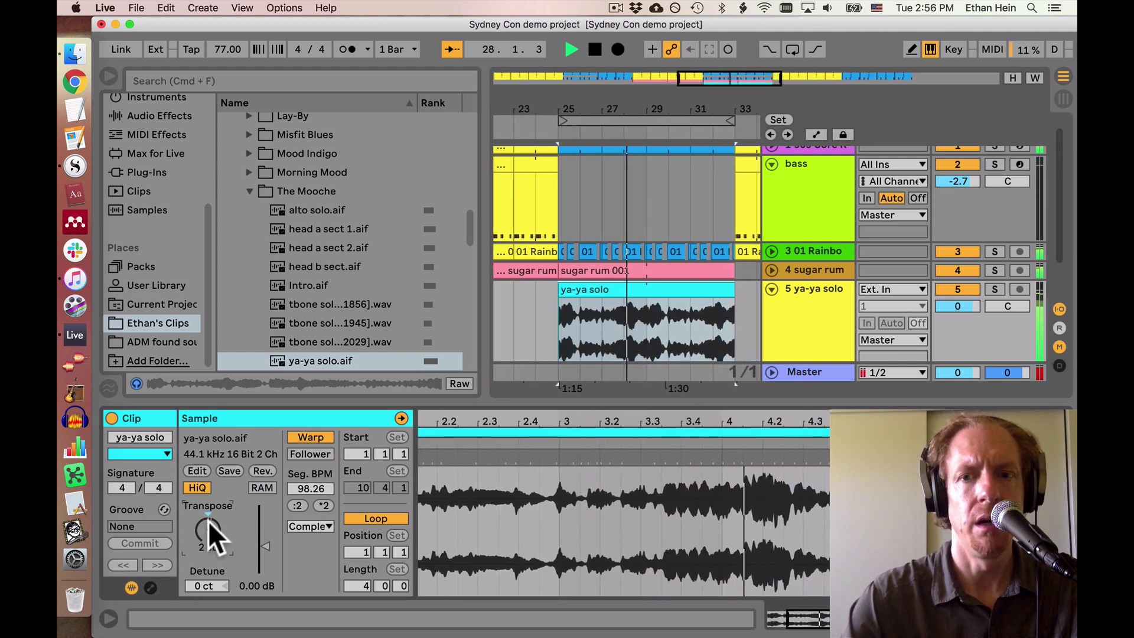
click(658, 288)
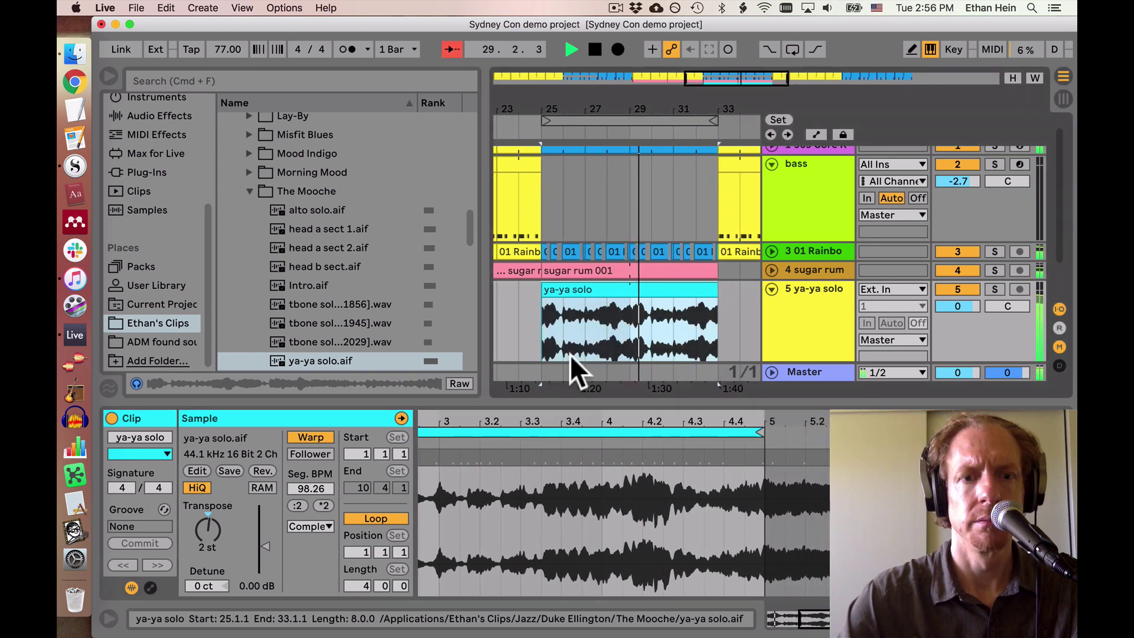
click(214, 550)
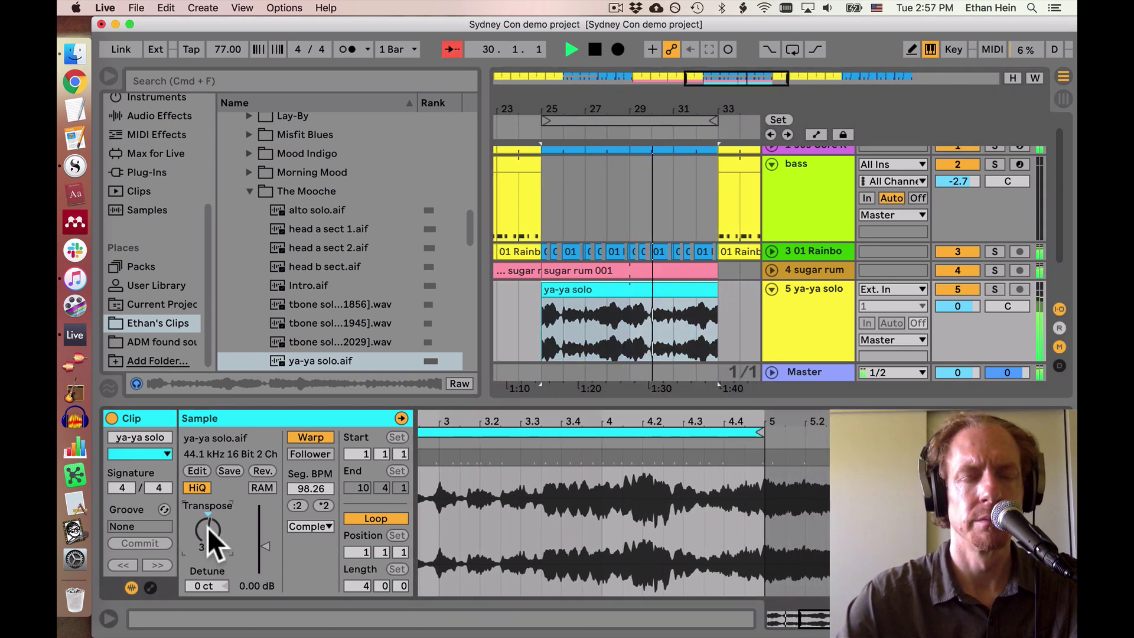
key(space)
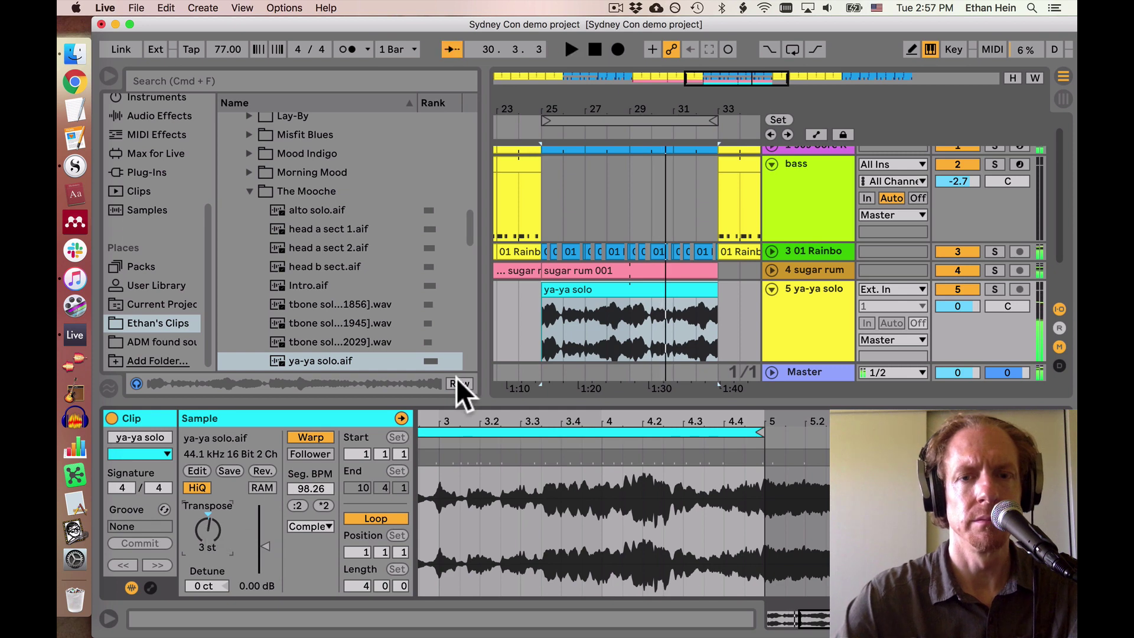
Add a warp marker at bar 3 of the ya-ya solo sample and set the clip's loop length to 2 bars
click(562, 289)
key(space)
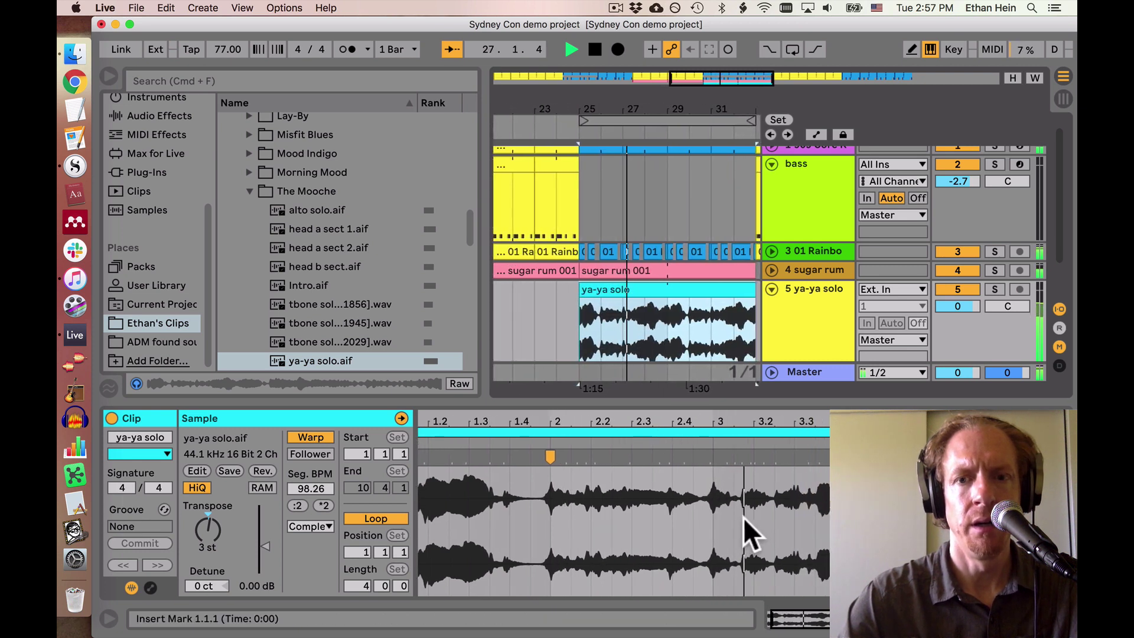
key(space)
click(704, 462)
double_click(704, 461)
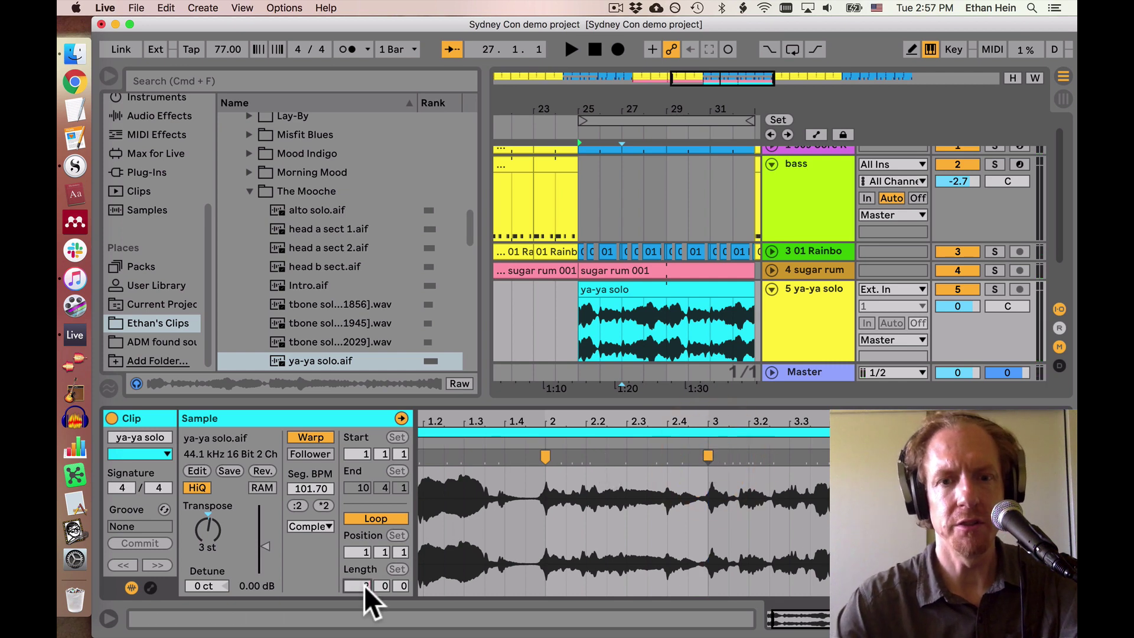
key(Return)
key(space)
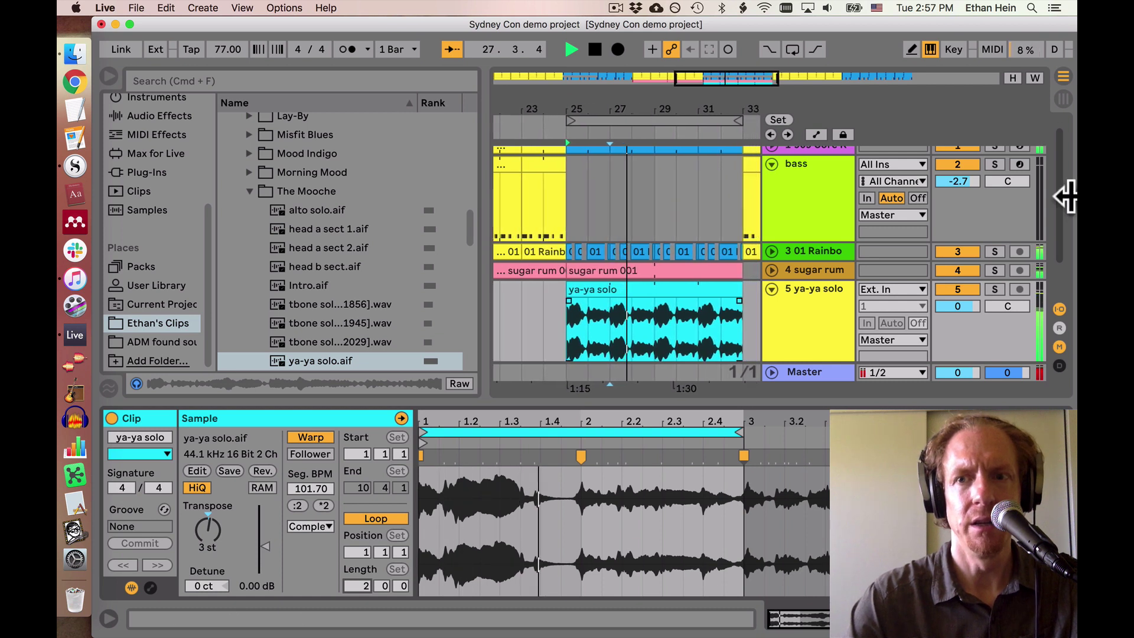
Lower the ya-ya solo track's volume to about -1.9 dB during playback and collapse the track
drag(958, 306, 957, 320)
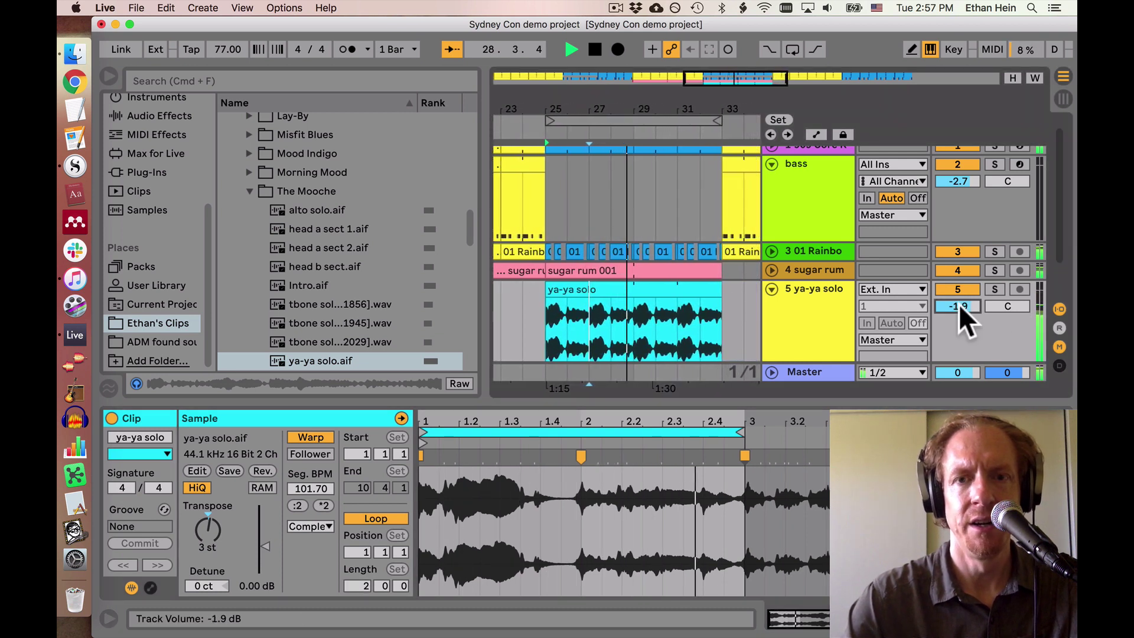
click(772, 289)
click(658, 304)
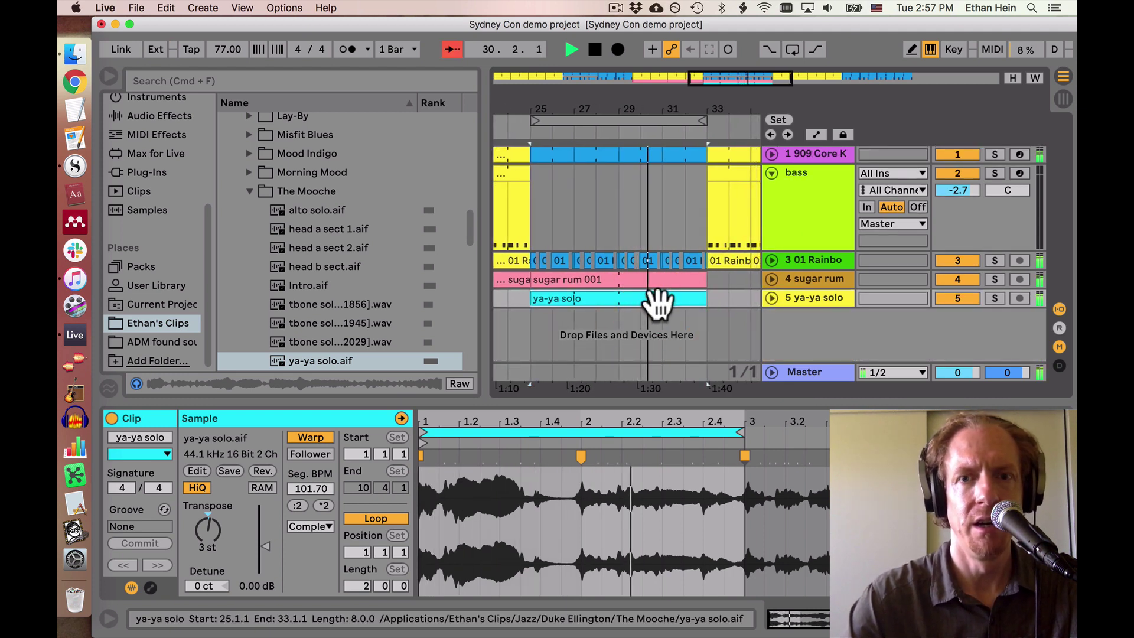
key(space)
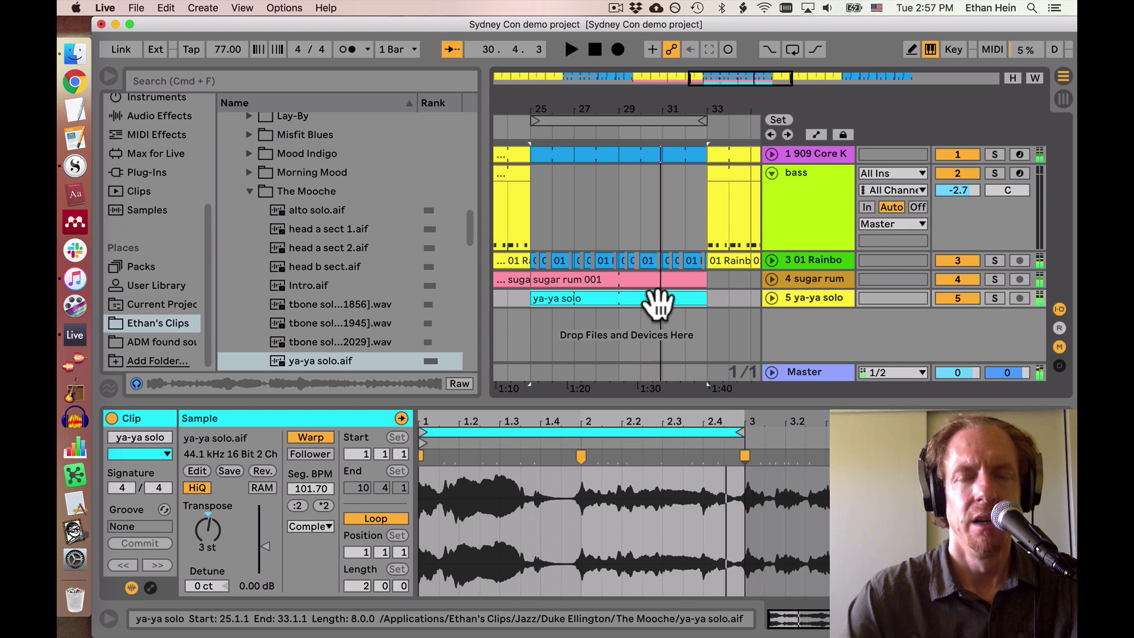
Play from bar 25 and trim the second sugar rum clip so it covers only bars 29 to 33
drag(618, 114, 617, 108)
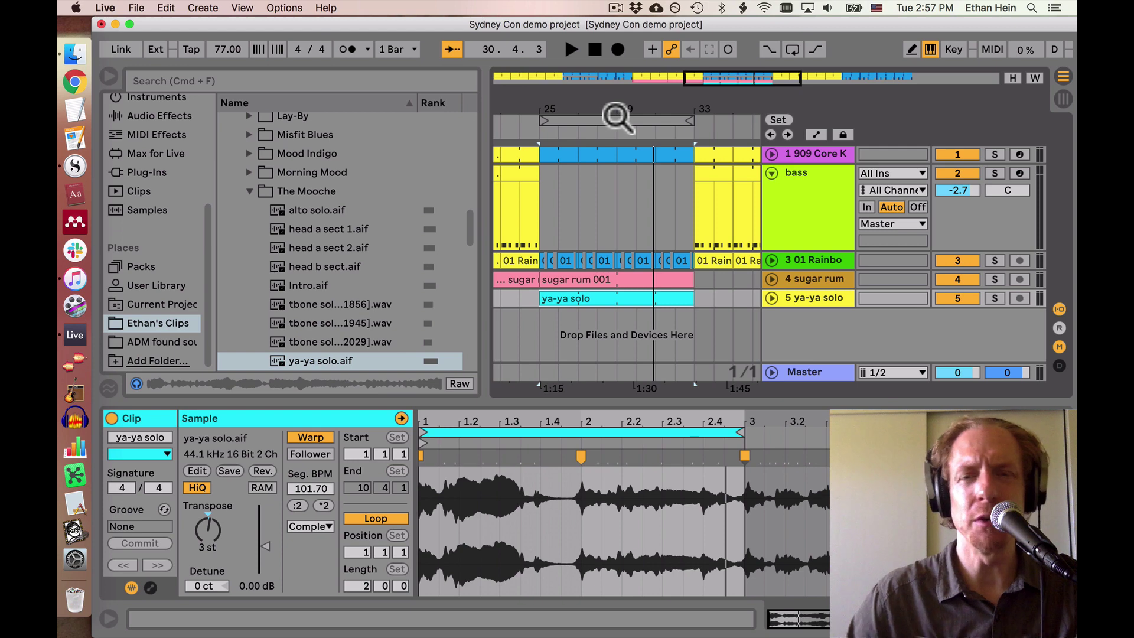
drag(617, 115, 615, 115)
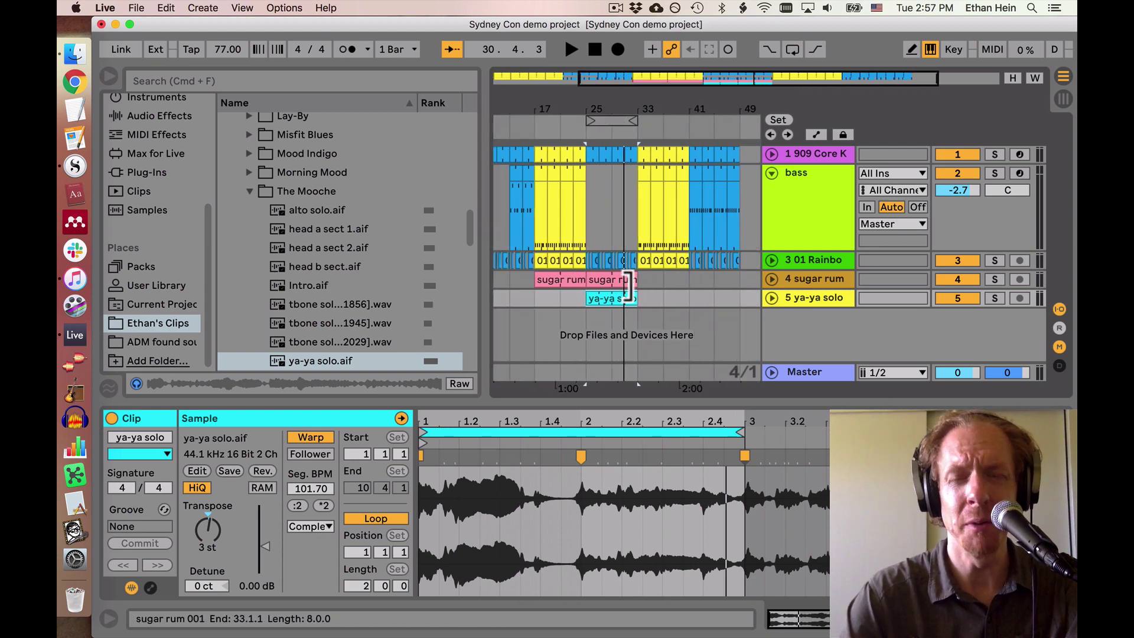
key(space)
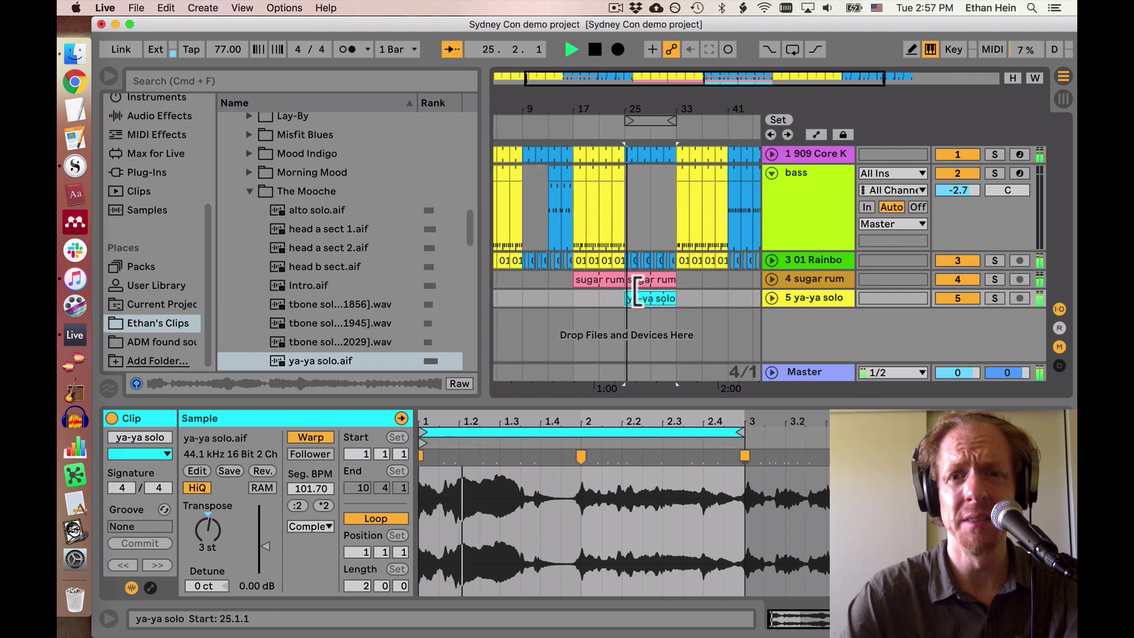
click(654, 279)
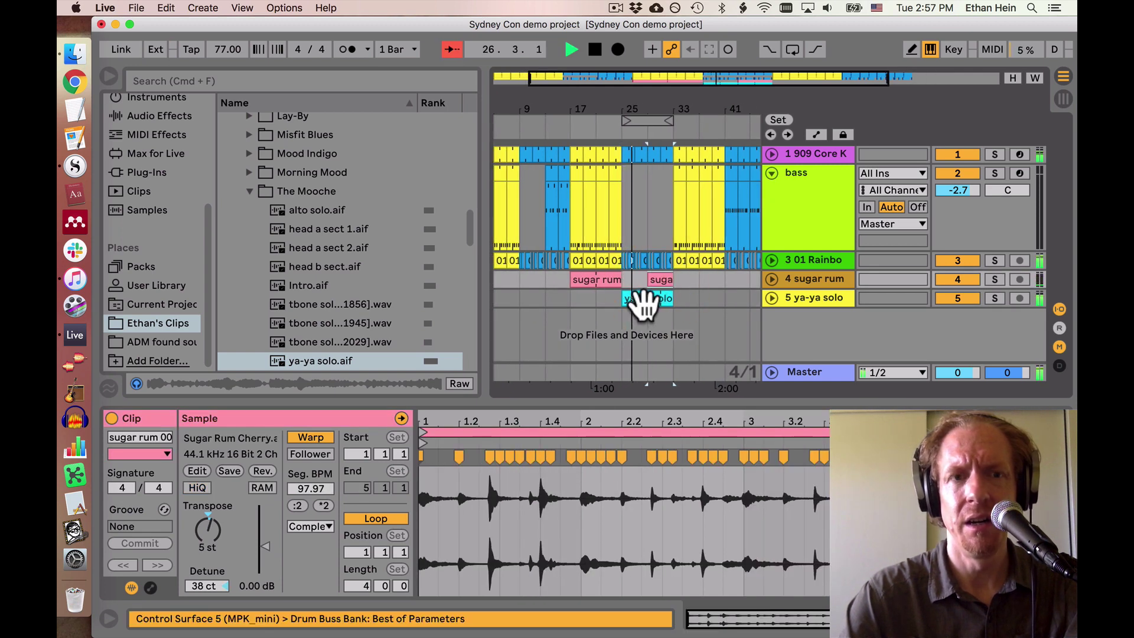
Add a Compressor audio effect to the ya-ya solo track
scroll(159, 144, up, 5)
key(space)
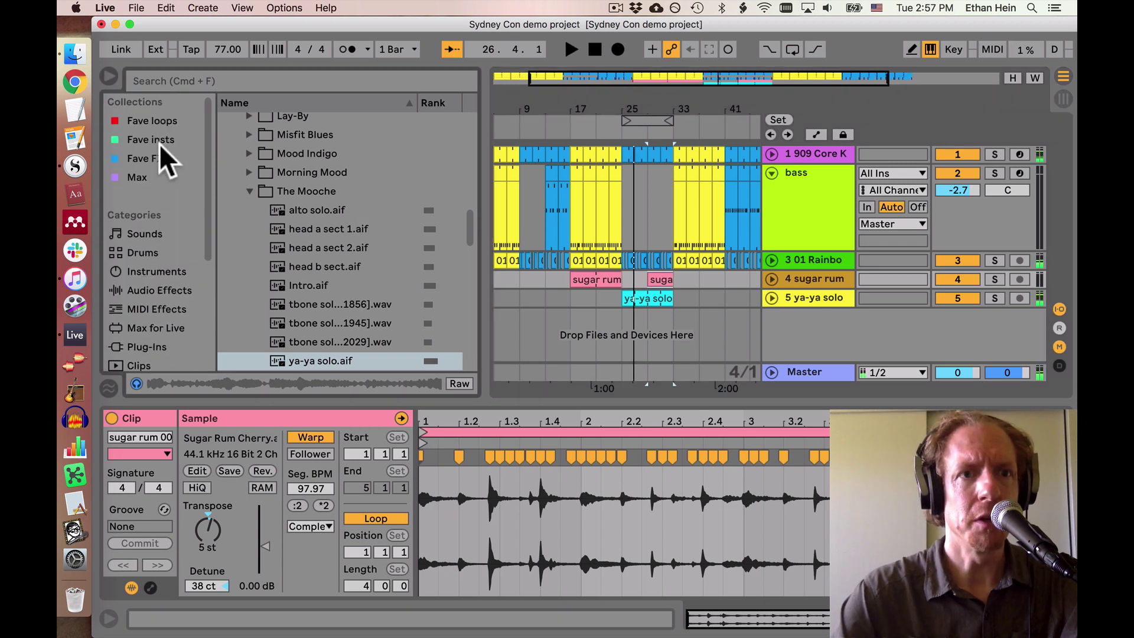
click(175, 286)
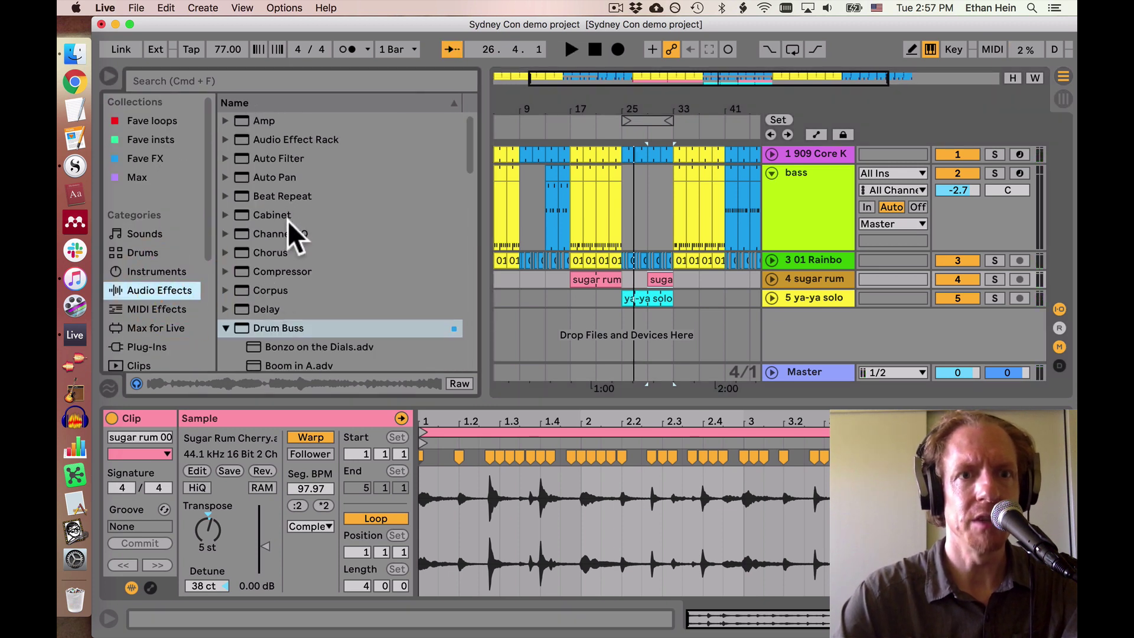
scroll(295, 190, down, 1)
drag(287, 248, 633, 296)
Set the Compressor's ratio to 3.60:1 and its output to -0.99 dB while the arrangement plays
key(space)
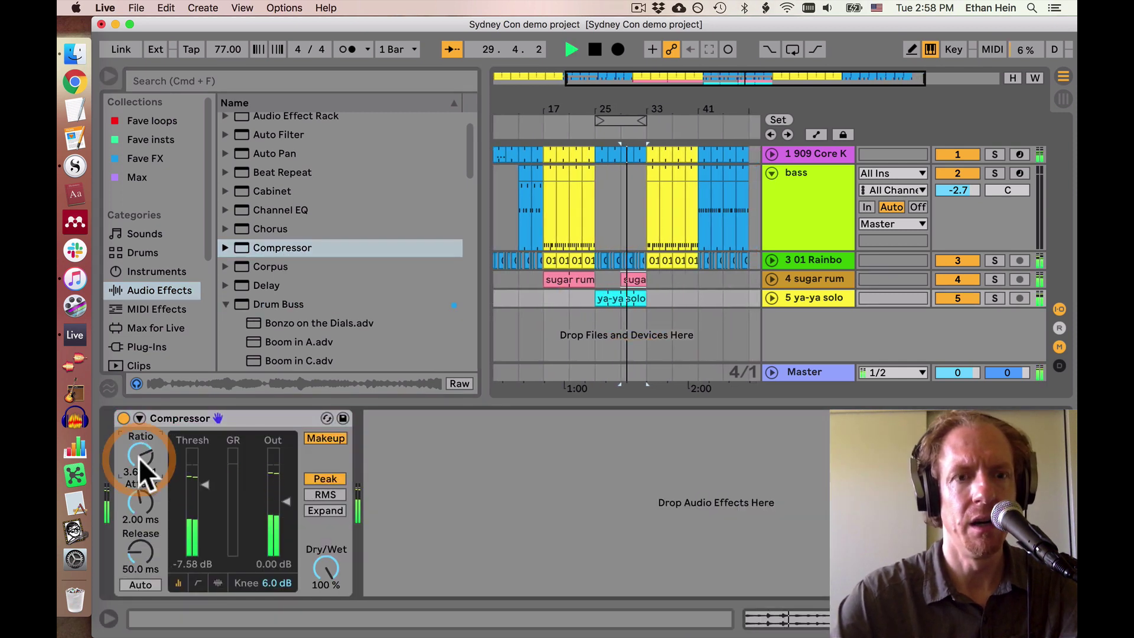
drag(143, 467, 143, 449)
drag(264, 488, 264, 495)
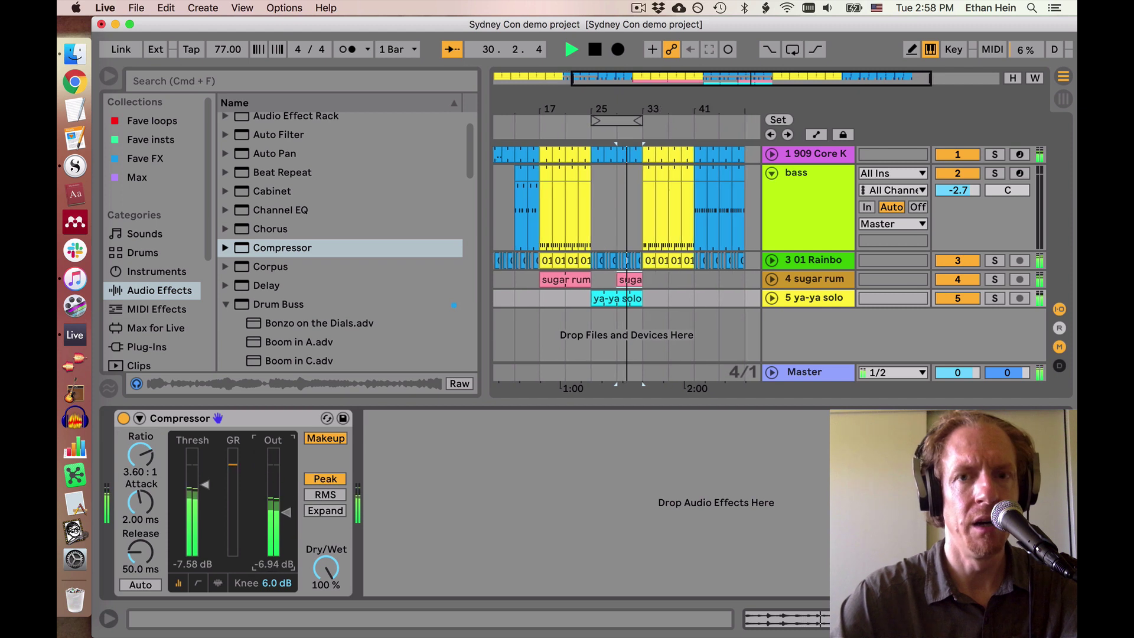
Loop playback over the ya-ya solo clip from bar 25 to 33 and set its track volume to -5.6 dB
click(618, 297)
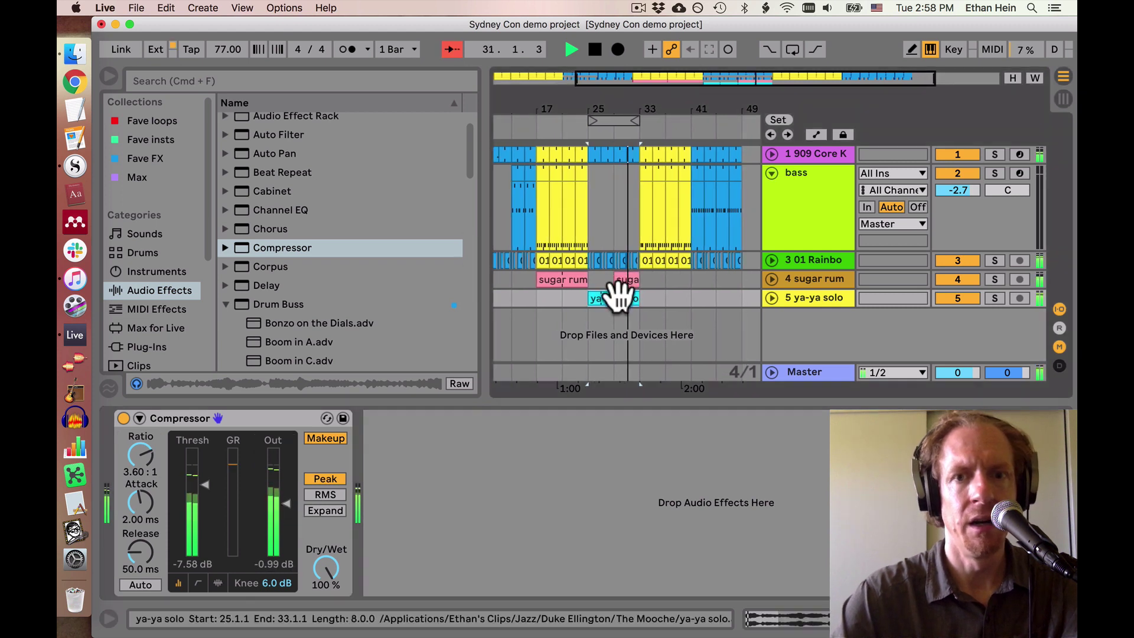
key(super+l)
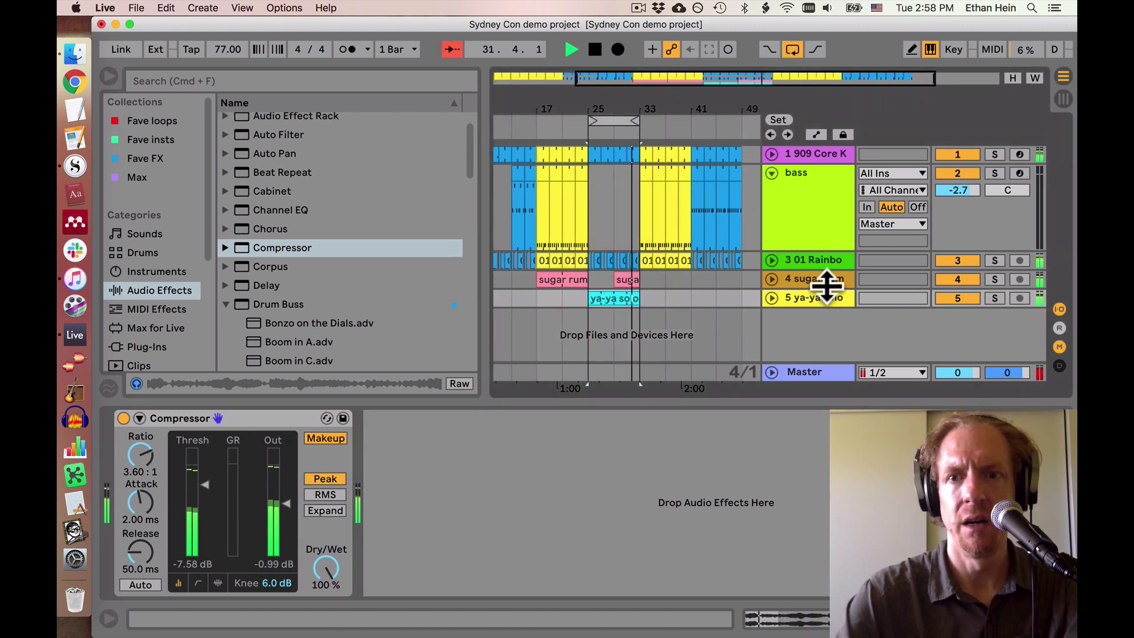
click(771, 298)
drag(970, 296, 970, 312)
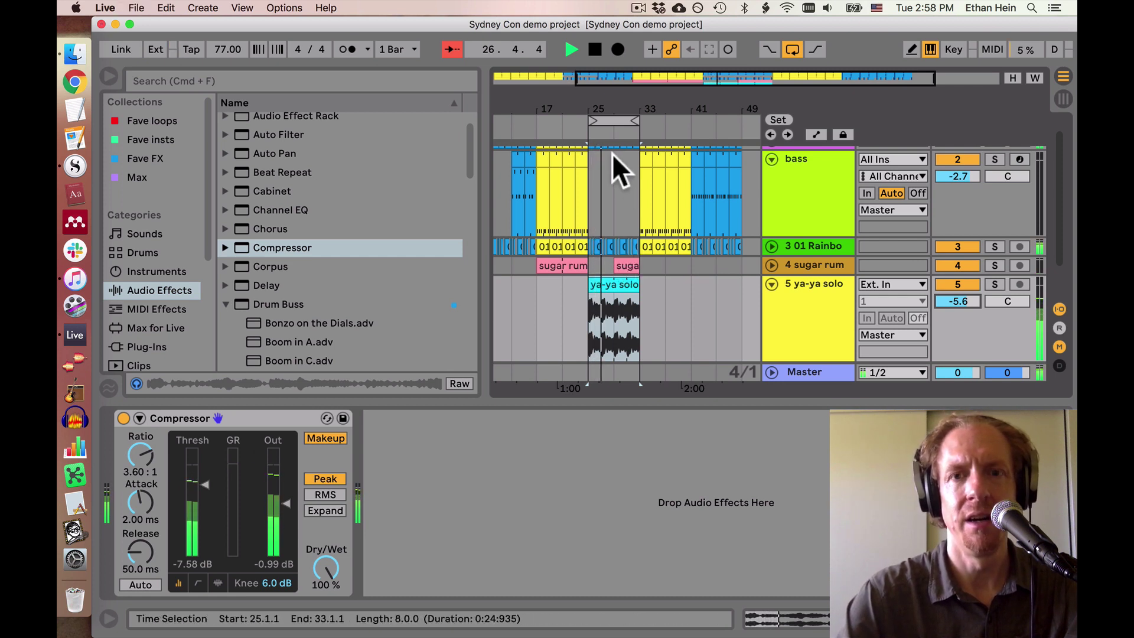
Duplicate the eight-bar ya-ya solo clip to bar 33 and turn off the arrangement loop
drag(629, 113, 633, 120)
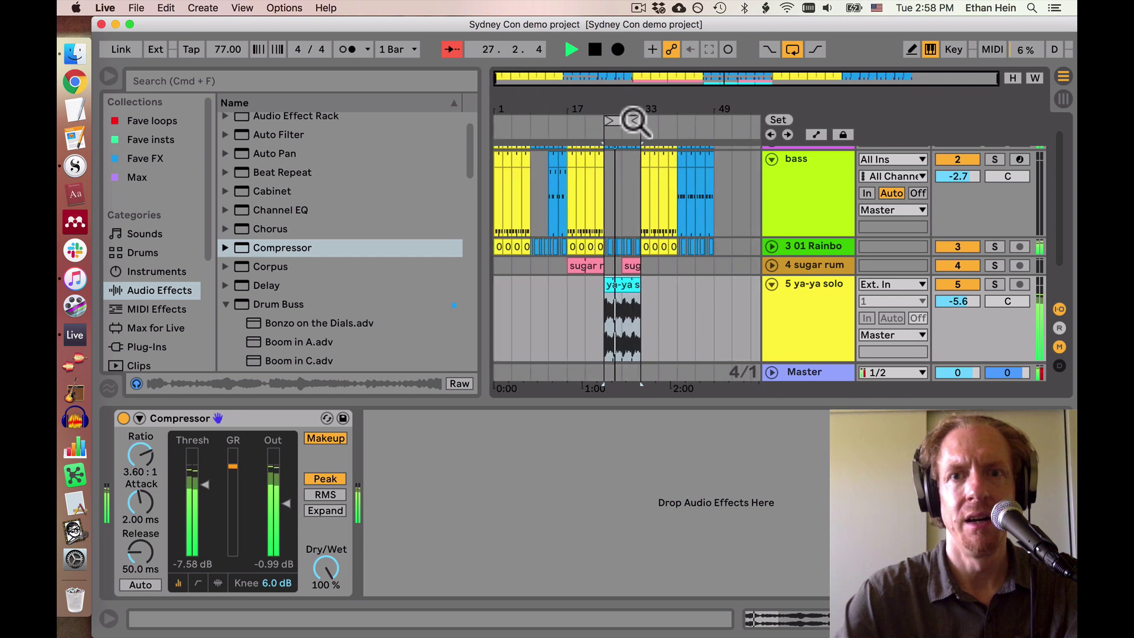
click(625, 284)
key(super+d)
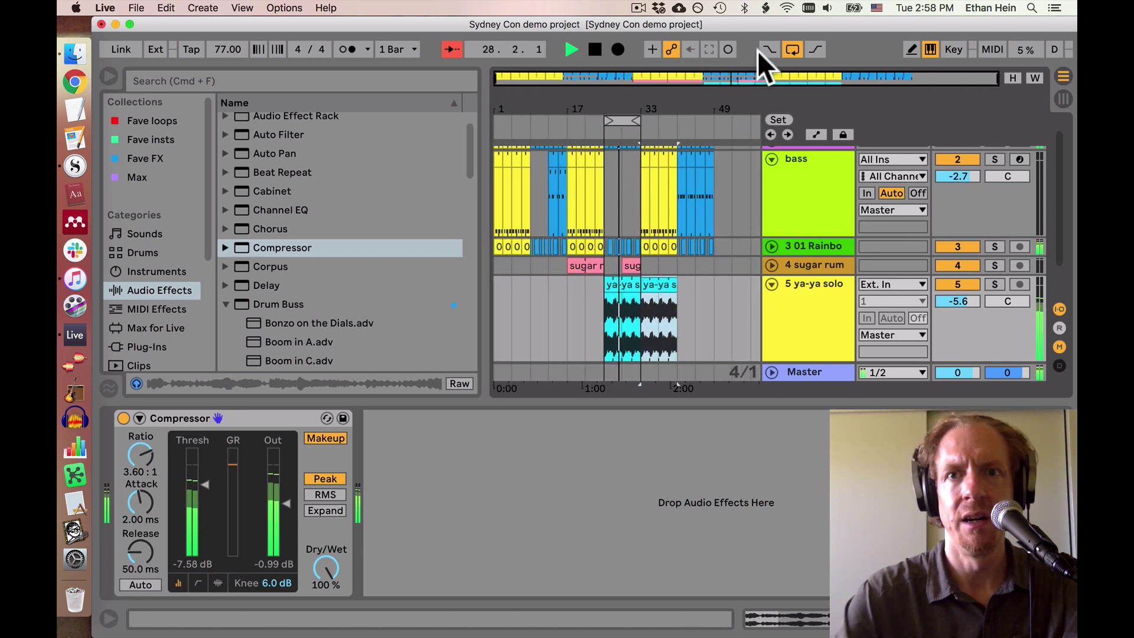
click(792, 48)
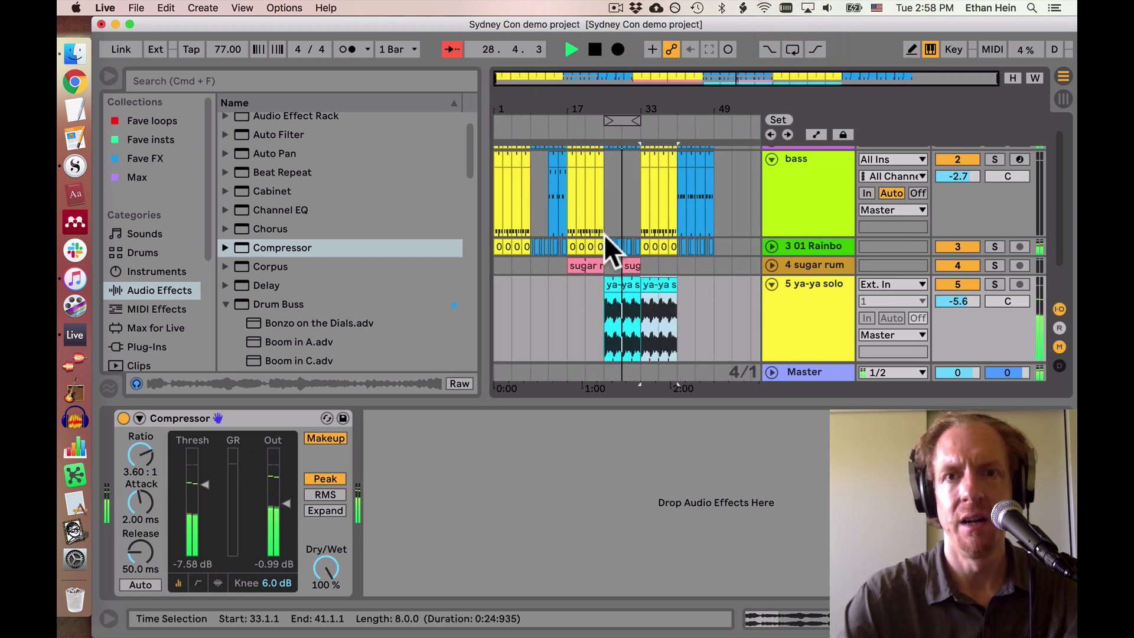
Expand the sugar rum track and lower its volume to -12.5 dB
scroll(608, 239, up, 1)
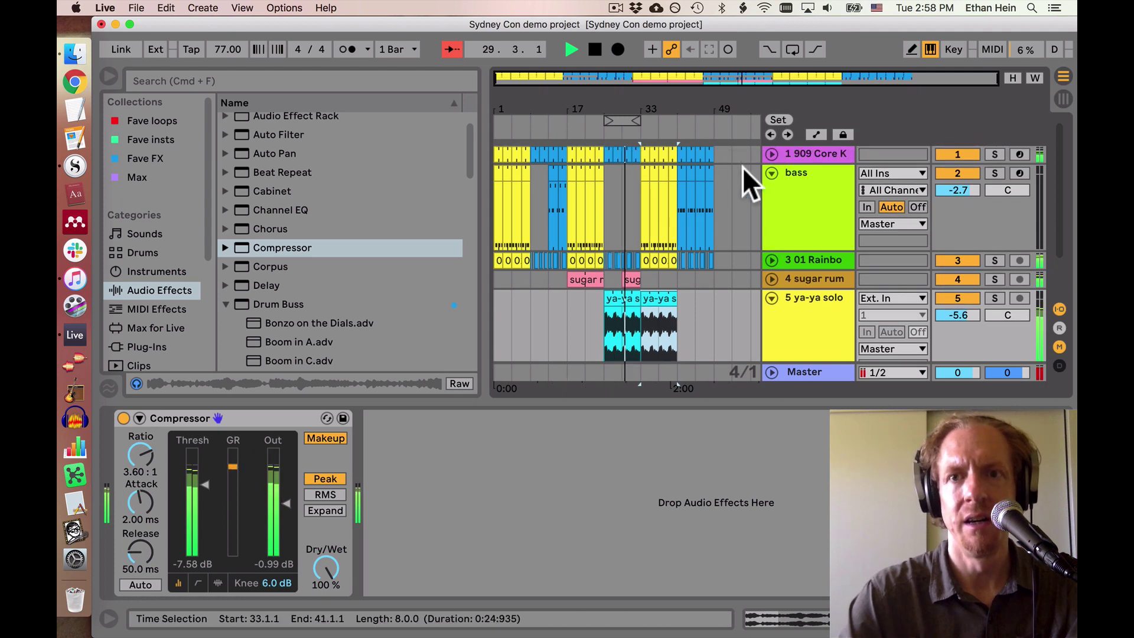
click(772, 284)
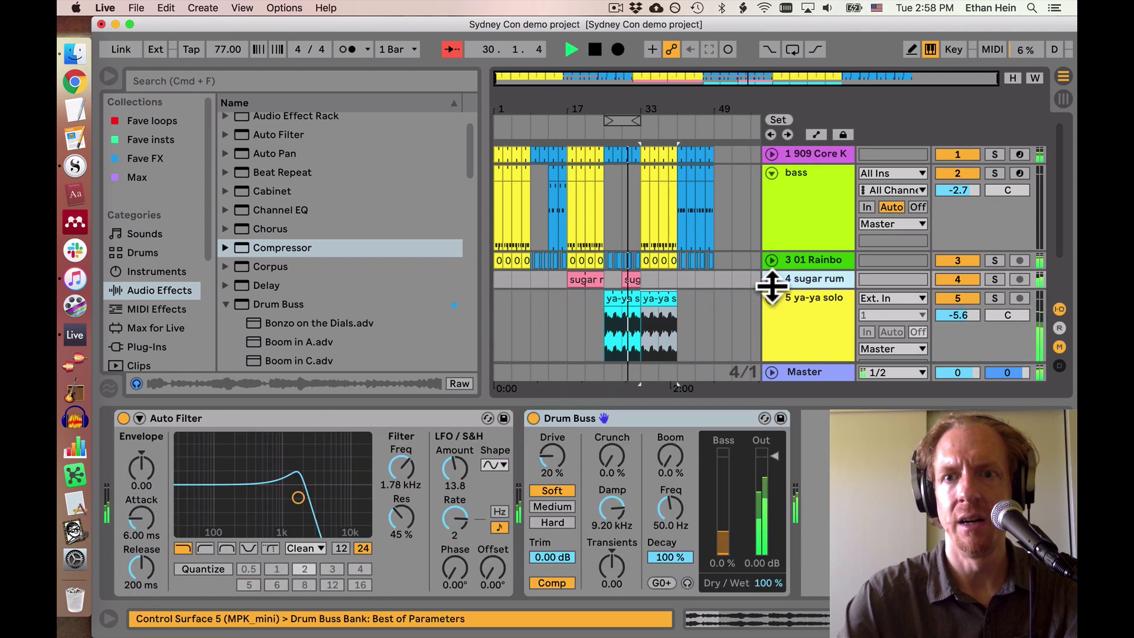
click(771, 279)
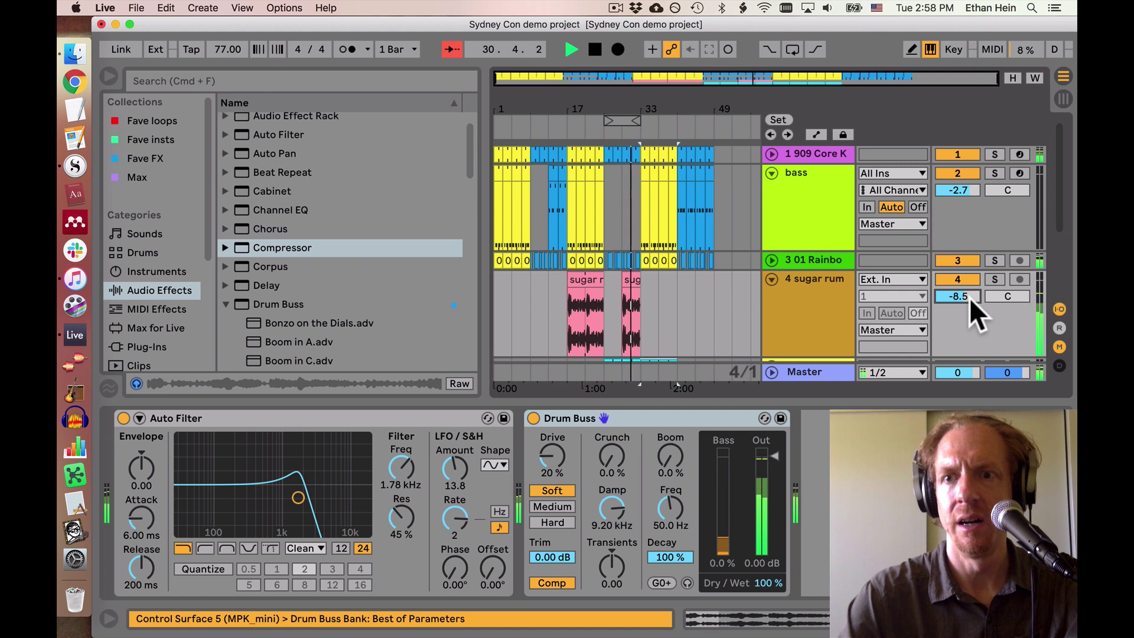
drag(970, 297, 970, 303)
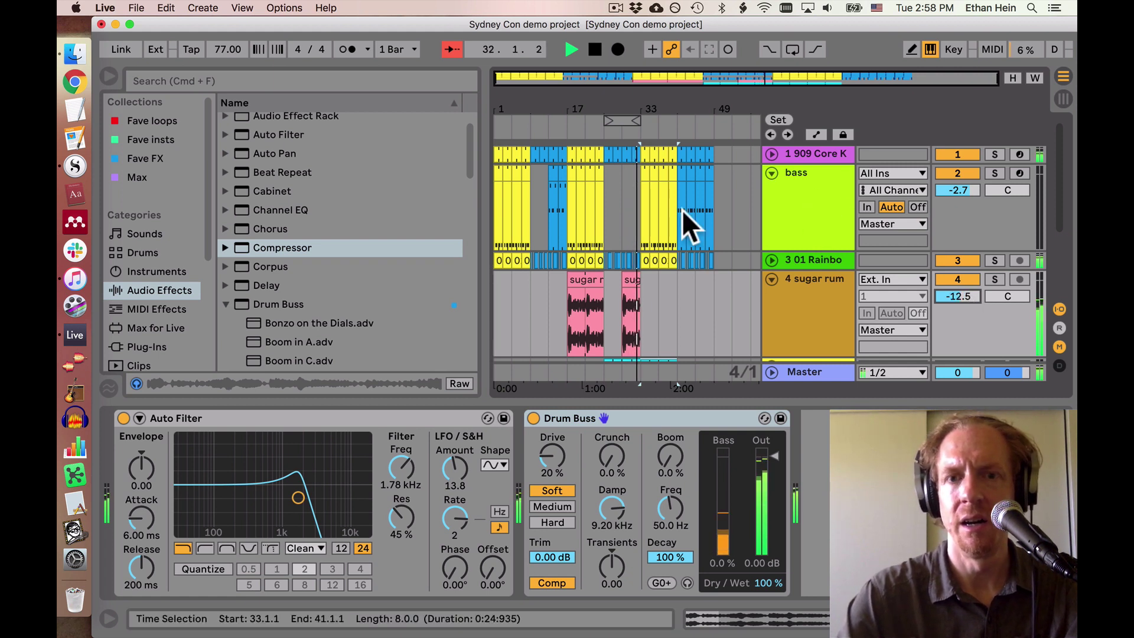
scroll(644, 248, down, 2)
scroll(642, 254, up, 1)
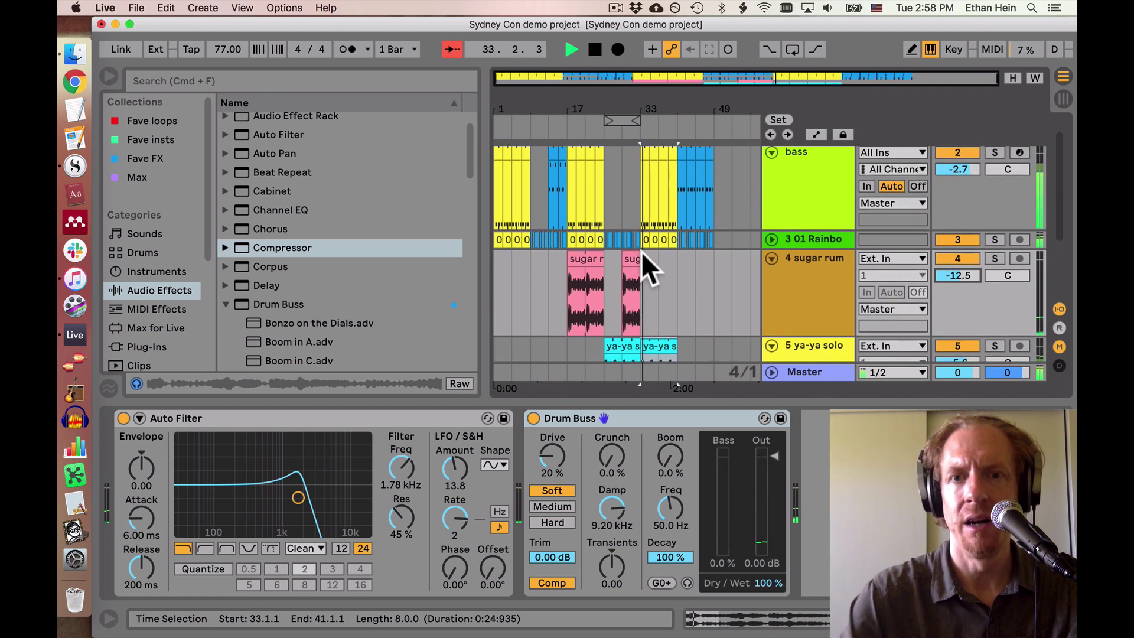
scroll(642, 251, down, 2)
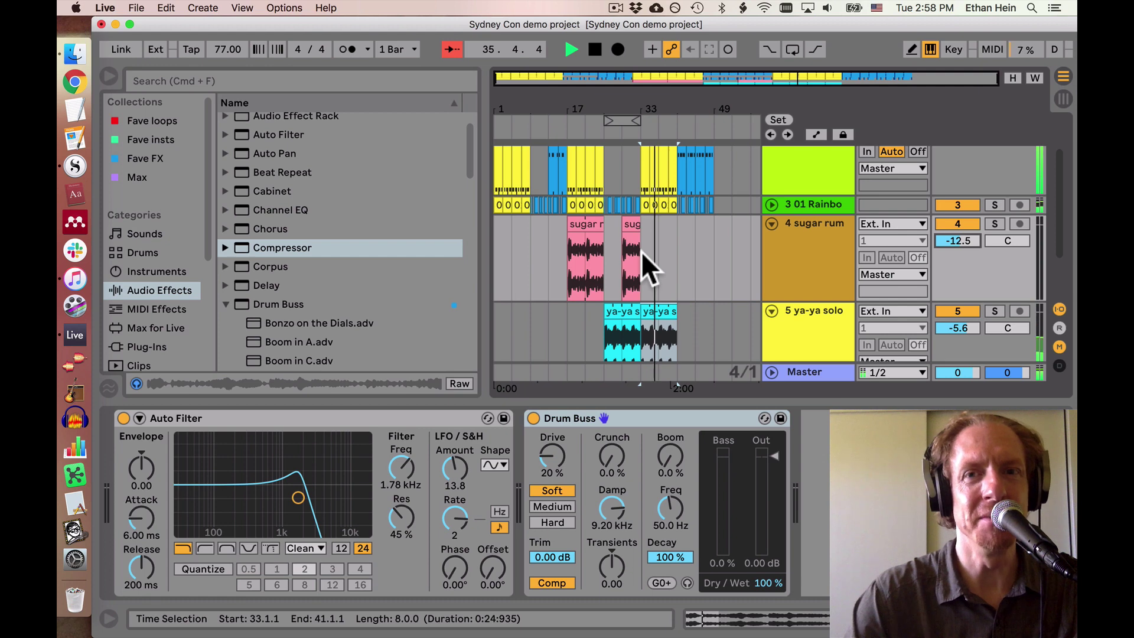
scroll(643, 251, up, 1)
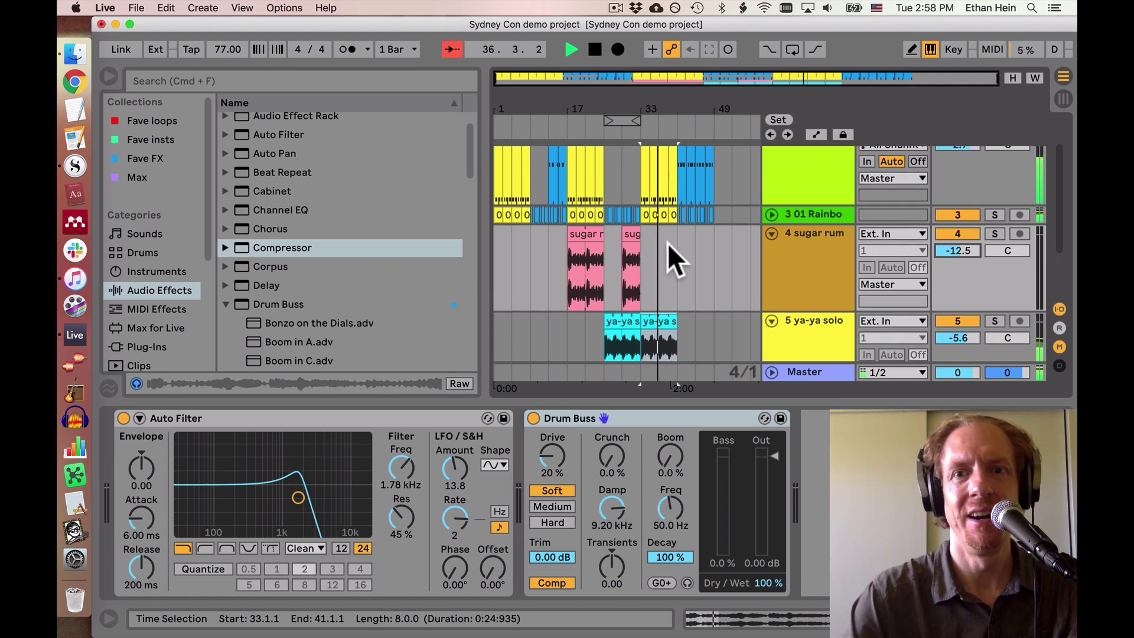
scroll(335, 303, down, 5)
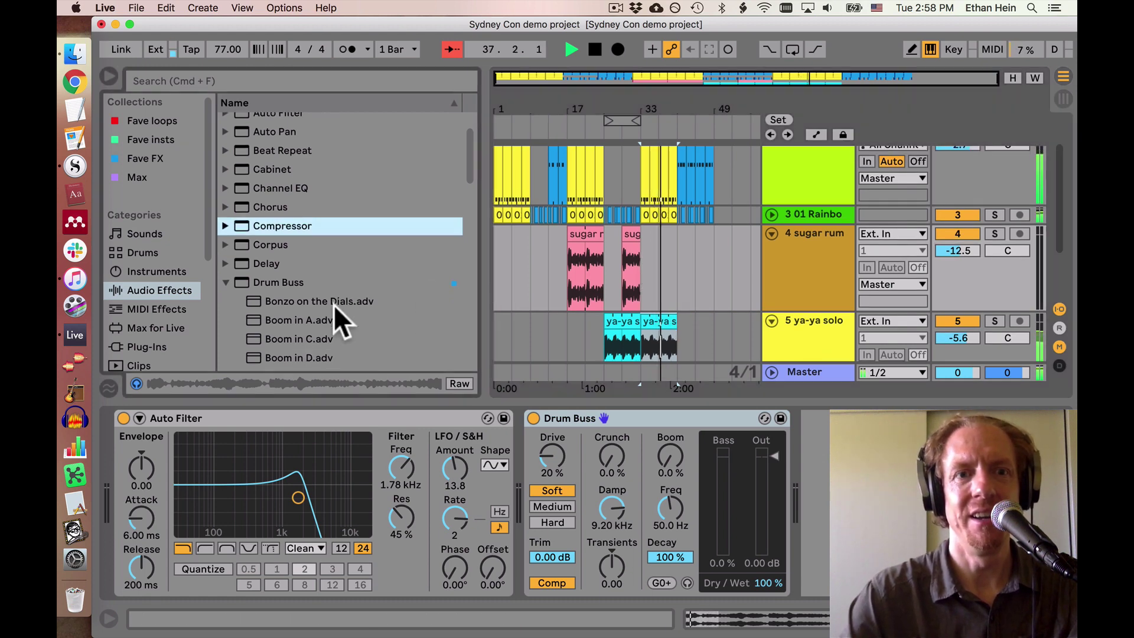
scroll(335, 304, down, 5)
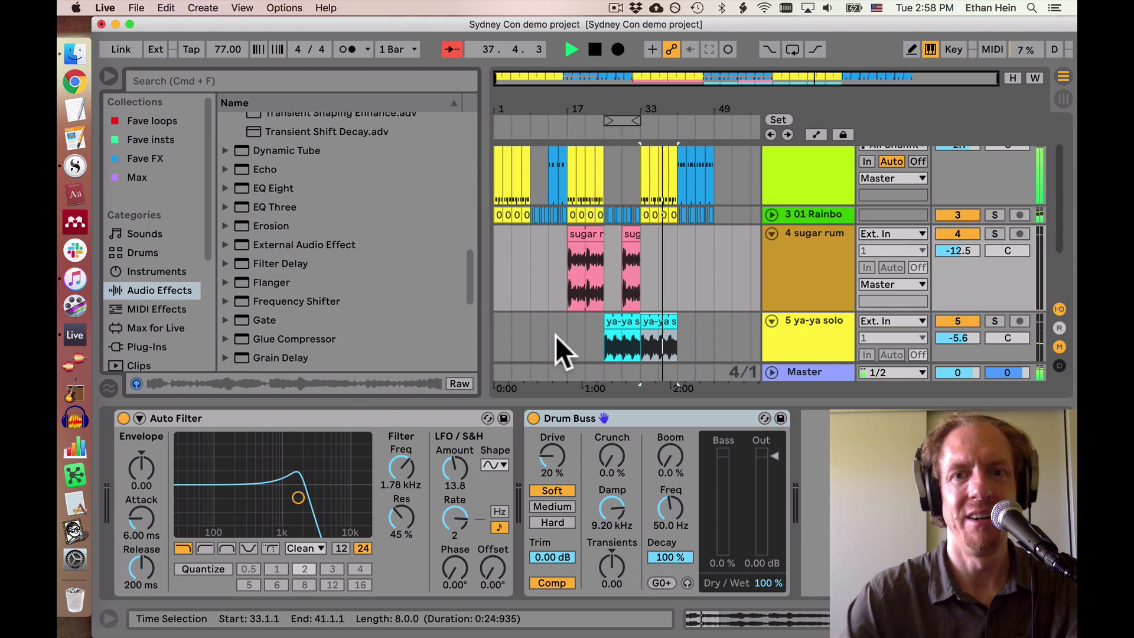
Loop playback over the second ya-ya solo clip from bar 33 to 41 and stop the transport
click(654, 324)
key(super+l)
key(space)
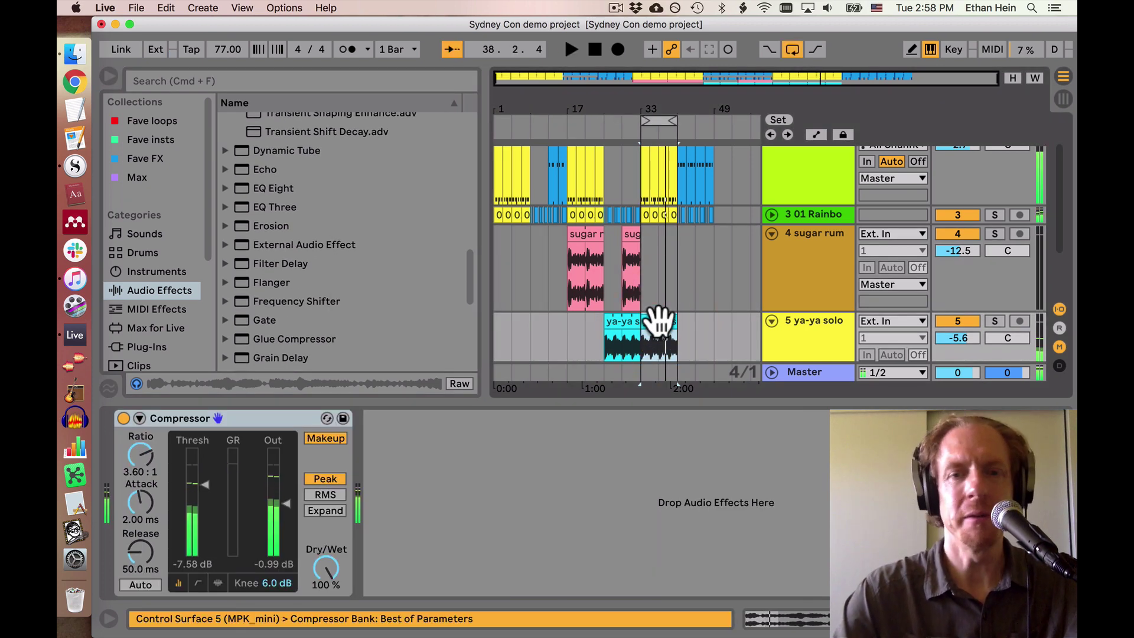
Try a loop length of 8 bars for the ya-ya solo clip at bar 33 and audition it
double_click(659, 320)
click(364, 581)
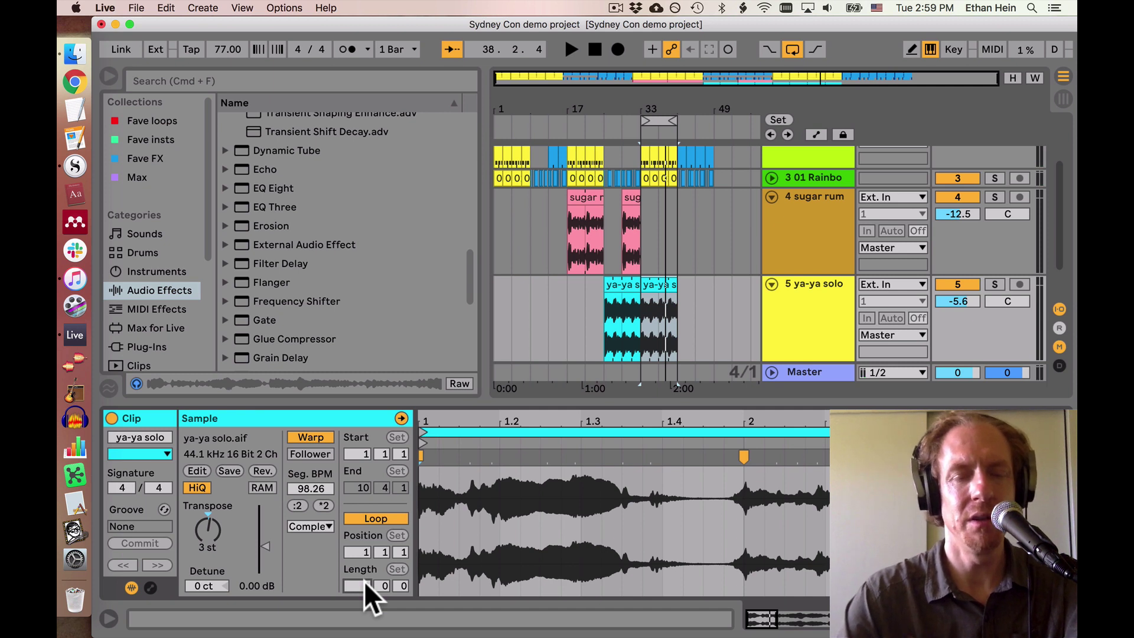
text(8)
key(Return)
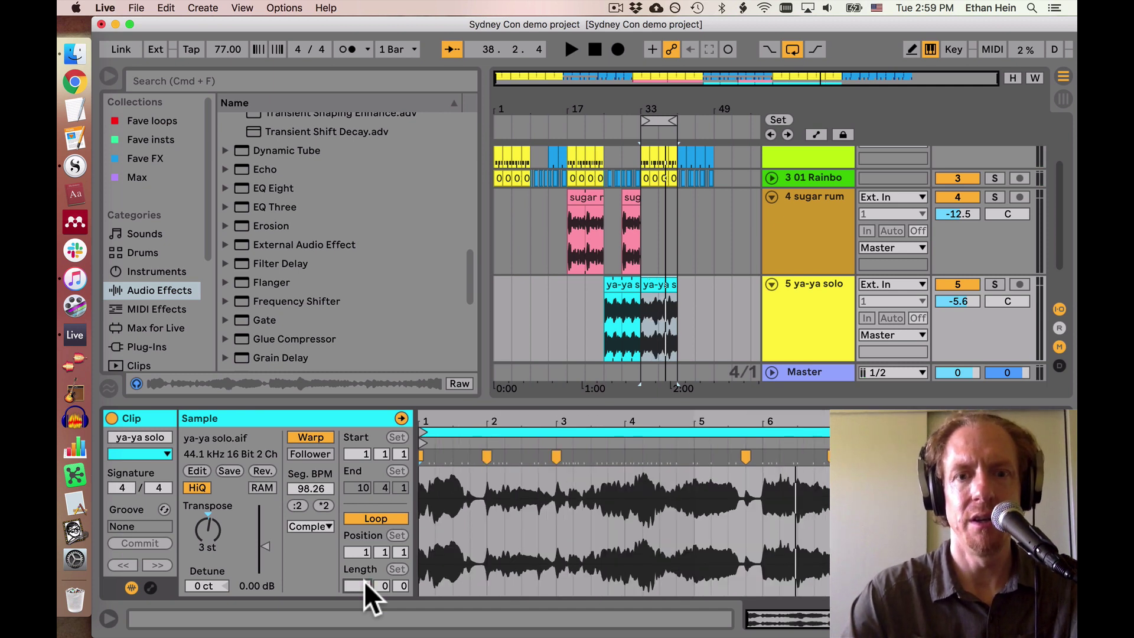
key(space)
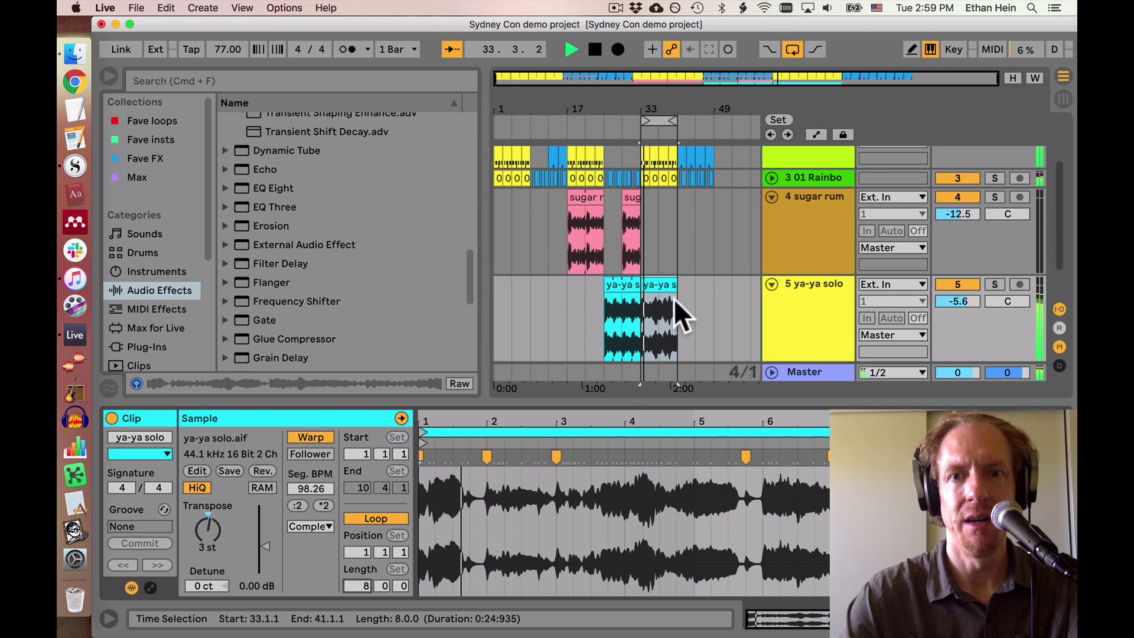
drag(545, 420, 545, 452)
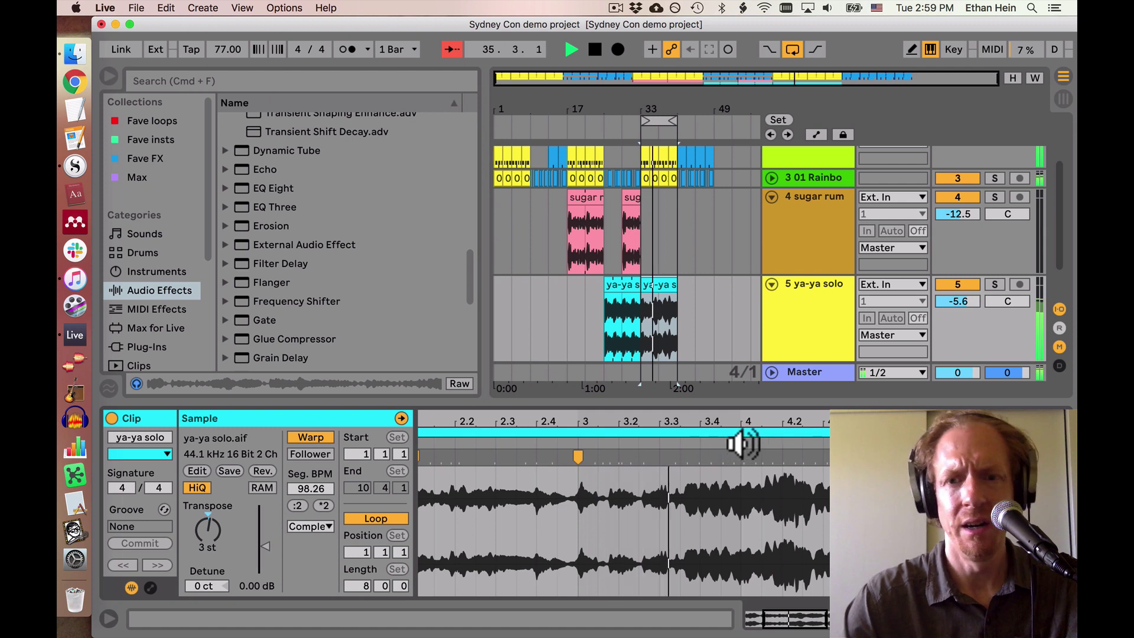
key(space)
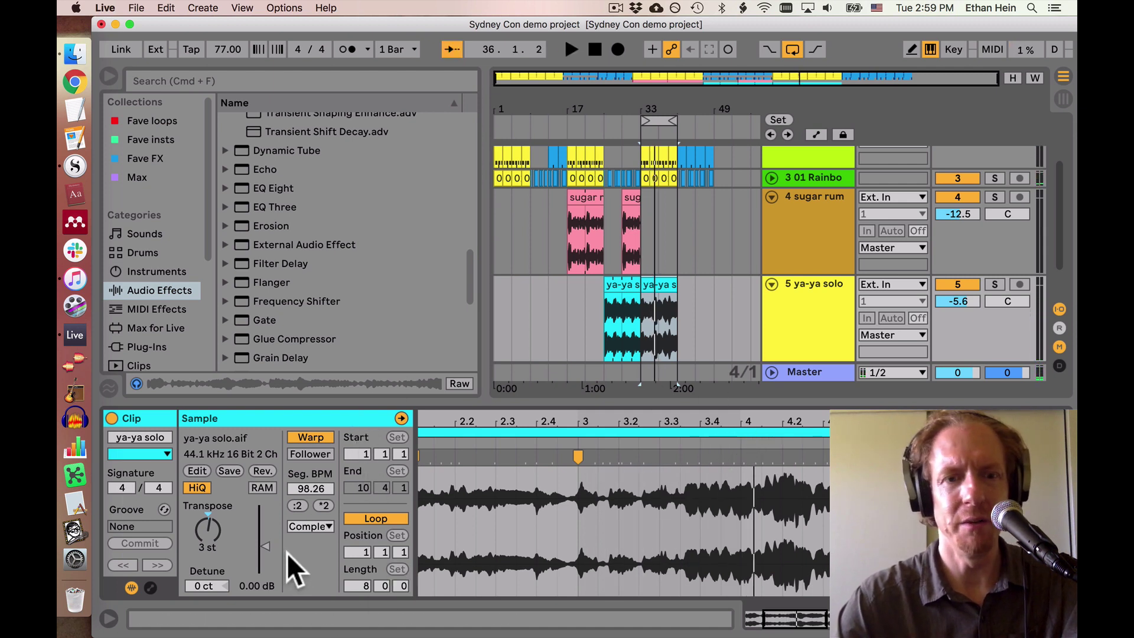
Set the loop length of the ya-ya solo clip at bar 33 to 2 bars and audition it
text(2)
key(Return)
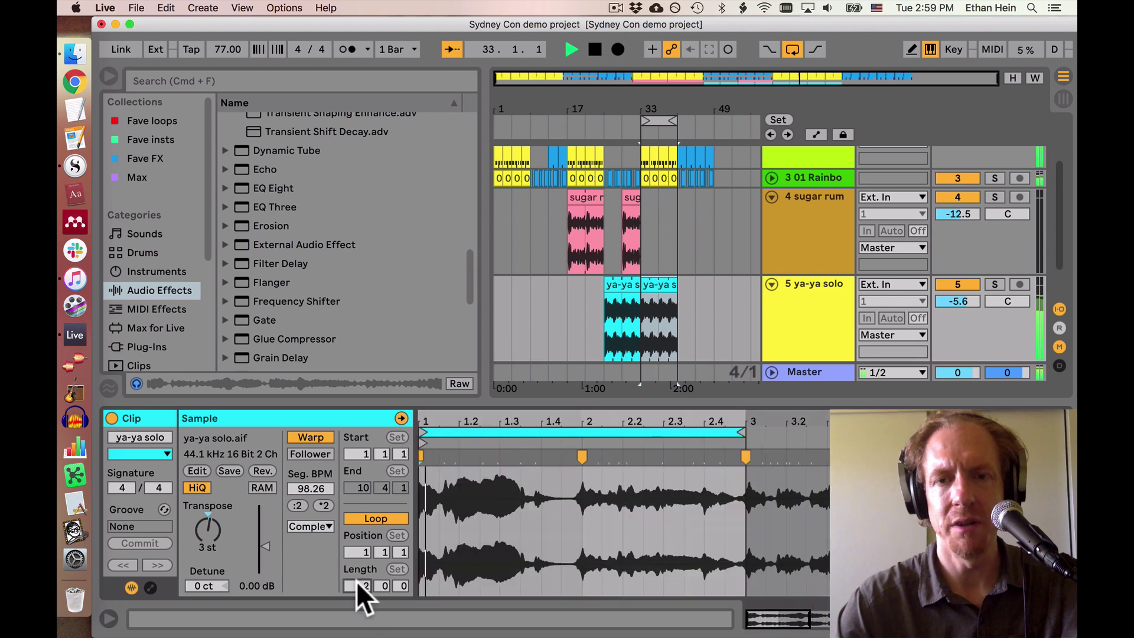
key(space)
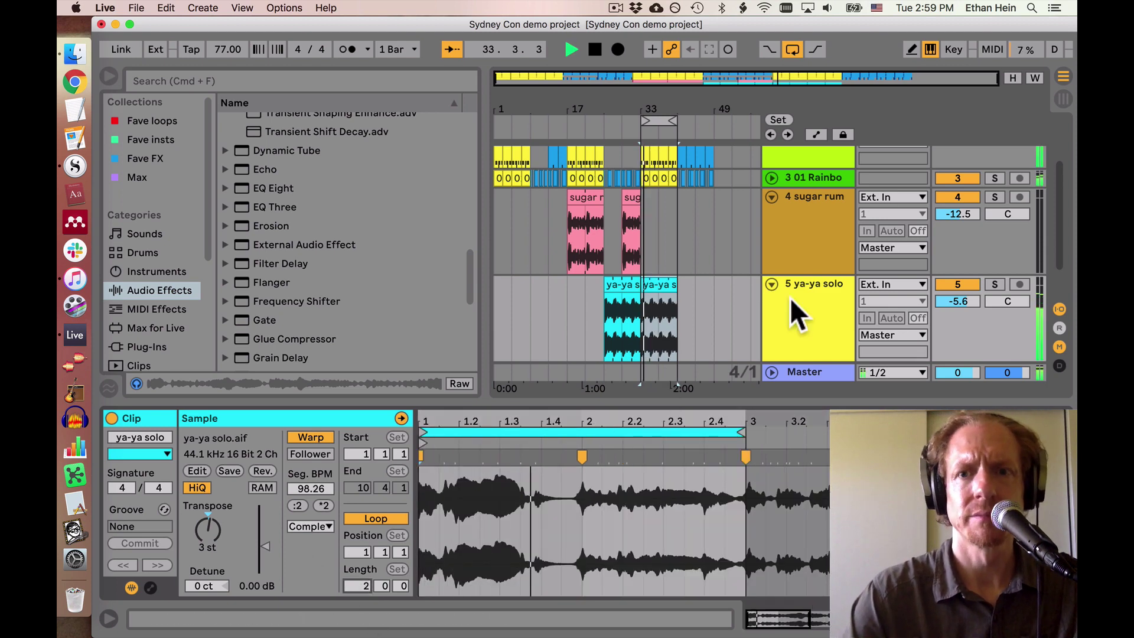
scroll(783, 293, up, 3)
key(space)
Collapse the ya-ya solo, sugar rum and bass tracks in the arrangement
scroll(782, 293, up, 1)
scroll(775, 310, down, 3)
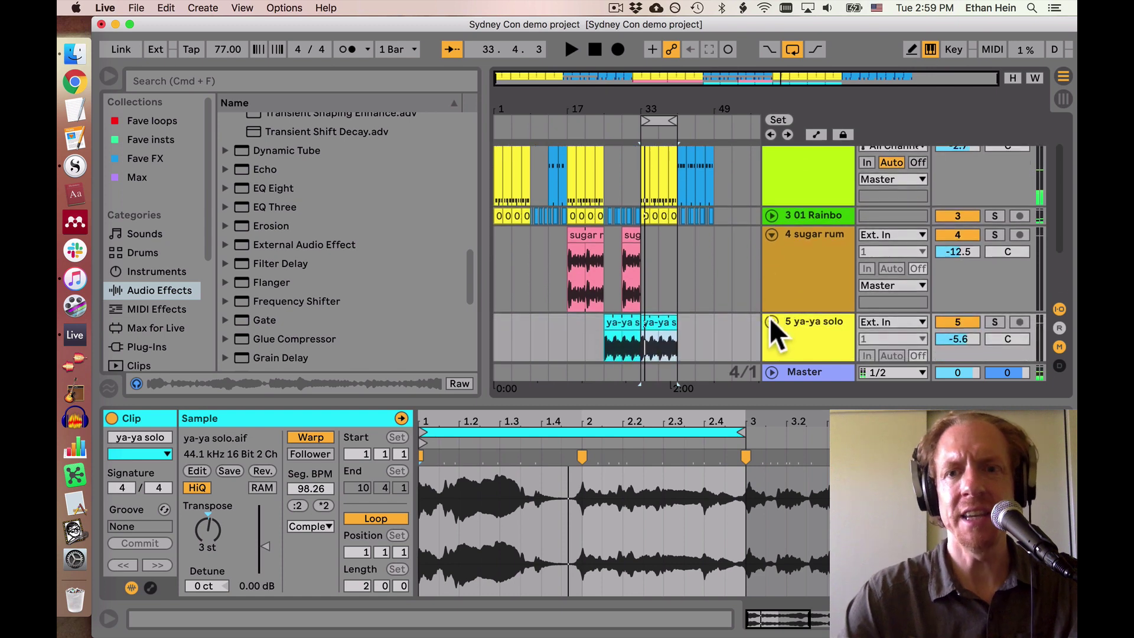
click(771, 321)
click(771, 232)
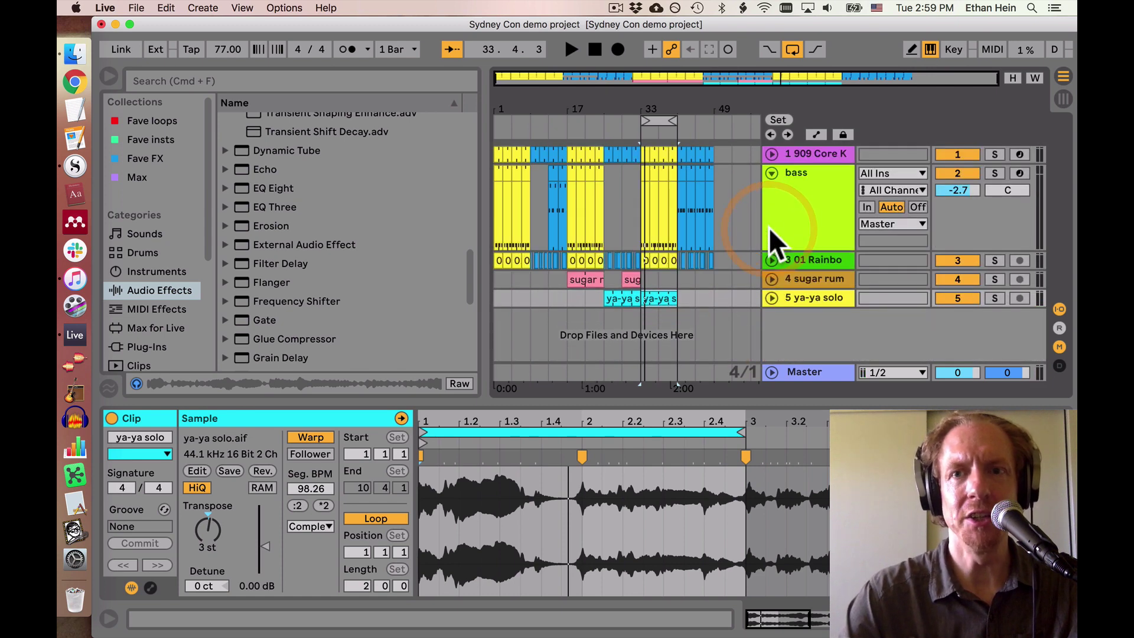
click(772, 172)
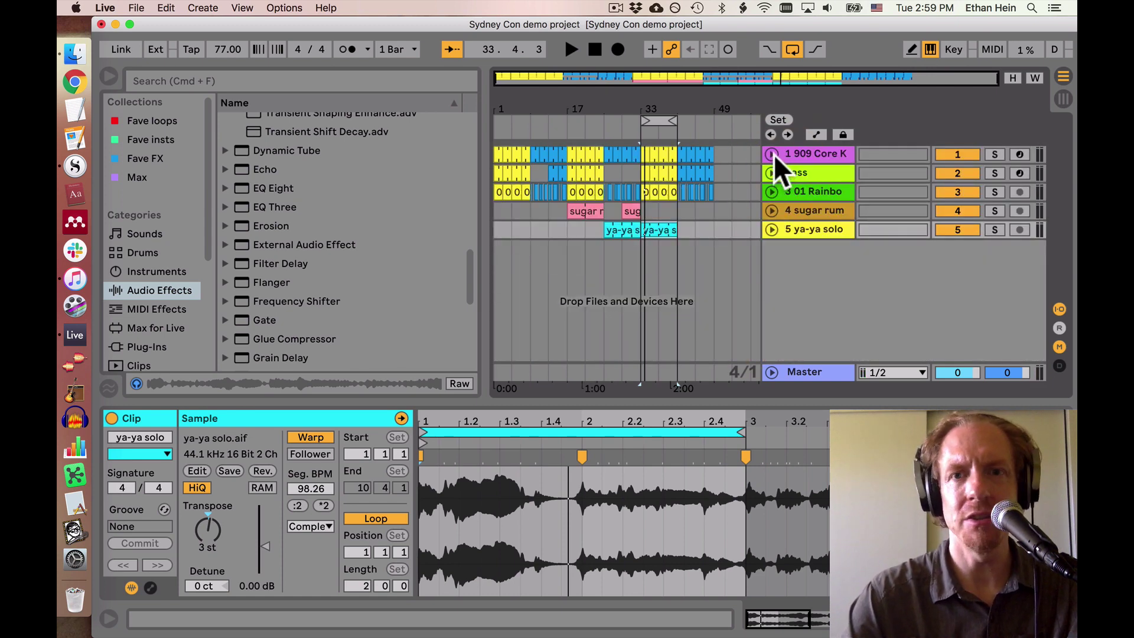
Insert a new audio track directly below the 909 drum track
click(774, 154)
click(774, 154)
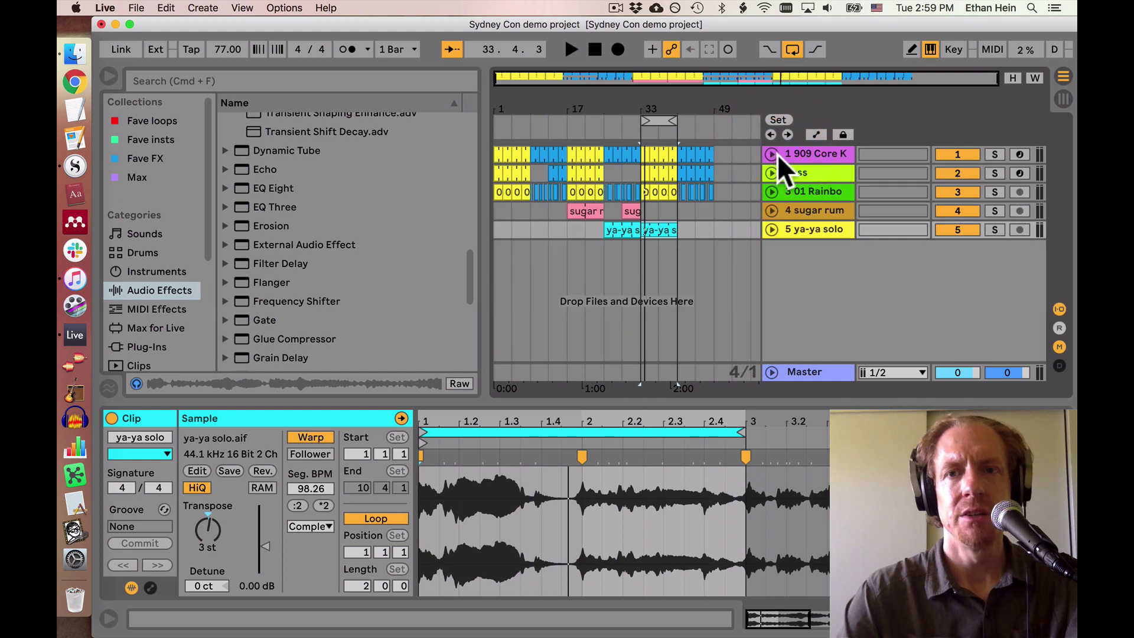
click(776, 154)
click(776, 154)
key(super+t)
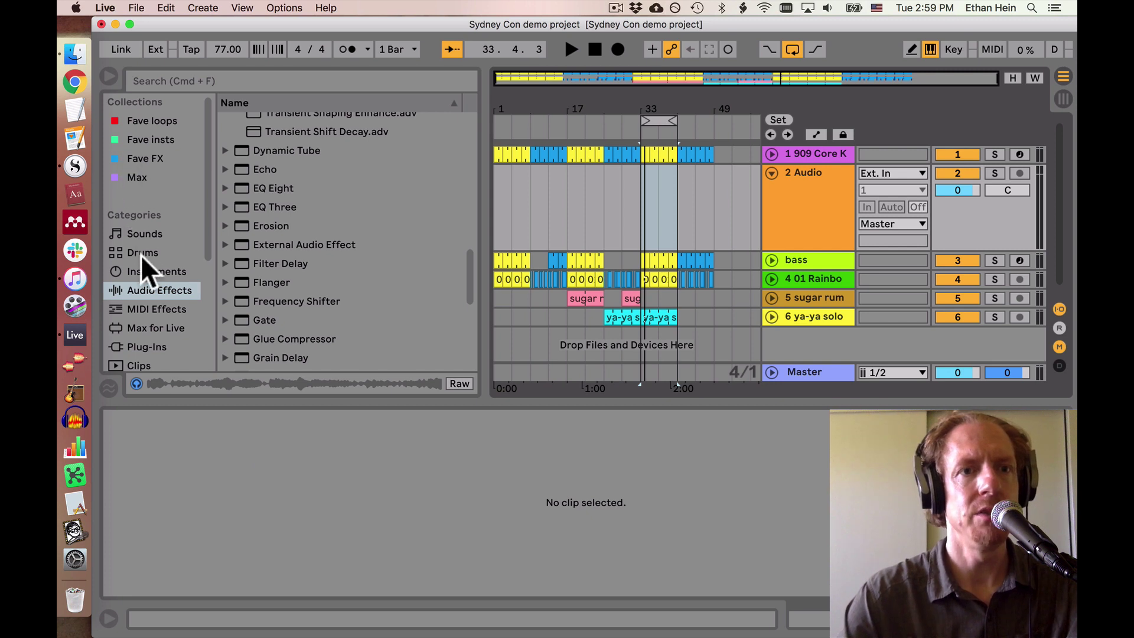
Return to the personal clips library and collapse its The Mooche, Duke Ellington and Jazz folders
scroll(145, 269, down, 5)
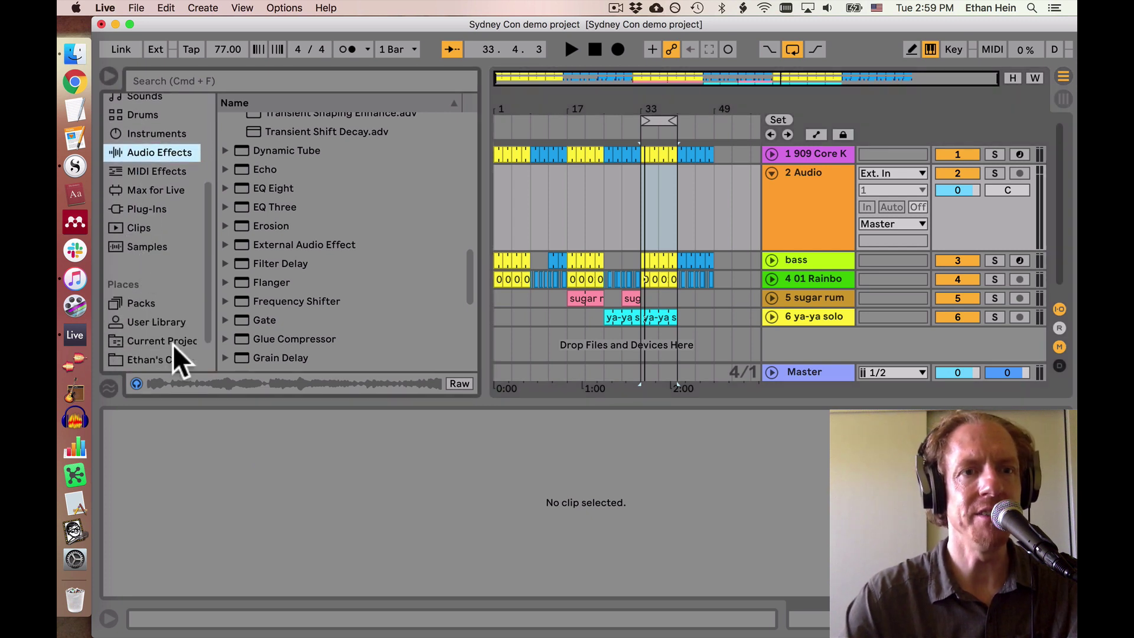
click(167, 362)
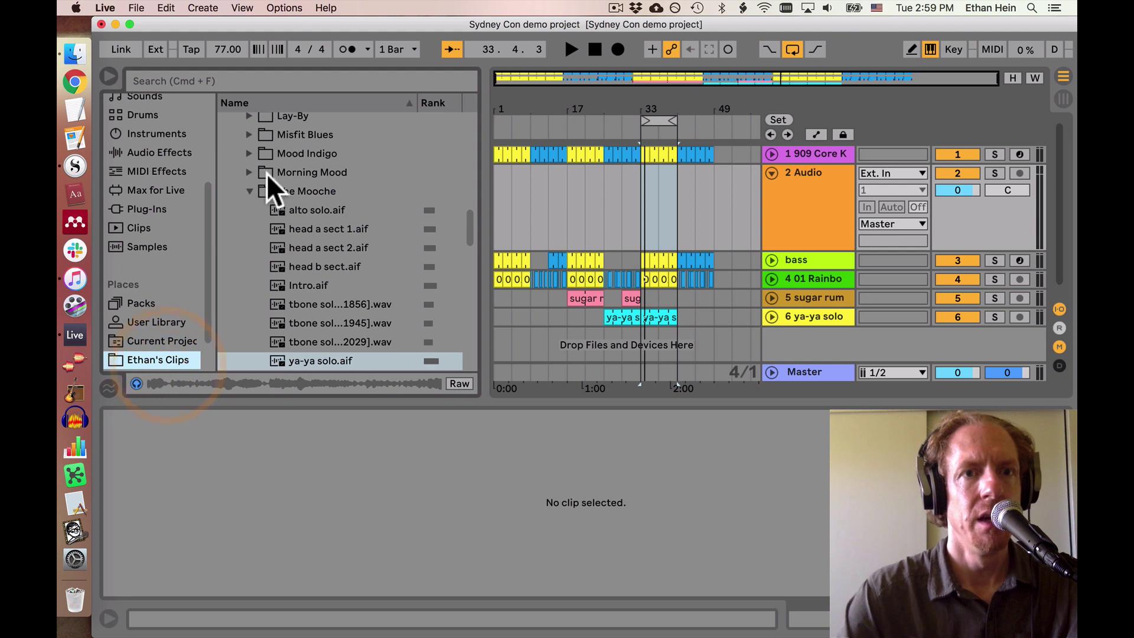
click(250, 191)
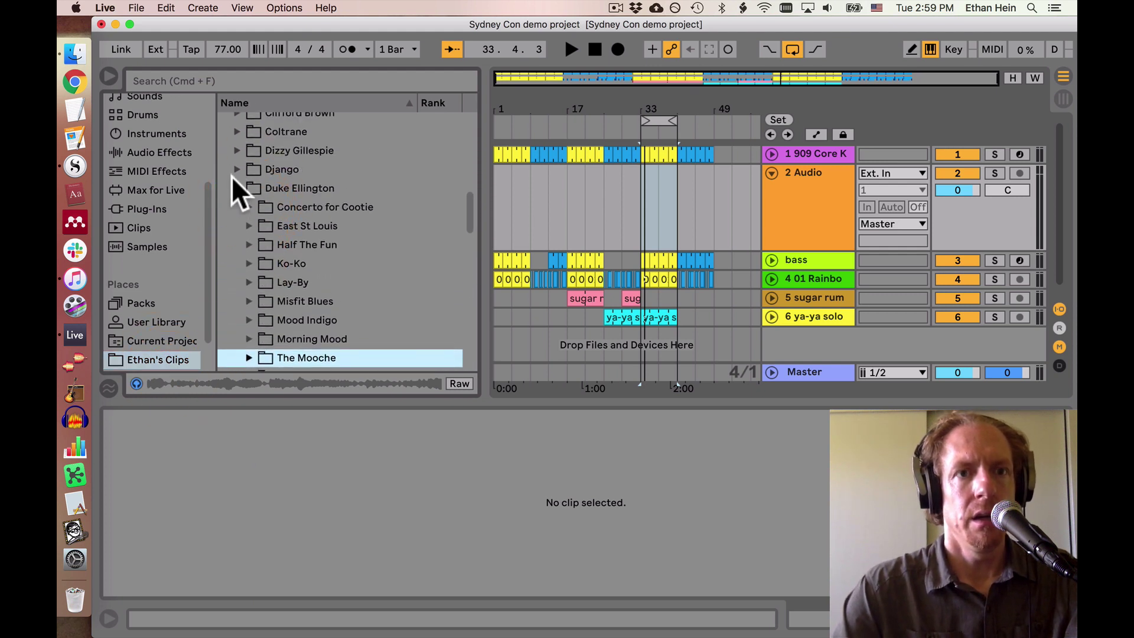
click(234, 187)
scroll(253, 185, down, 5)
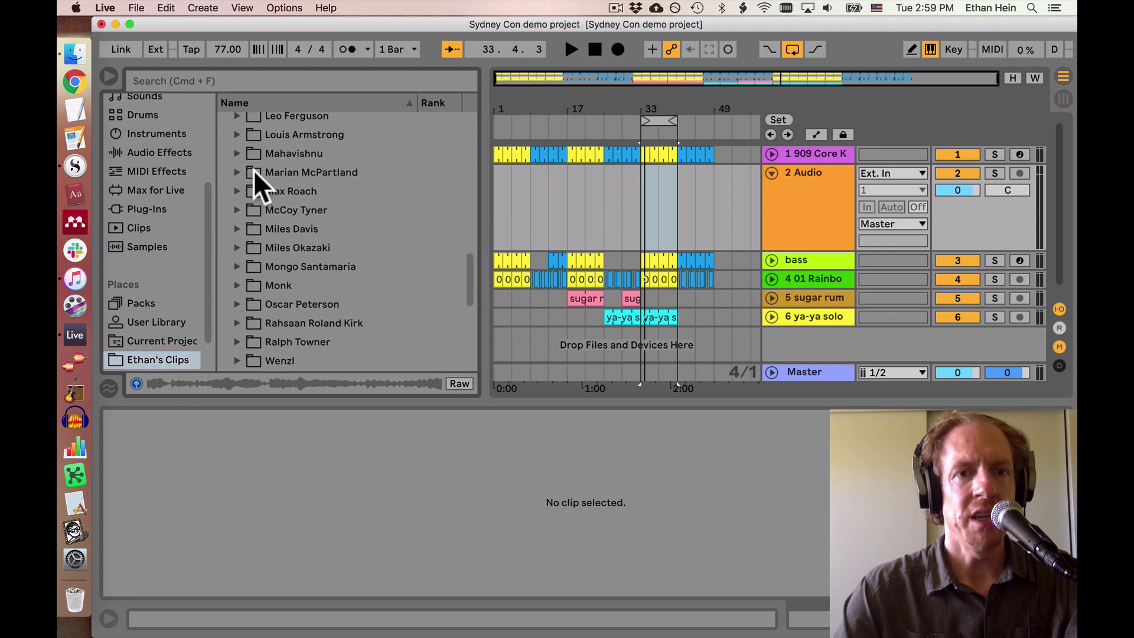
scroll(255, 177, up, 10)
scroll(254, 188, up, 5)
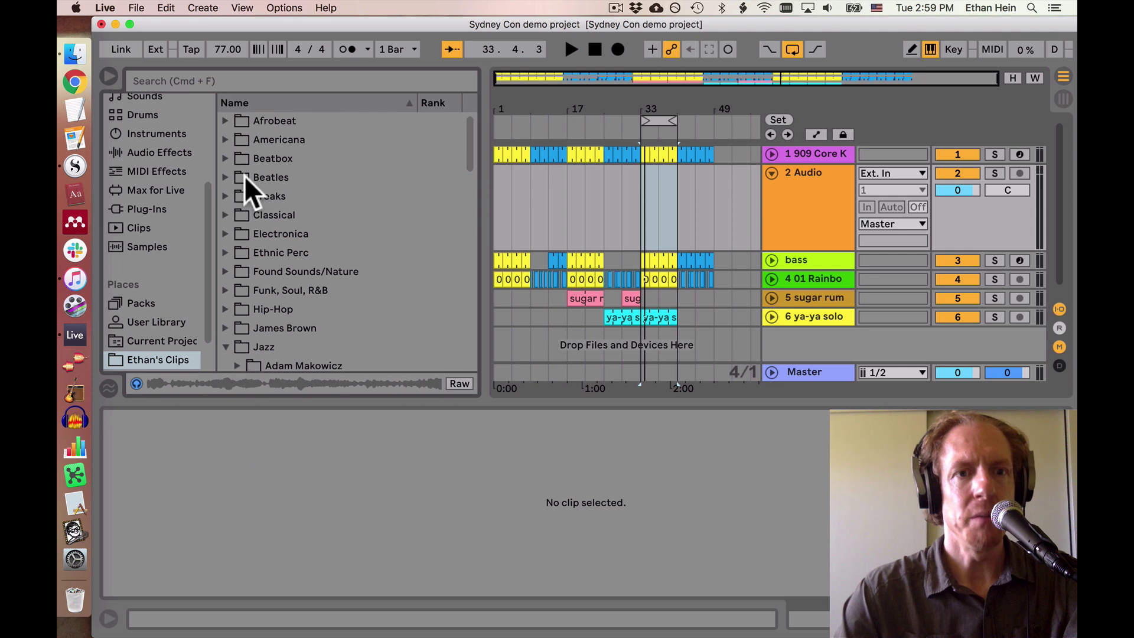
click(225, 347)
scroll(229, 355, down, 3)
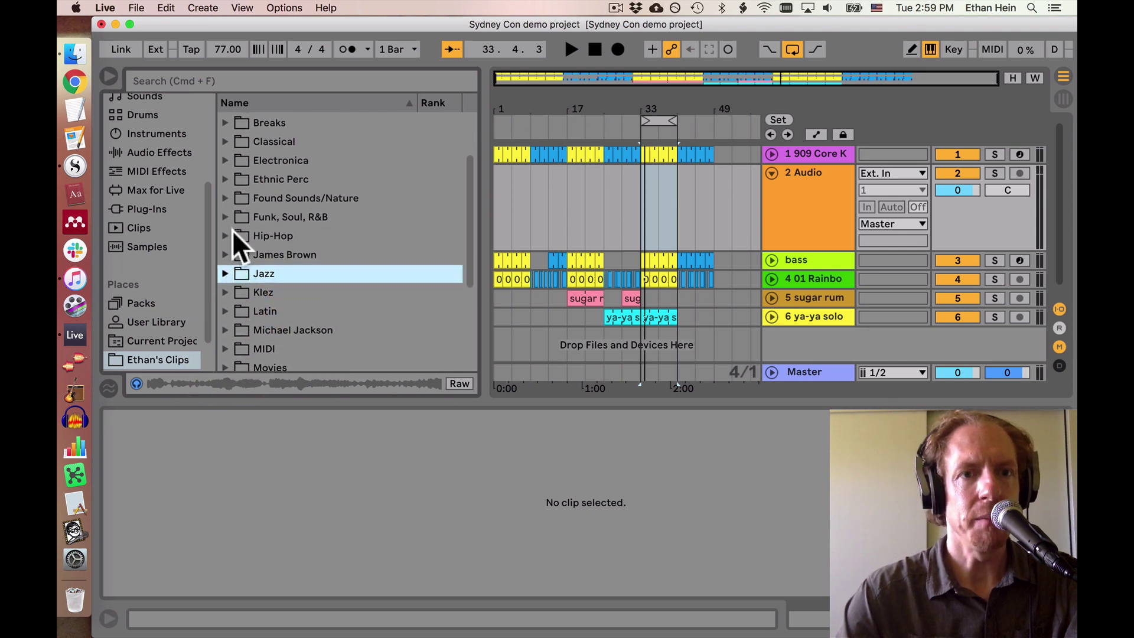
scroll(235, 246, down, 5)
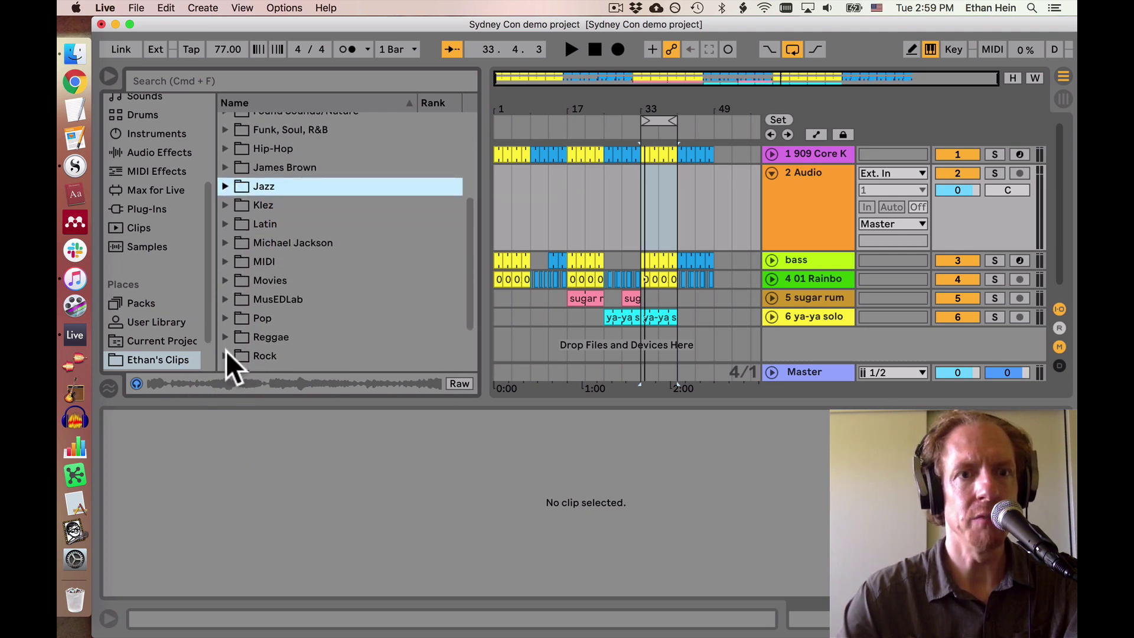
Open the Led Zeppelin folder inside the Rock folder of the clips library
click(226, 356)
scroll(228, 358, down, 8)
scroll(243, 331, down, 1)
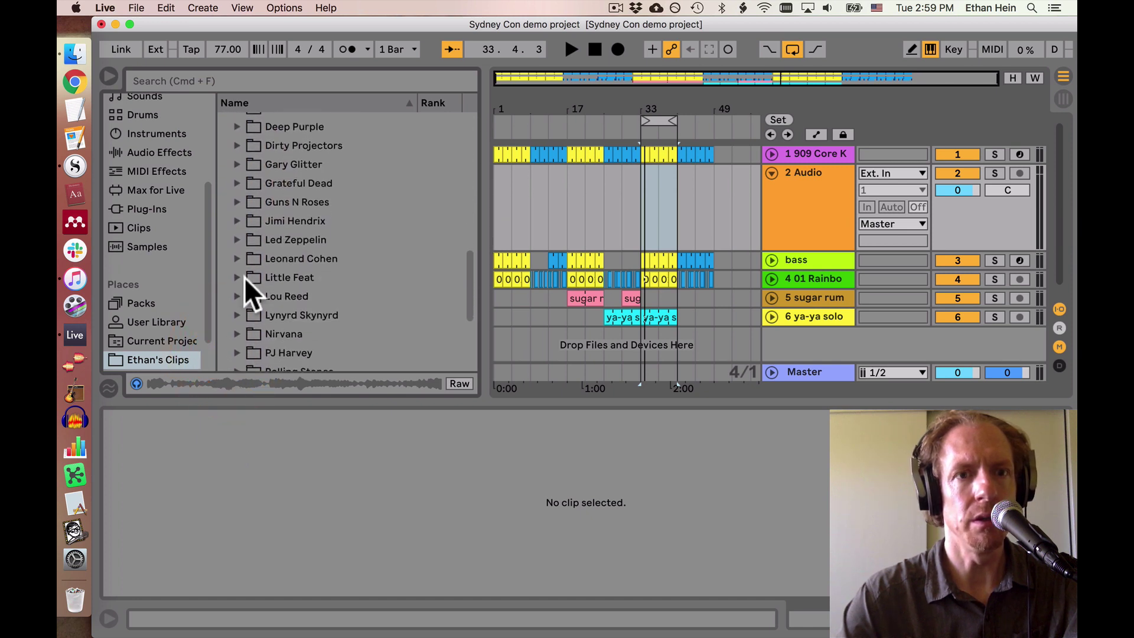
click(237, 239)
scroll(239, 245, down, 3)
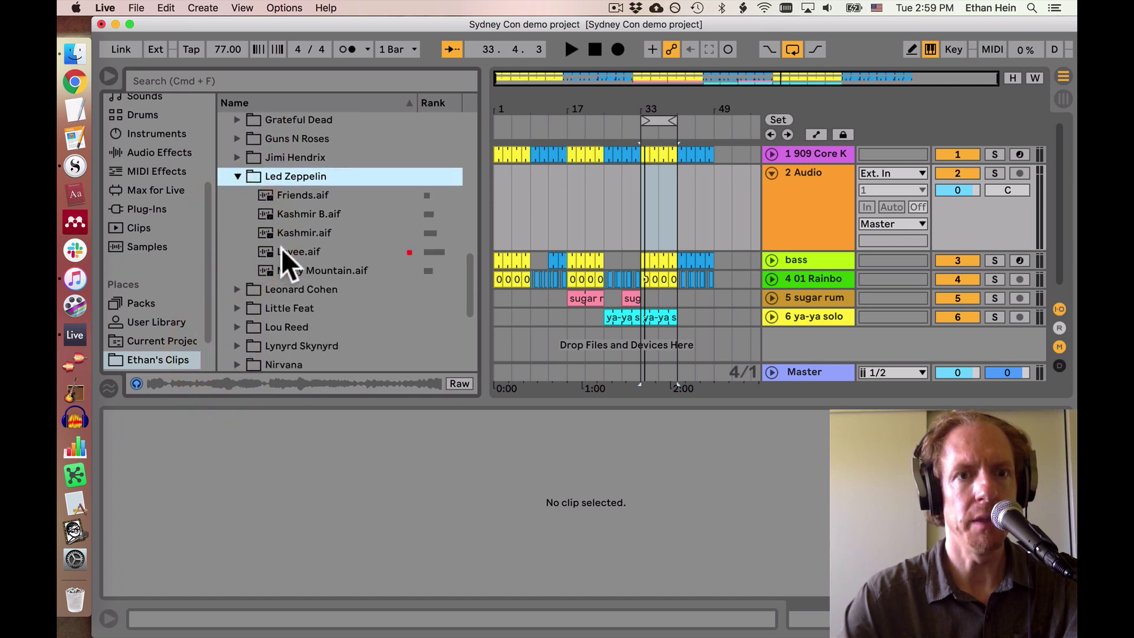
Place Levee.aif at bar 1 on the new audio track, solo the track and start playback
drag(288, 255, 497, 220)
click(995, 173)
key(space)
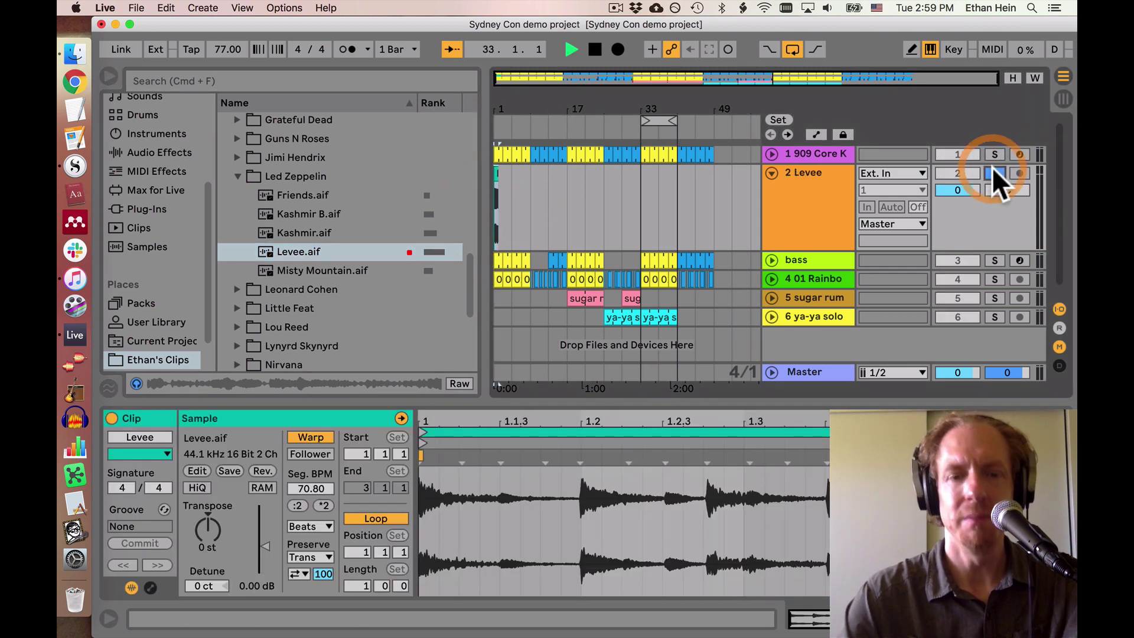
Extend the Levee clip to four bars, ending at bar 5, and restart playback from bar 1
drag(497, 105, 652, 175)
key(space)
key(space)
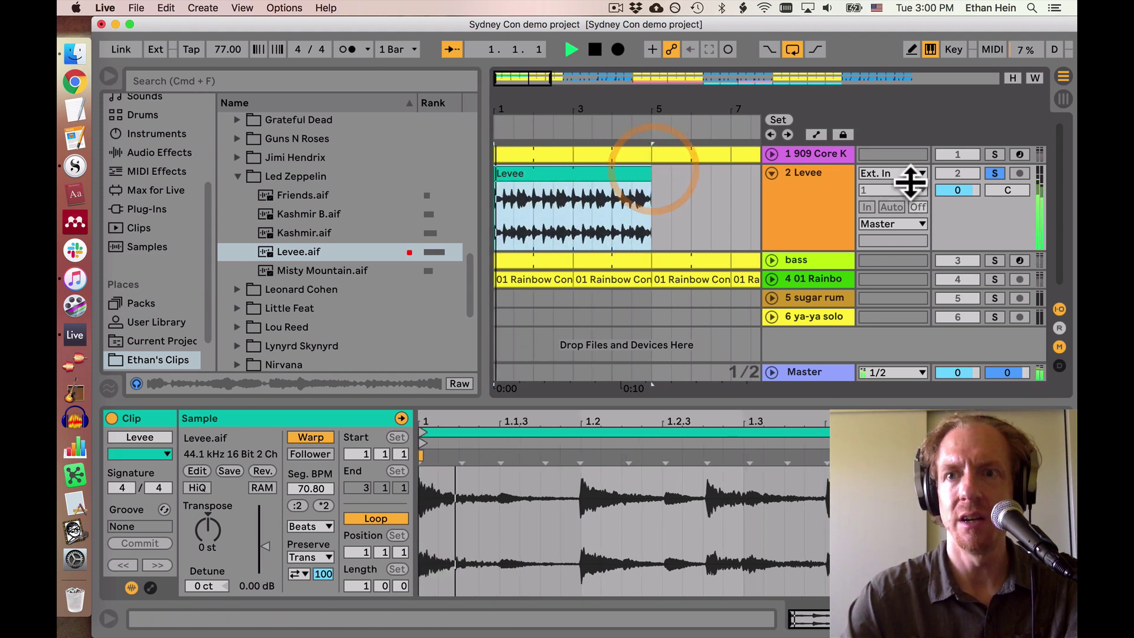
Set the Levee track's volume to -4.7 dB and unsolo it to hear the full mix
drag(962, 189, 962, 209)
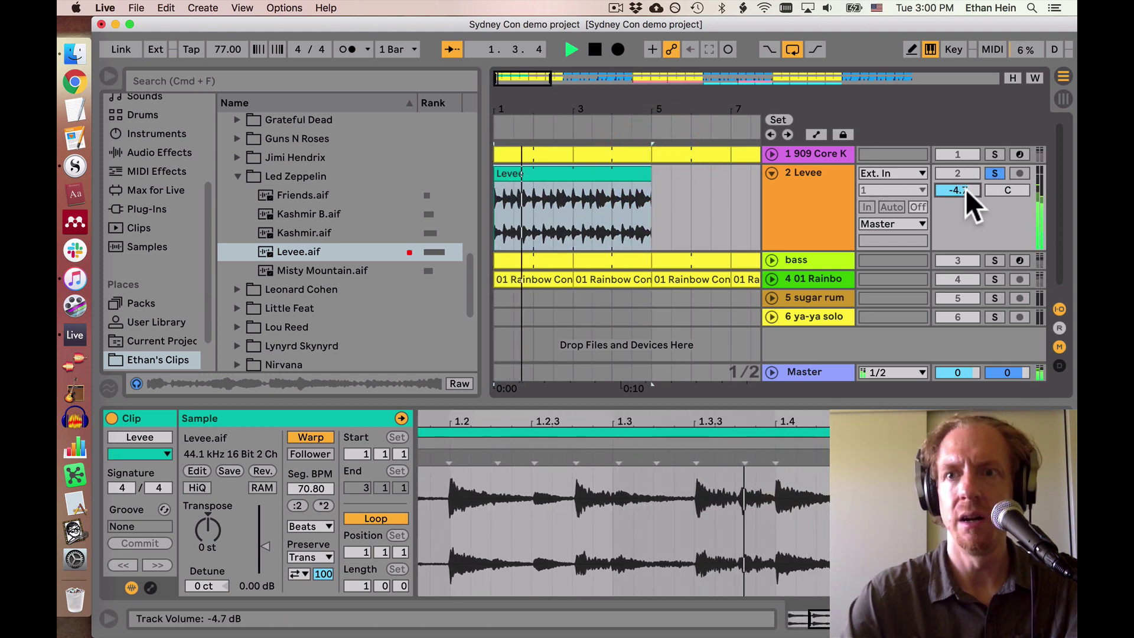
click(1002, 173)
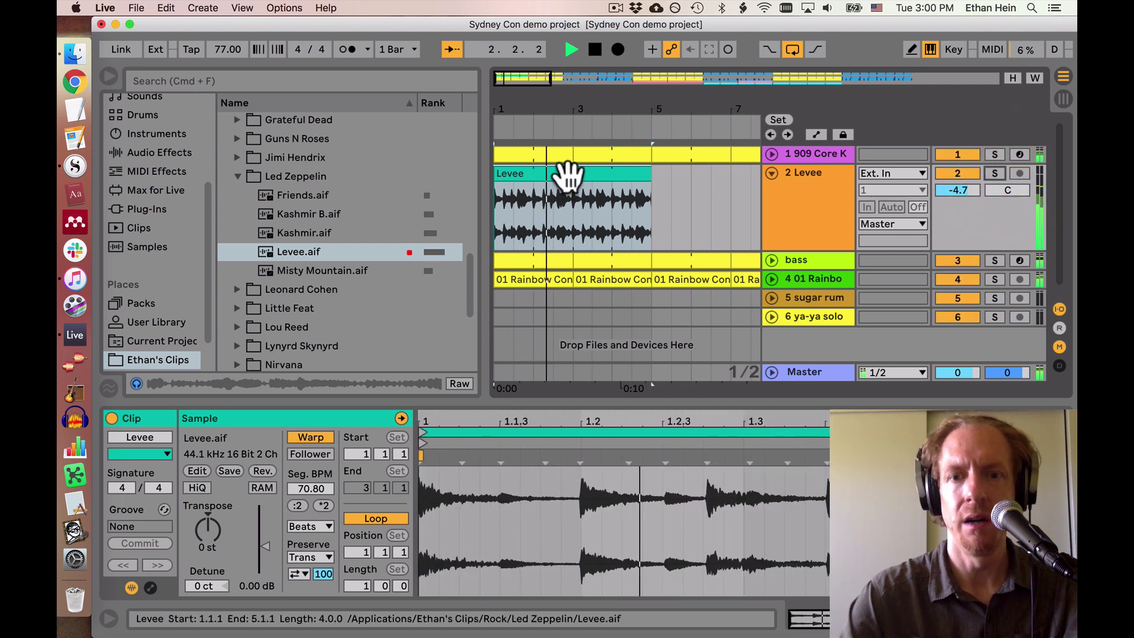
Shorten the Levee clip to one bar and loop playback over it
click(567, 174)
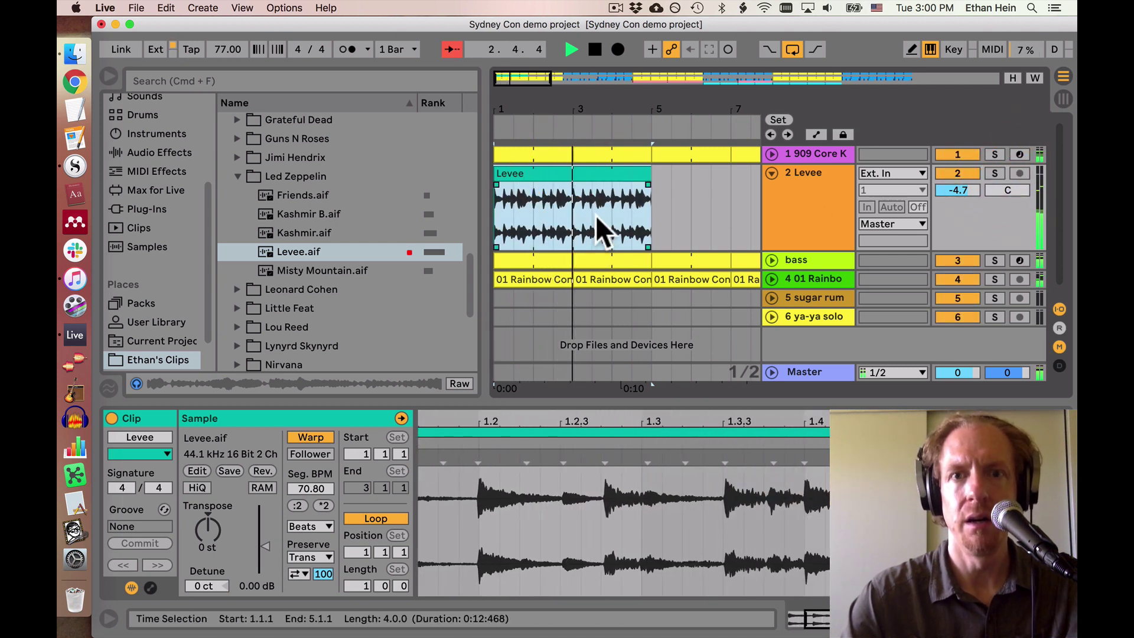
key(super+l)
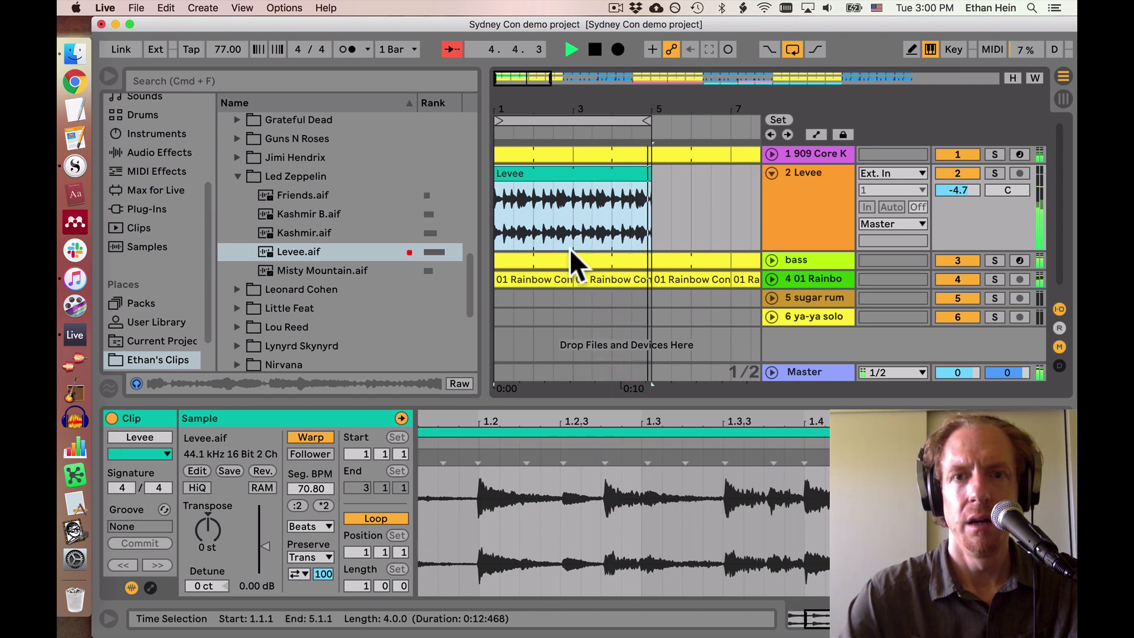
drag(650, 175, 526, 190)
key(super+l)
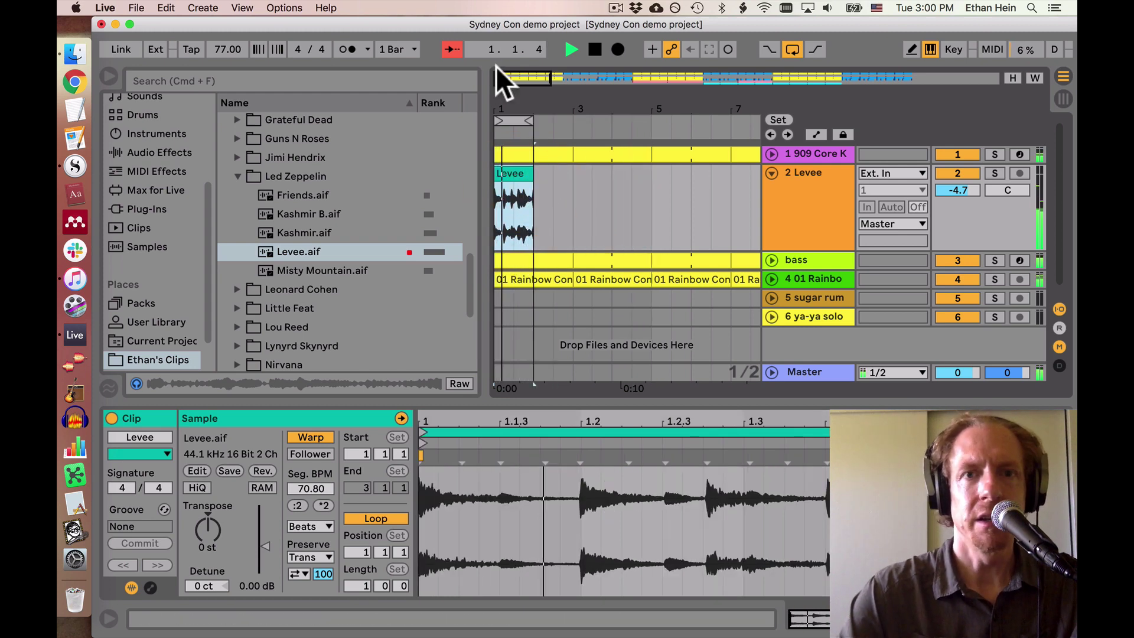
key(z)
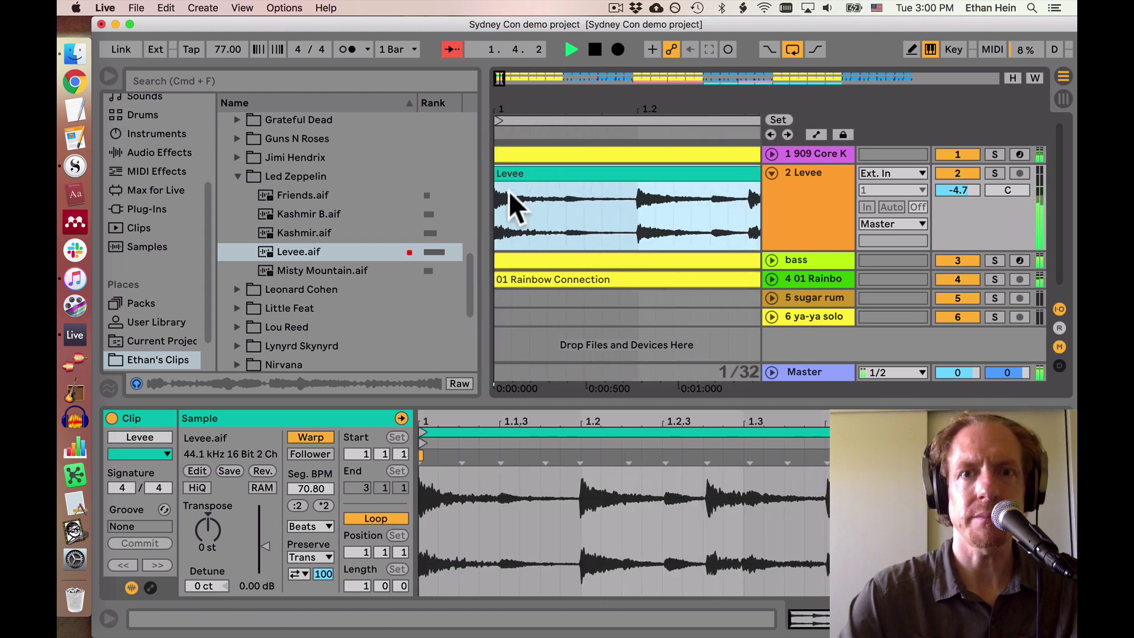
Delete the Levee clip's audio from 1.1.2 to 1.2.1 and, with the browser hidden, from 1.4.3 to 2.1.1
drag(555, 214, 632, 203)
key(Delete)
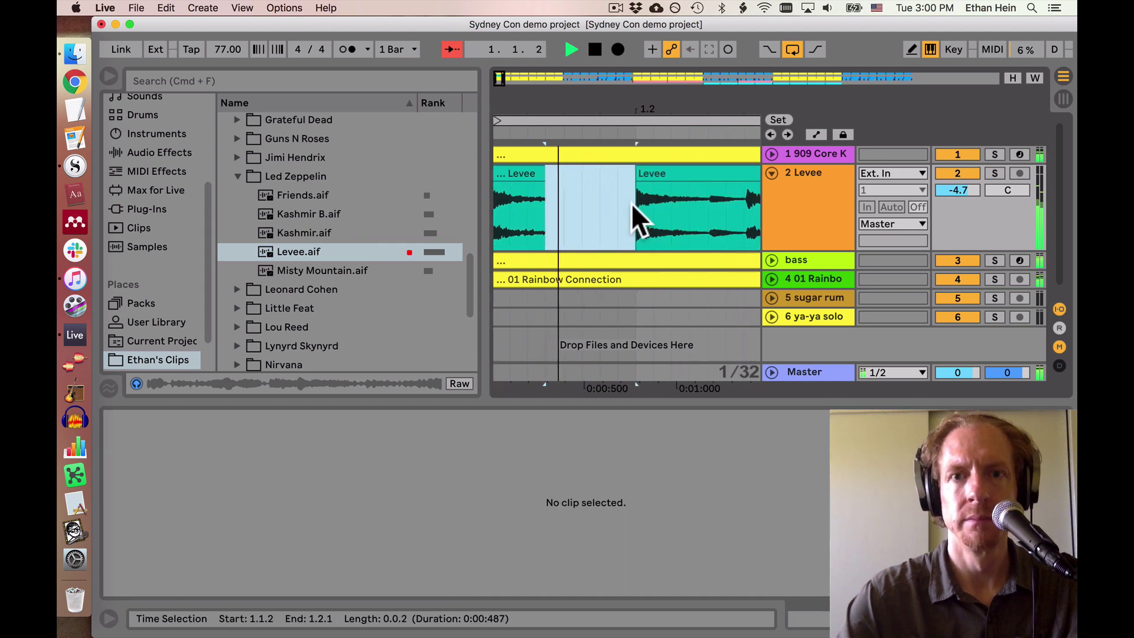
scroll(632, 204, right, 3)
scroll(628, 203, right, 2)
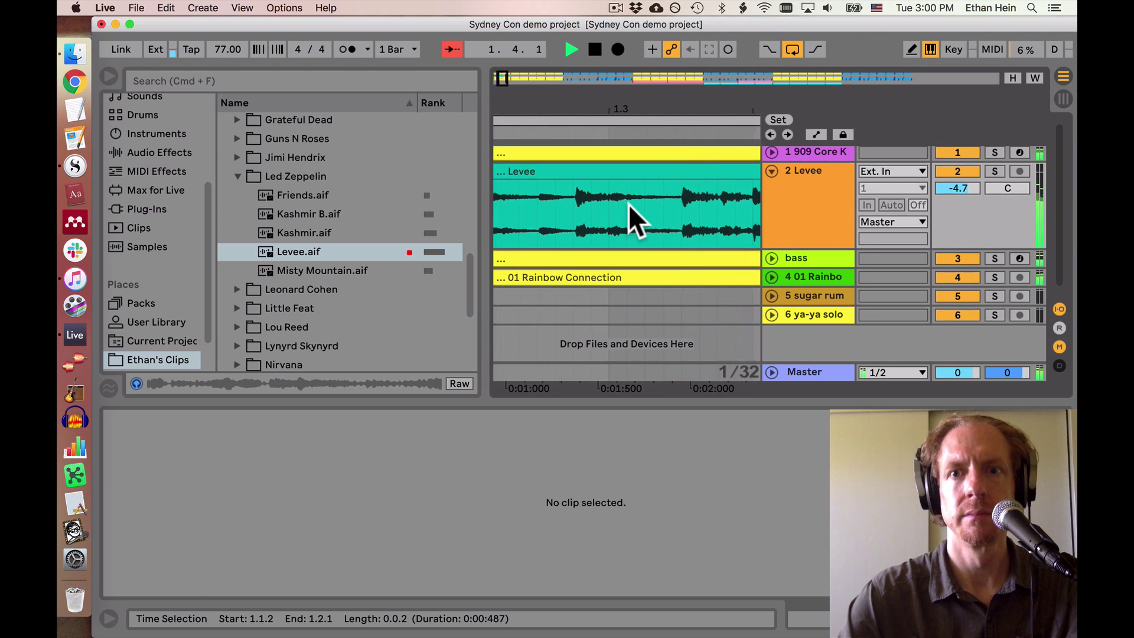
scroll(628, 204, right, 1)
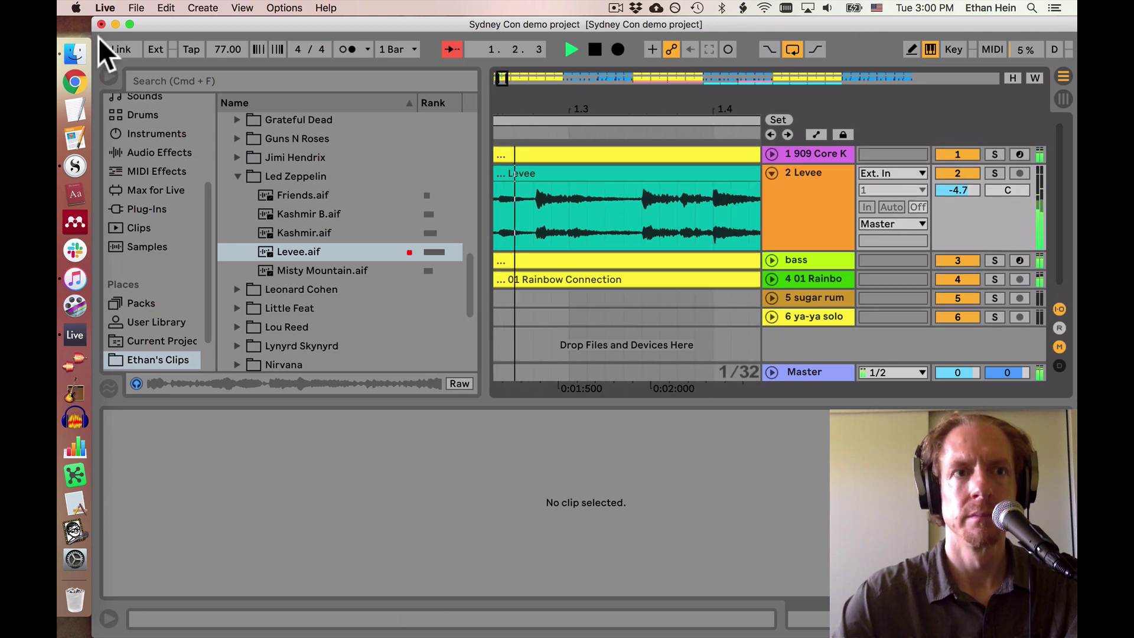
click(107, 75)
click(418, 228)
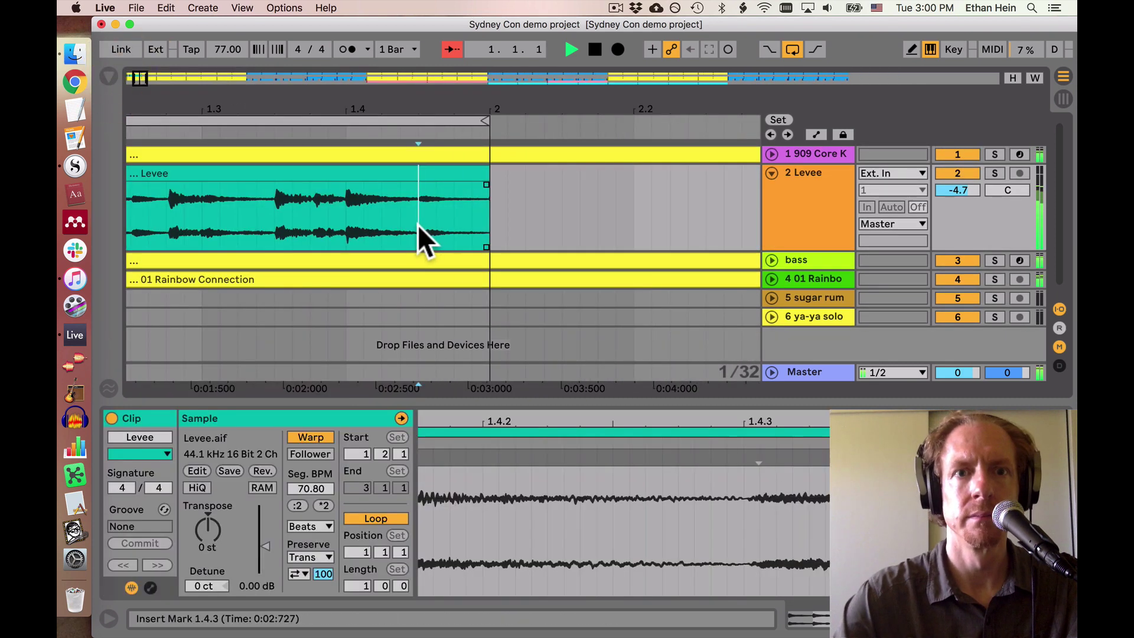
drag(417, 225, 494, 211)
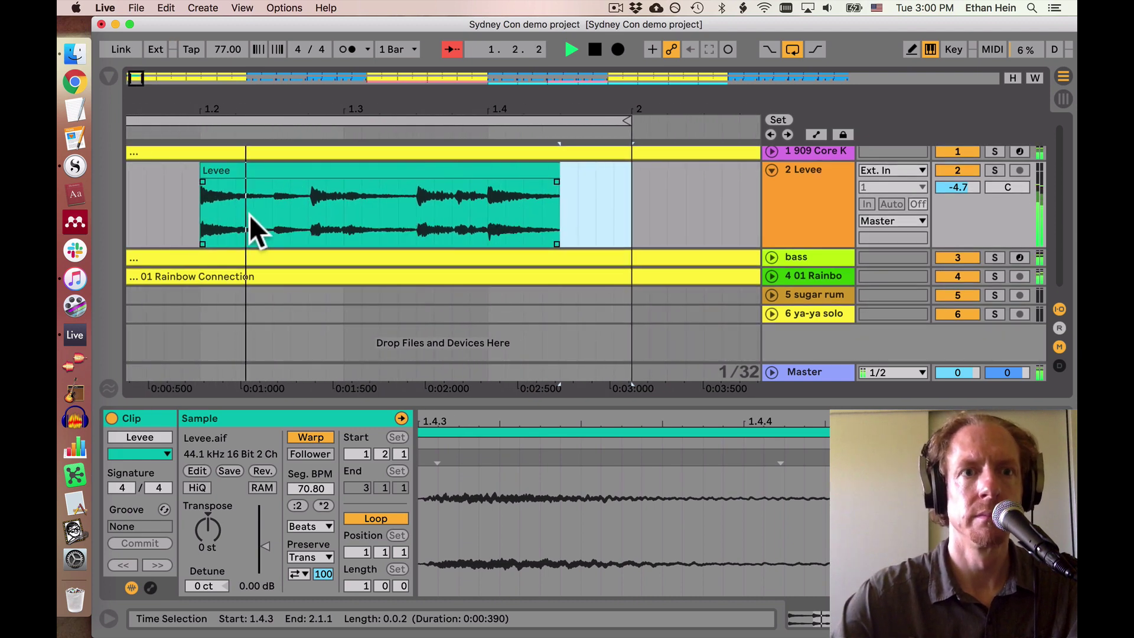
Cut two more gaps into the Levee clip, from 1.2.3 to 1.2.4 and from 1.3.1 to 1.3.3
drag(271, 210, 305, 210)
key(Delete)
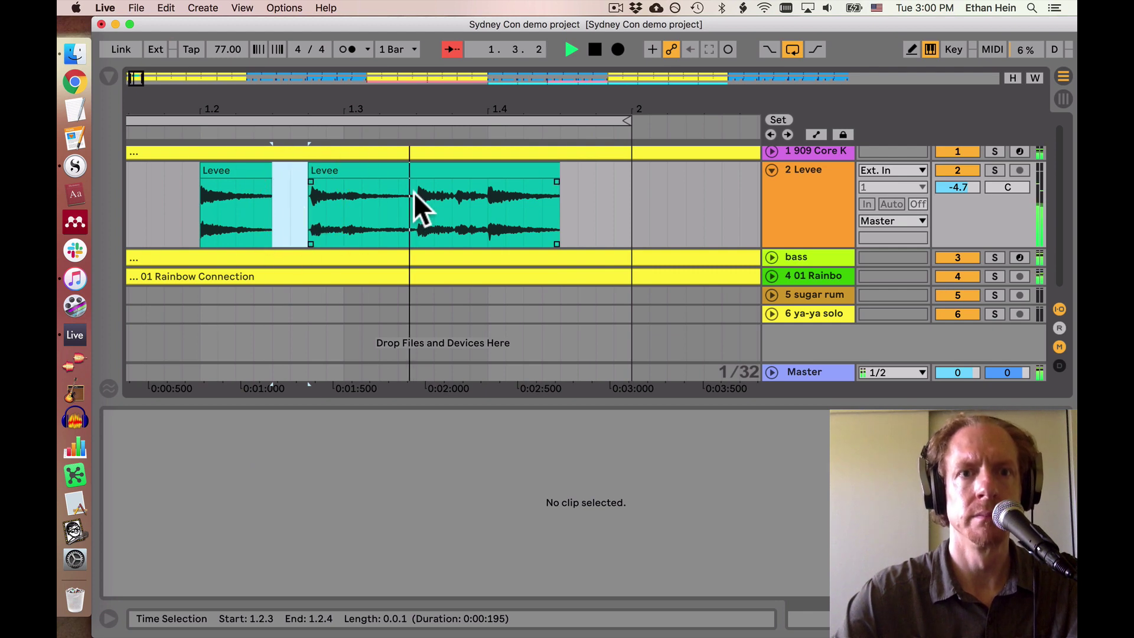
drag(348, 219, 413, 216)
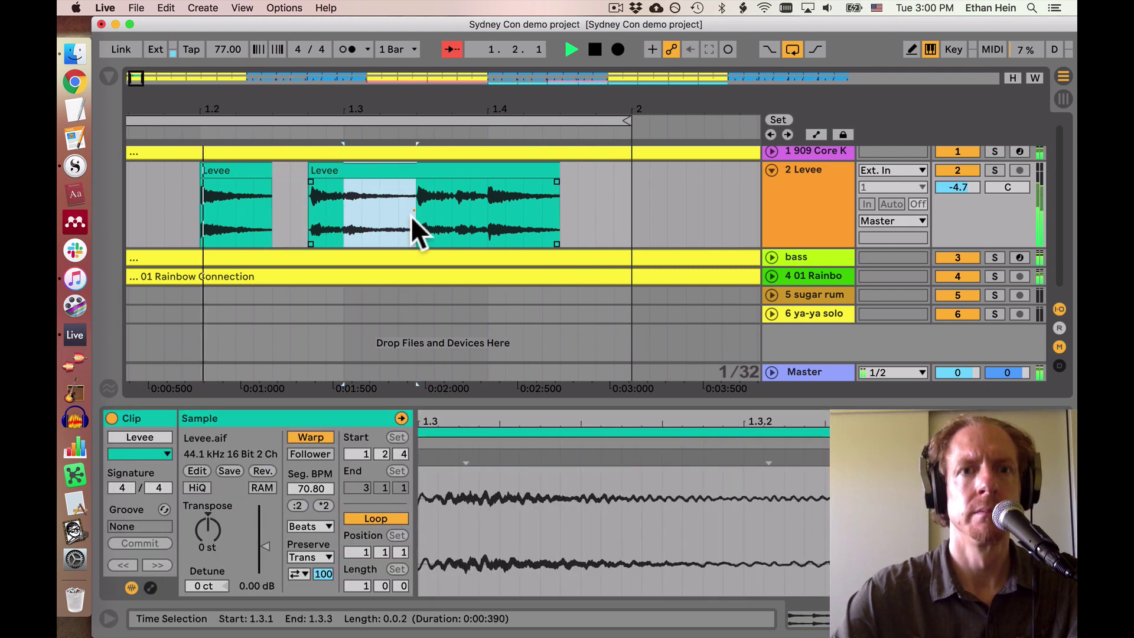
key(Delete)
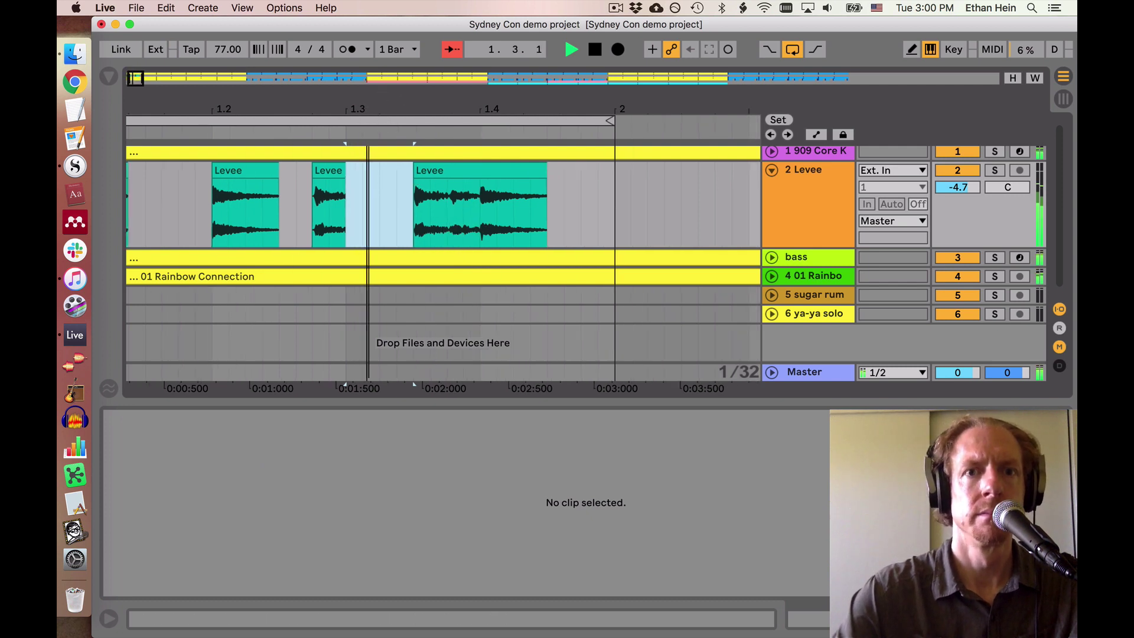
Duplicate the chopped one-bar Levee pattern into bar 2
drag(375, 120, 274, 106)
drag(385, 186, 72, 203)
key(ctrl+d)
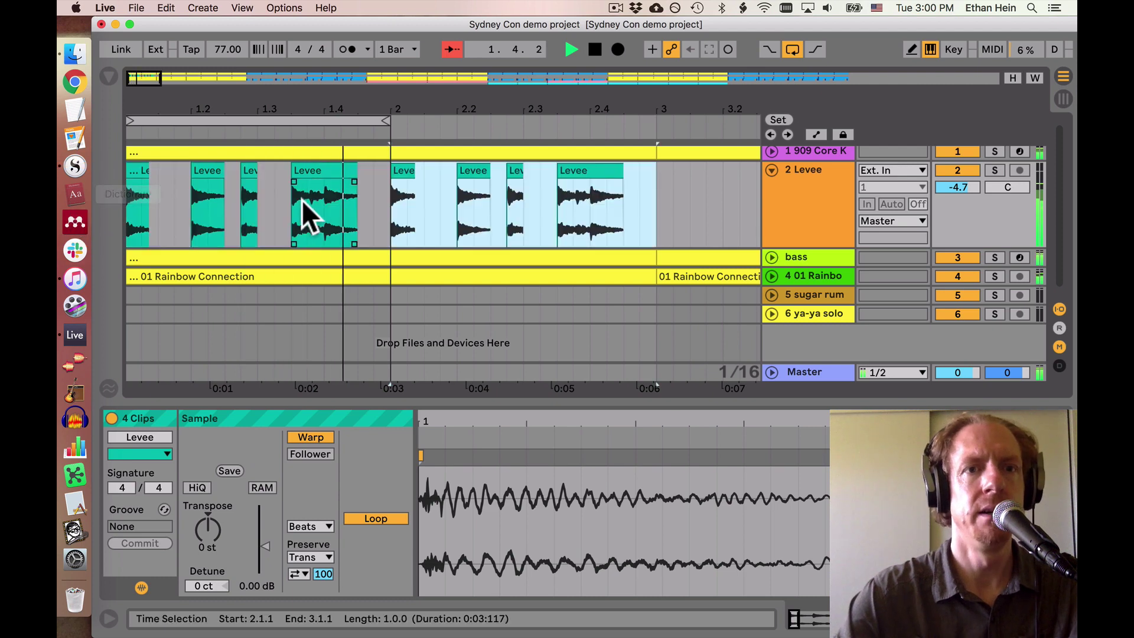
Delete the Levee audio from 1.3.4 to 1.4.1 and extend the arrangement loop to bar 3
drag(306, 204, 316, 203)
key(Delete)
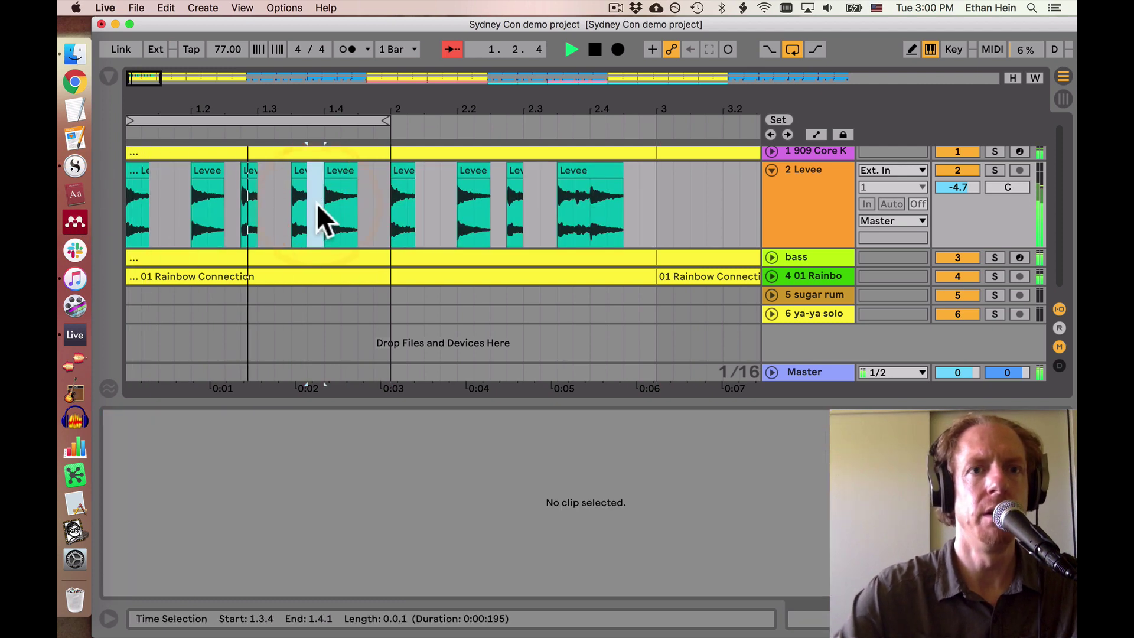
drag(380, 118, 657, 129)
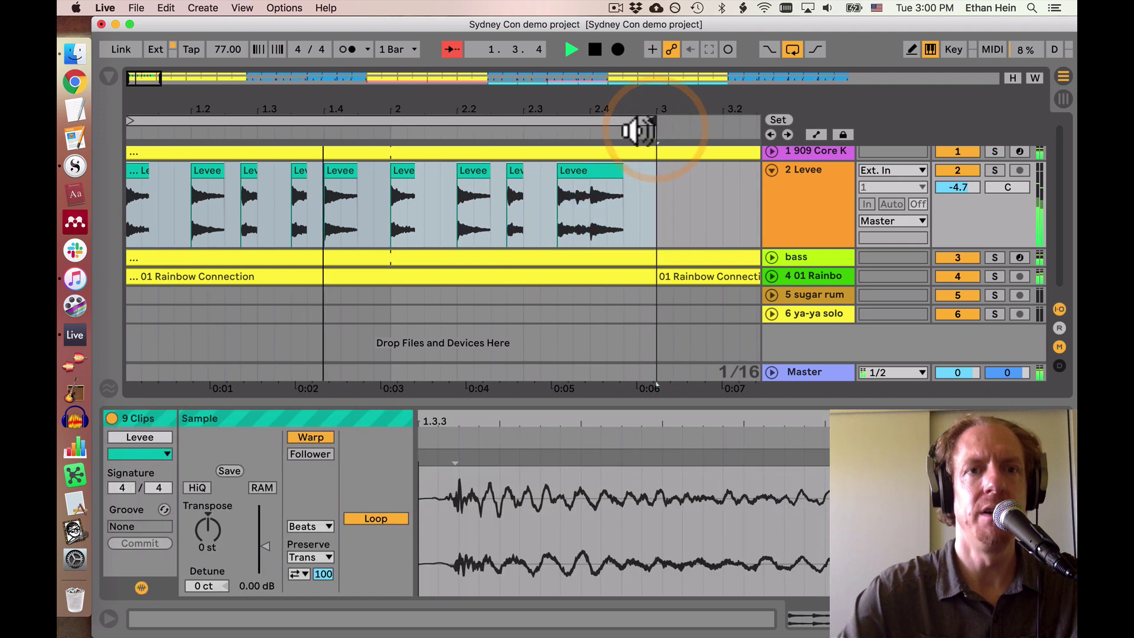
Turn off arrangement looping and duplicate the two-bar Levee pattern repeatedly until it reaches bar 49
drag(362, 115, 244, 115)
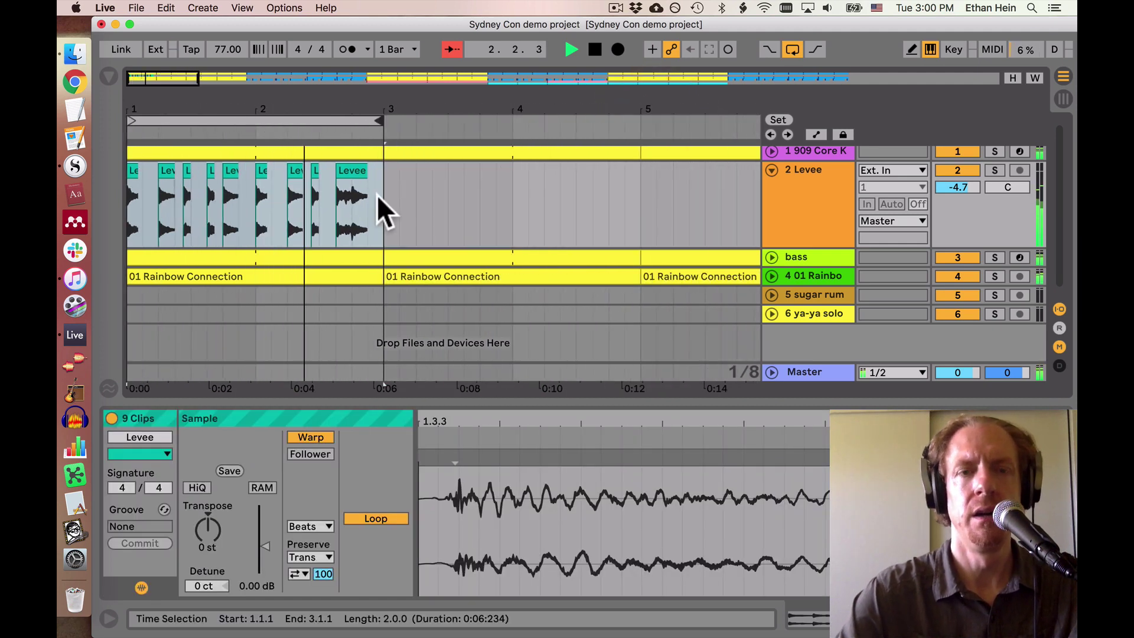
drag(378, 197, 101, 210)
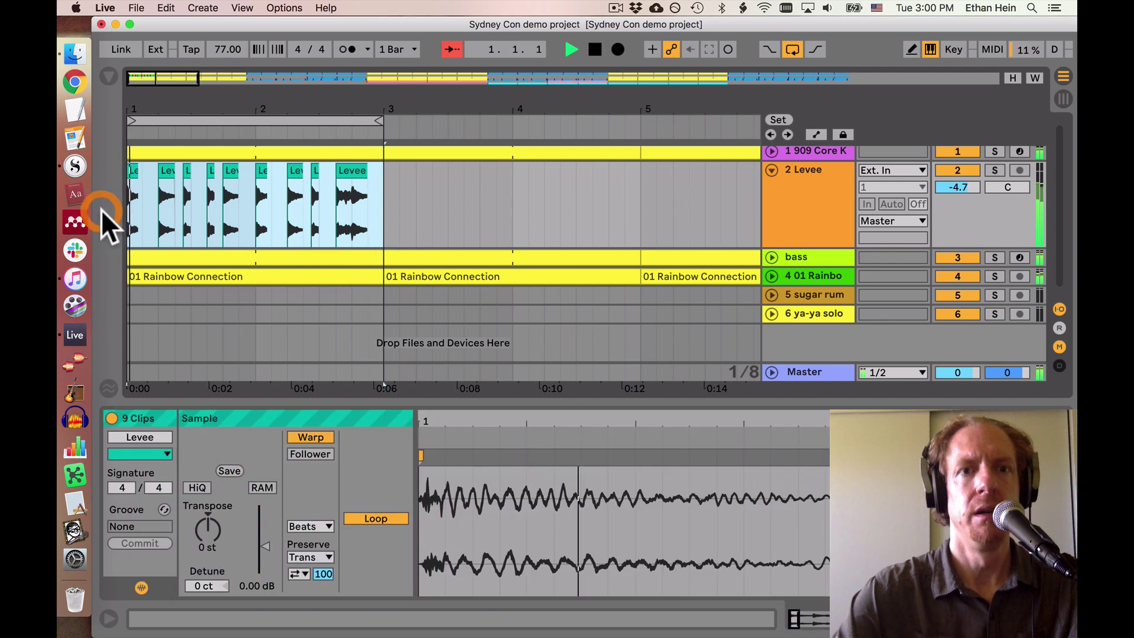
click(792, 49)
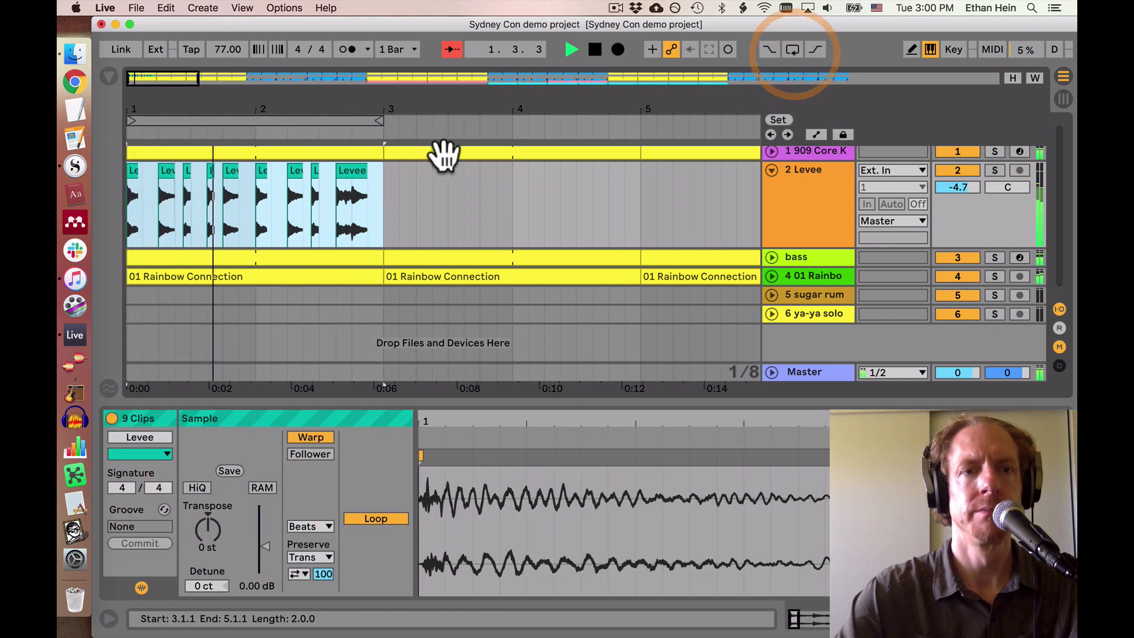
key(super+d)
drag(468, 101, 226, 106)
key(super+d)
key(super+d)
key(super+d)
key(super+d)
key(super+d)
key(super+d)
key(super+d)
key(super+d)
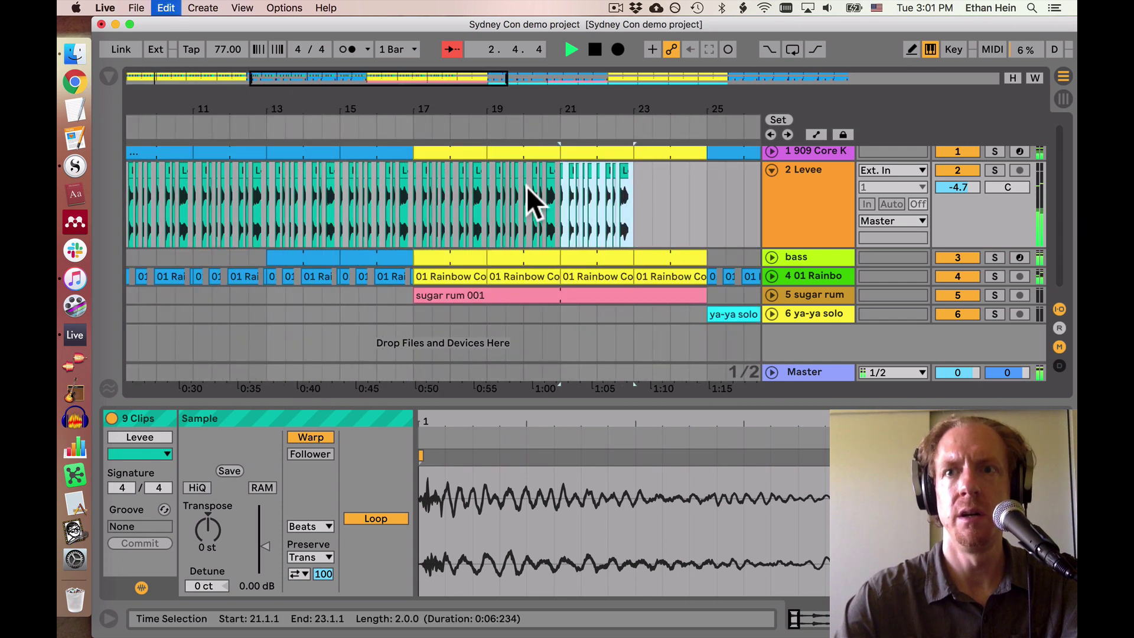
key(super+d)
key(super+d)
key(super+d)
key(super+d)
key(super+d)
key(super+d)
key(super+d)
key(super+d)
key(super+d)
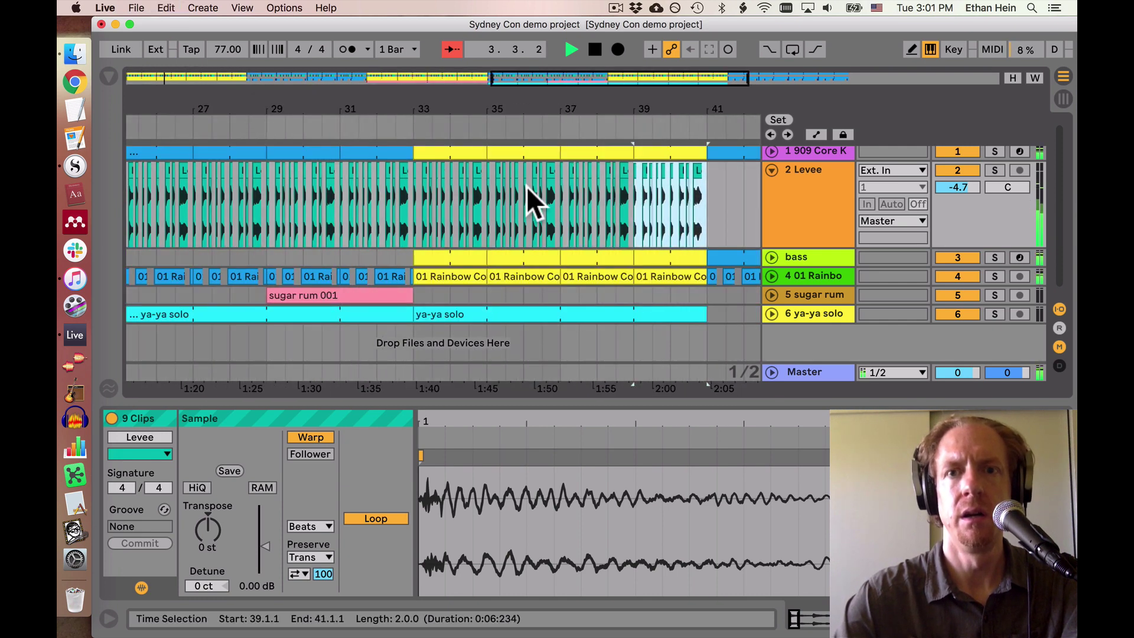
drag(398, 122, 555, 104)
scroll(590, 148, left, 3)
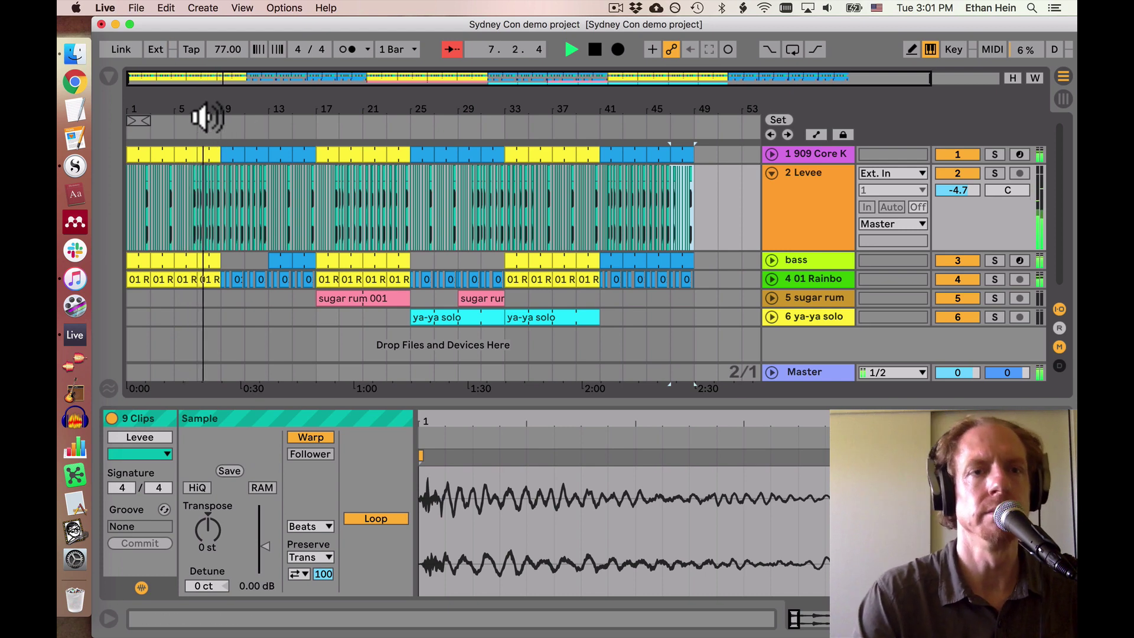
Unfold the bass track, lower its volume to -6.6 dB during playback, and fold it again
drag(210, 111, 214, 147)
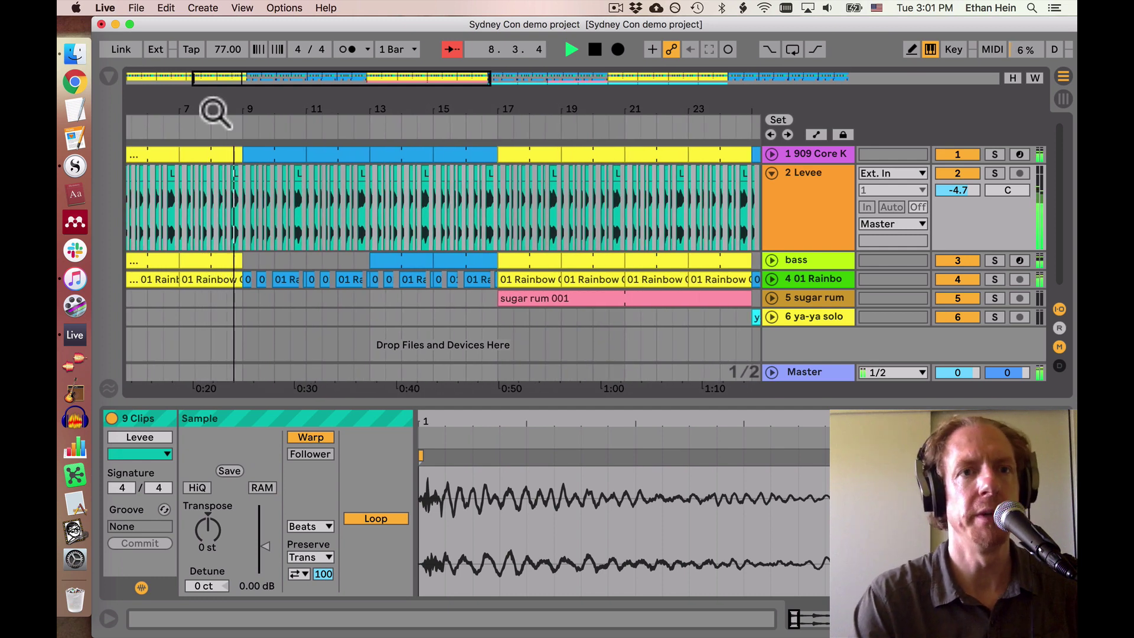
click(253, 165)
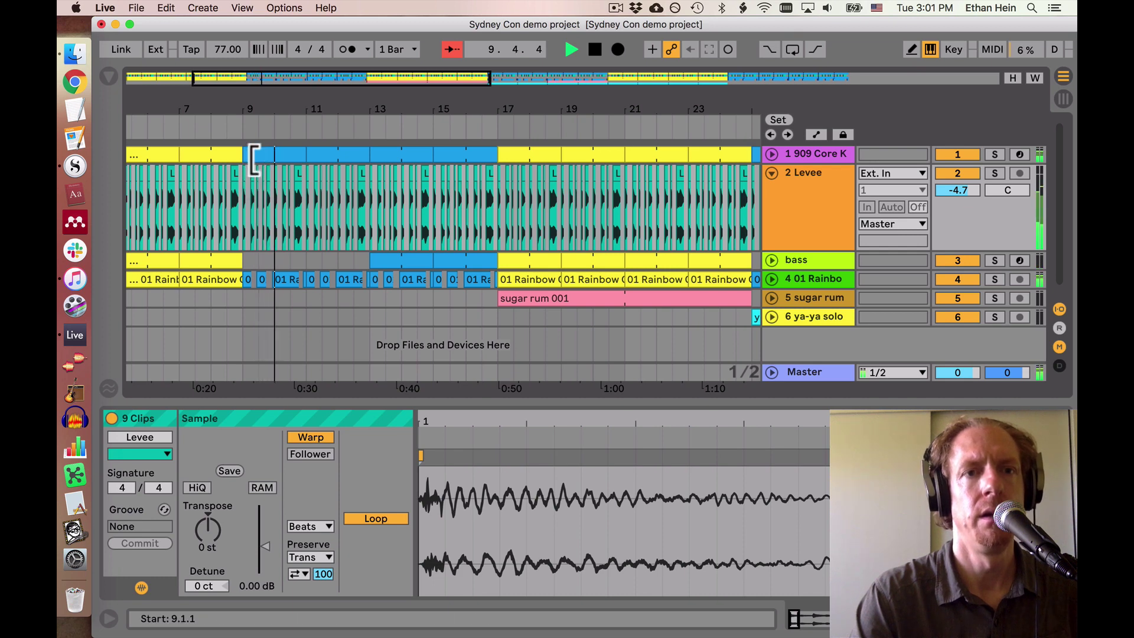
drag(273, 104, 274, 111)
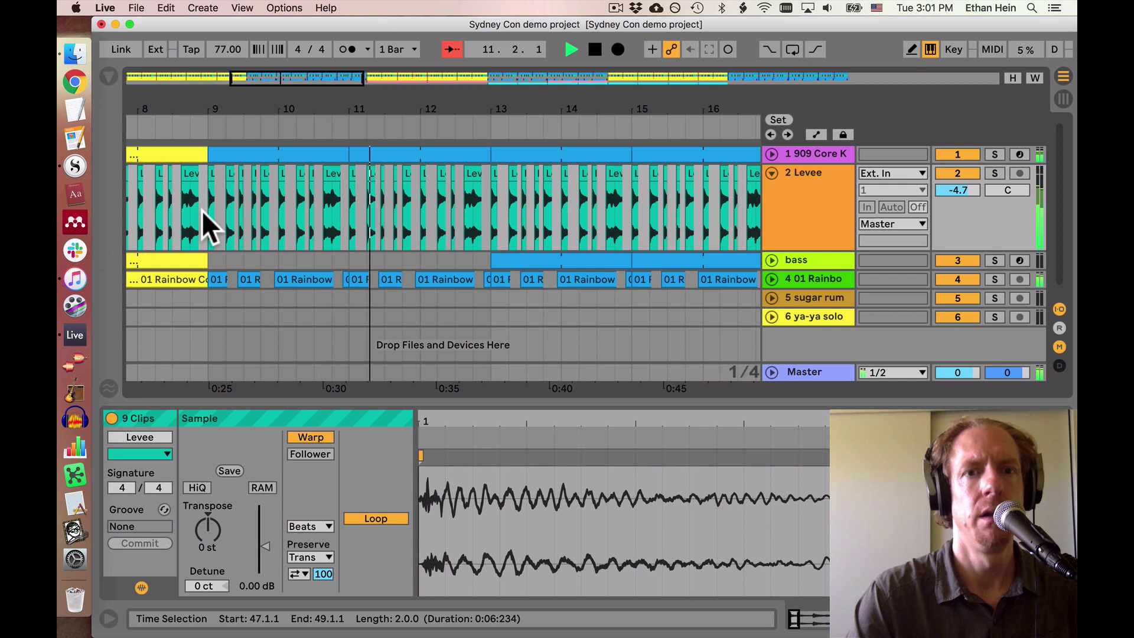
scroll(250, 225, right, 5)
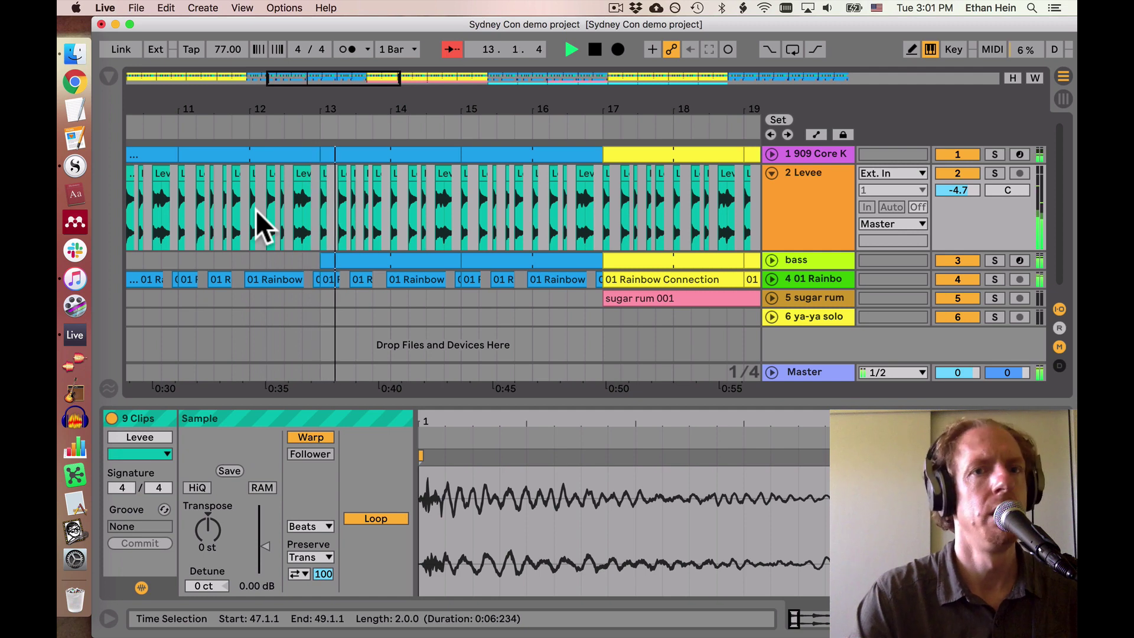
click(772, 261)
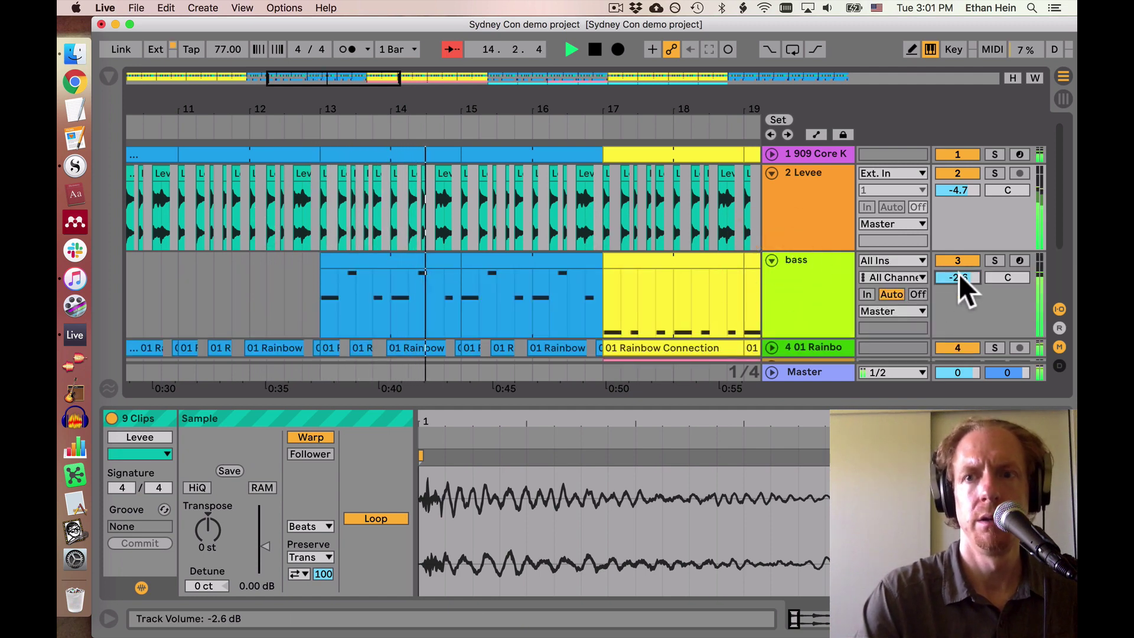
scroll(959, 274, down, 4)
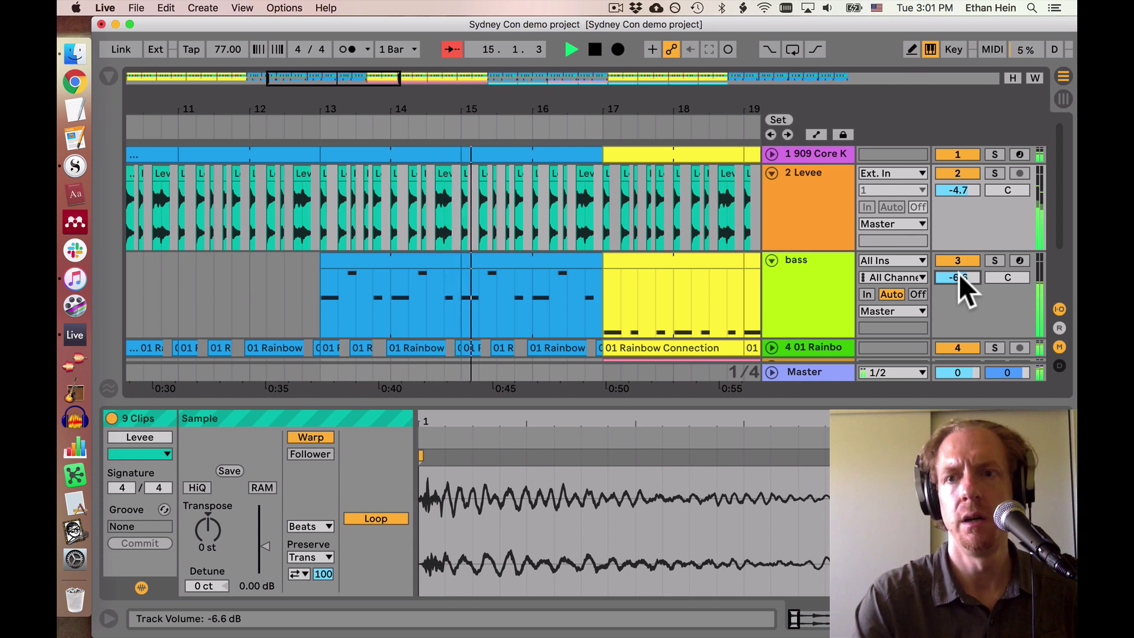
click(771, 260)
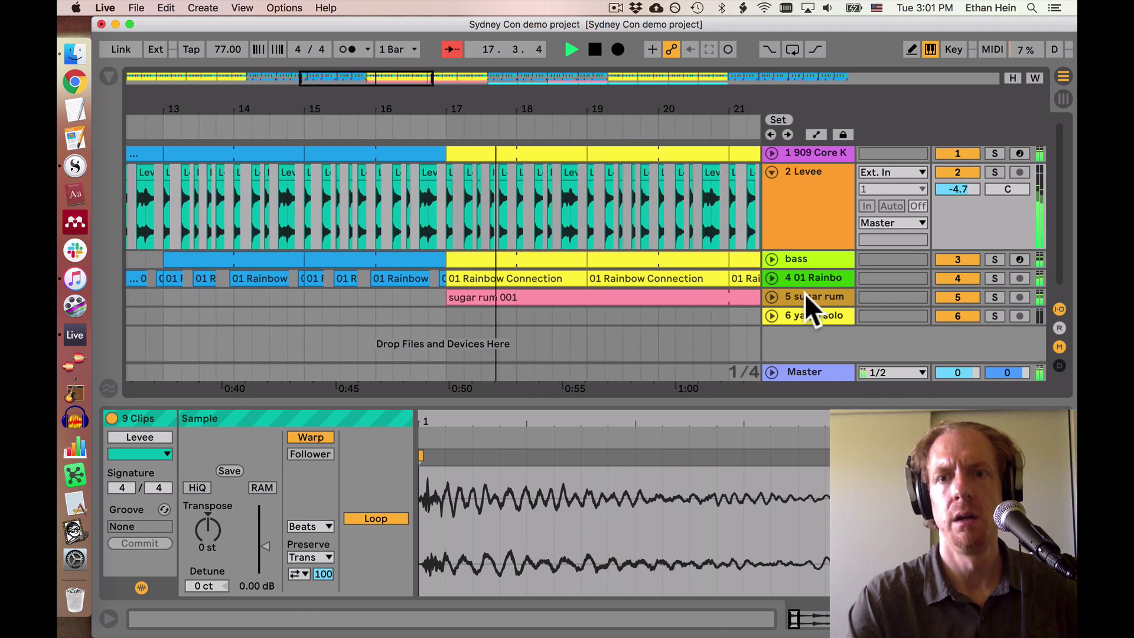
Unfold the sugar rum track and set its volume to -8.5 dB
click(774, 296)
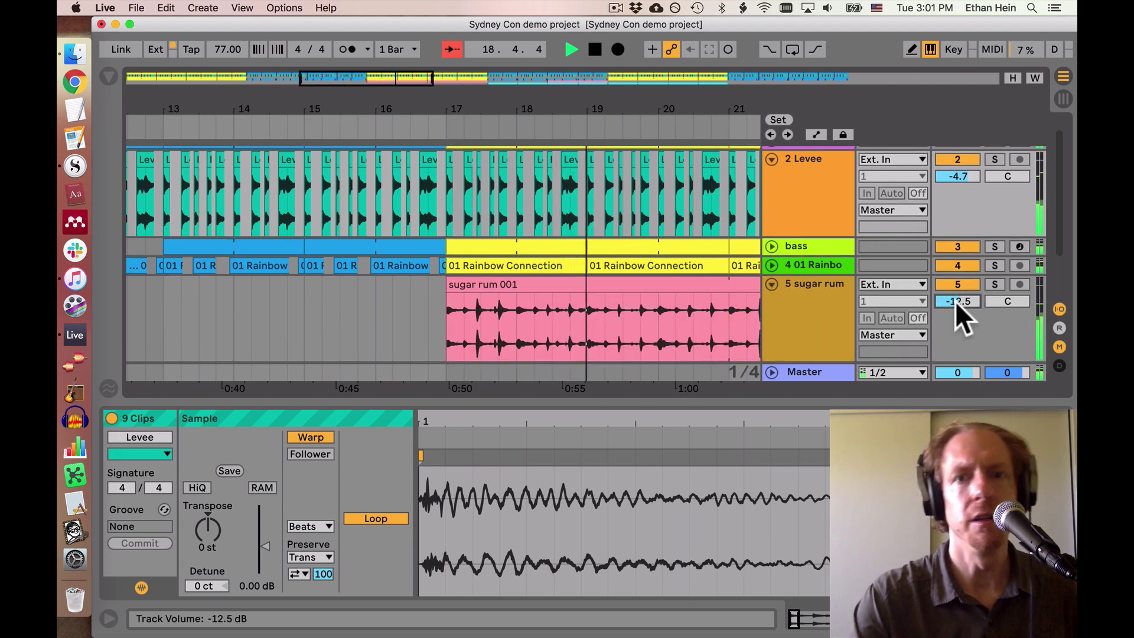
drag(955, 300, 955, 294)
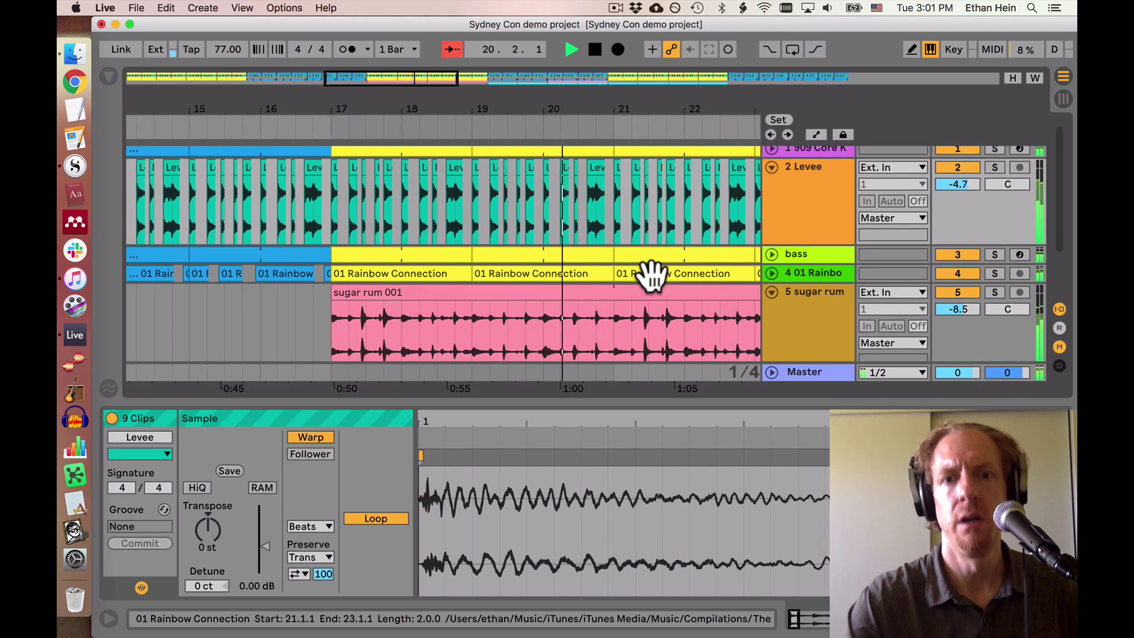
scroll(652, 275, down, 2)
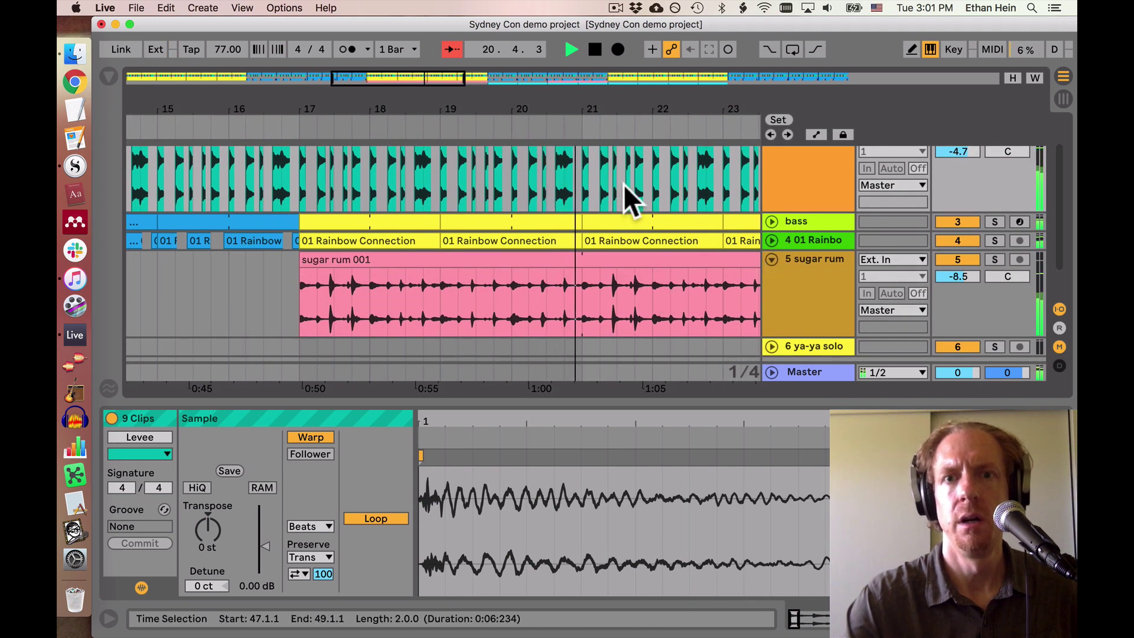
Stop playback, remove the time from bar 21 to bar 25 across all tracks, and restart playback from 20.3.1
drag(595, 107, 595, 86)
key(space)
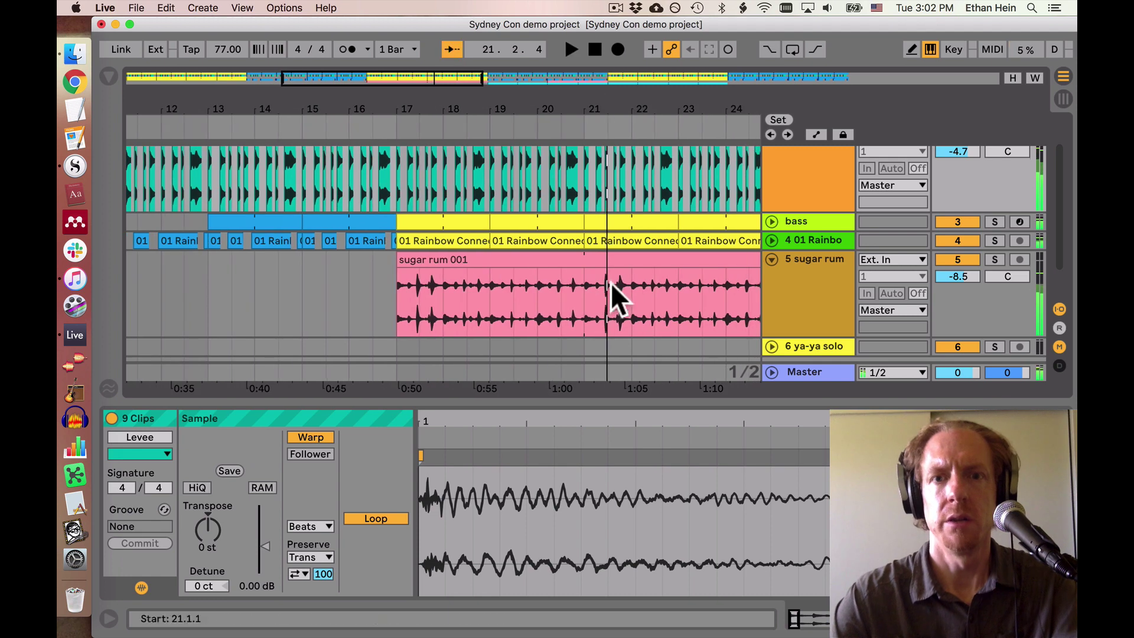
drag(586, 310, 664, 309)
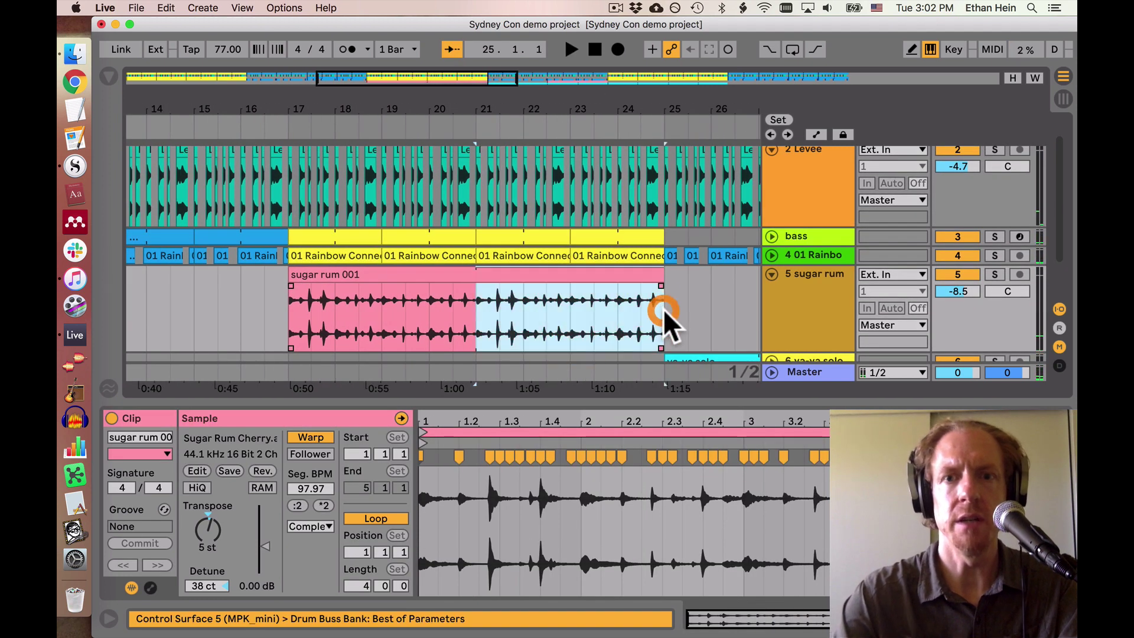
key(super+shift+Delete)
click(458, 299)
key(space)
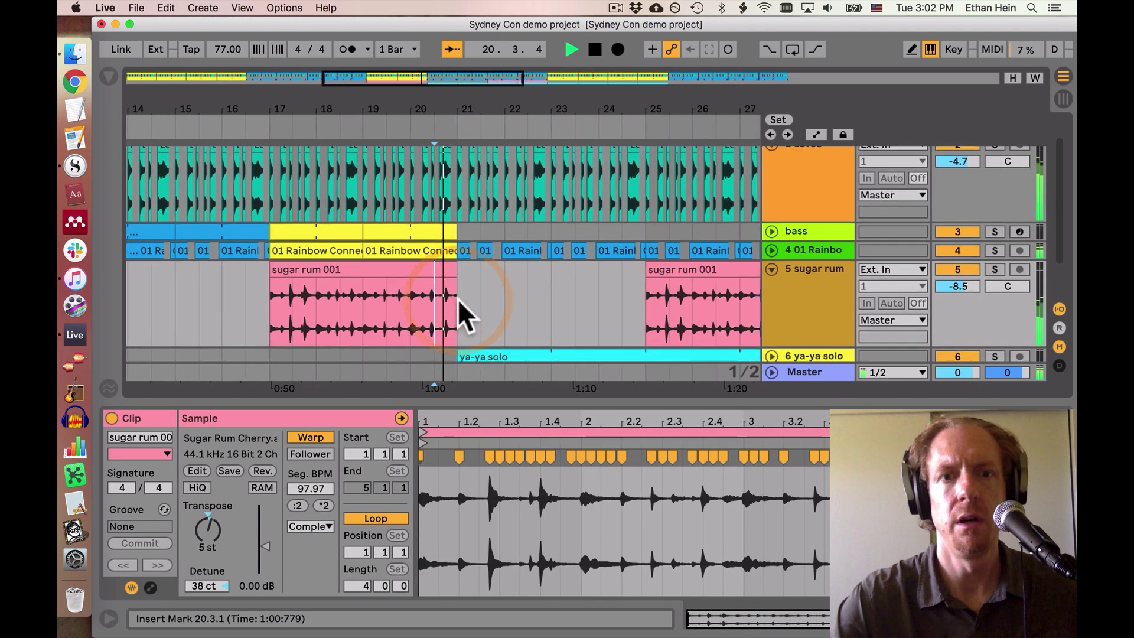
Unfold the ya-ya solo track and set its volume to -6.7 dB
scroll(459, 299, down, 2)
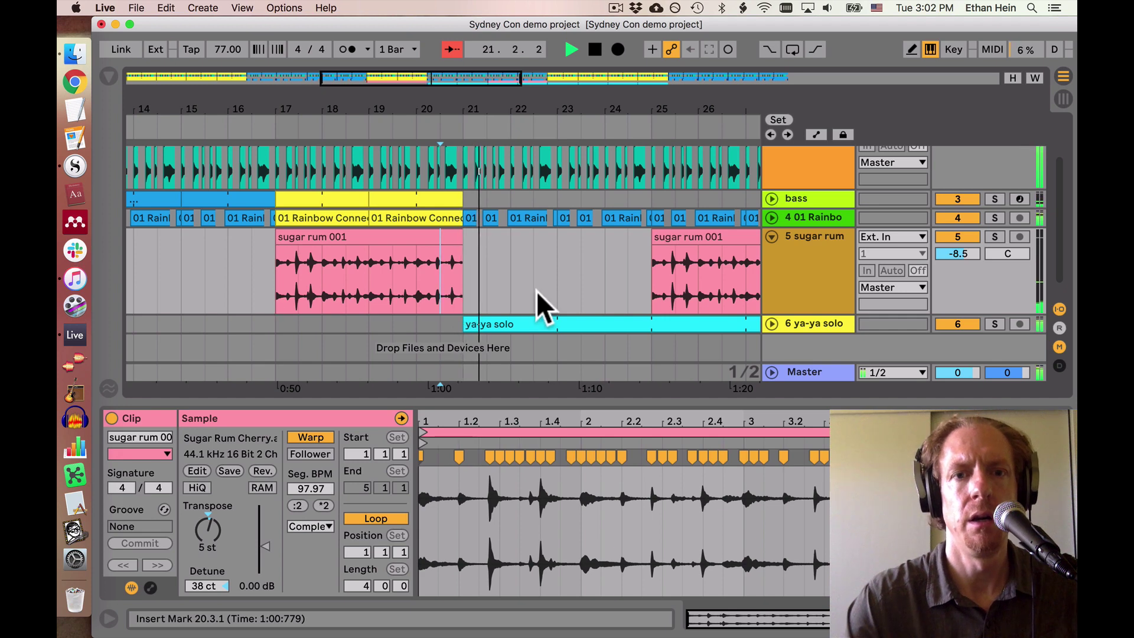
click(770, 321)
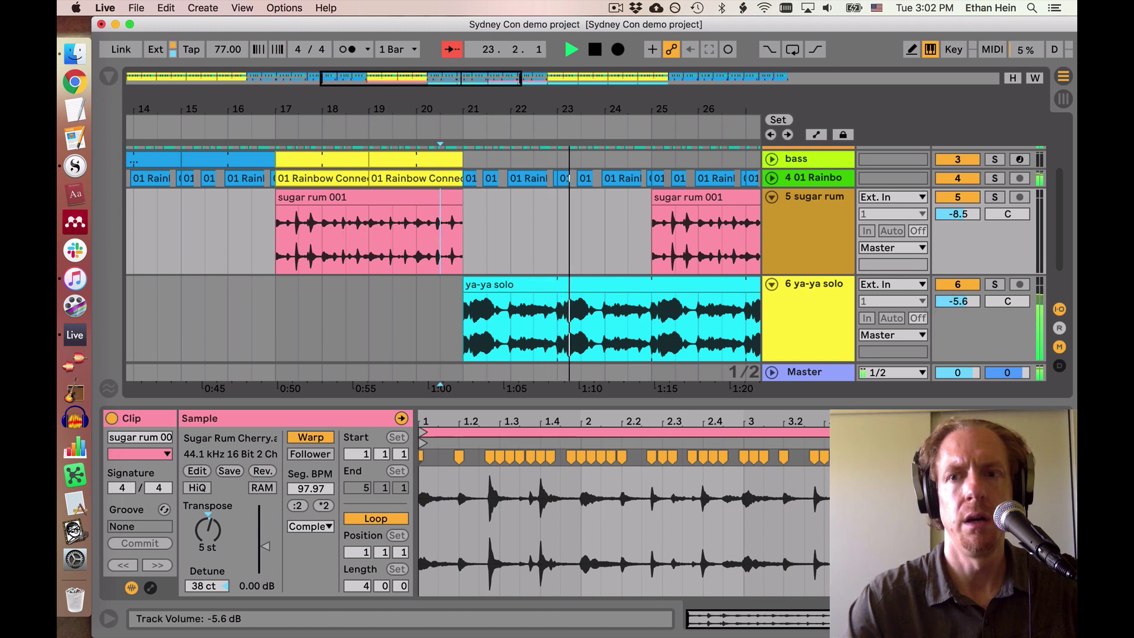
drag(958, 301, 958, 317)
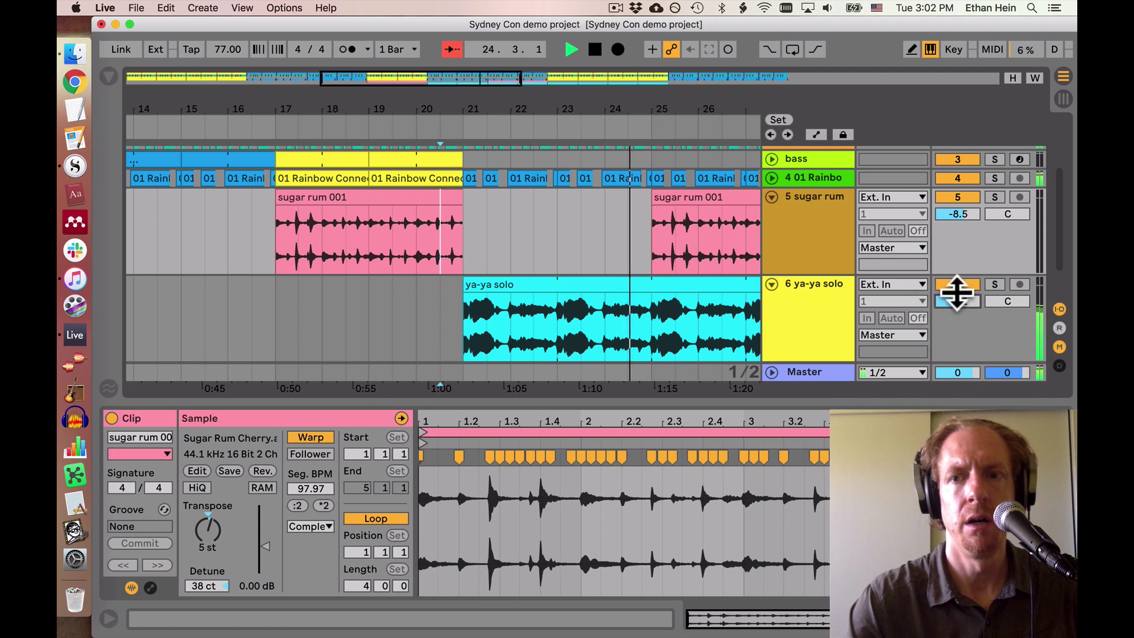
drag(964, 302, 964, 292)
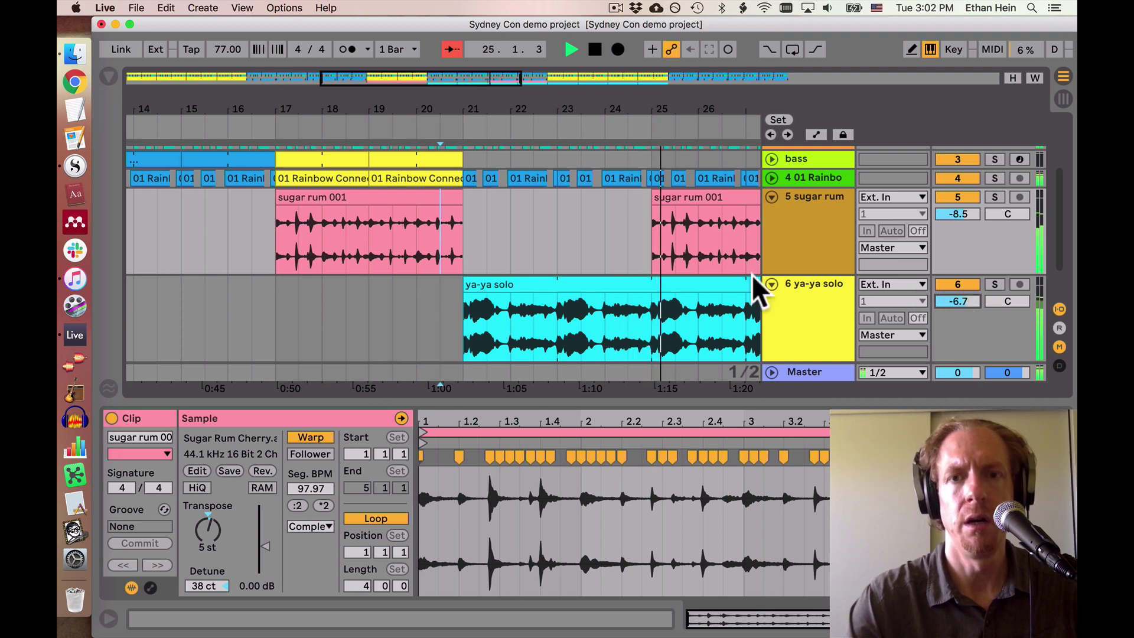
scroll(572, 258, right, 5)
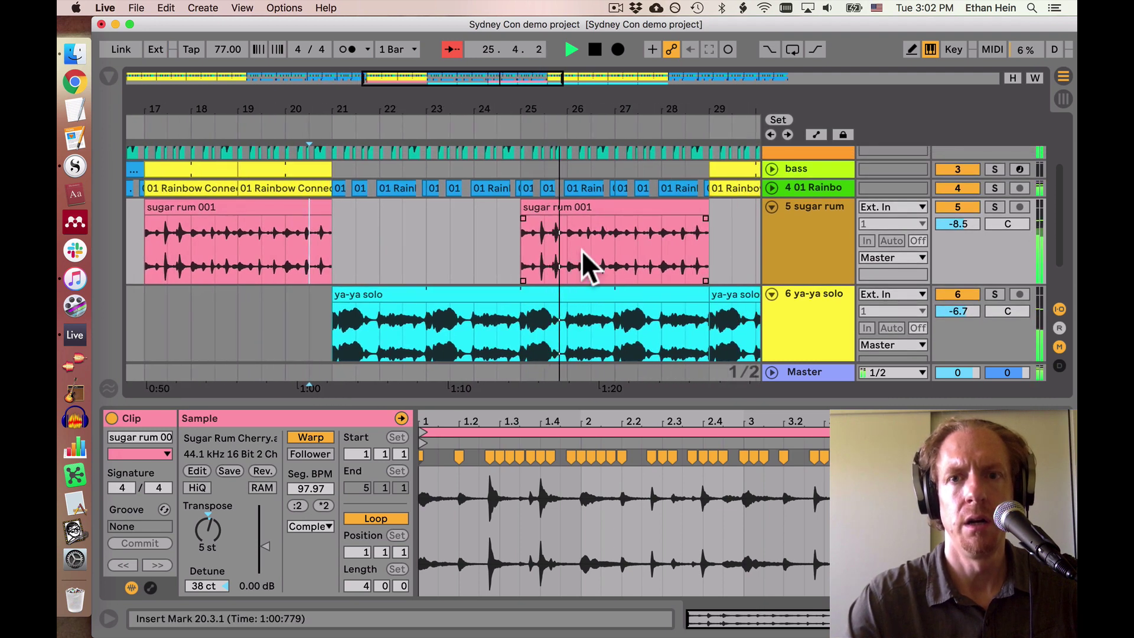
Move the second sugar rum clip from bar 25 to bar 29 and duplicate it at bar 33
drag(567, 111, 567, 71)
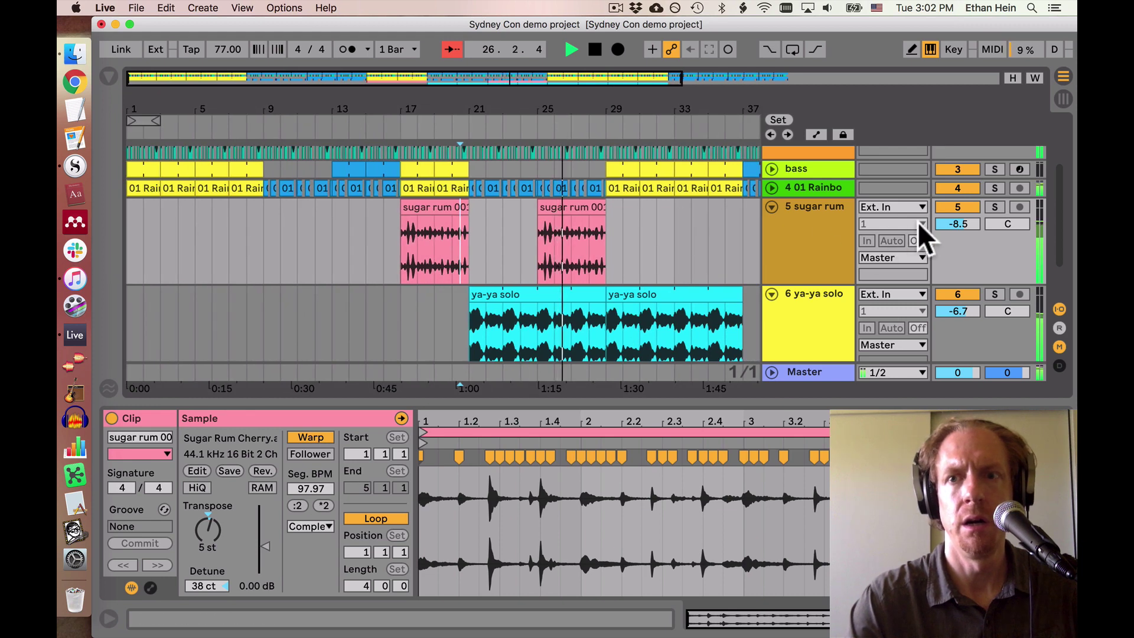
drag(572, 202, 644, 204)
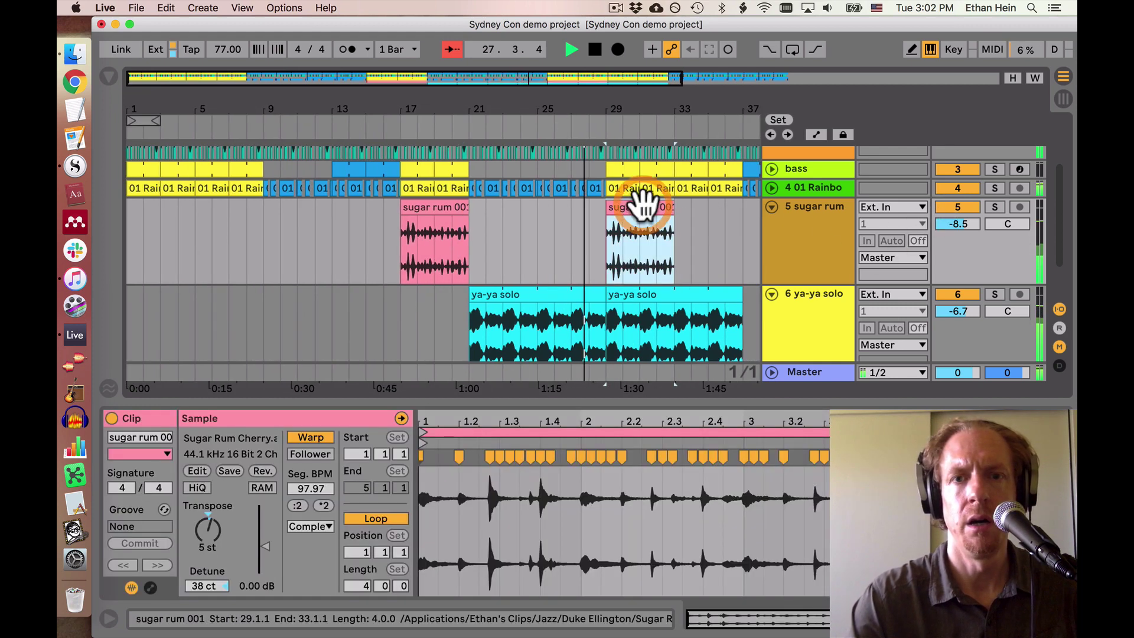
key(super+d)
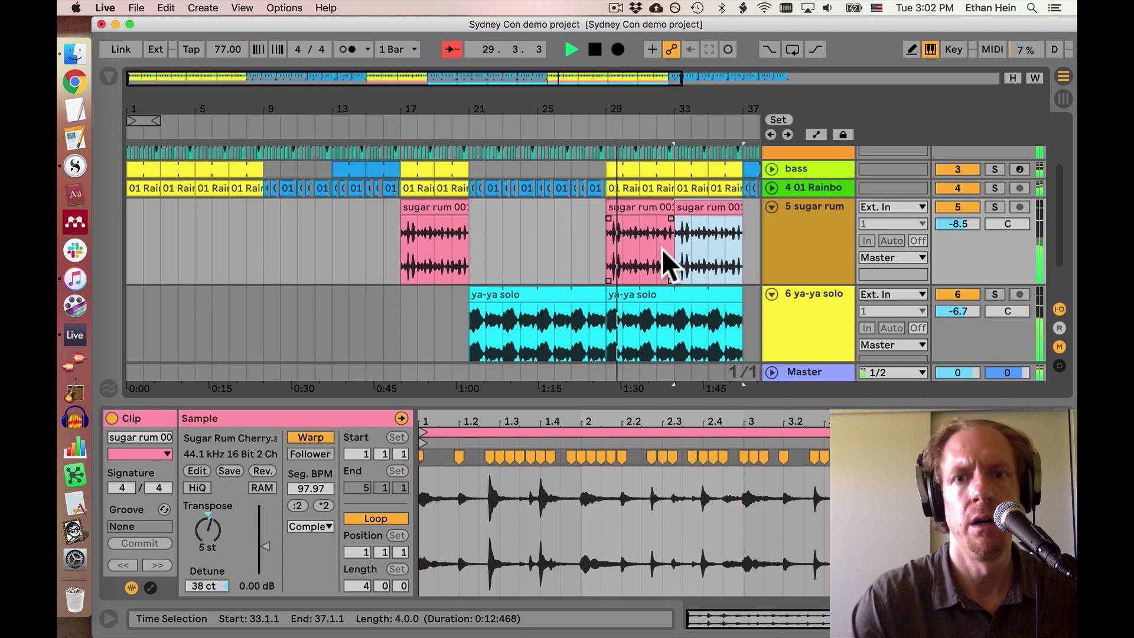
Delete the two Rainbow Connection clips between bar 29 and bar 33 on track 4
scroll(665, 235, up, 1)
scroll(665, 236, right, 1)
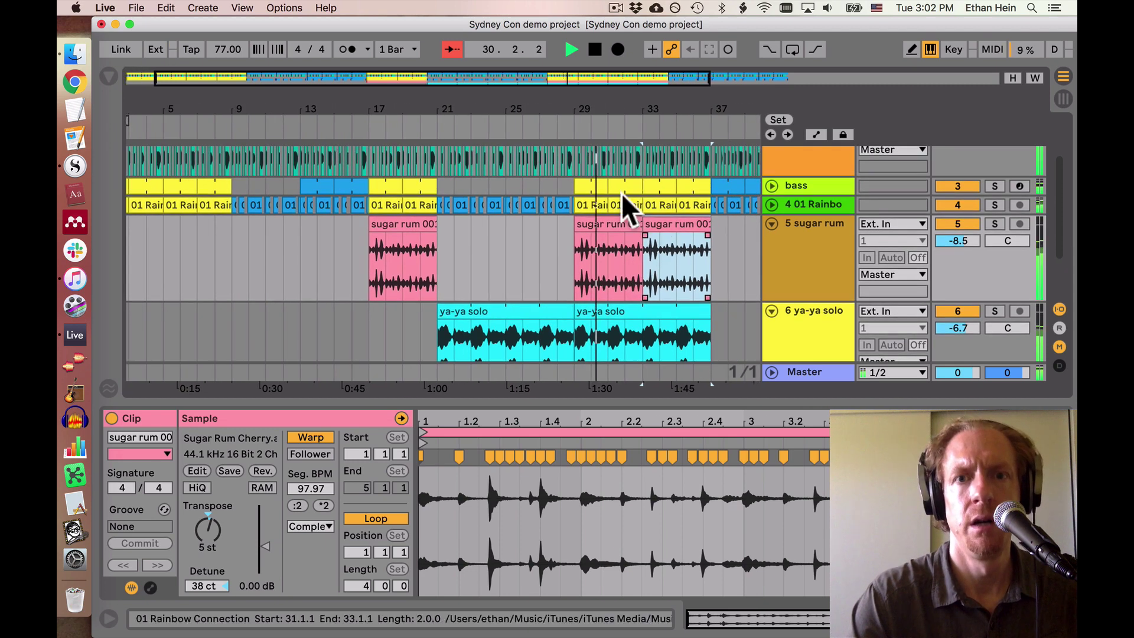
click(598, 200)
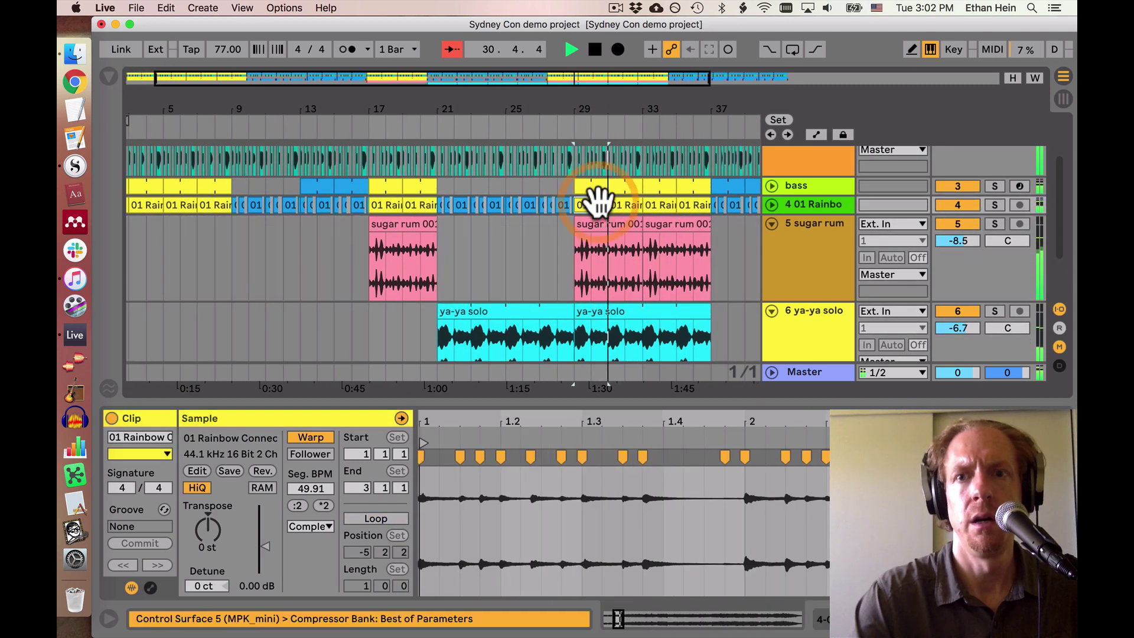
key(Delete)
click(618, 200)
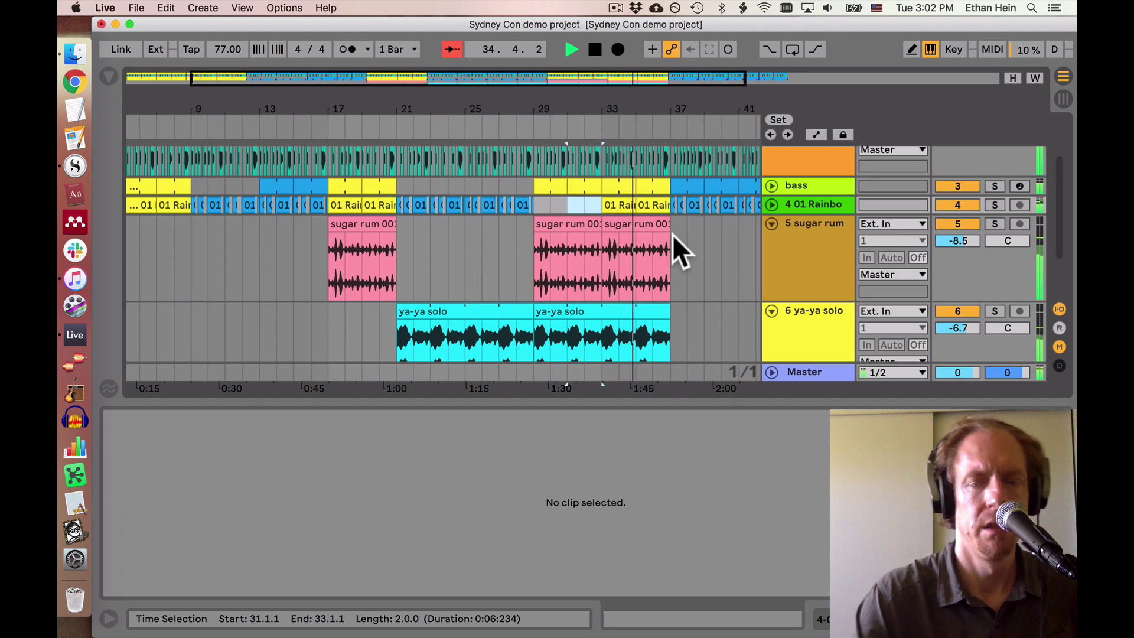
Fold the ya-ya solo and sugar rum tracks
click(771, 312)
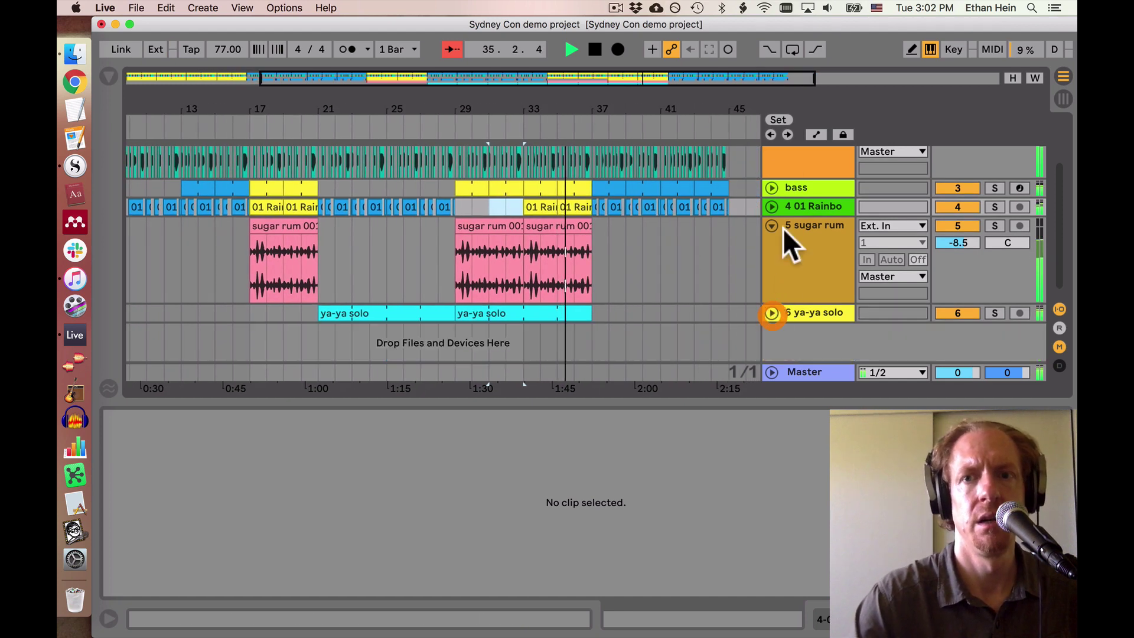
click(772, 227)
scroll(613, 251, up, 3)
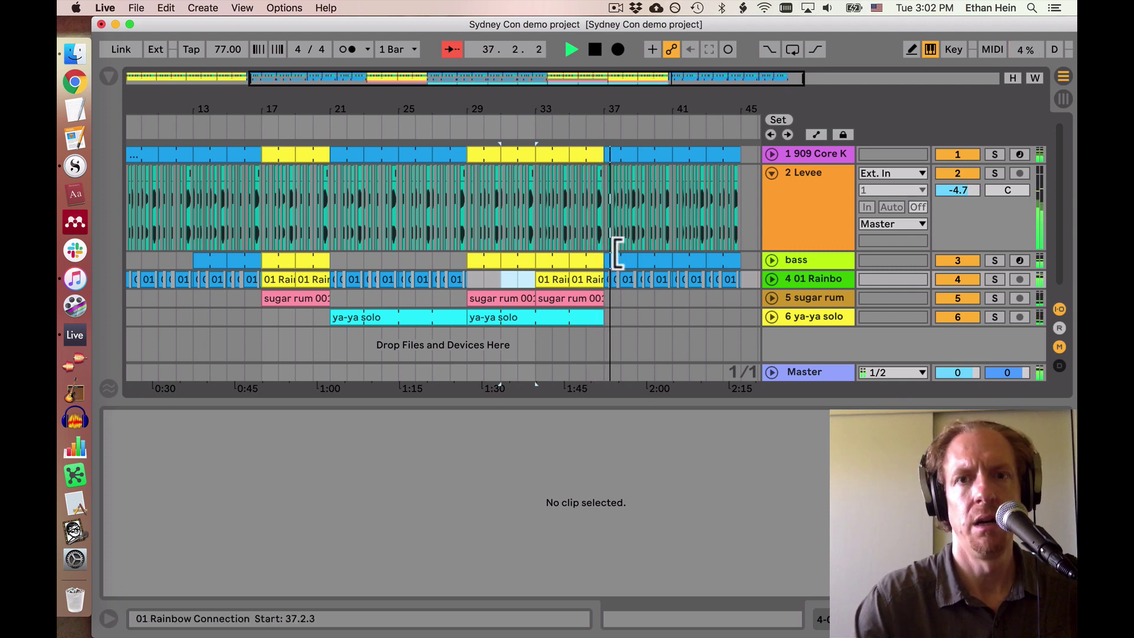
Clear the 909 Core Kit and Levee drum clips from bar 37 to bar 41
click(608, 152)
drag(607, 155, 672, 187)
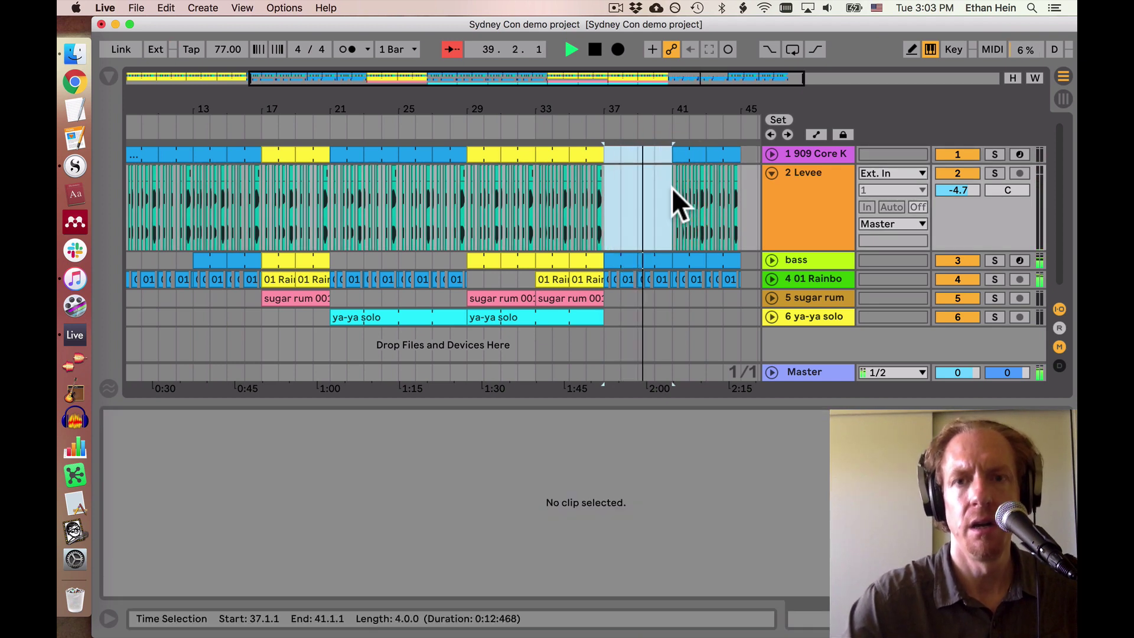
scroll(664, 171, right, 2)
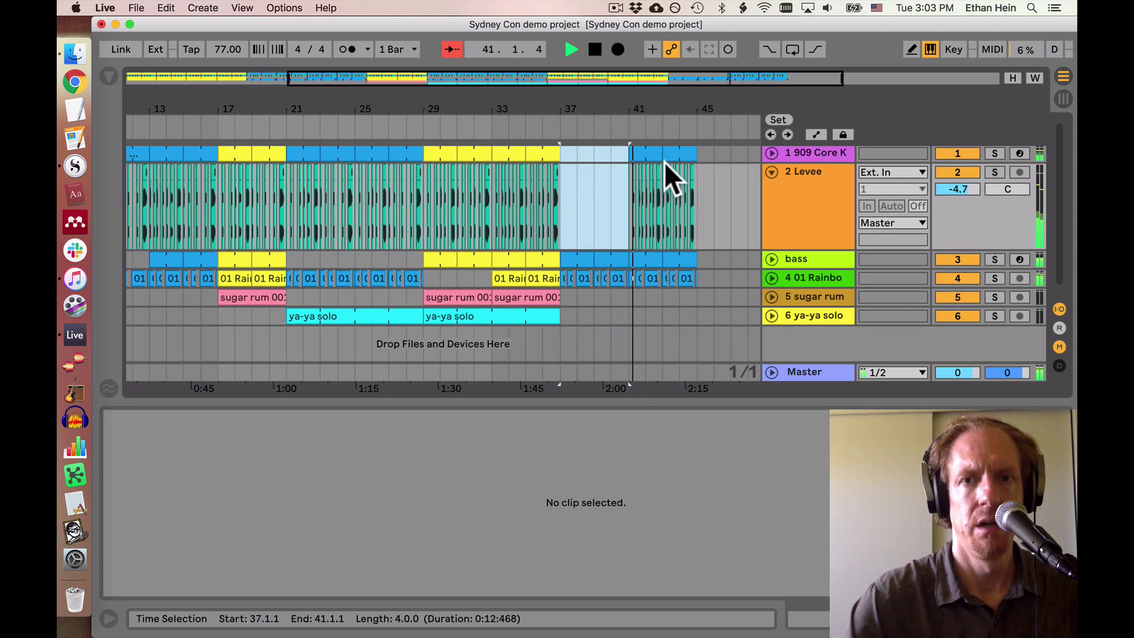
Unfold the 909 Core Kit track, extend its bar 41 clip back to 40.4.1, and delete the portion from 40.4.3 to 41.1.1
click(771, 153)
drag(661, 101, 644, 107)
drag(551, 159, 551, 183)
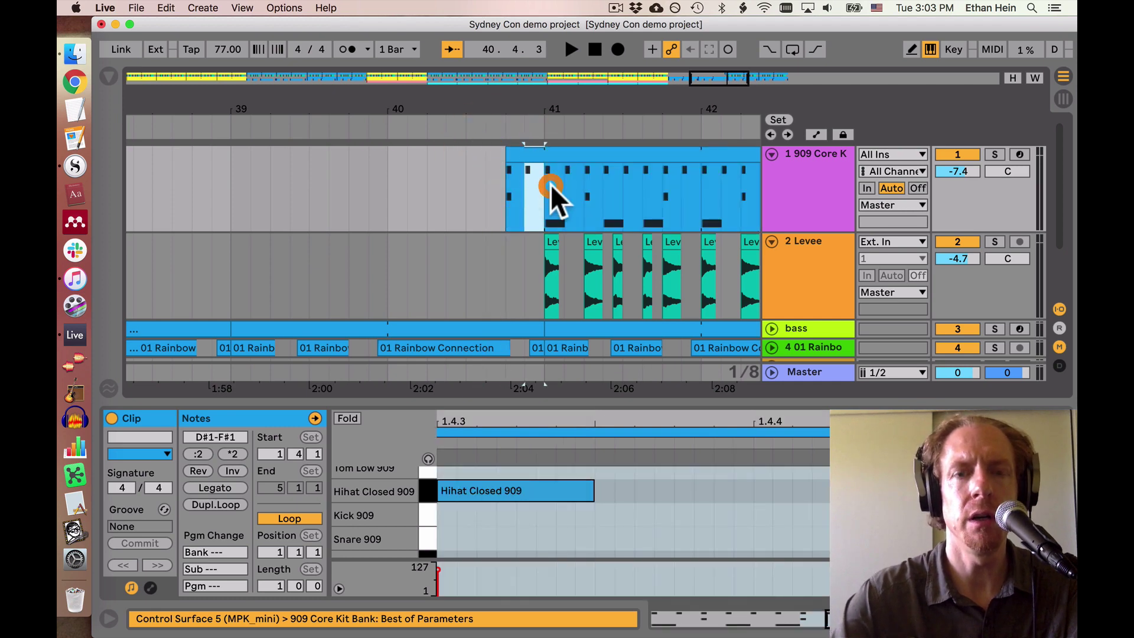
key(Delete)
Extend the Levee clip at bar 41 back to 40.4.1 and delete the portion from 40.4.3 to 41.1.1
key(plus)
drag(552, 239, 492, 240)
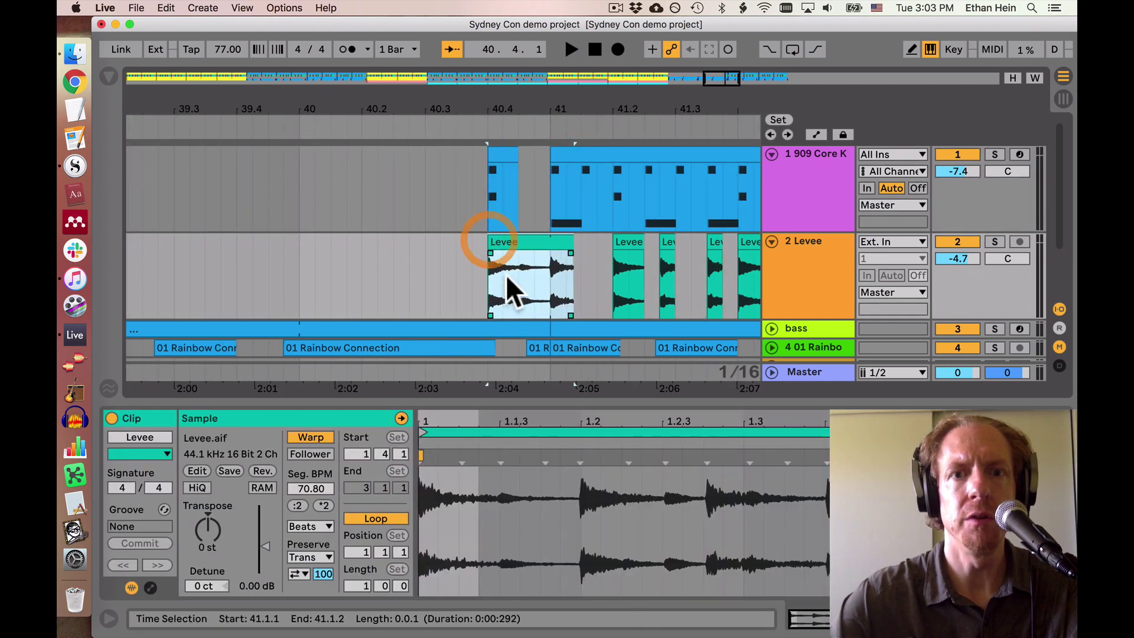
drag(518, 278, 551, 277)
key(Delete)
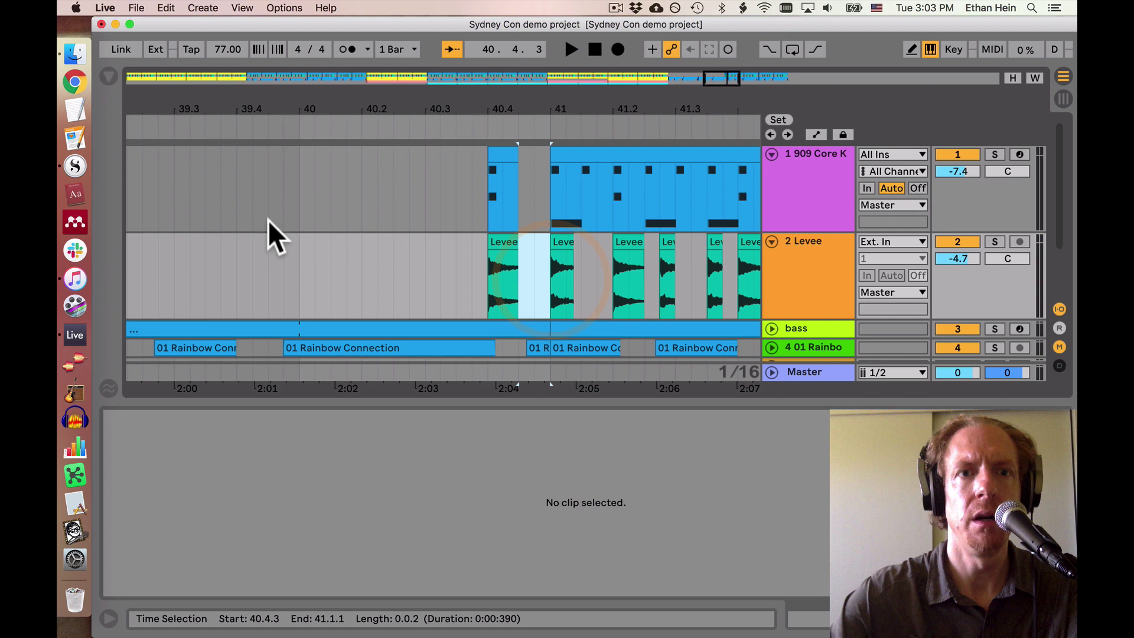
Play the arrangement from 40.1.1 to check the drum pickup into bar 41
click(306, 243)
key(space)
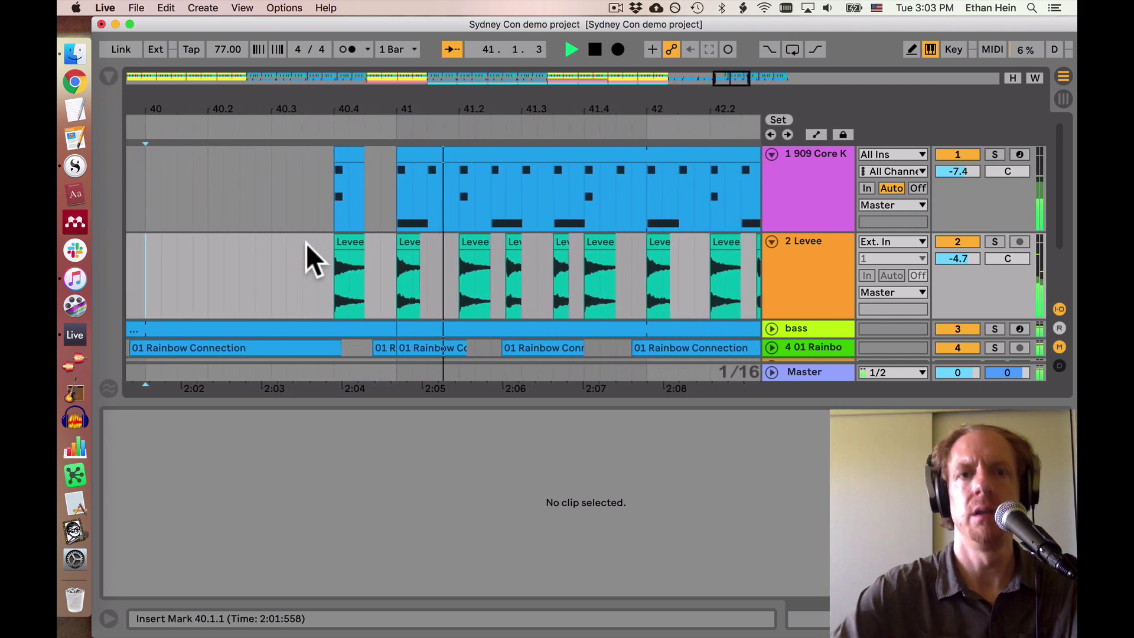
mouse_move(359, 91)
mouse_down()
mouse_move(358, 70)
mouse_move(359, 86)
mouse_up()
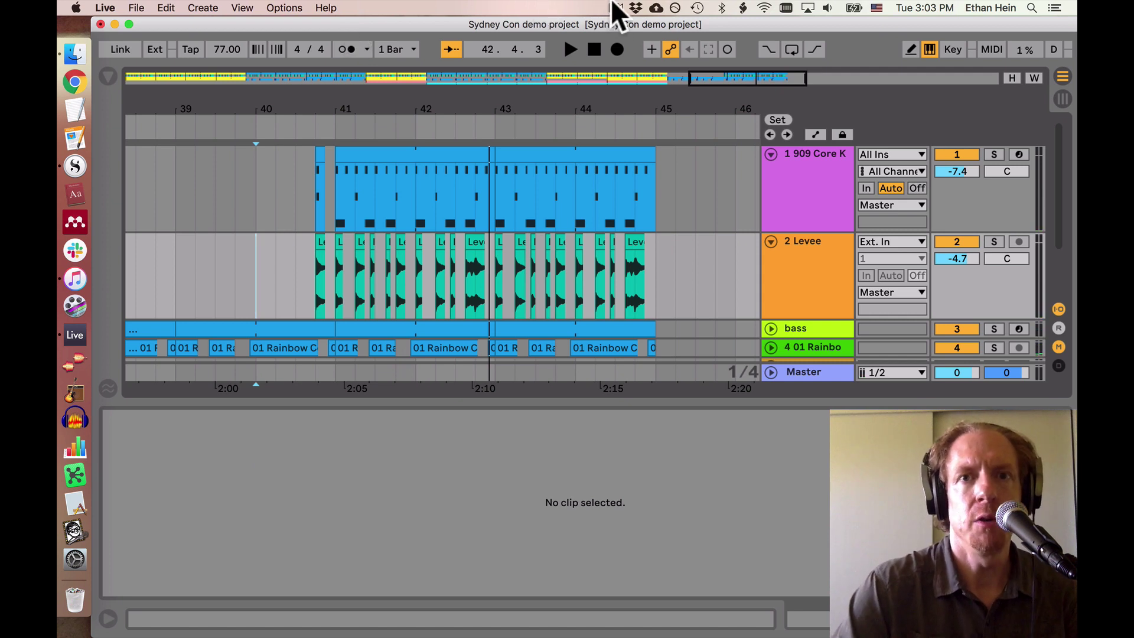
Save the project
click(614, 6)
click(615, 6)
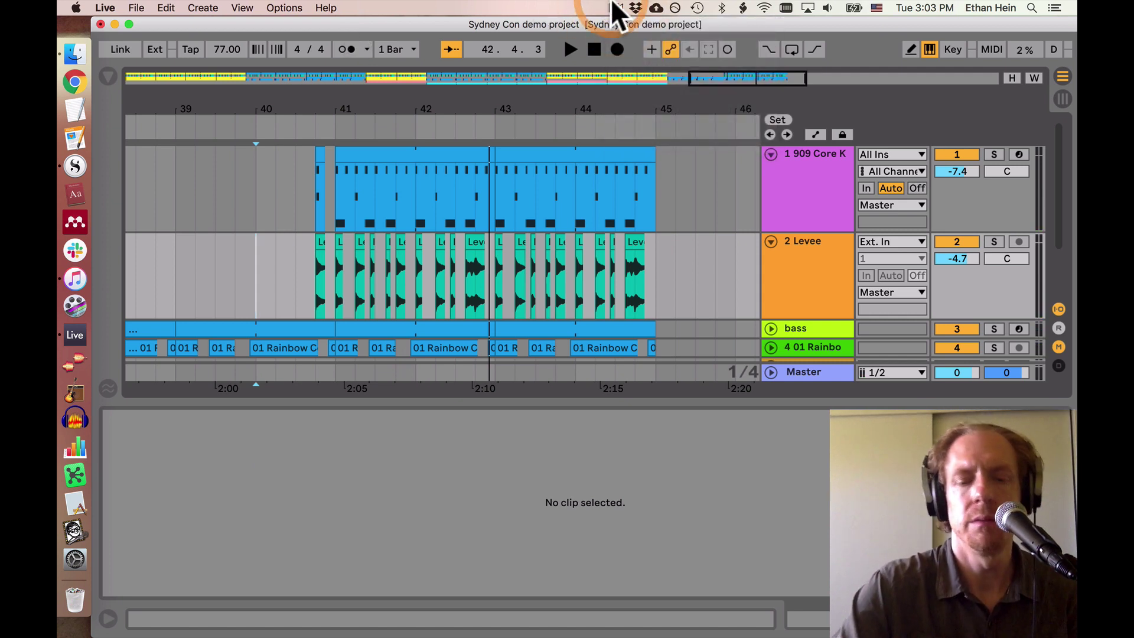
key(super+s)
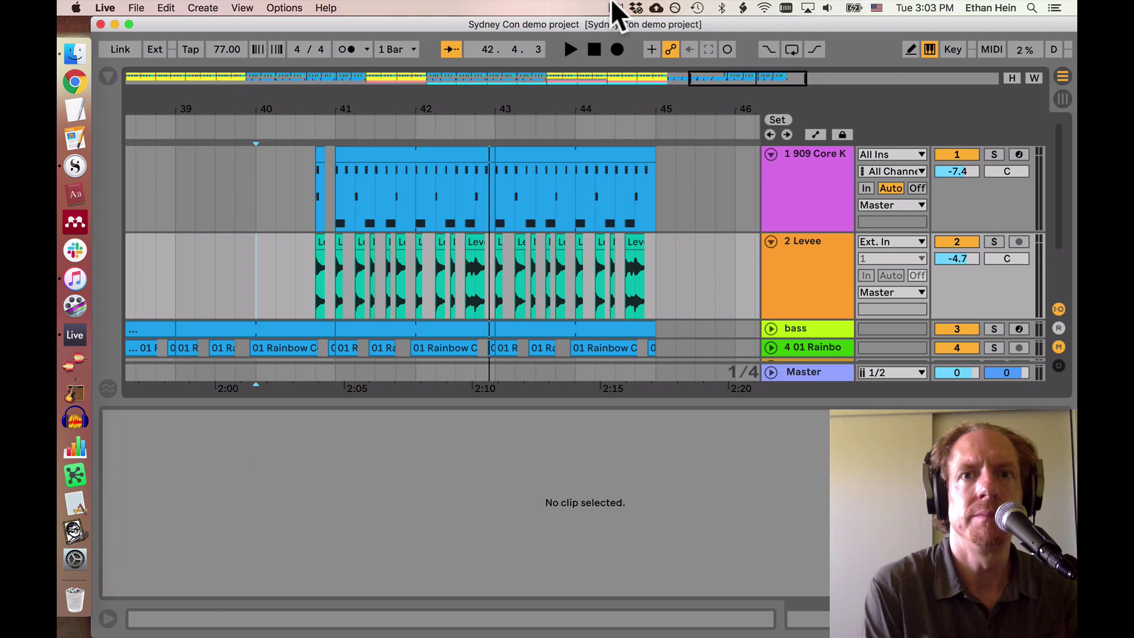